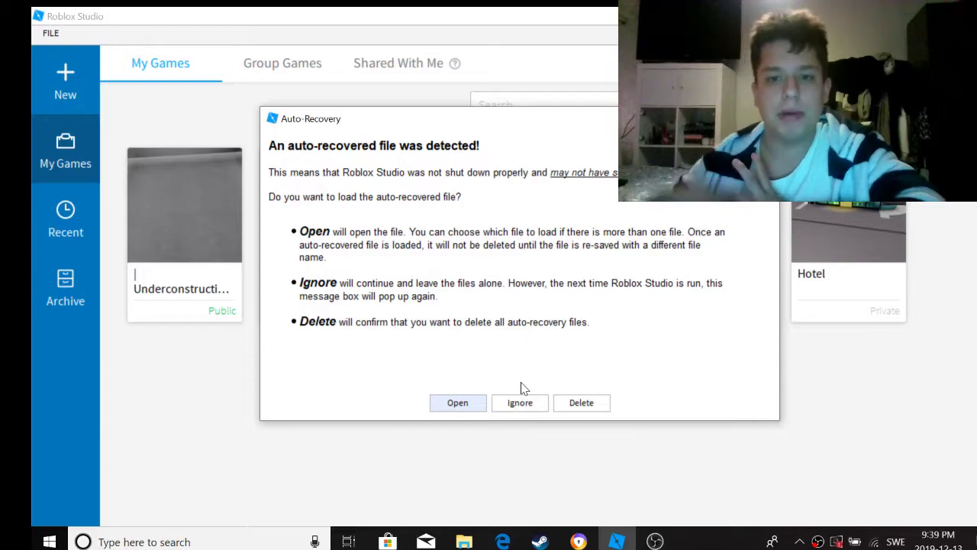
Step: Ignore the auto-recovered file and start a new place from the Baseplate template
click(518, 400)
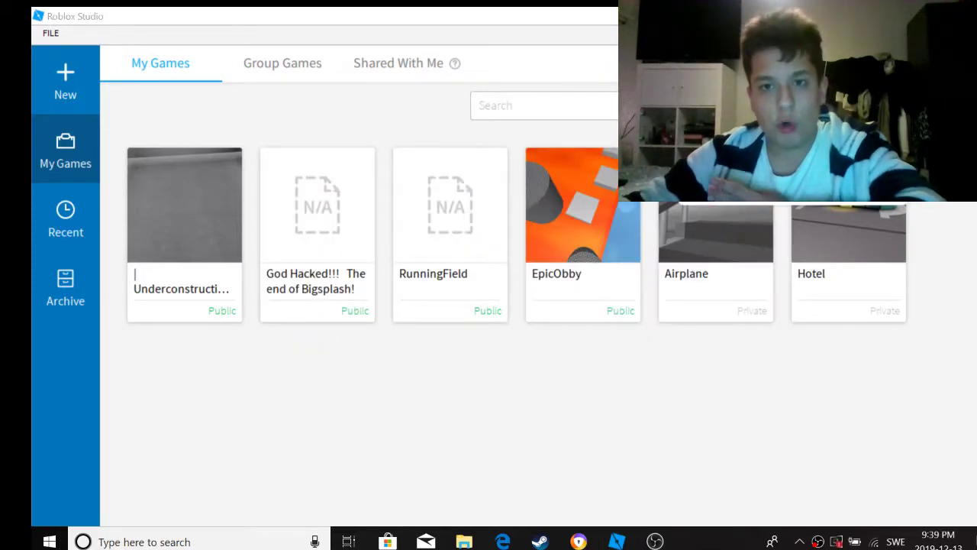
click(32, 100)
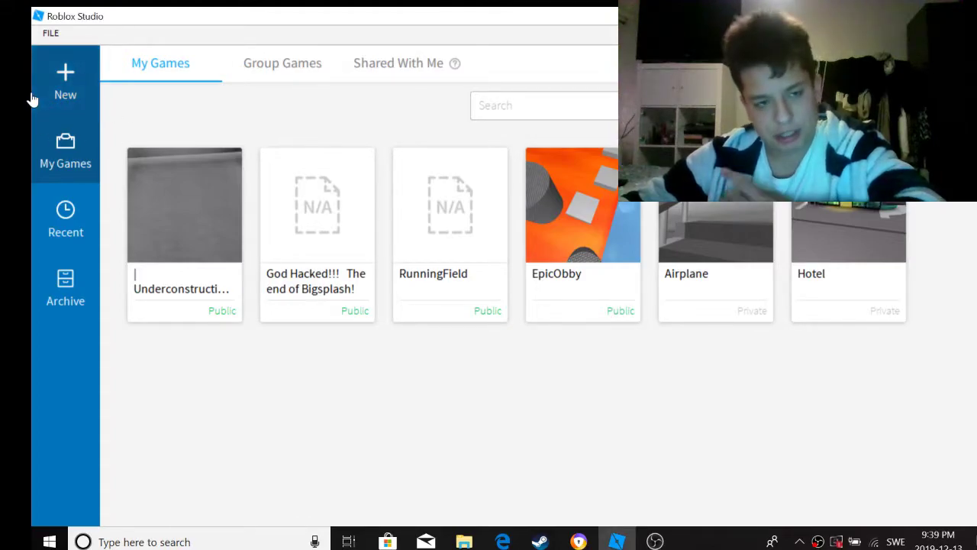
click(39, 89)
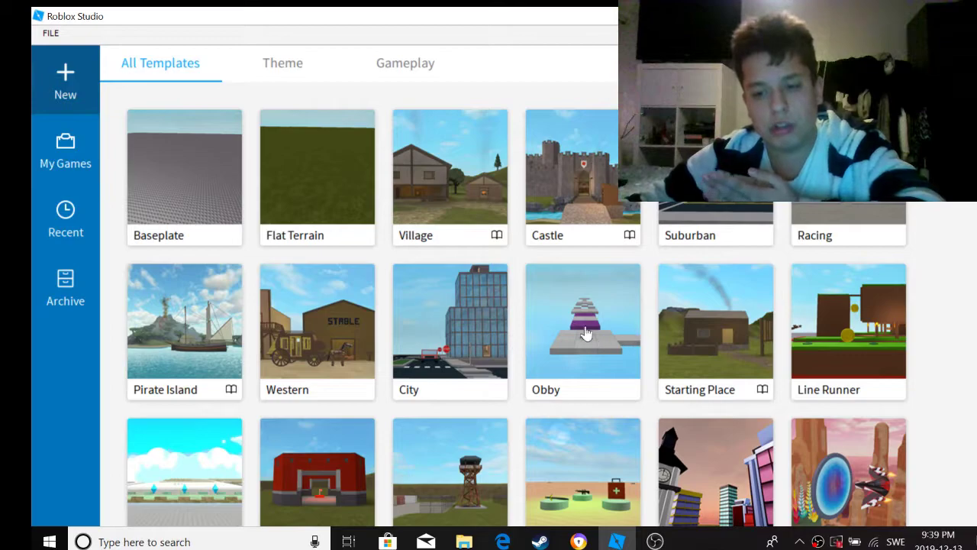
key(alt+Tab)
key(alt+Tab)
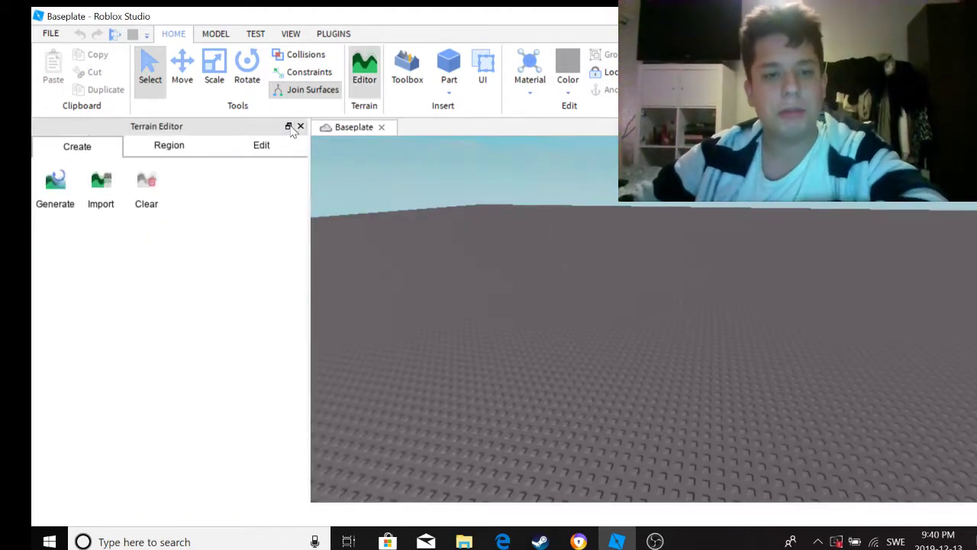
Step: Close the Terrain Editor to leave the full baseplate view free
click(300, 127)
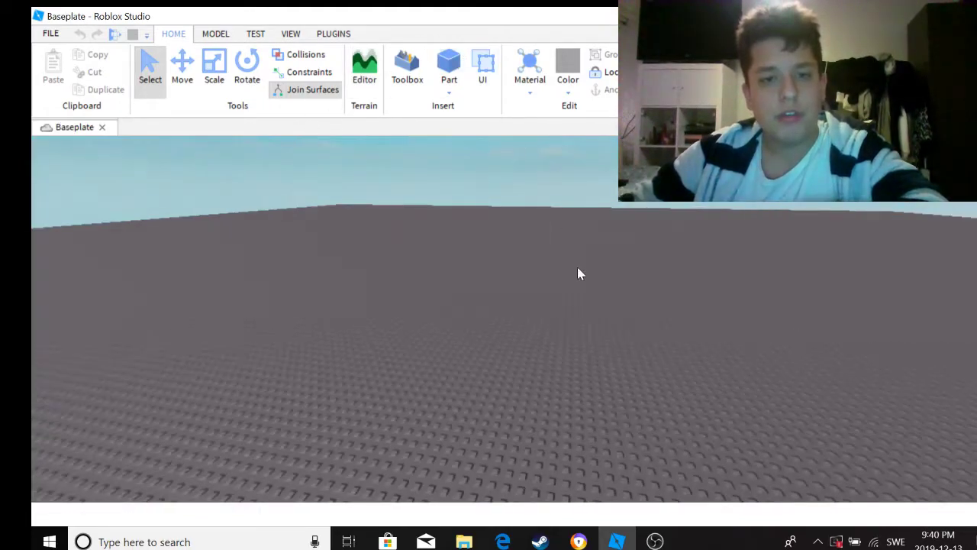
scroll(589, 320, up, 5)
scroll(592, 324, down, 5)
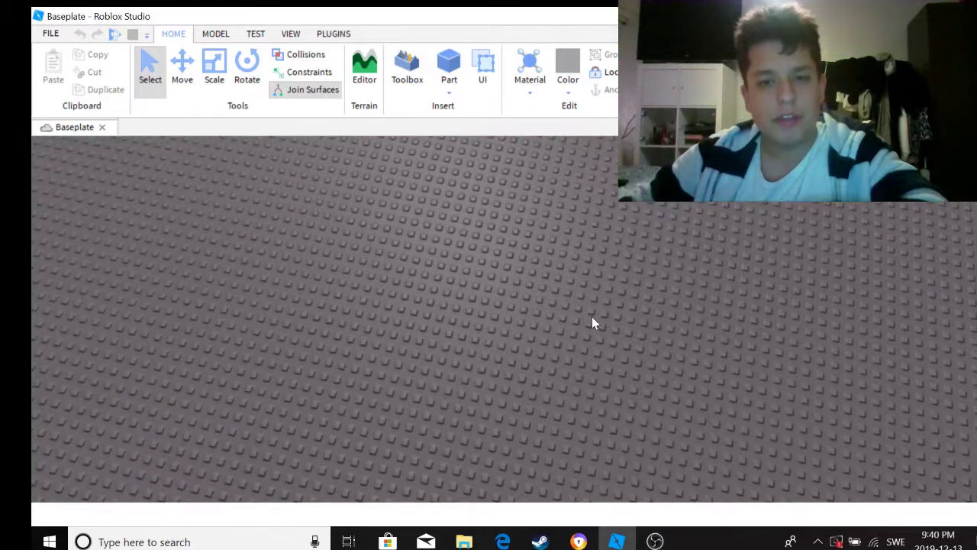
mouse_move(649, 313)
right_down()
mouse_move(644, 305)
mouse_move(661, 326)
right_up()
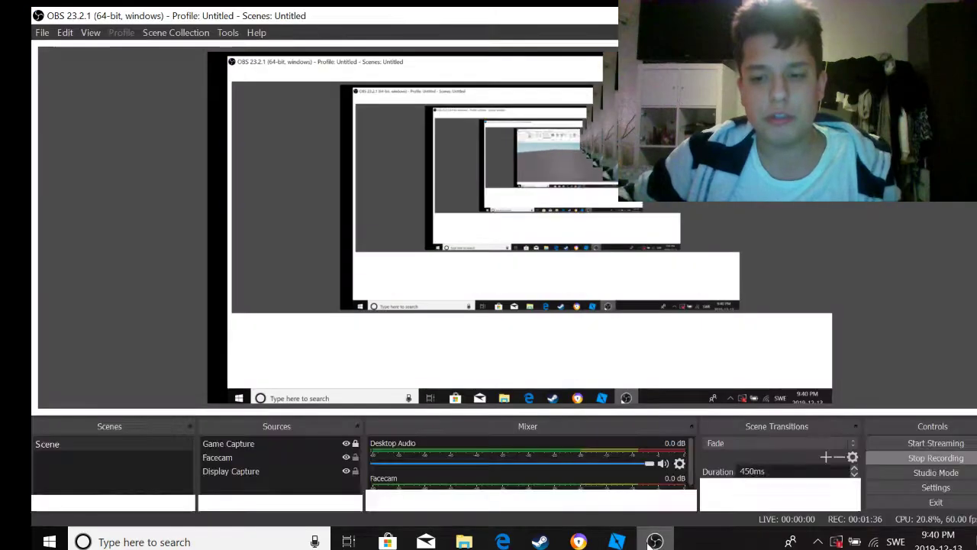
click(654, 541)
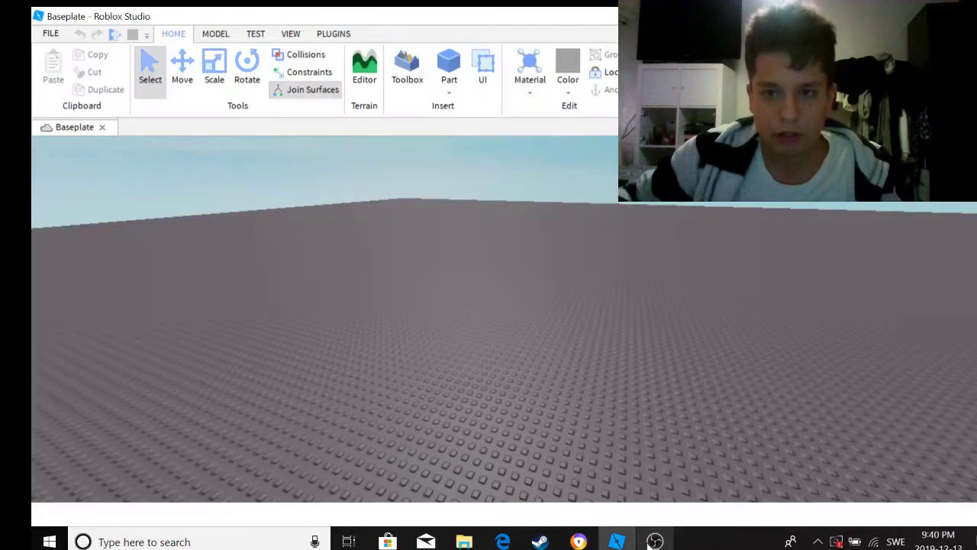
click(650, 542)
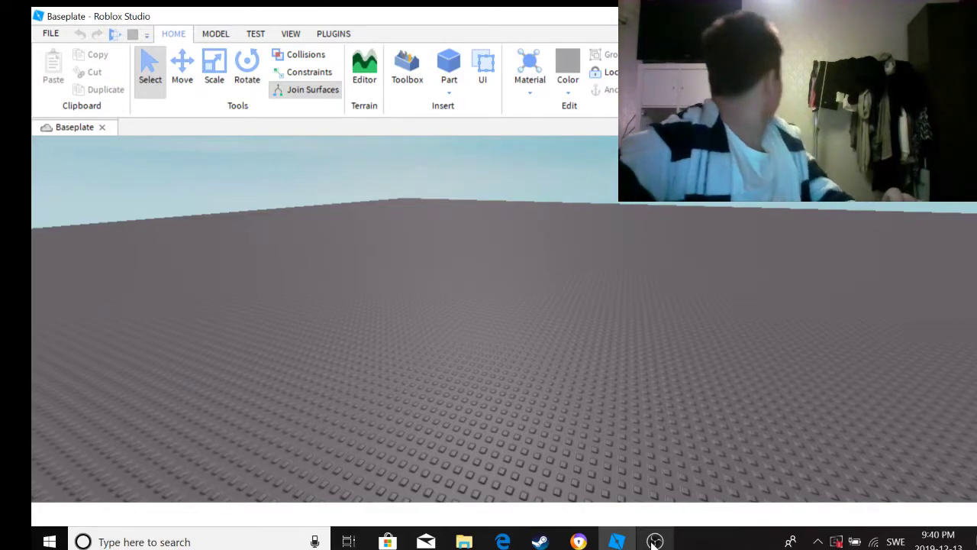
right_drag(656, 333, 656, 349)
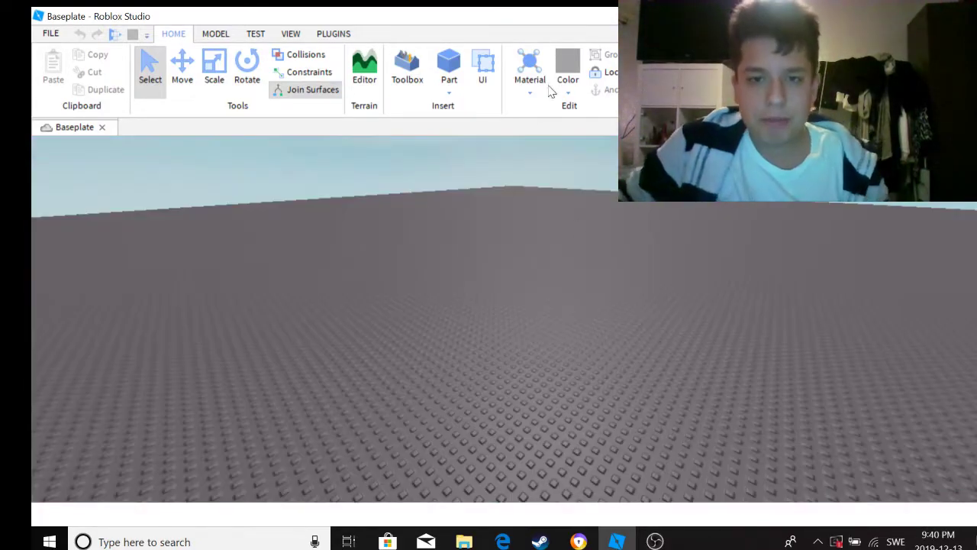
click(449, 69)
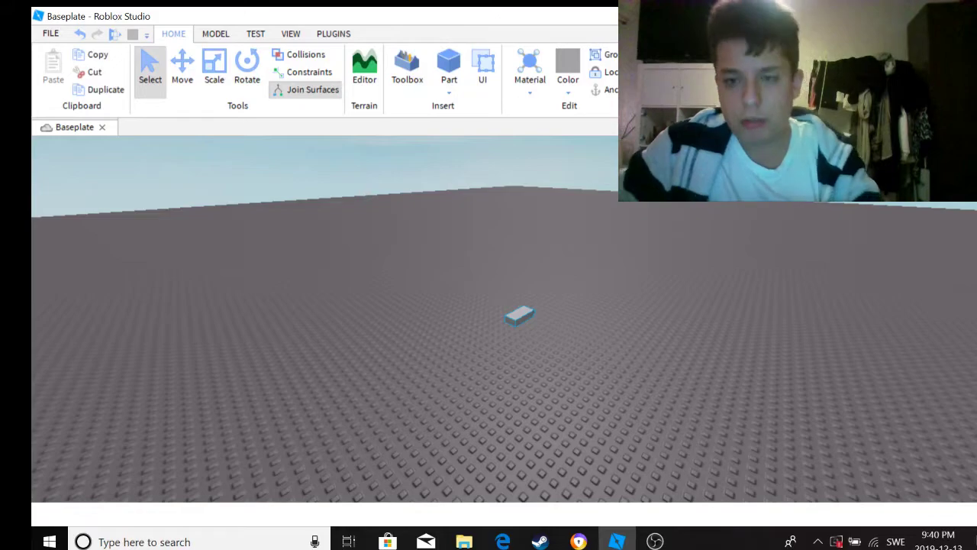
key(Delete)
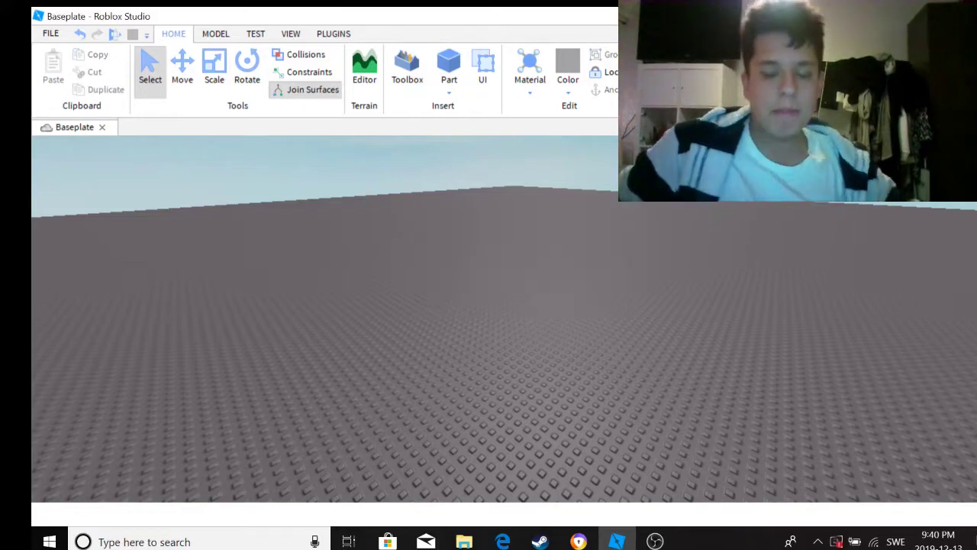
Step: Show the Explorer listing the objects in the workspace
click(290, 34)
click(47, 70)
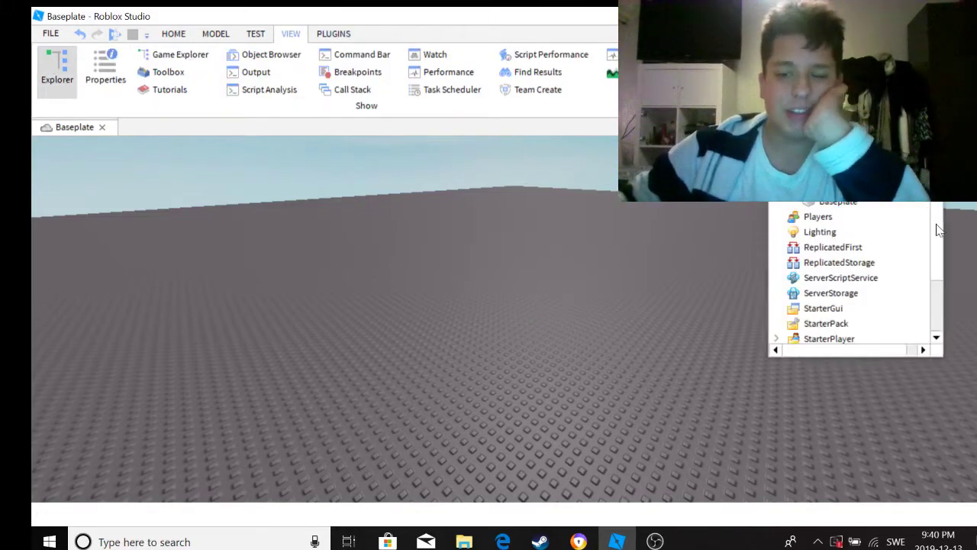
mouse_move(672, 233)
right_down()
mouse_move(678, 227)
mouse_move(672, 236)
right_up()
right_drag(604, 299, 613, 254)
Step: Give the baseplate the Grass material and an olive-green colour
click(173, 34)
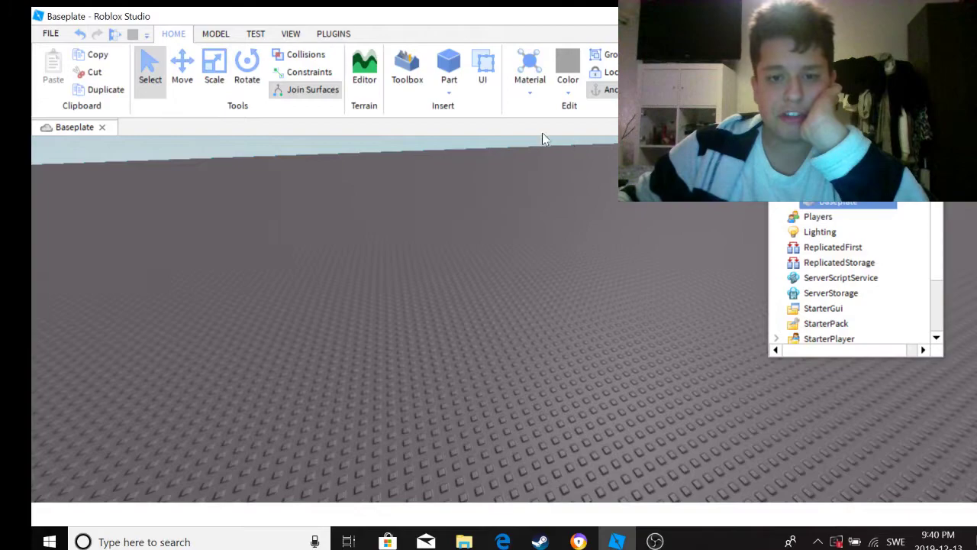
click(530, 73)
click(531, 259)
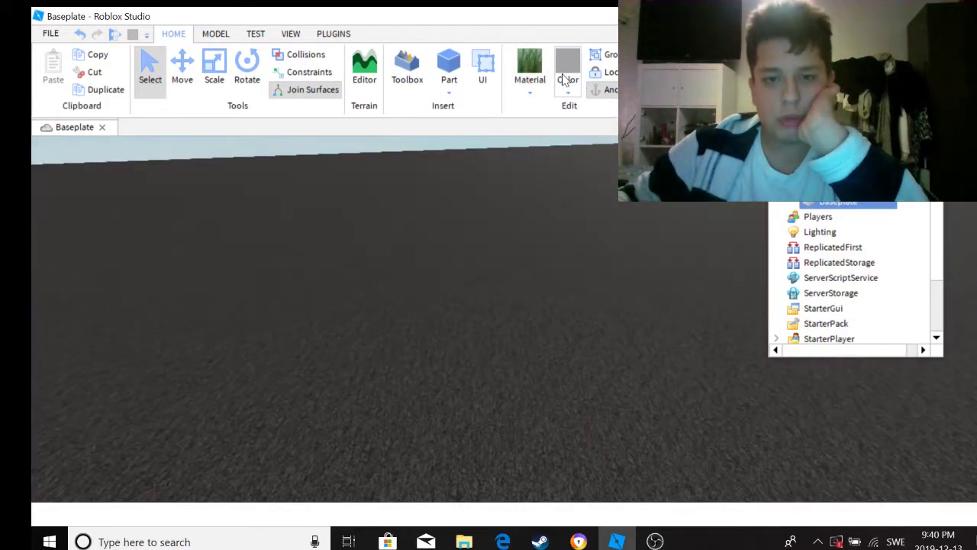
click(567, 76)
click(599, 171)
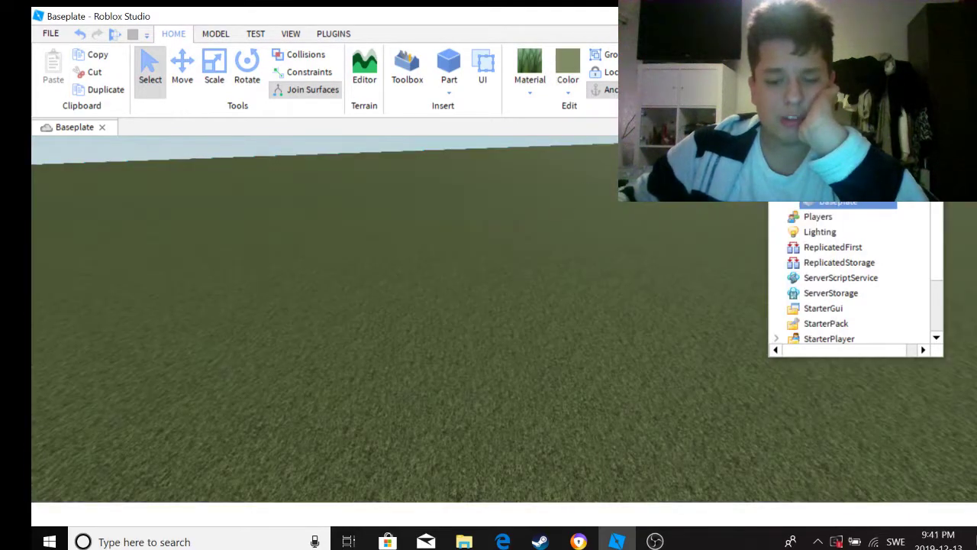
Step: Bring the Explorer back up and select the baseplate
key(alt+F4)
key(Escape)
right_drag(738, 275, 519, 188)
click(290, 33)
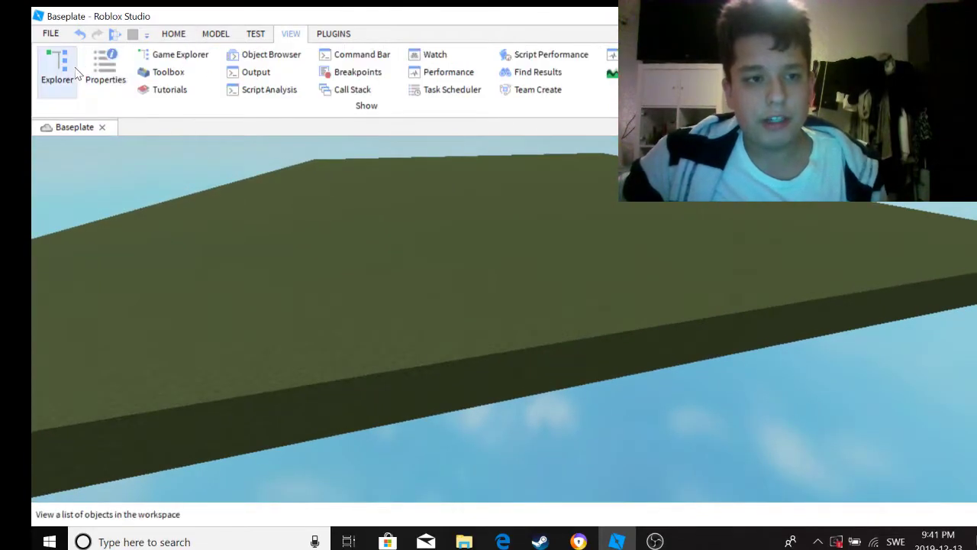
click(56, 69)
click(819, 204)
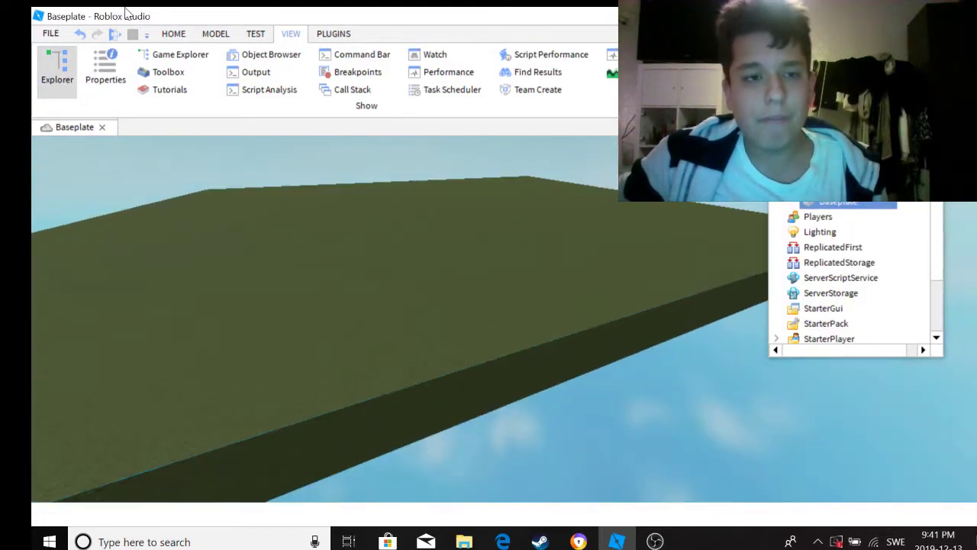
Step: Resize the baseplate along its blue and red axes with Scale, extending one red side outward, and deselect it
click(174, 33)
click(214, 68)
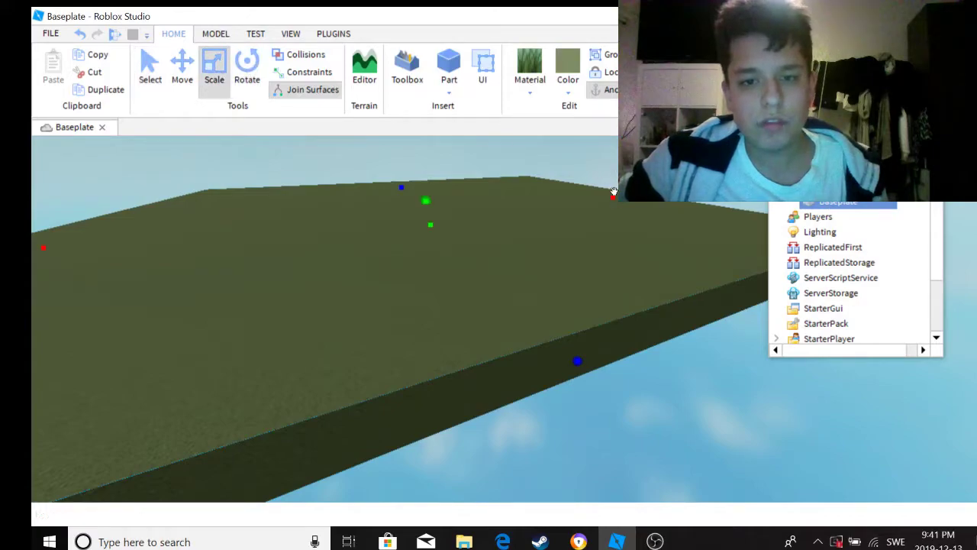
drag(611, 192, 412, 166)
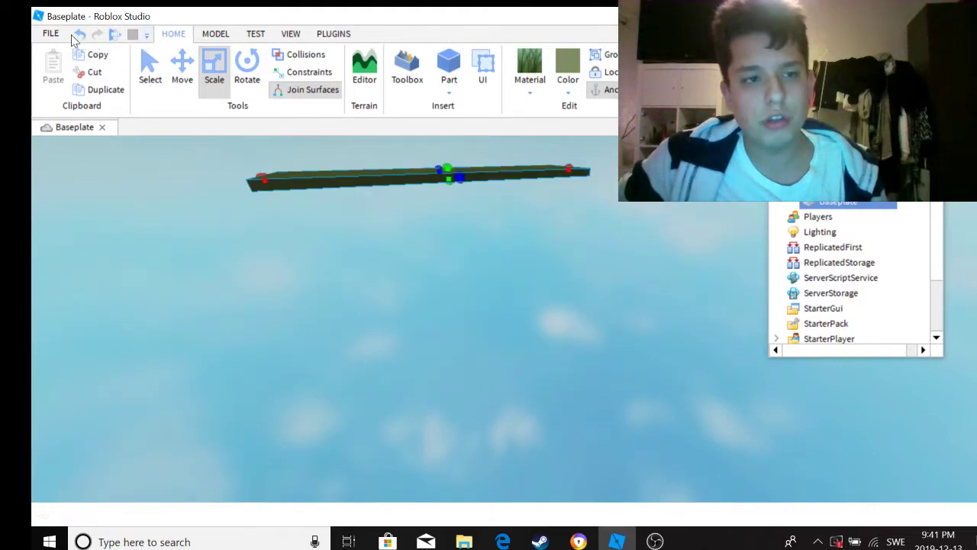
click(81, 36)
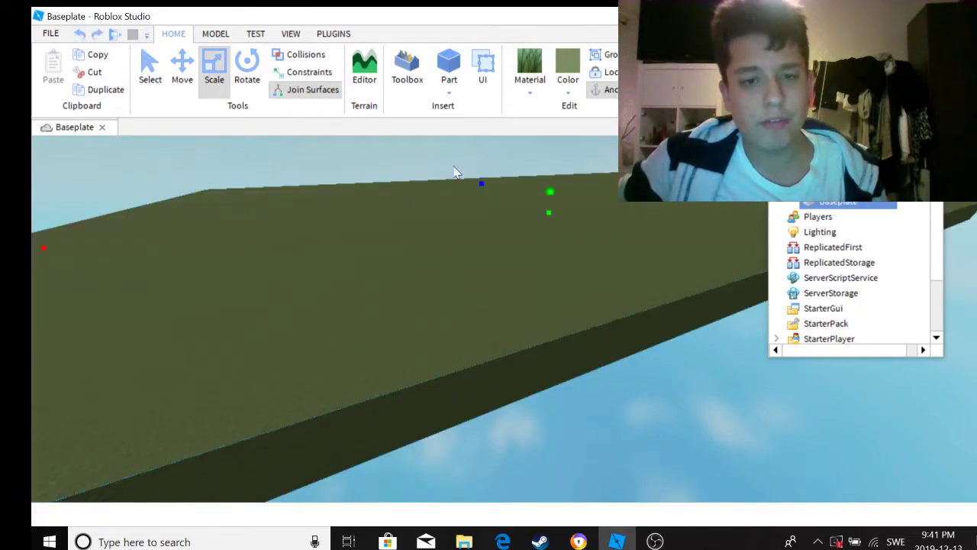
drag(483, 180, 406, 150)
scroll(431, 162, up, 6)
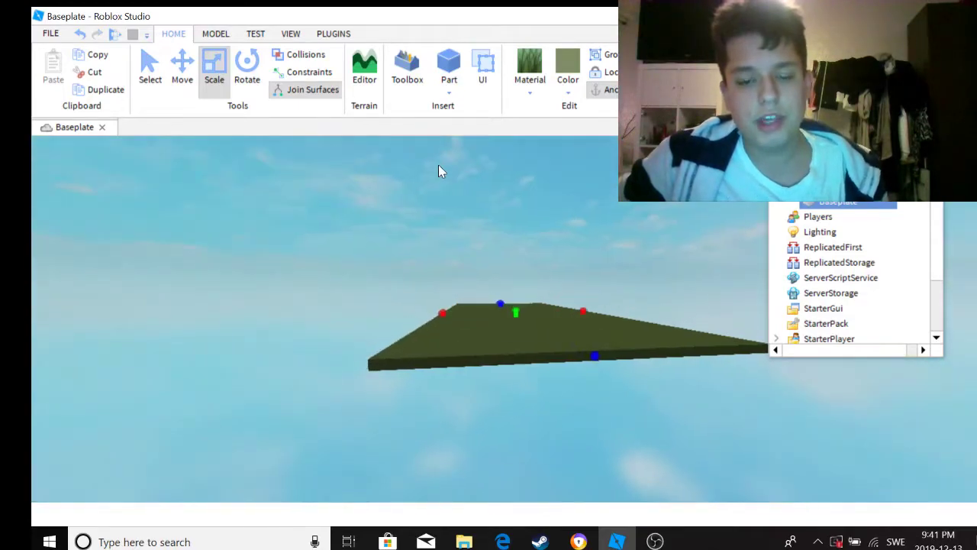
scroll(458, 178, up, 5)
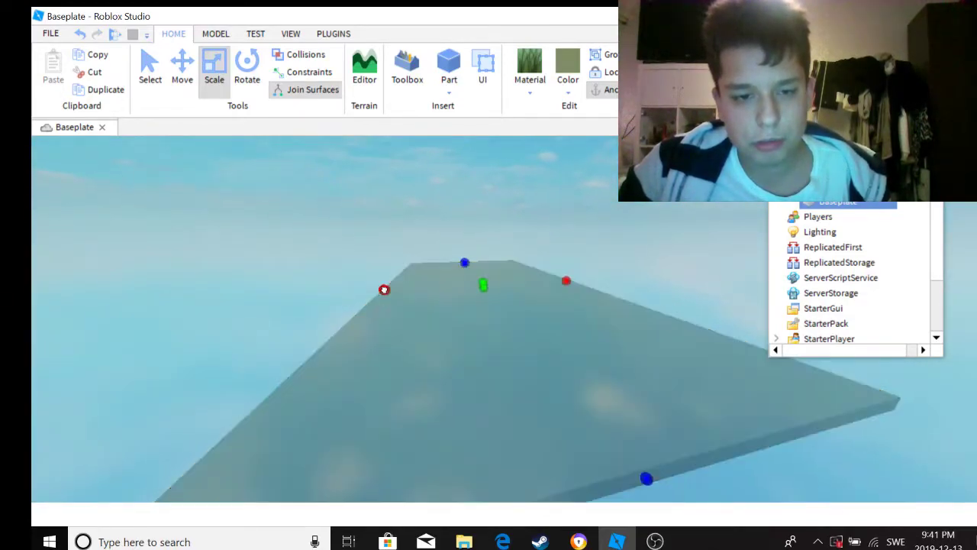
drag(267, 305, 102, 284)
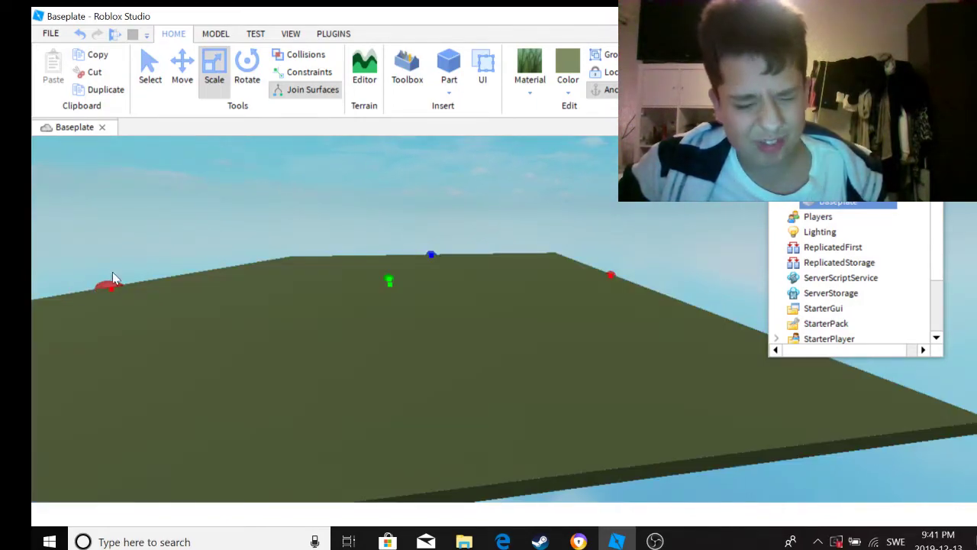
click(368, 275)
right_drag(368, 275, 392, 284)
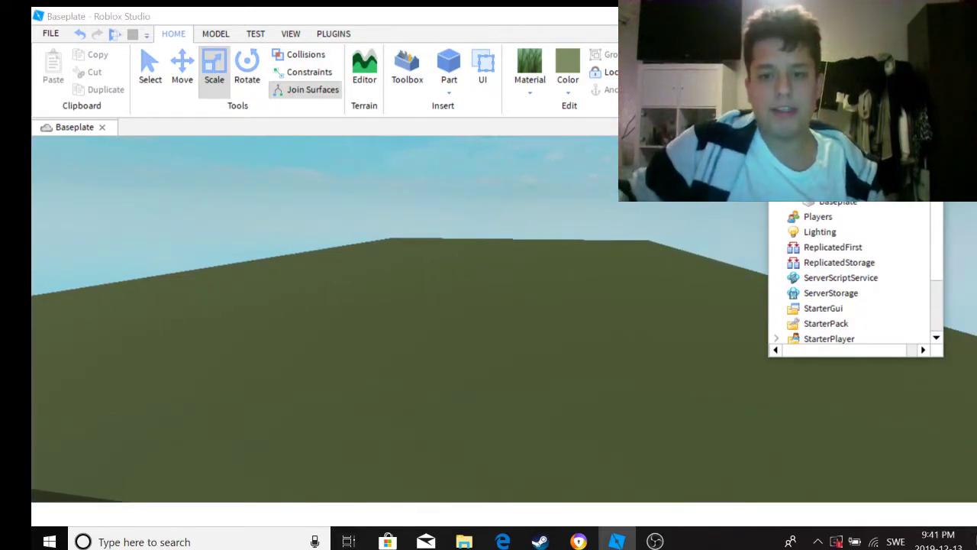
Step: Insert a block part on the grass baseplate and set its material to Concrete
right_drag(799, 272, 792, 271)
click(449, 65)
right_drag(659, 283, 664, 290)
click(530, 67)
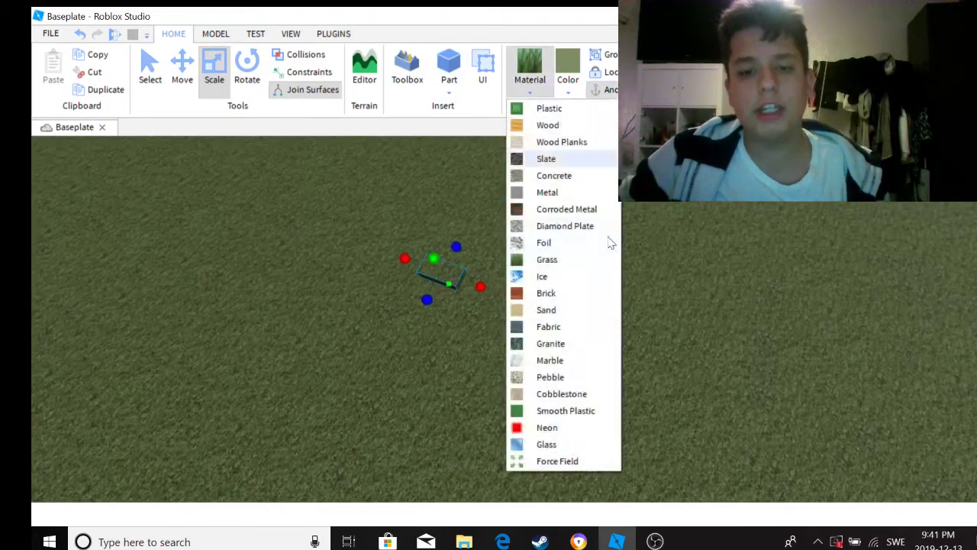
click(562, 409)
click(569, 86)
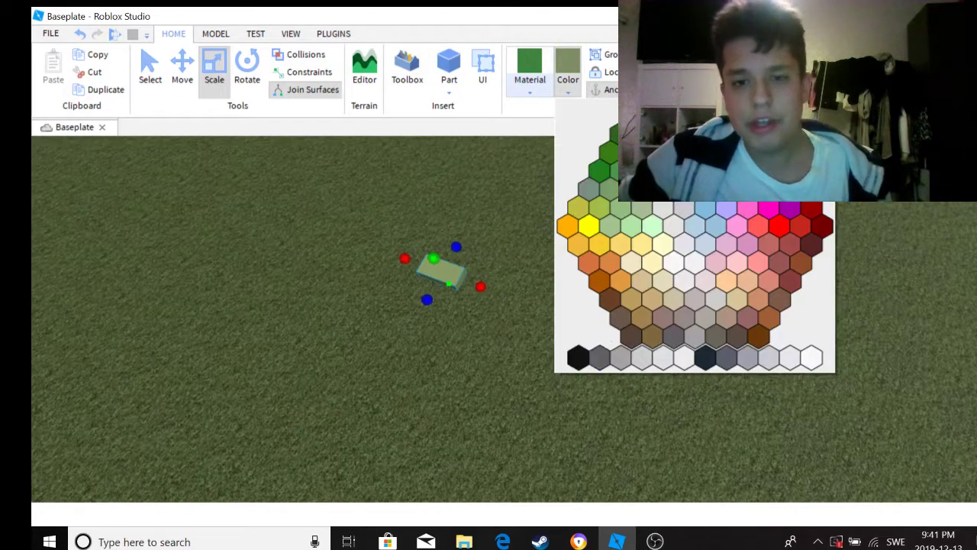
click(529, 86)
click(529, 88)
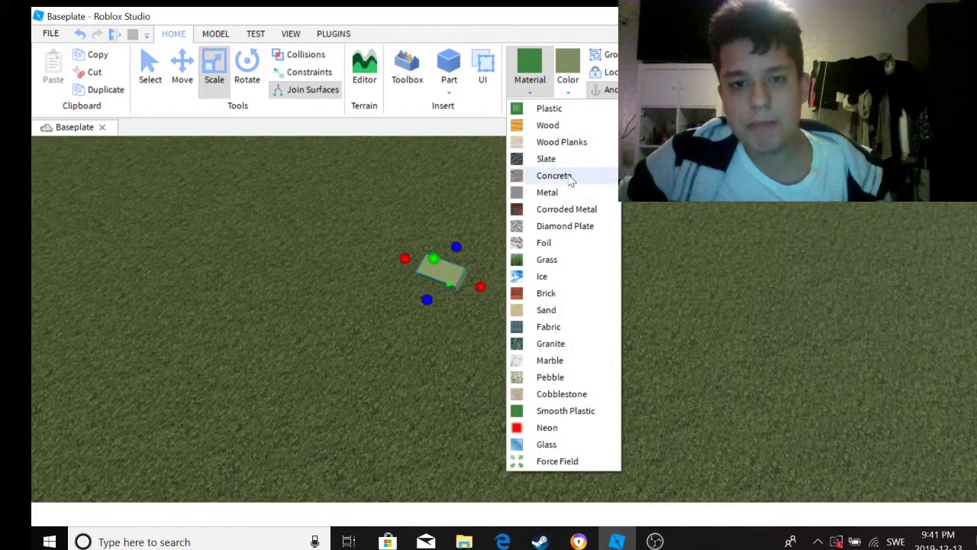
click(559, 175)
Step: Colour the concrete part medium grey
click(569, 85)
click(606, 359)
scroll(530, 288, up, 3)
click(572, 86)
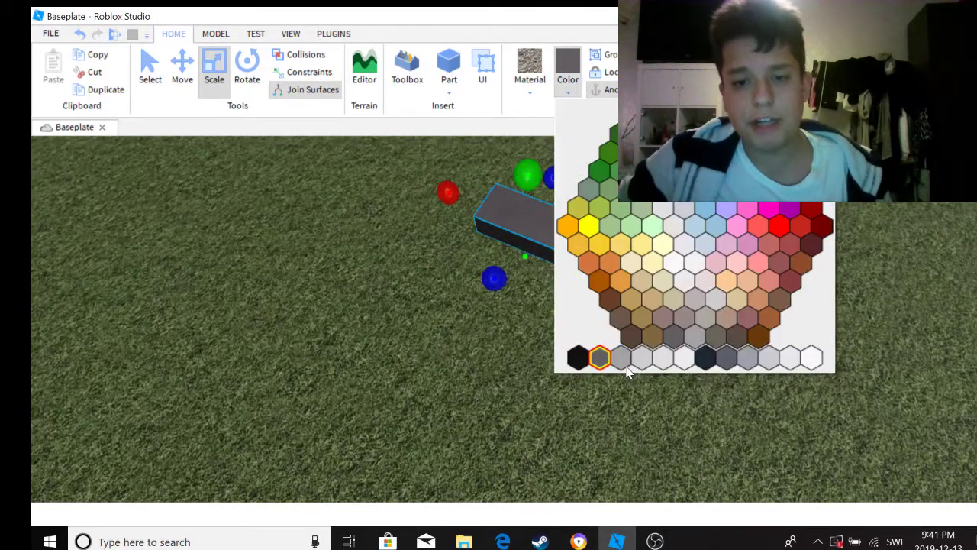
click(622, 359)
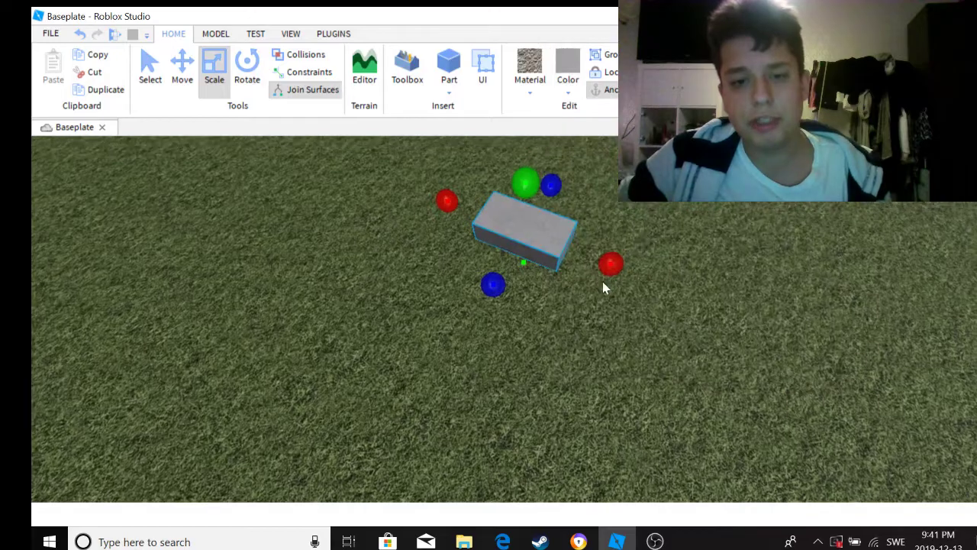
Step: Flatten the concrete part into a thin slab lying on the grass
scroll(604, 284, up, 5)
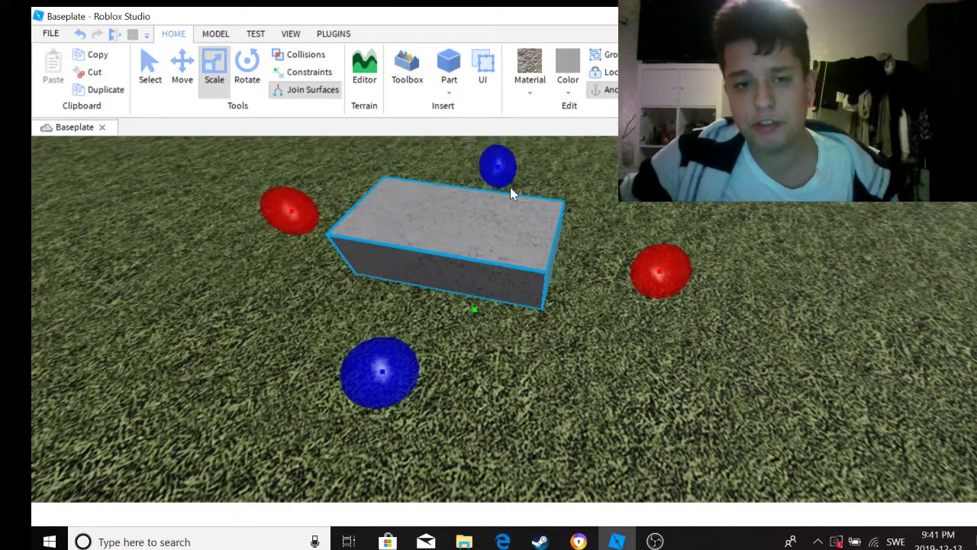
scroll(496, 201, down, 5)
drag(487, 239, 495, 275)
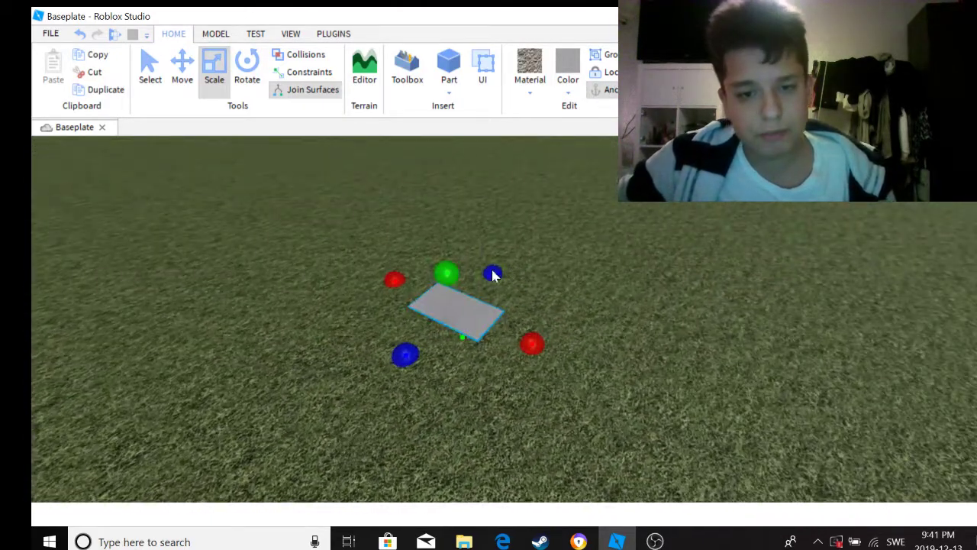
Step: Stretch the grey slab along its blue and red axes into a long, wide concrete strip across the grass
right_drag(494, 275, 519, 257)
drag(519, 257, 596, 200)
drag(523, 263, 656, 268)
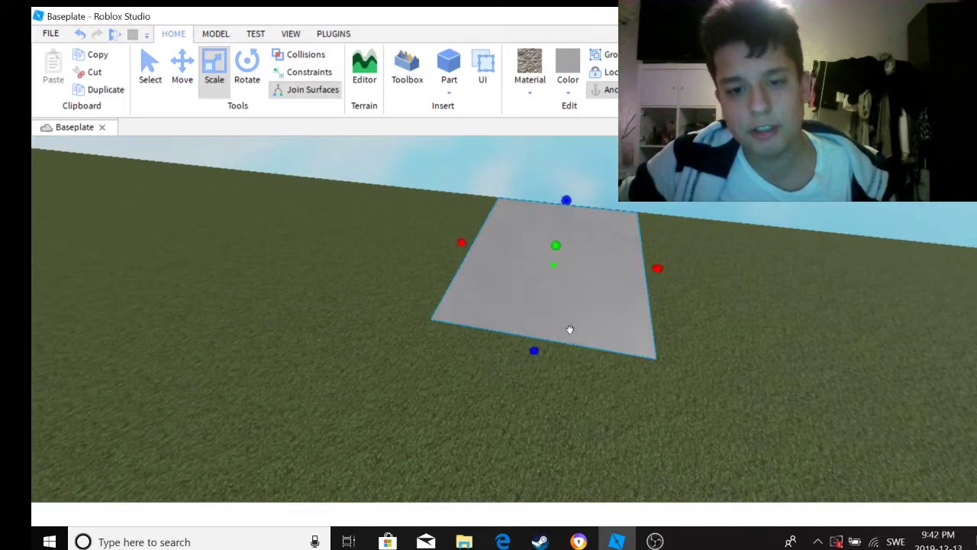
drag(533, 352, 659, 332)
scroll(744, 287, down, 5)
scroll(656, 331, up, 5)
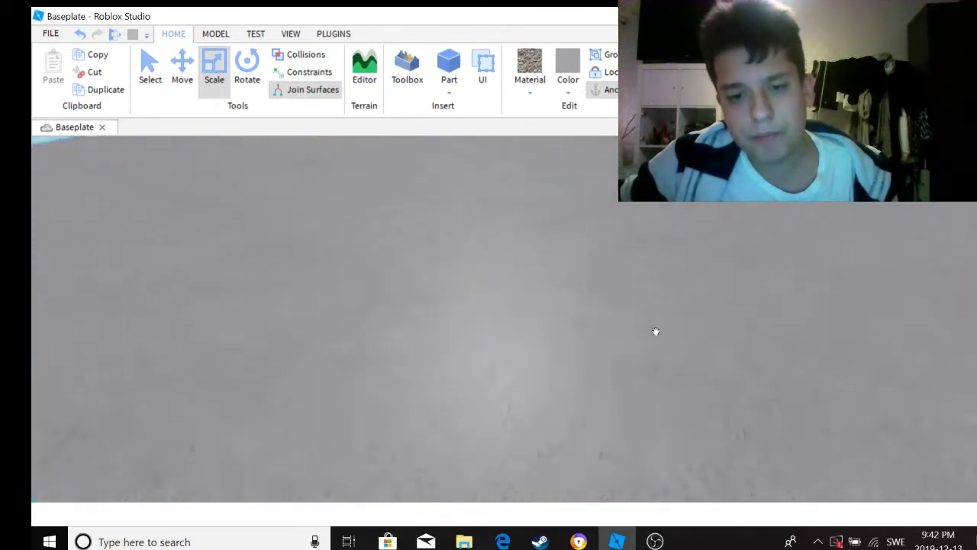
scroll(661, 329, down, 5)
scroll(655, 330, up, 3)
scroll(655, 331, down, 2)
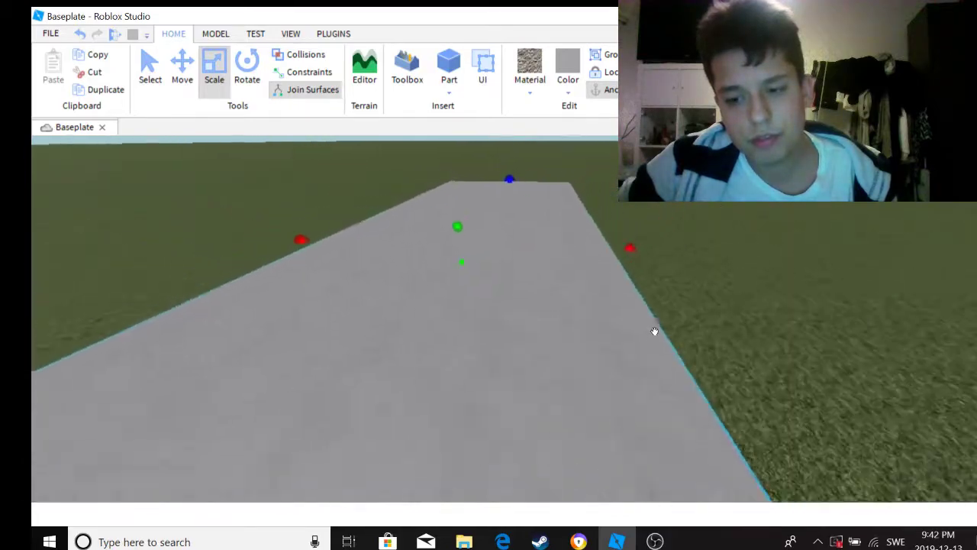
Step: Duplicate the grey concrete strip and move the copy along its red axis to lie directly beside the original
scroll(655, 330, up, 1)
scroll(655, 330, down, 2)
right_drag(655, 331, 182, 70)
click(182, 70)
right_drag(609, 196, 561, 206)
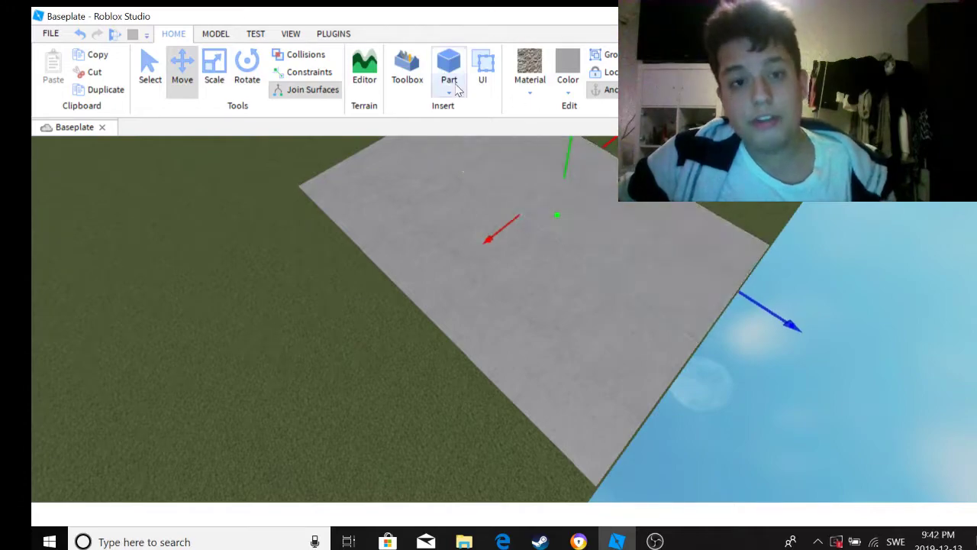
Step: Change the copied strip's material to Grass and colour it dark green
click(526, 90)
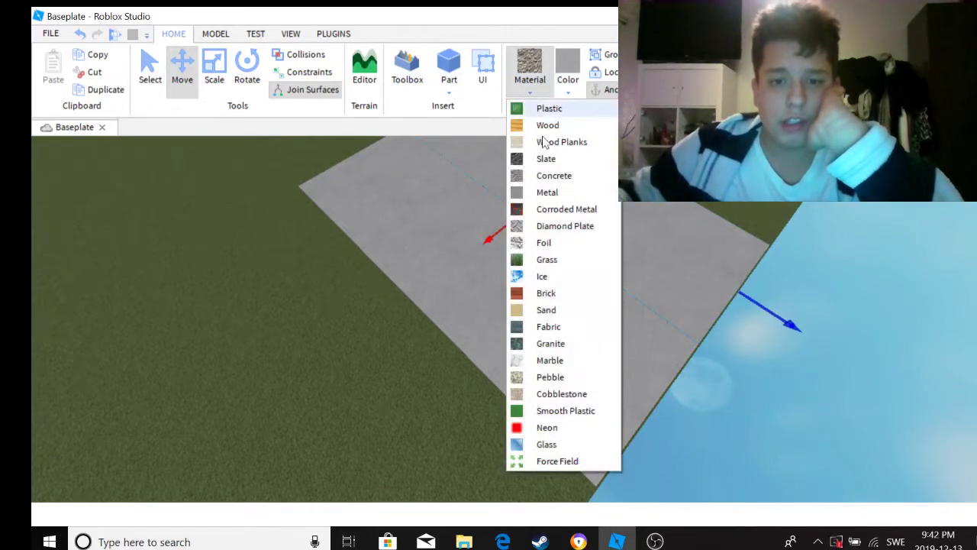
click(569, 258)
click(567, 90)
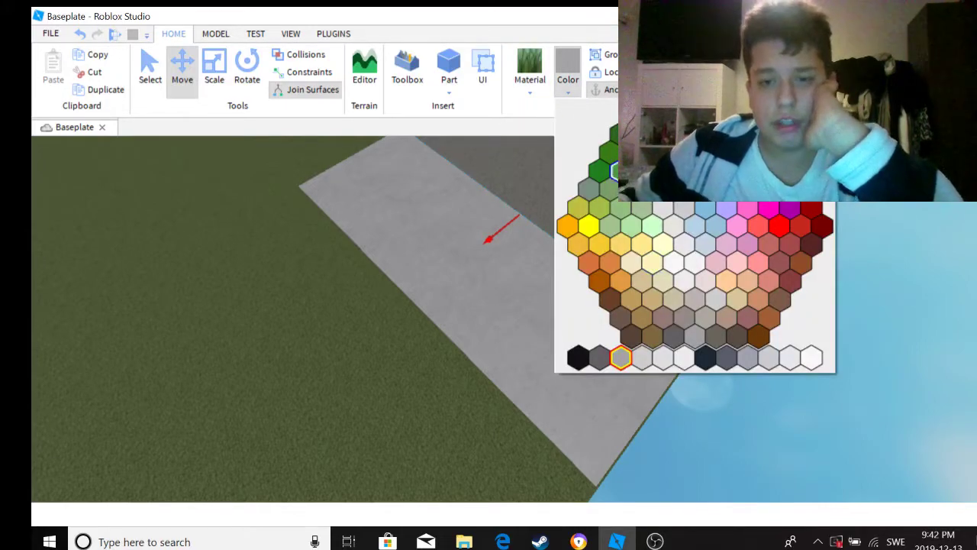
click(609, 152)
right_drag(603, 268, 674, 314)
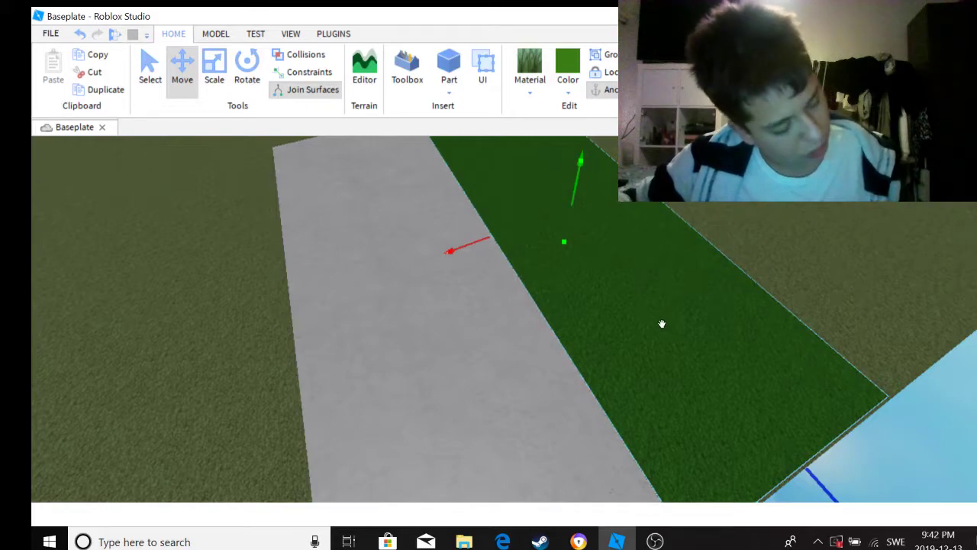
Step: Duplicate the dark green grass strip and place the copy along the opposite side of the concrete strip
right_drag(640, 311, 730, 270)
drag(729, 270, 492, 262)
right_drag(508, 257, 609, 315)
click(618, 272)
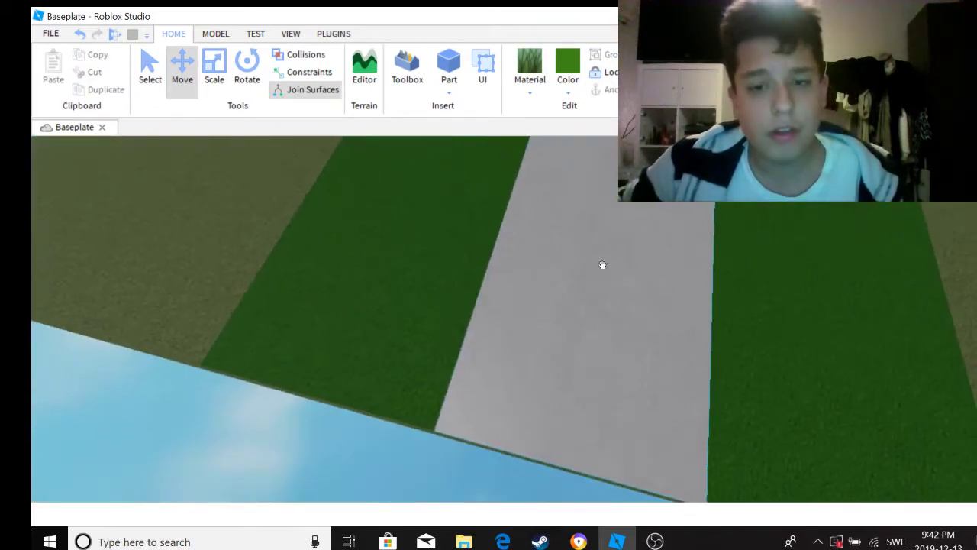
Step: Search the Toolbox models for "Grass"
click(407, 65)
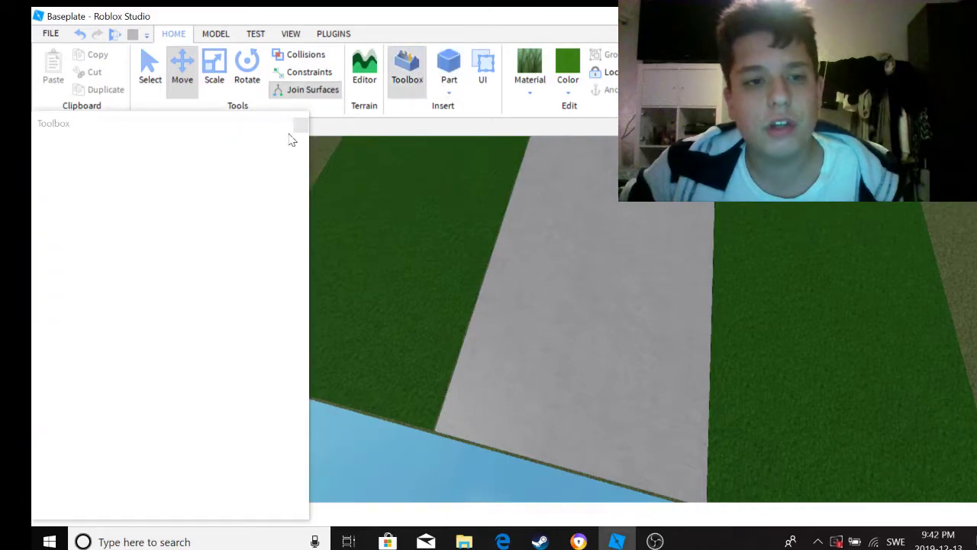
click(206, 177)
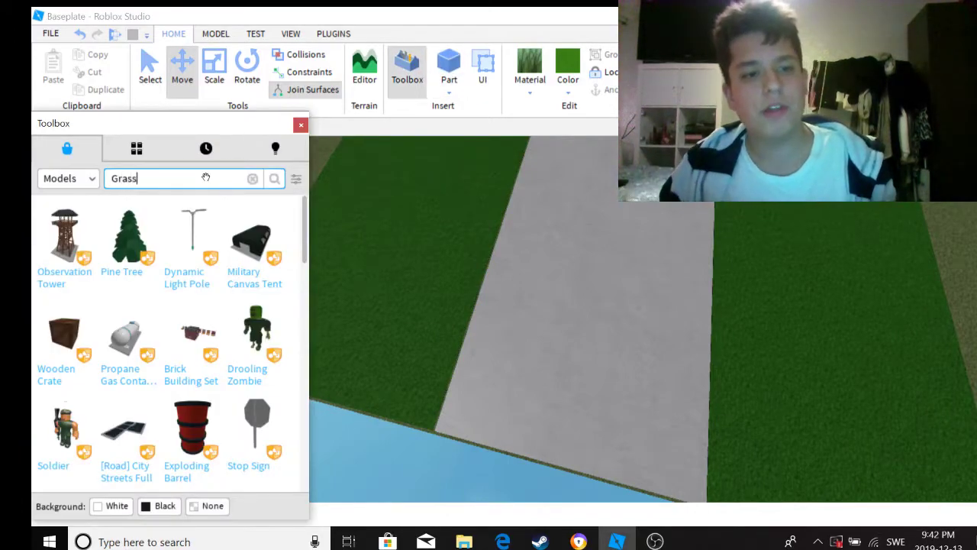
text(Grass)
key(Return)
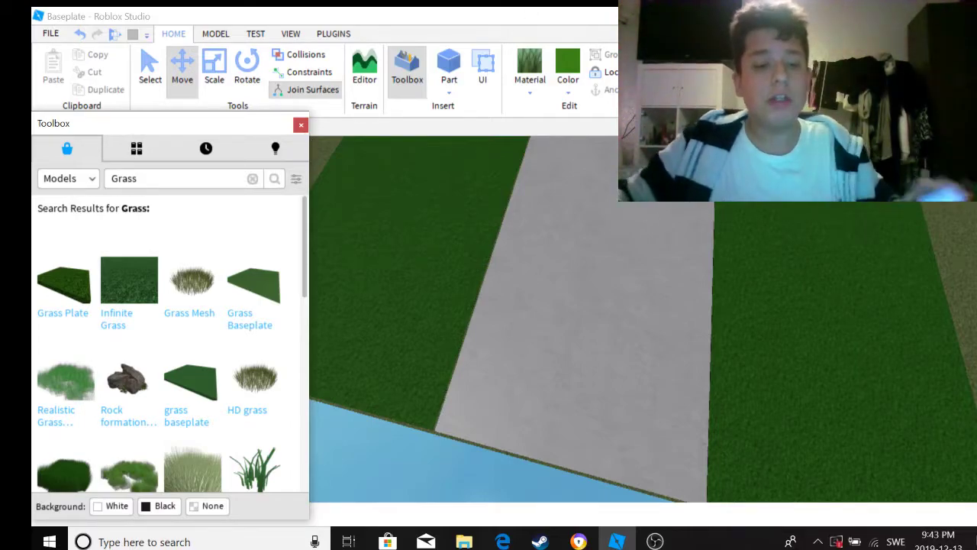
click(960, 16)
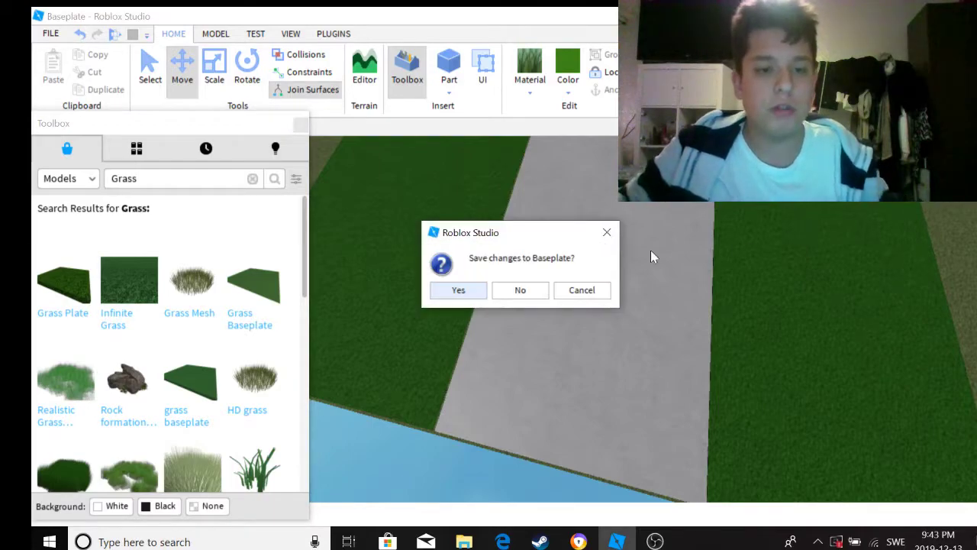
click(578, 288)
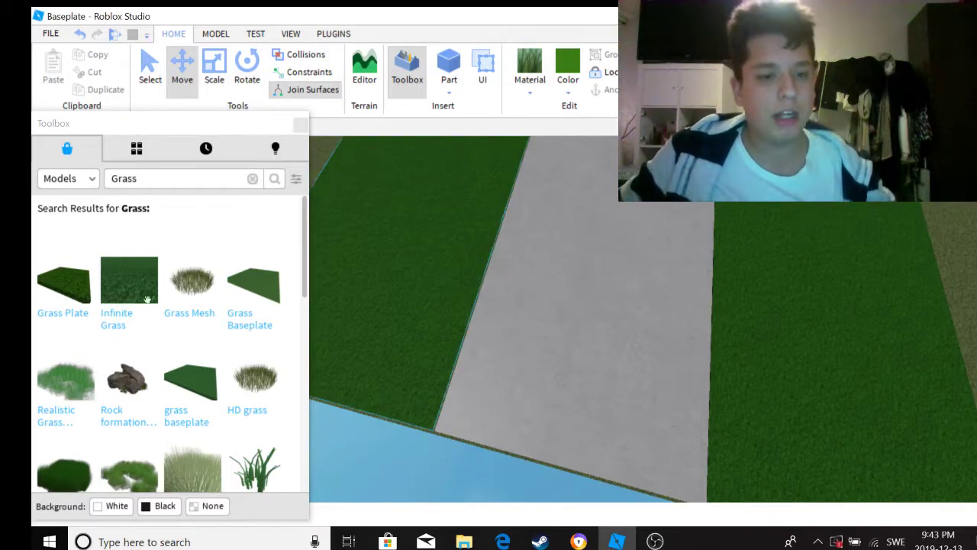
Step: Insert the Grass Mesh model and place it on one of the green strips, near the concrete edge
click(193, 283)
drag(530, 339, 669, 304)
scroll(668, 303, up, 10)
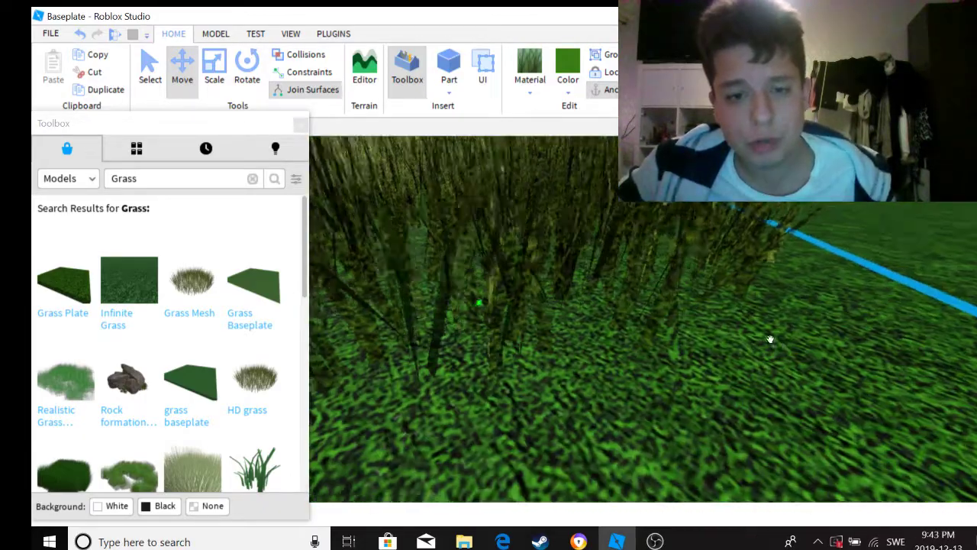
scroll(771, 339, down, 10)
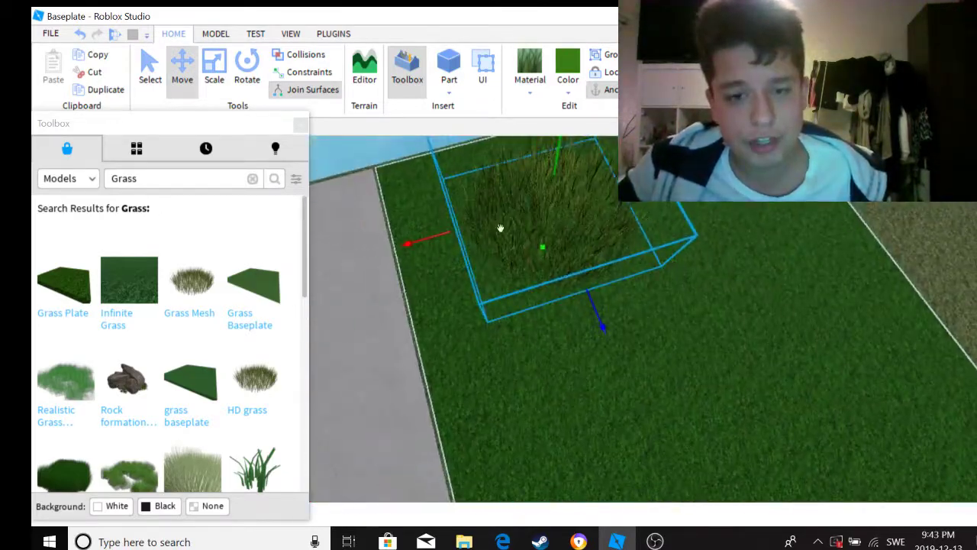
Step: Duplicate the grass clump repeatedly along its blue axis to form a row beside the concrete, running the strip's length
right_drag(500, 227, 493, 358)
right_drag(488, 393, 582, 278)
drag(509, 273, 665, 247)
right_drag(665, 246, 687, 349)
key(ctrl+3)
right_drag(655, 271, 636, 243)
key(ctrl+2)
right_drag(584, 314, 628, 269)
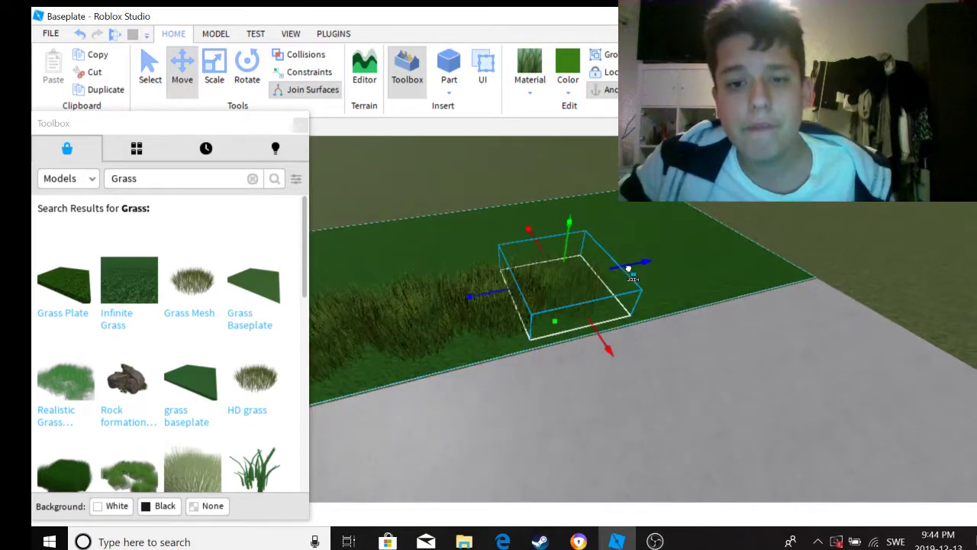
drag(626, 268, 734, 240)
Step: Line up a second row of grass clump copies next to the first, running to the strip's other end
right_drag(730, 242, 632, 333)
right_drag(590, 359, 507, 356)
drag(594, 378, 572, 310)
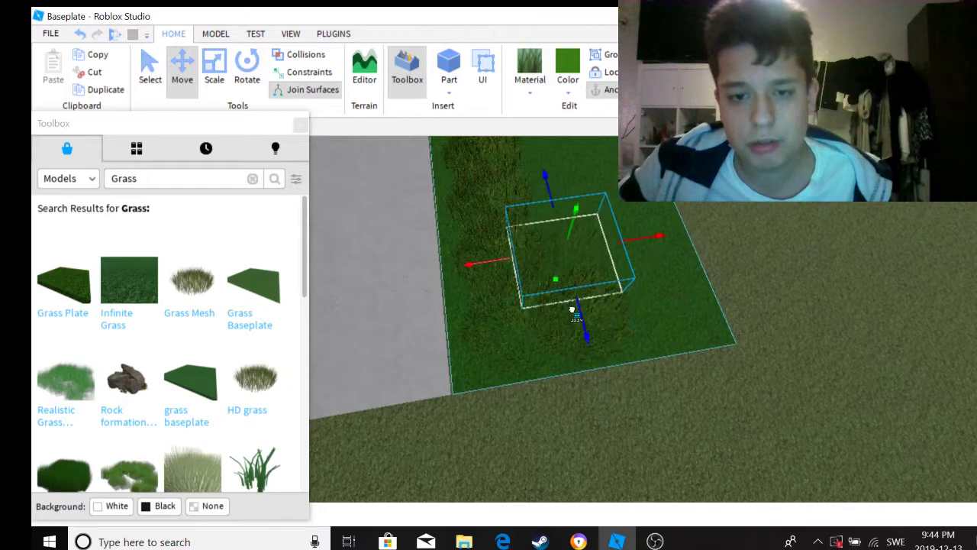
scroll(565, 283, down, 2)
drag(563, 275, 552, 291)
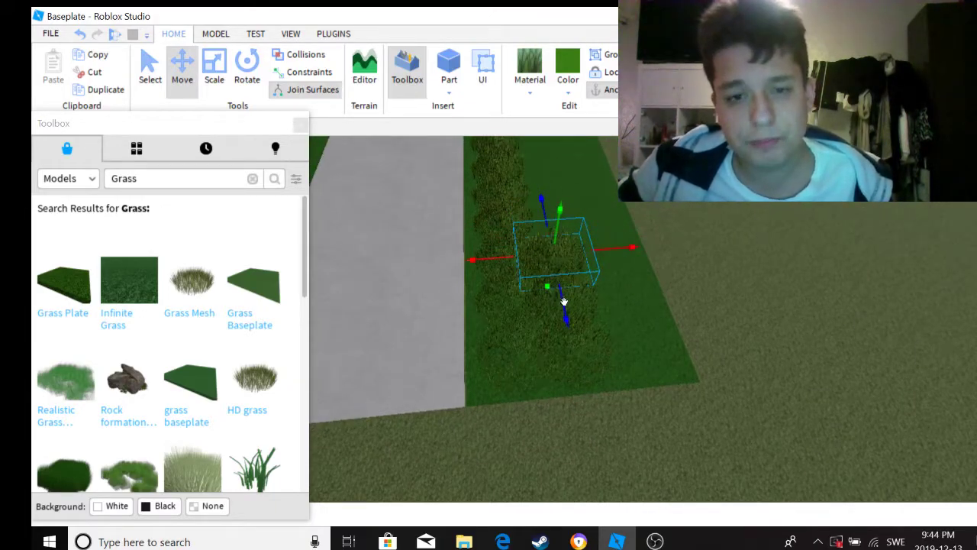
right_drag(556, 284, 507, 276)
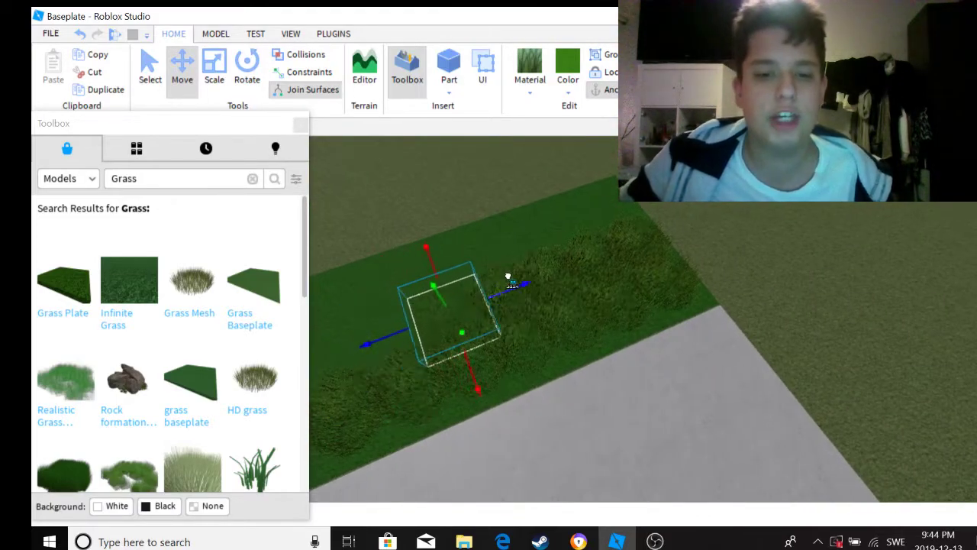
middle_drag(452, 314, 502, 325)
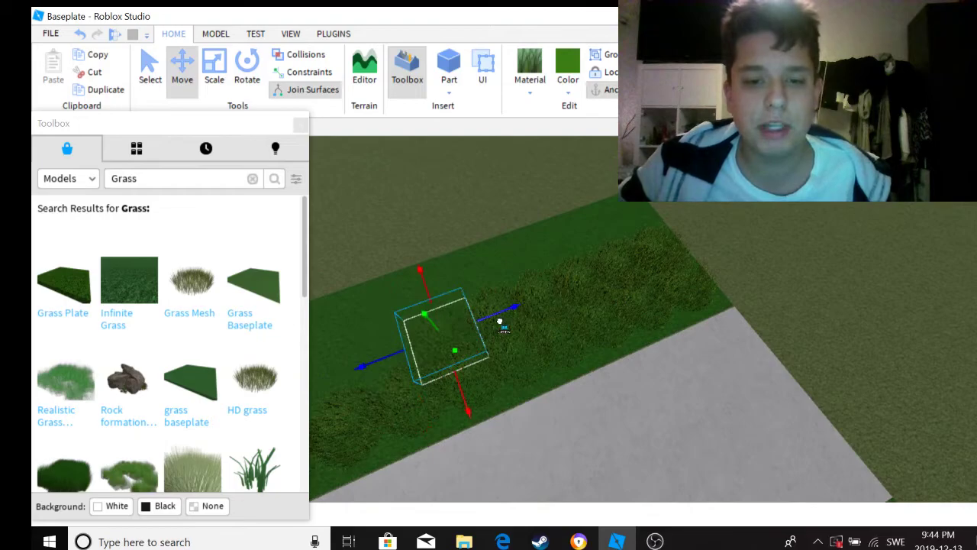
mouse_move(505, 310)
right_down()
mouse_move(466, 331)
mouse_move(540, 321)
mouse_move(436, 312)
mouse_move(510, 294)
right_up()
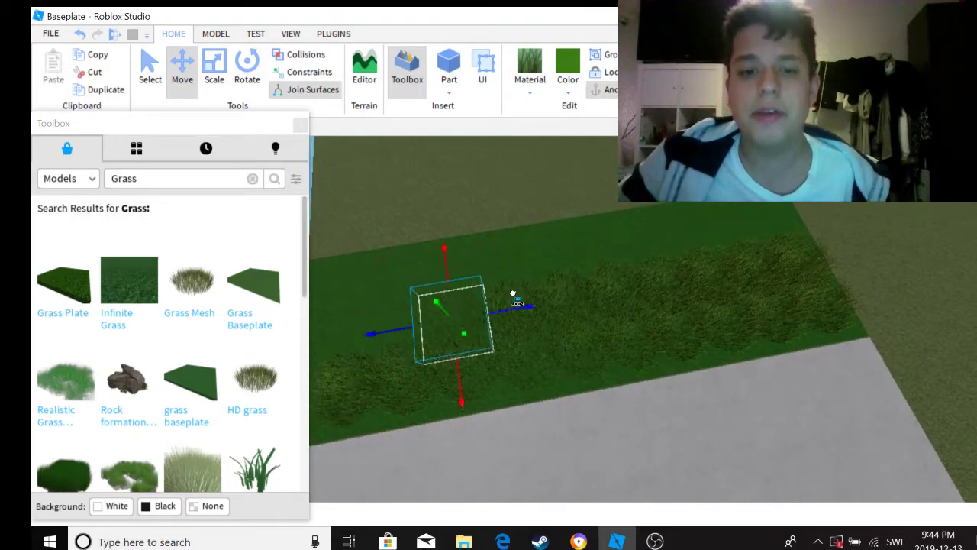
mouse_move(532, 307)
middle_down()
mouse_move(465, 323)
mouse_move(548, 309)
middle_up()
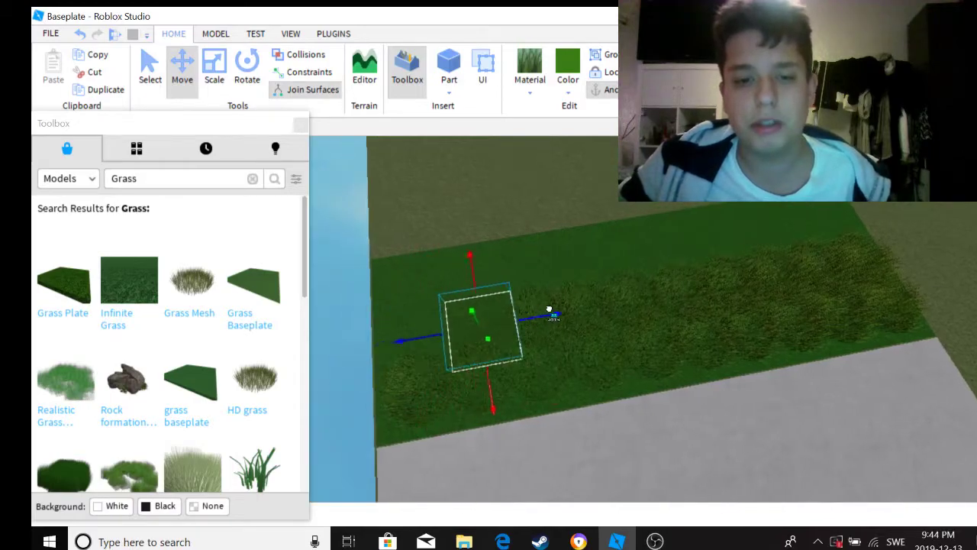
drag(551, 311, 505, 336)
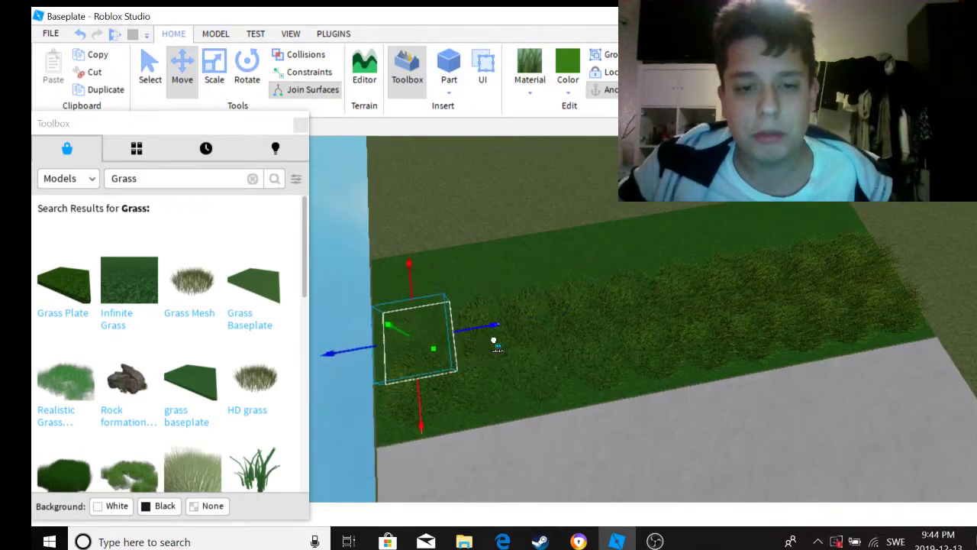
scroll(502, 337, up, 5)
right_drag(511, 336, 492, 327)
scroll(528, 332, up, 3)
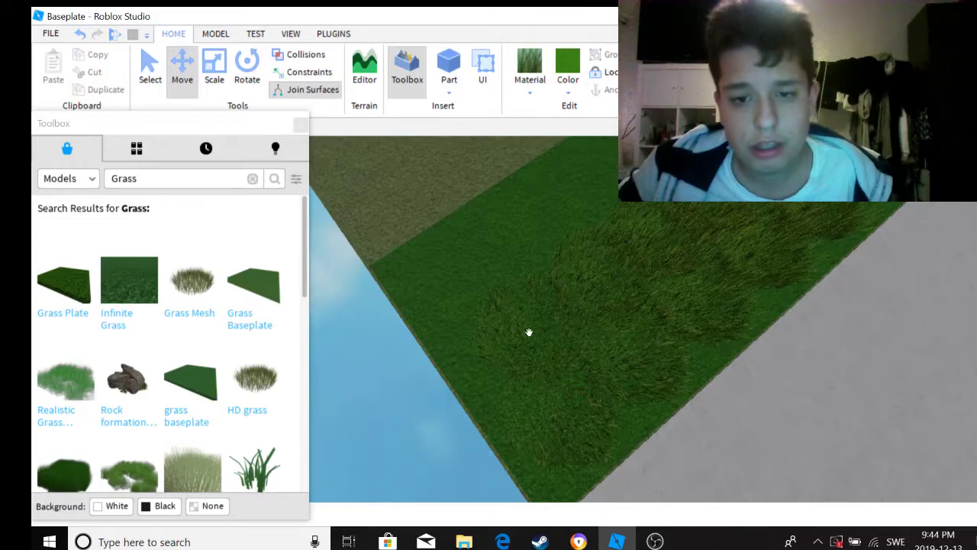
scroll(532, 331, down, 5)
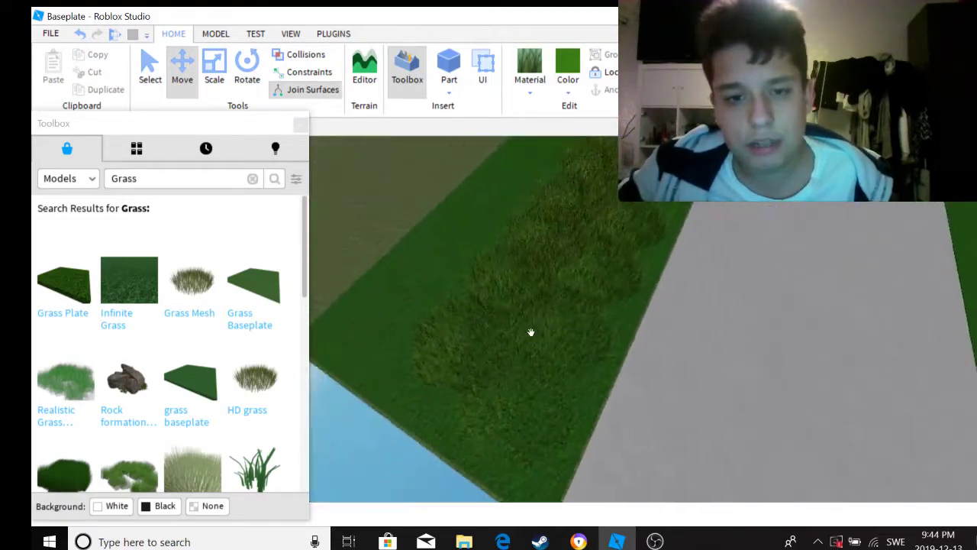
Step: Scale the green strip under the grass clumps narrower along its red axis so it fits the two rows
right_drag(433, 382, 381, 229)
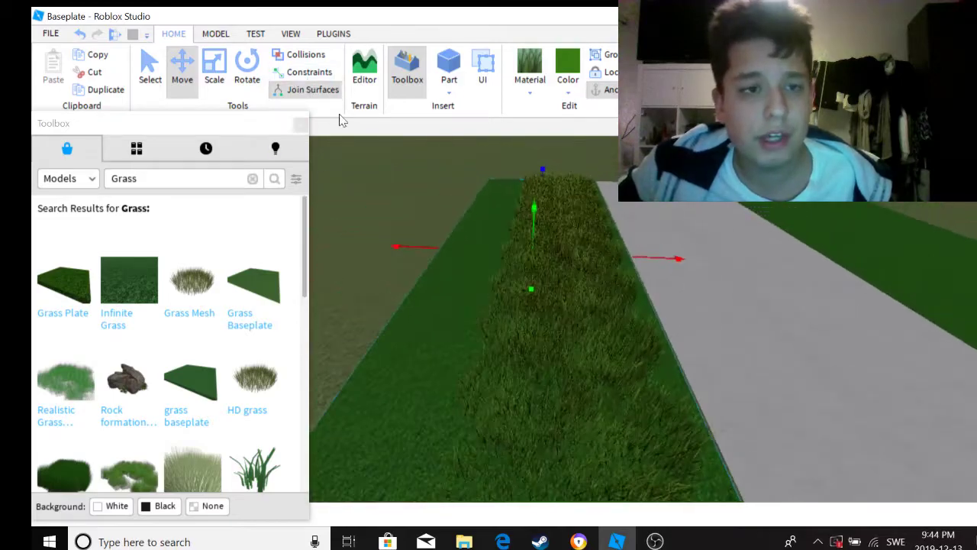
click(228, 64)
scroll(430, 248, up, 5)
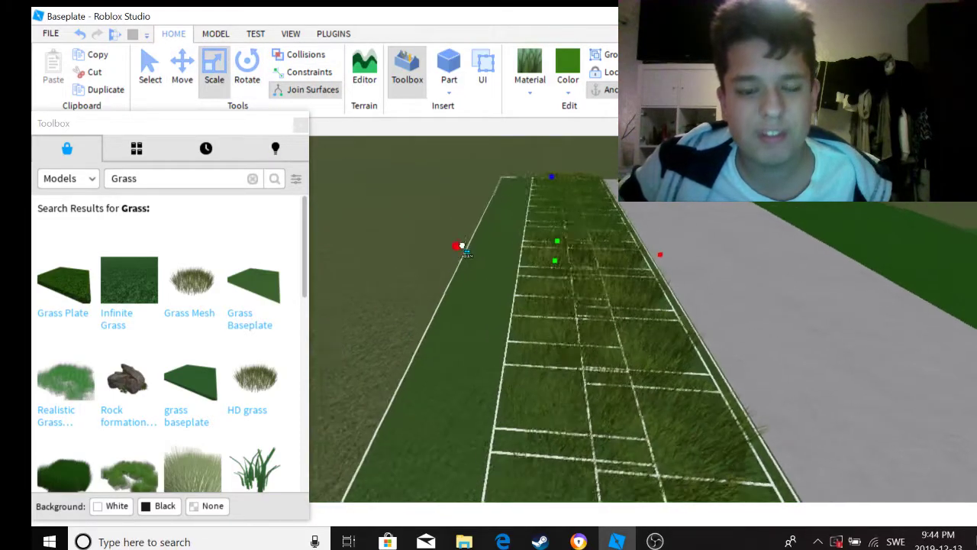
right_drag(519, 233, 497, 224)
scroll(497, 224, down, 5)
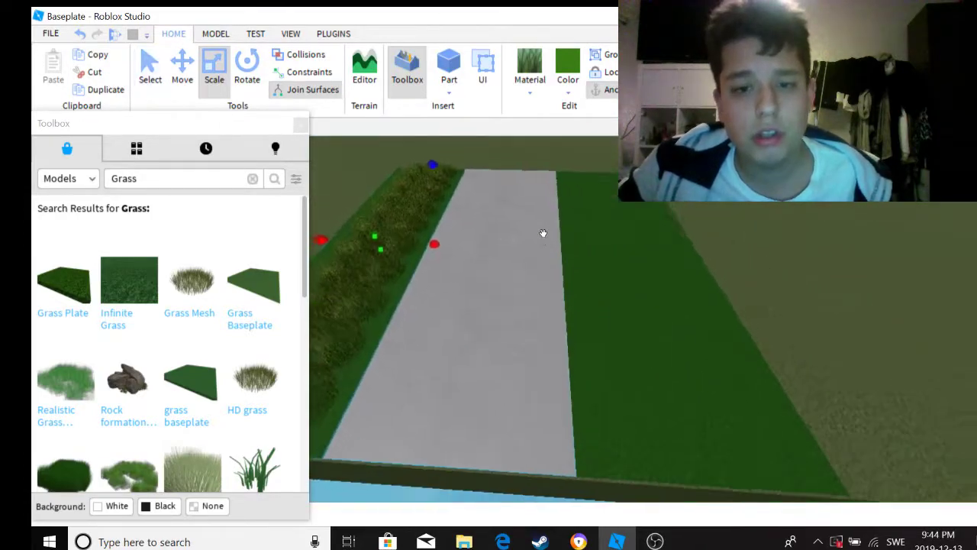
Step: Copy a grass clump across the concrete onto the bare green strip and begin a row of copies along the concrete edge
scroll(388, 345, up, 2)
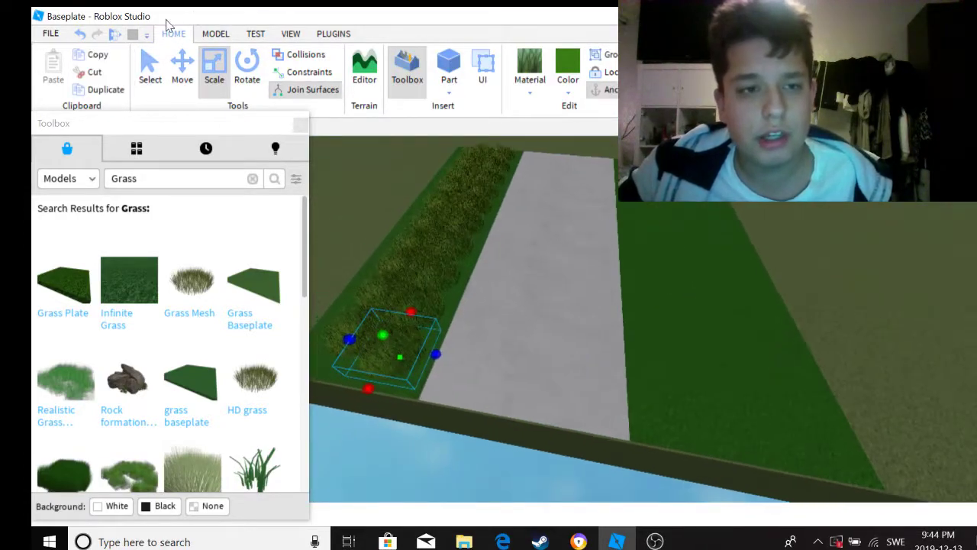
key(ctrl+2)
drag(419, 366, 711, 379)
drag(651, 453, 649, 350)
drag(649, 312, 649, 308)
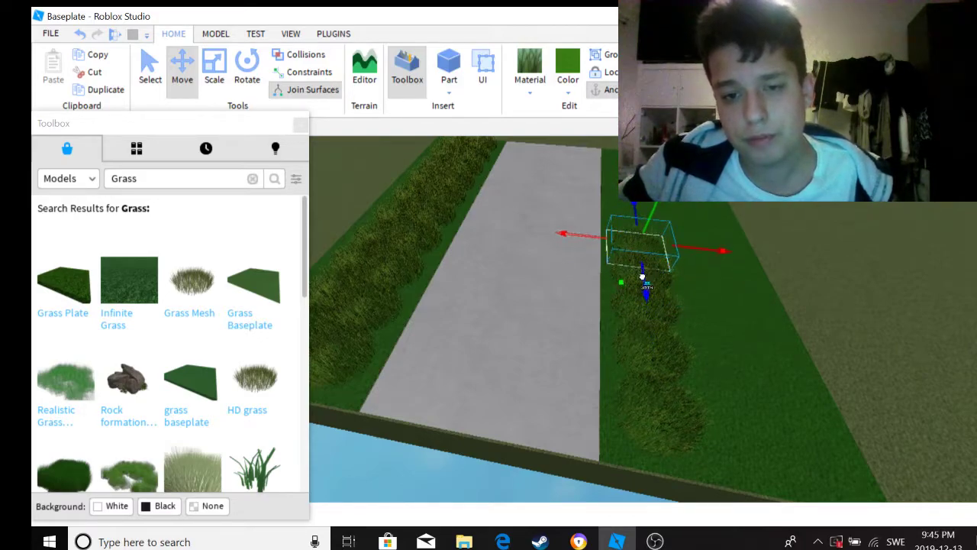
Step: Extend the new row of grass clumps along the concrete edge to the far end of the green strip
right_drag(648, 228, 544, 277)
drag(538, 277, 643, 246)
key(d)
key(d)
click(655, 541)
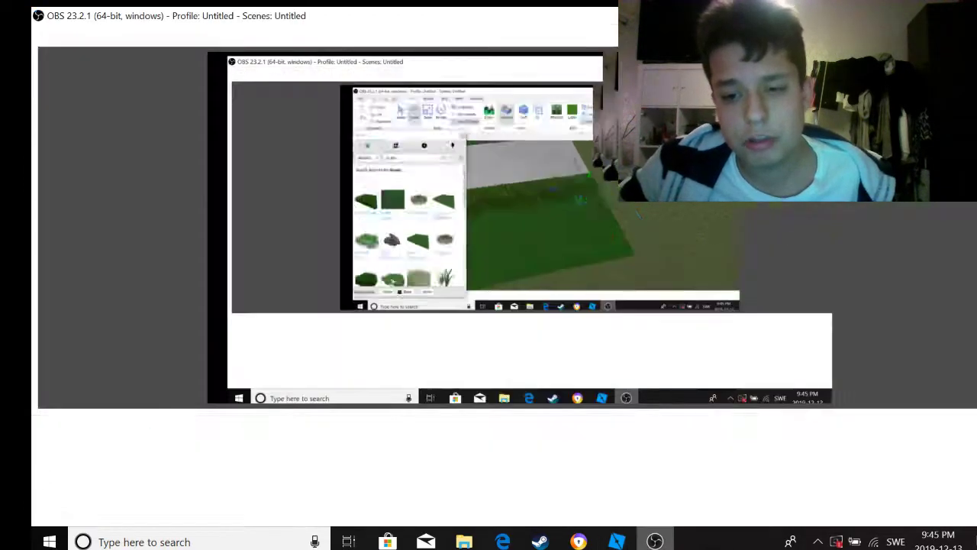
click(617, 541)
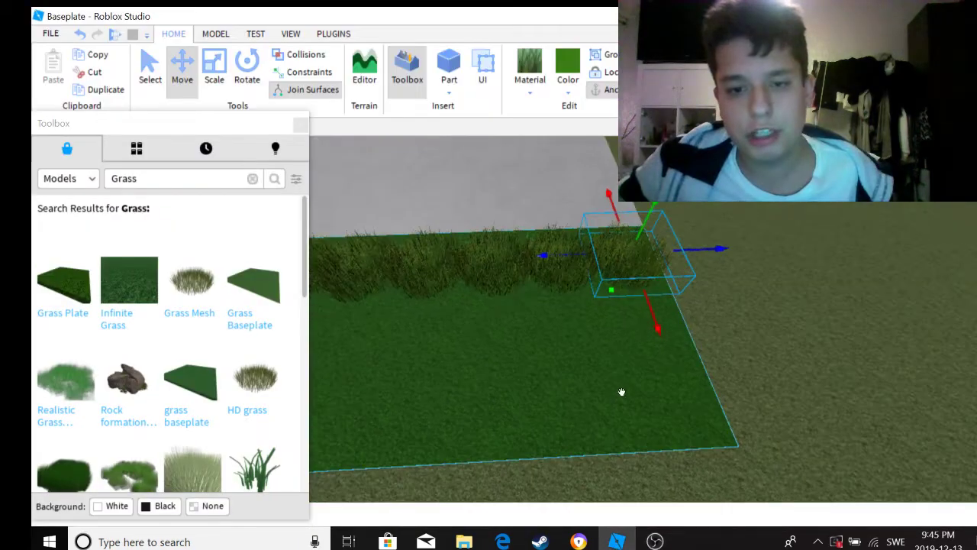
Step: Build a second row of grass clump copies beside the first on this strip, from the far end back
right_drag(649, 303, 641, 280)
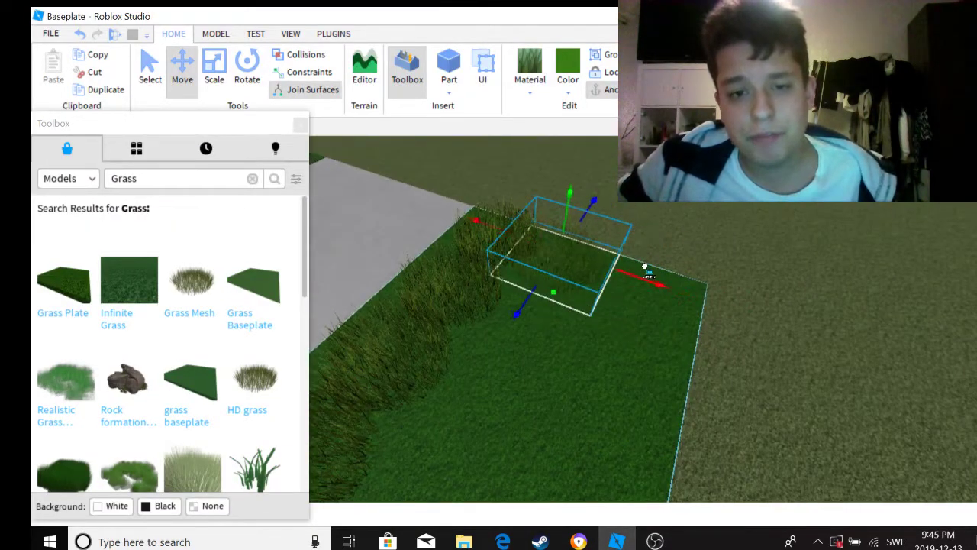
drag(518, 300, 490, 340)
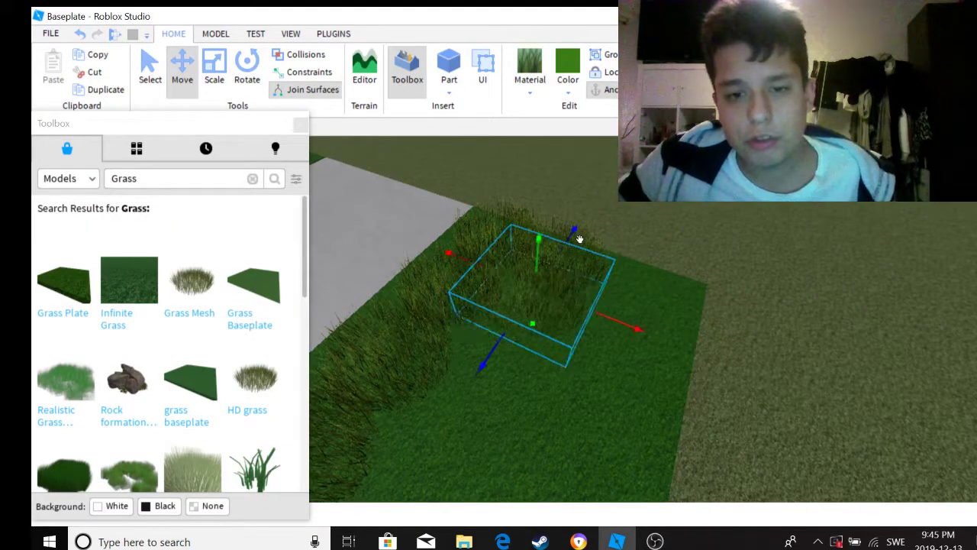
drag(574, 230, 519, 278)
right_drag(519, 277, 511, 280)
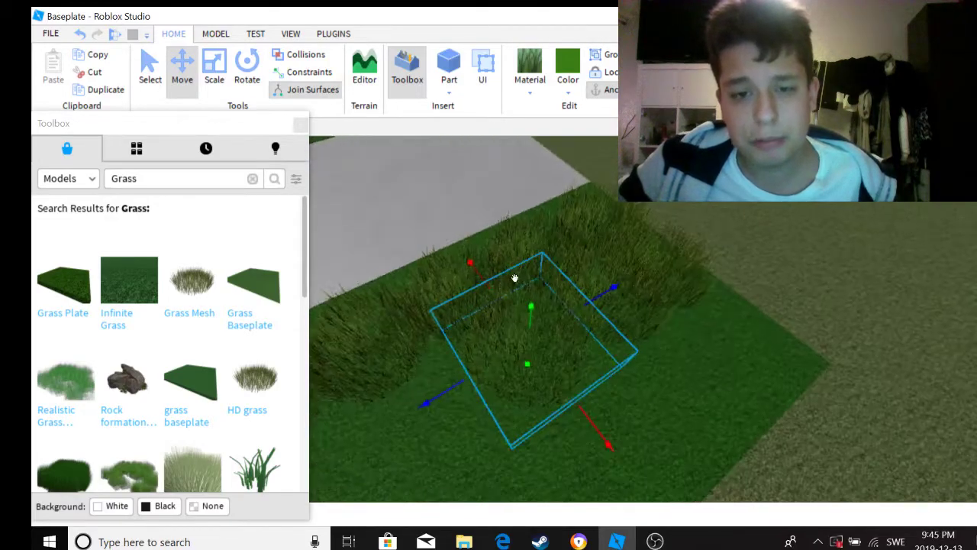
right_drag(609, 295, 535, 305)
drag(534, 306, 557, 313)
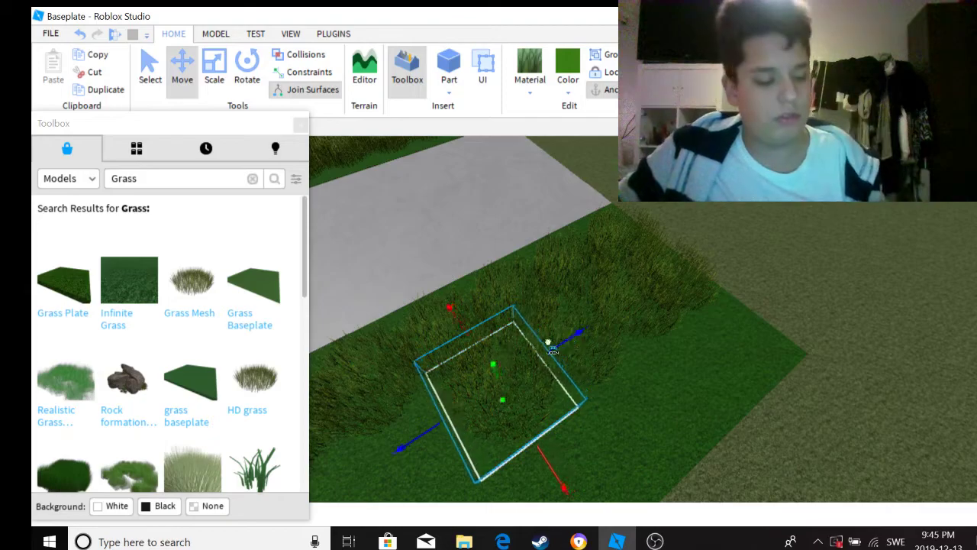
right_drag(574, 342, 567, 338)
drag(567, 339, 537, 368)
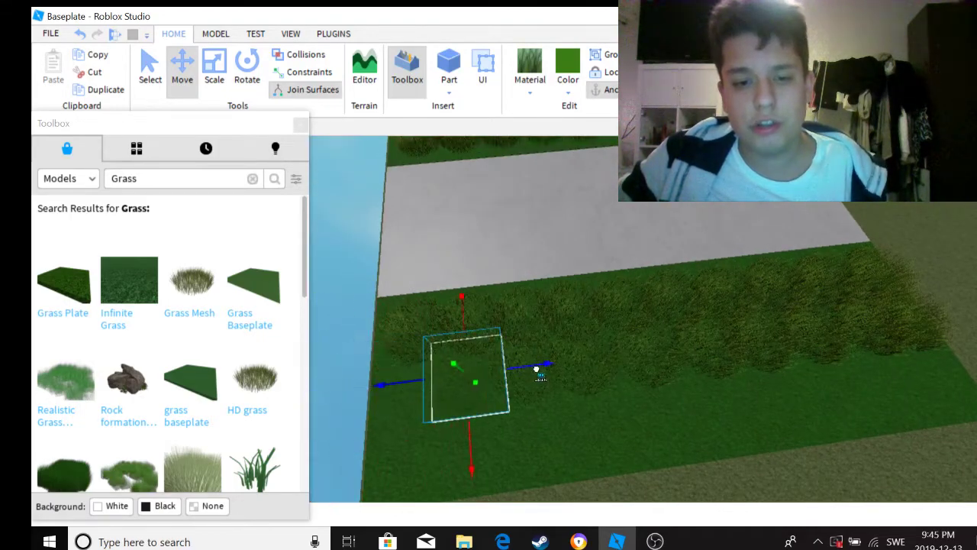
Step: Scale this green strip narrower along its red axis so its outer edge sits close to the grass rows
right_drag(533, 374, 316, 77)
click(213, 72)
drag(678, 251, 627, 249)
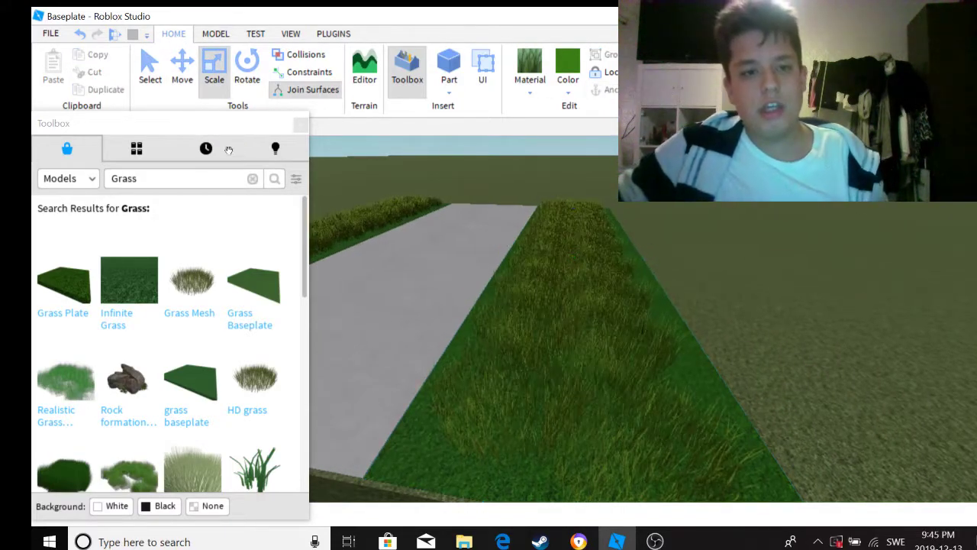
Step: Search the Toolbox models for "Fence" and insert the iron-bar fence with stone pillars onto the concrete strip
click(252, 179)
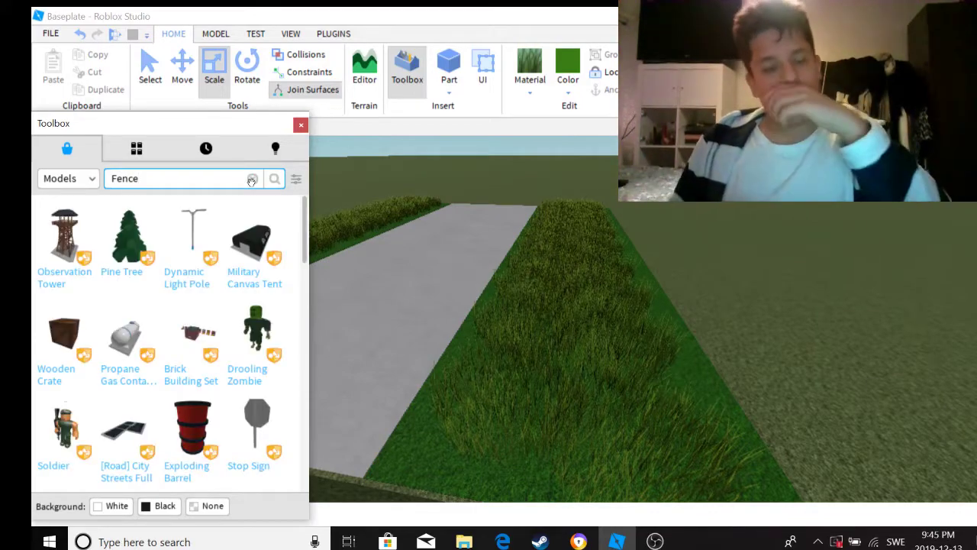
right_drag(388, 264, 437, 242)
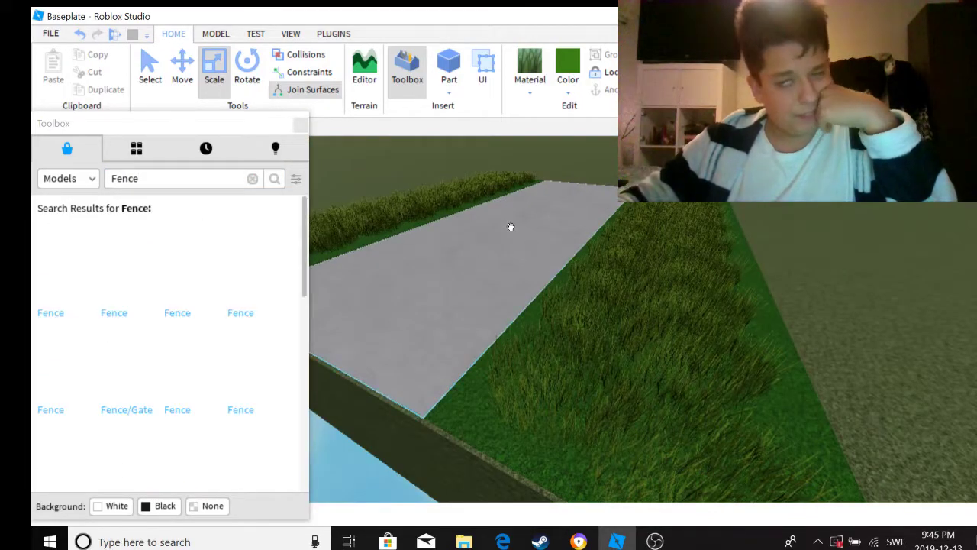
right_drag(511, 227, 476, 220)
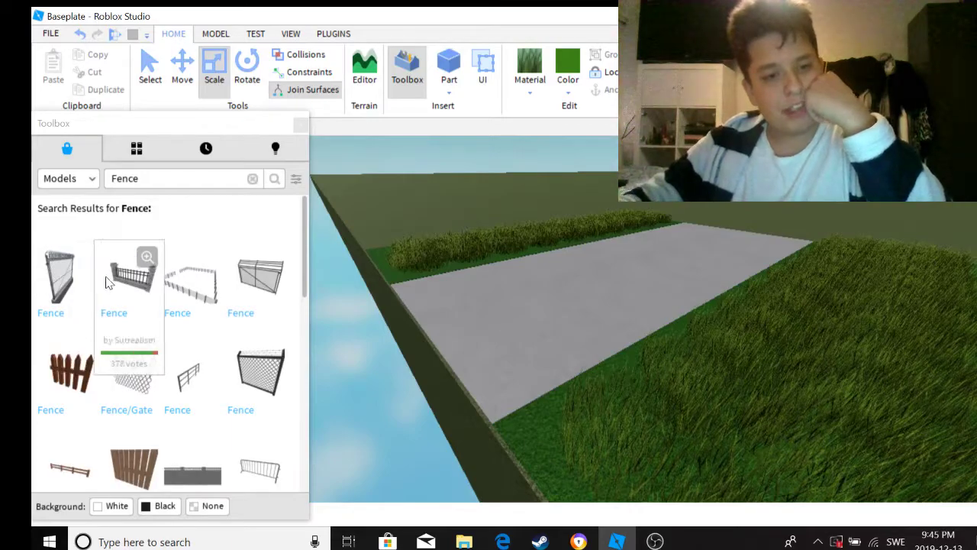
right_drag(381, 271, 504, 271)
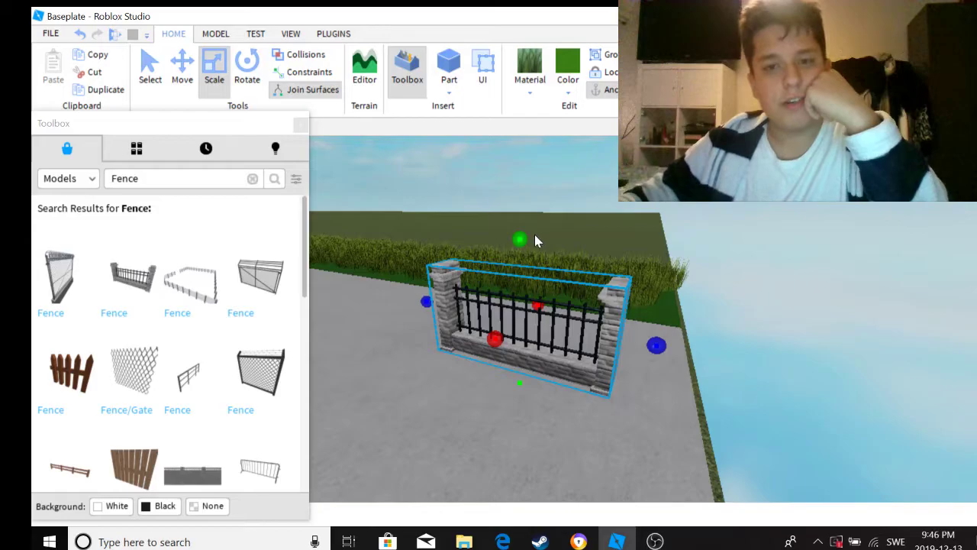
Step: Move the fence segment to the outer edge of a green strip, lined up with the strip's end at the baseplate edge
scroll(534, 240, up, 4)
drag(684, 259, 668, 355)
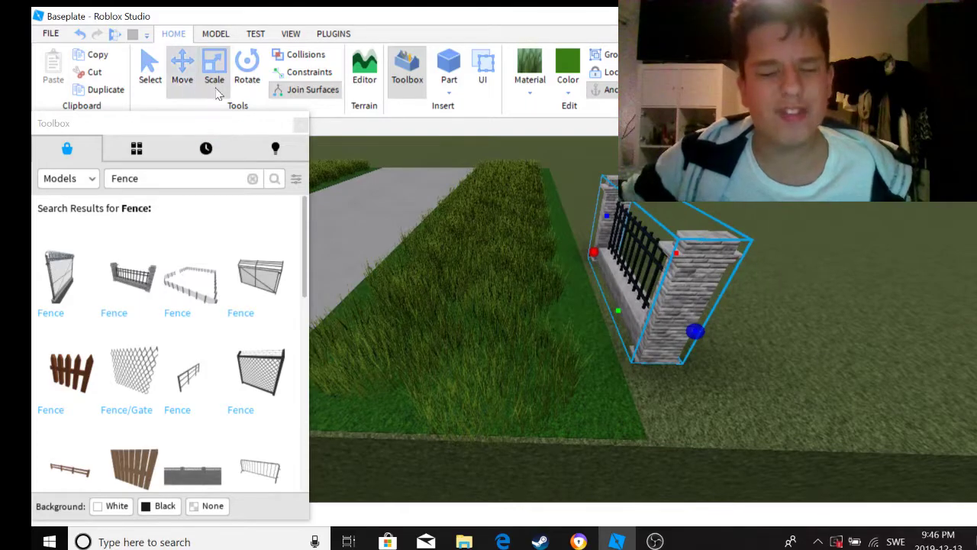
drag(583, 248, 547, 256)
right_drag(547, 256, 526, 265)
drag(507, 277, 661, 252)
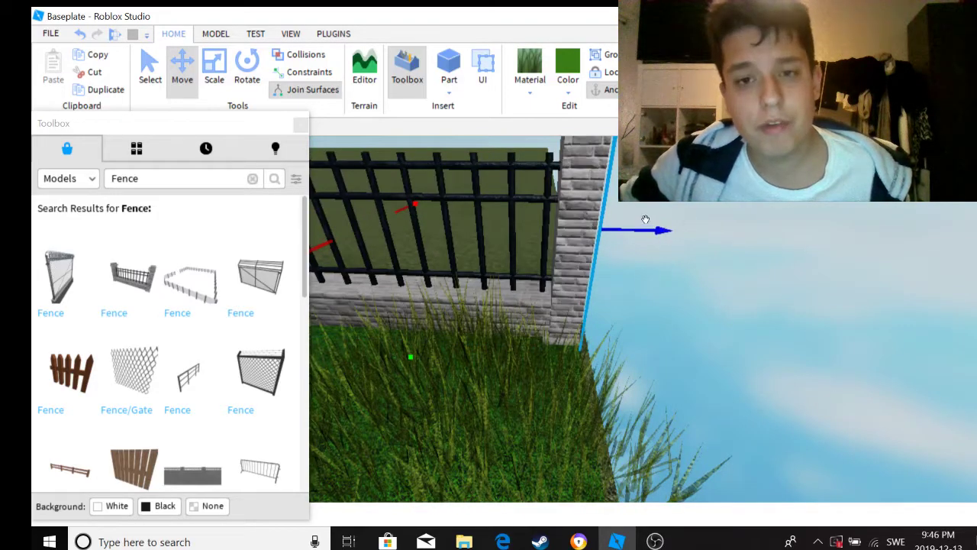
Step: Duplicate the fence segment repeatedly along the green strip's outer edge so neighbouring segments share their pillars
scroll(672, 245, down, 5)
key(ctrl+d)
drag(705, 278, 569, 269)
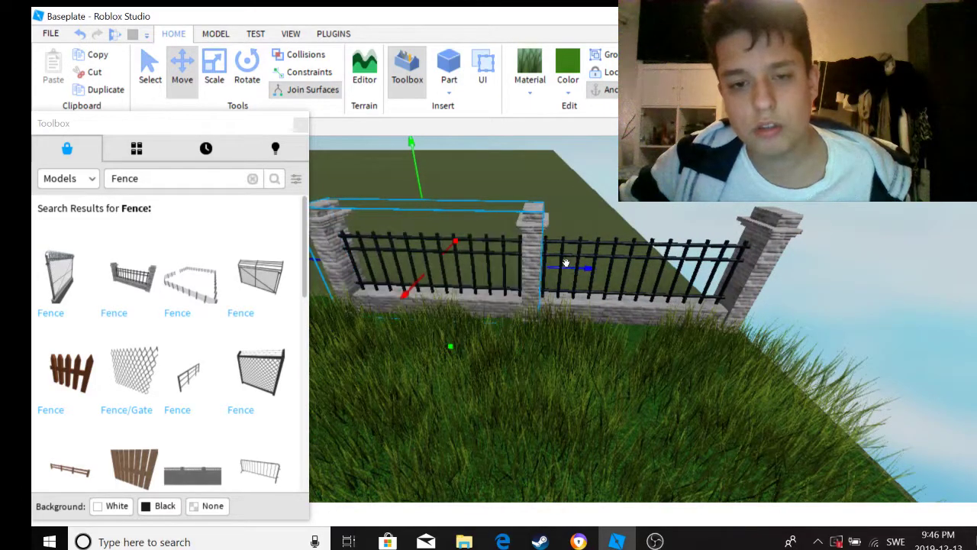
right_drag(555, 265, 557, 239)
right_drag(616, 290, 482, 269)
key(d)
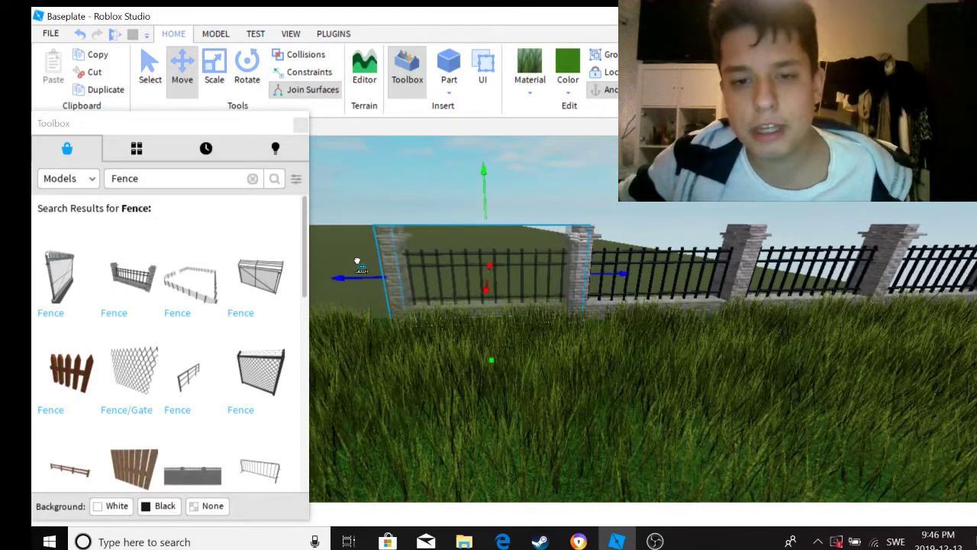
key(d)
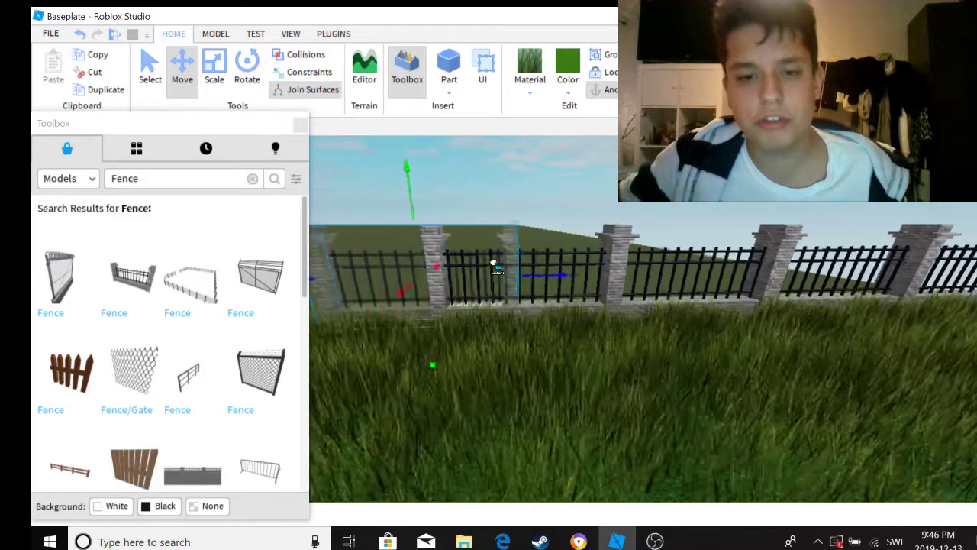
drag(538, 254, 540, 255)
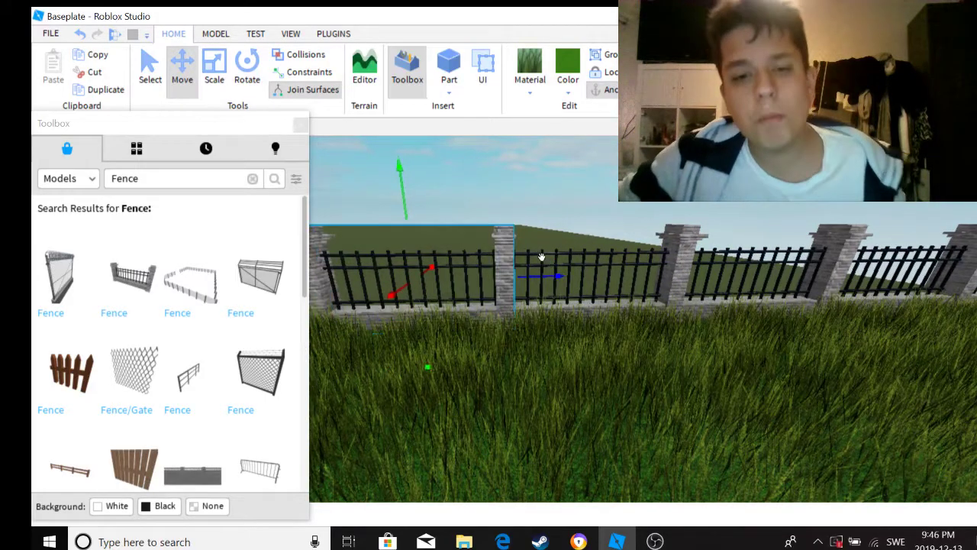
Step: Extend the fence row to the strip's other end, overlapping the last copy with its neighbour
right_drag(548, 277, 644, 285)
drag(644, 286, 705, 263)
right_drag(704, 263, 560, 246)
Step: Ungroup the overlapping fence segment and delete its surplus pillar pieces in the middle of the railing
click(553, 201)
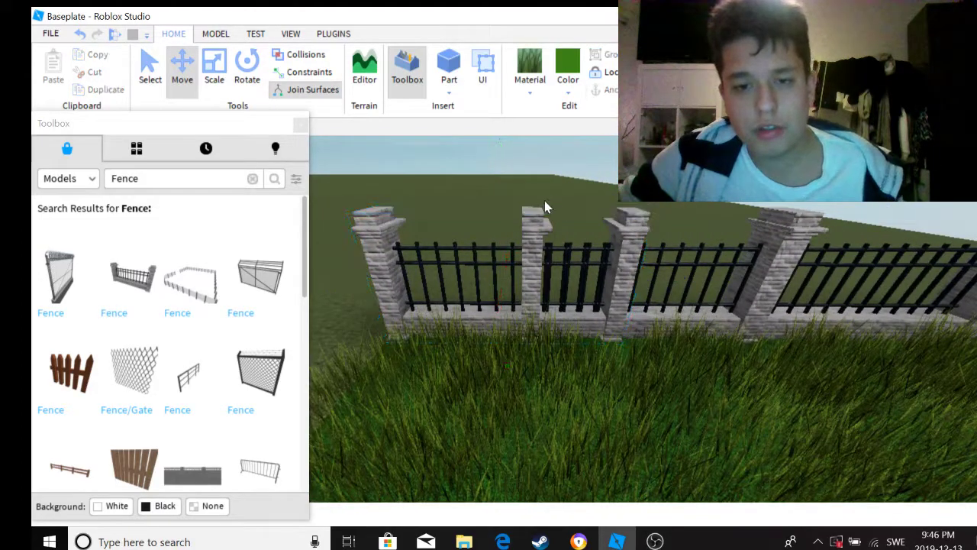
right_click(527, 214)
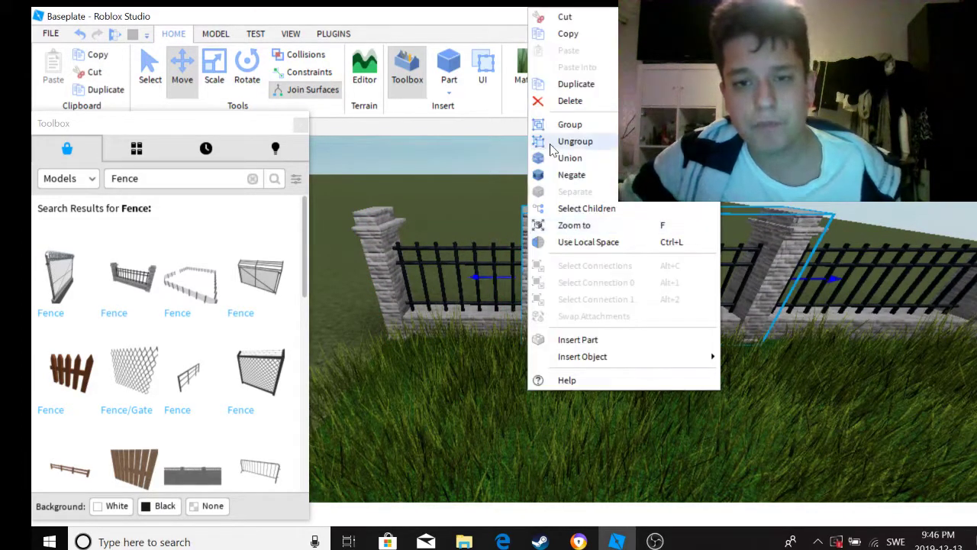
click(554, 137)
click(539, 226)
scroll(534, 244, up, 3)
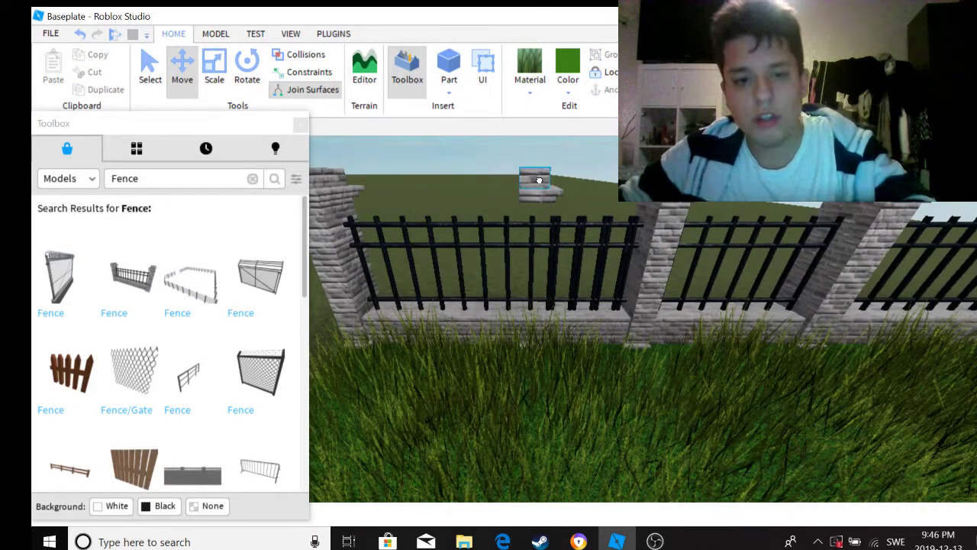
scroll(534, 197, down, 5)
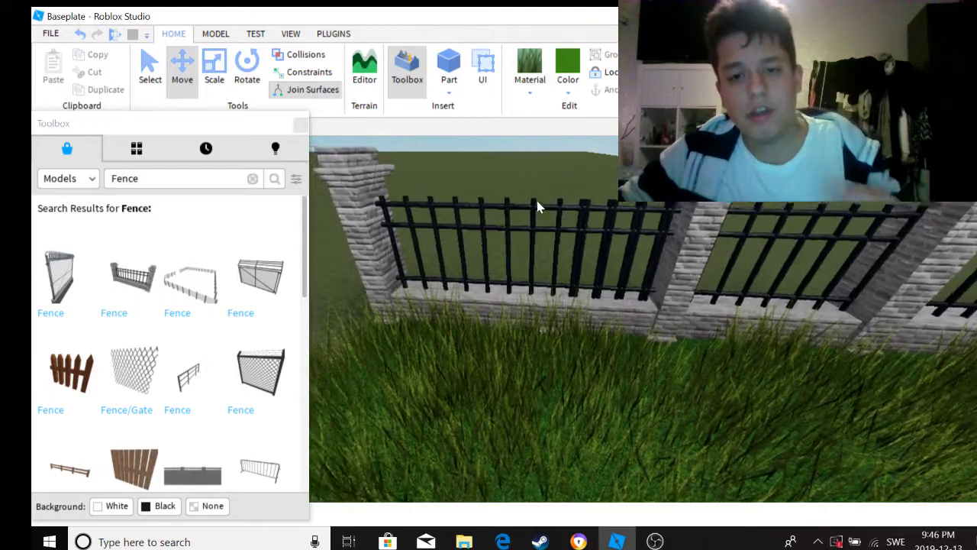
Step: Copy a fence segment across the concrete to the outer edge of the opposite green strip
right_drag(599, 382, 529, 334)
click(772, 374)
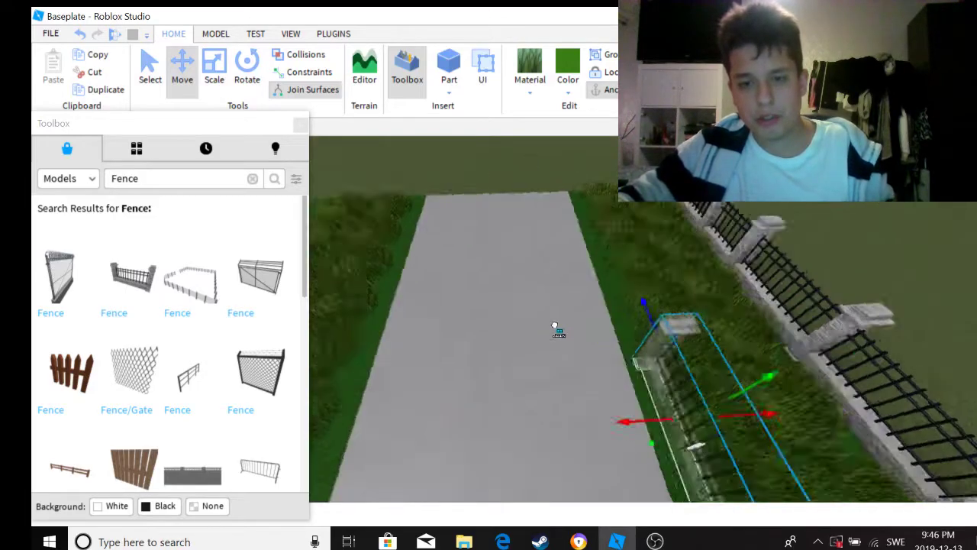
drag(530, 334, 451, 351)
right_drag(451, 352, 658, 276)
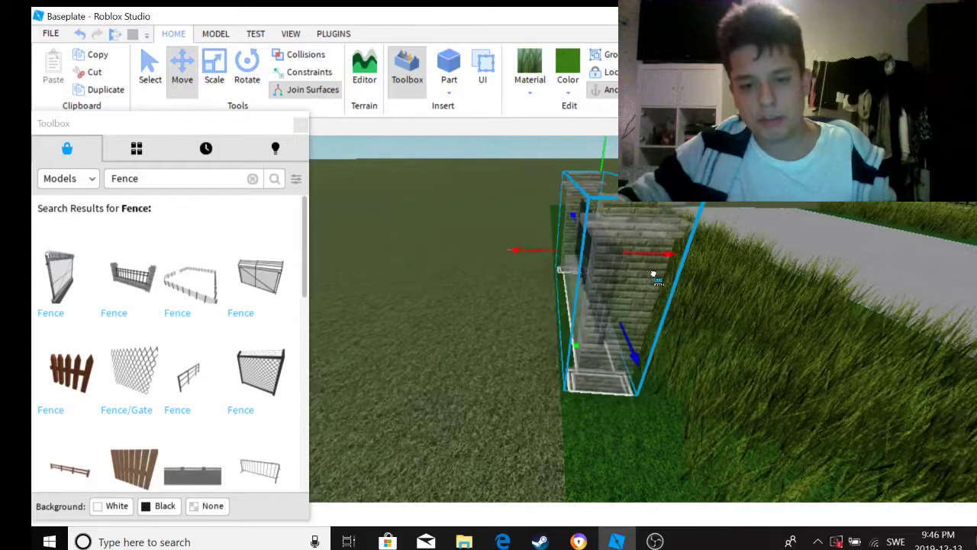
right_drag(619, 330, 458, 370)
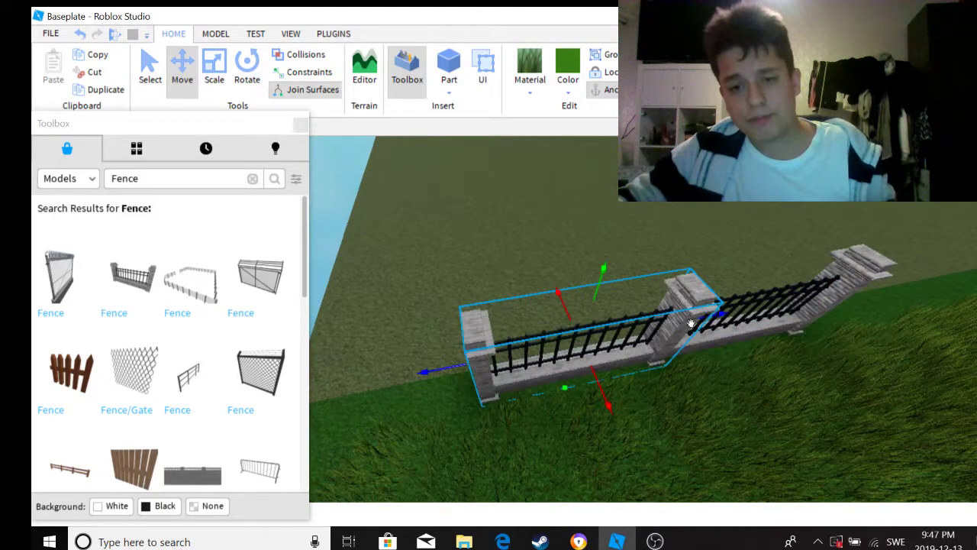
Step: Duplicate the fence along this strip's outer edge up to its end, overlapping the last copy with its neighbour
drag(720, 312, 563, 321)
right_drag(576, 315, 581, 327)
drag(581, 328, 685, 323)
scroll(830, 331, down, 3)
scroll(698, 330, up, 4)
right_drag(616, 311, 651, 298)
click(433, 260)
click(396, 290)
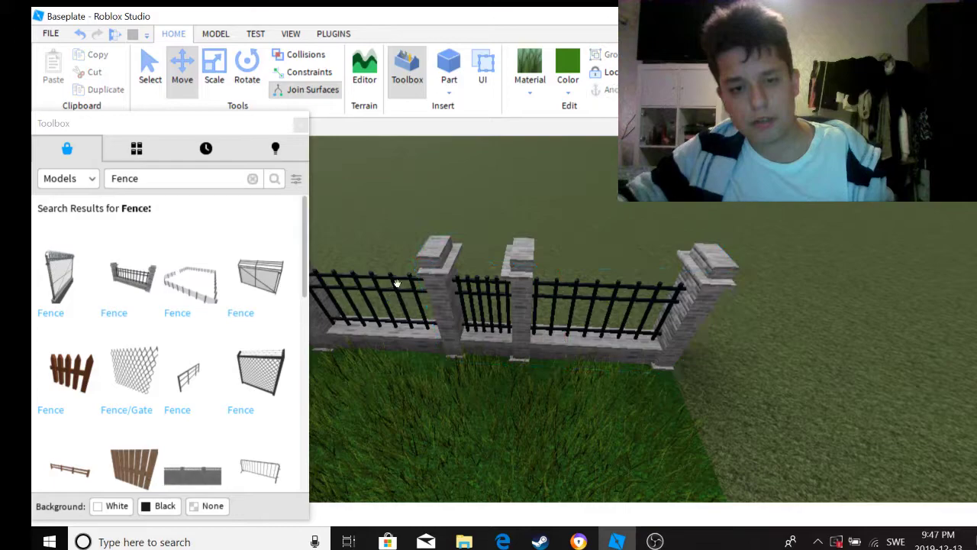
Step: Ungroup the overlapping end segment of this fence row and delete its surplus stone pillar
middle_drag(396, 277, 498, 282)
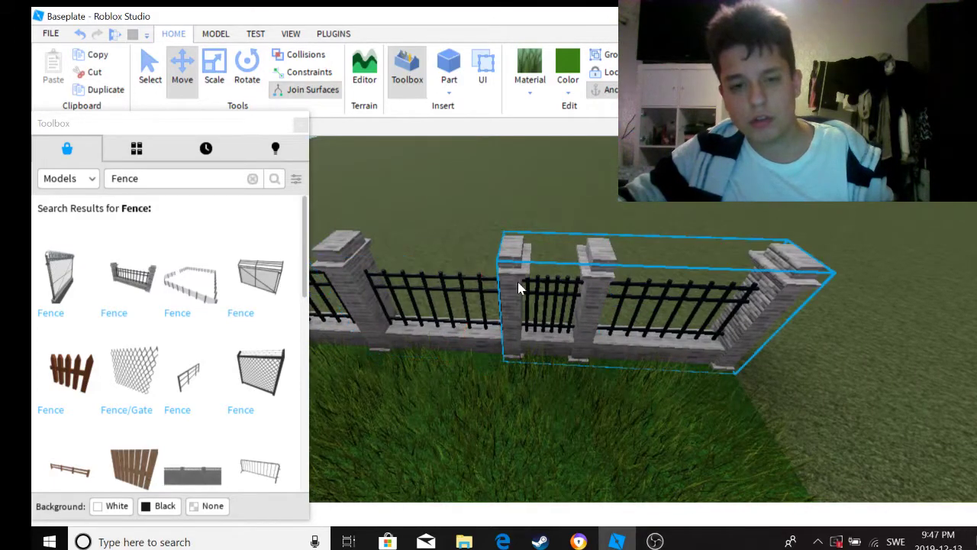
right_click(518, 283)
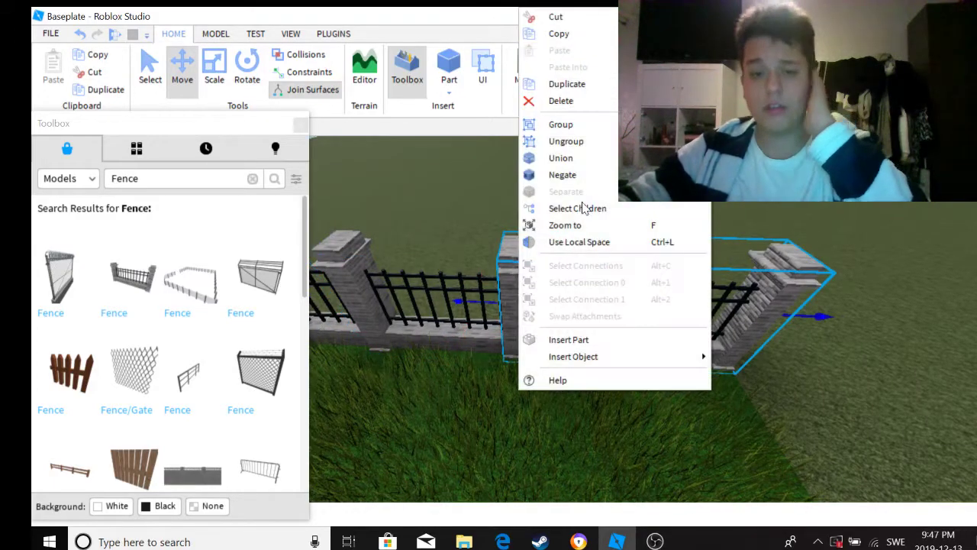
click(581, 145)
click(514, 262)
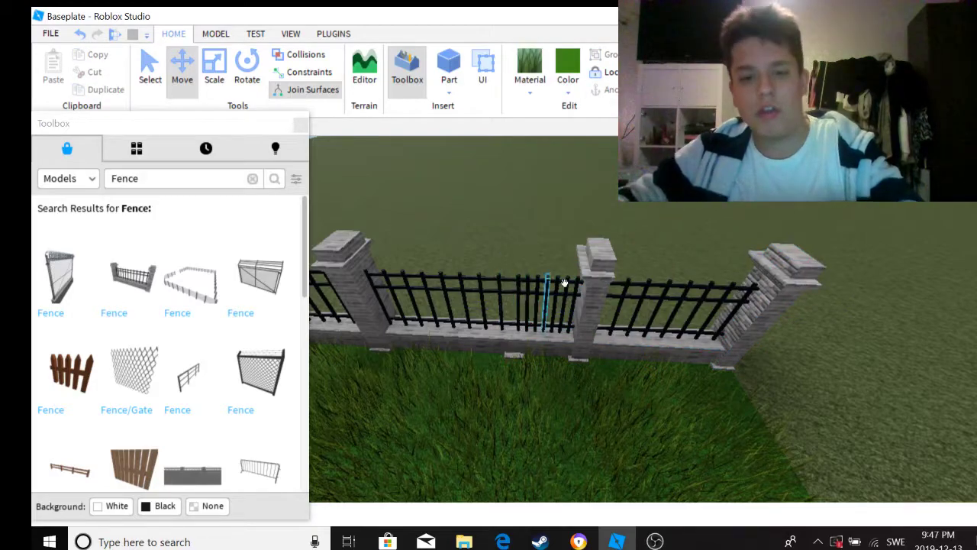
click(600, 275)
Step: Insert the solid stone wall model from the fence results near the end of the concrete strip
right_drag(599, 274, 666, 319)
scroll(667, 319, down, 3)
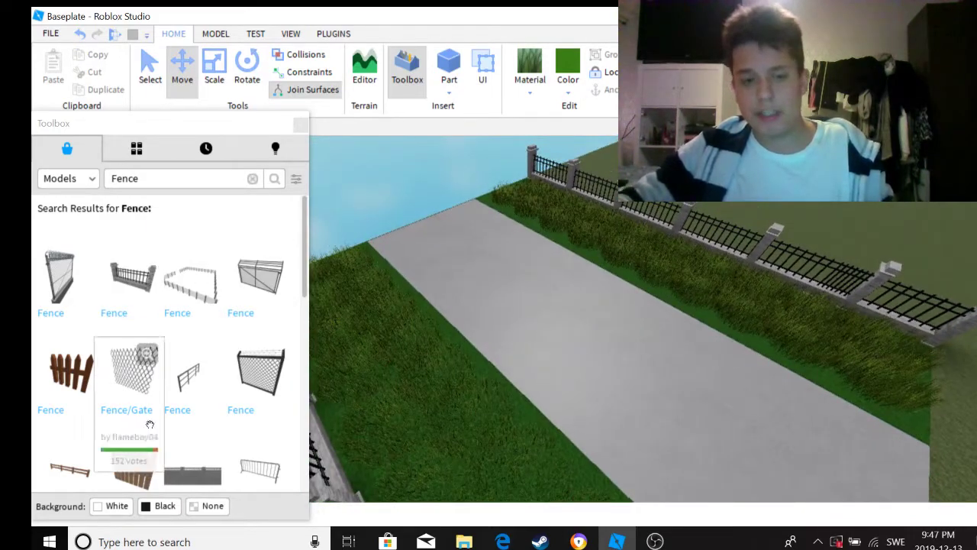
scroll(149, 425, down, 2)
drag(382, 373, 445, 340)
right_drag(445, 340, 514, 170)
drag(514, 170, 497, 195)
Step: Move the stone wall down to ground level and across the strips' end, against the baseplate edge and fence corner
scroll(497, 194, up, 5)
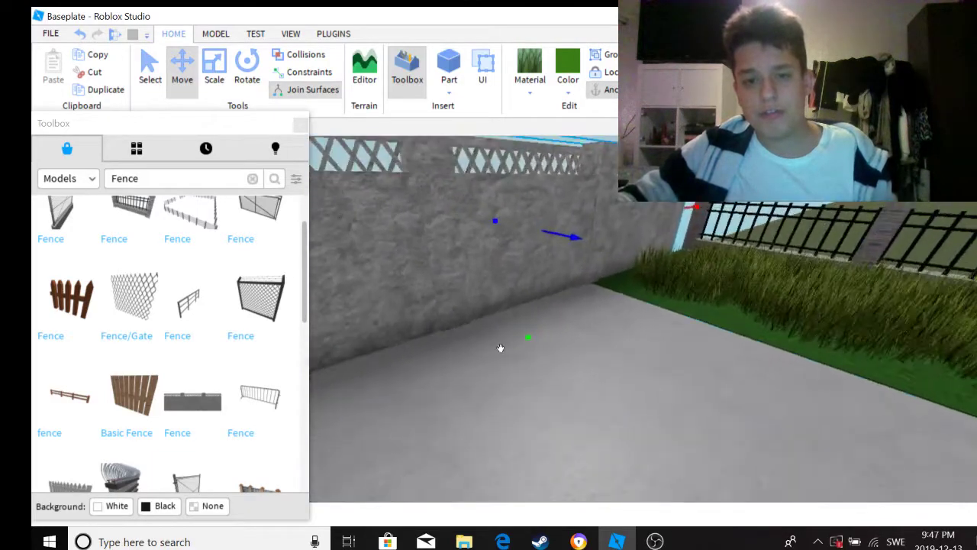
mouse_move(528, 343)
mouse_down()
mouse_move(530, 328)
mouse_move(513, 340)
mouse_move(528, 338)
mouse_up()
scroll(696, 221, up, 5)
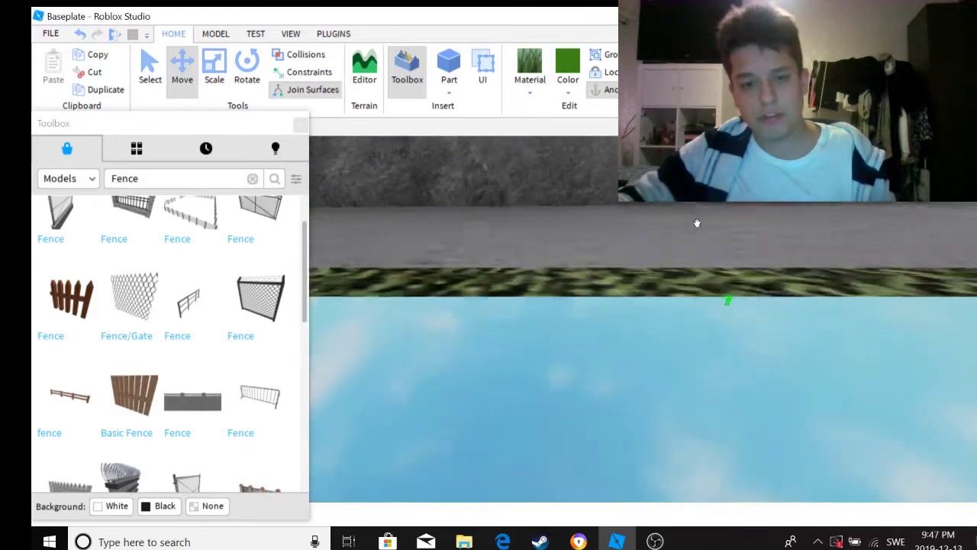
scroll(696, 225, down, 5)
right_drag(695, 225, 597, 240)
drag(584, 199, 593, 200)
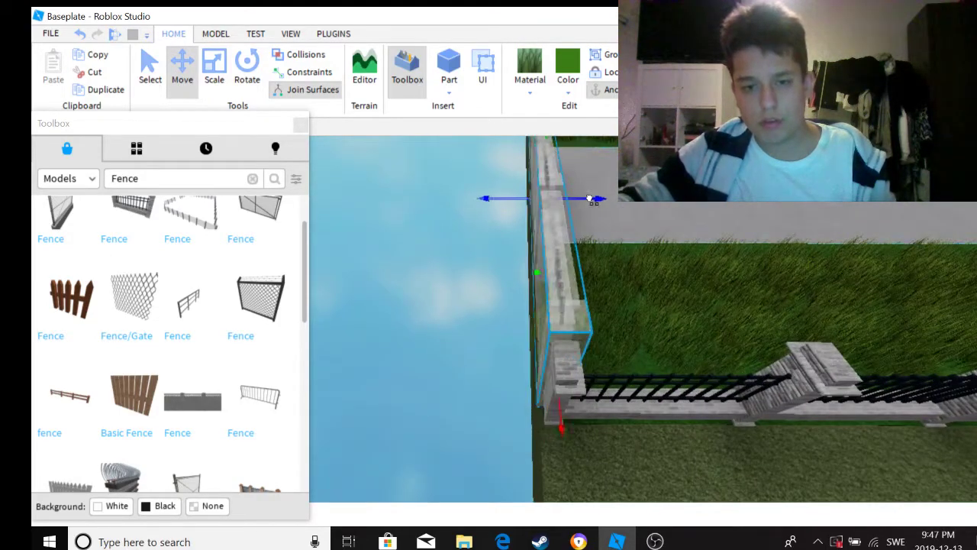
right_drag(592, 200, 549, 351)
Step: Delete the stone wall across the strips' end and undo that deletion
key(Delete)
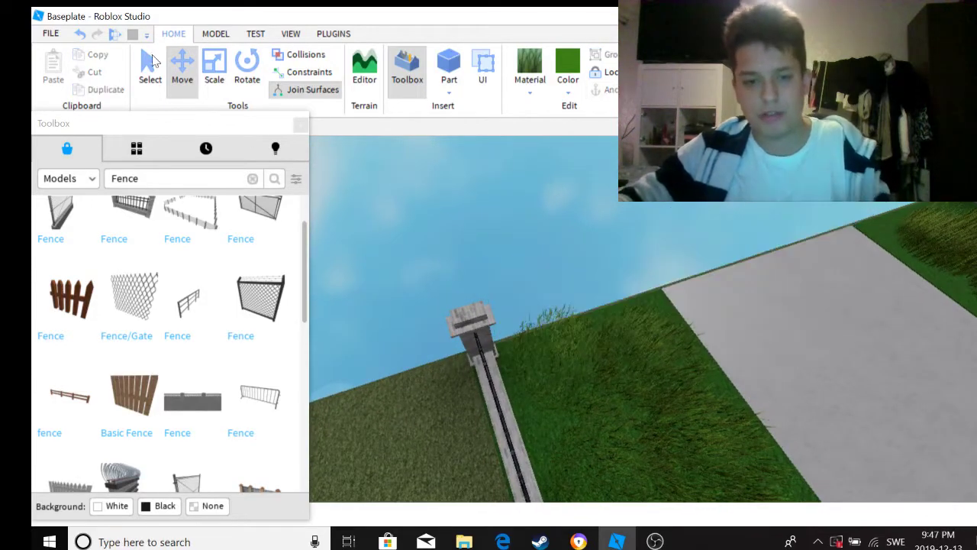
key(ctrl+z)
right_drag(451, 326, 691, 218)
scroll(464, 287, down, 5)
click(707, 206)
scroll(706, 206, up, 3)
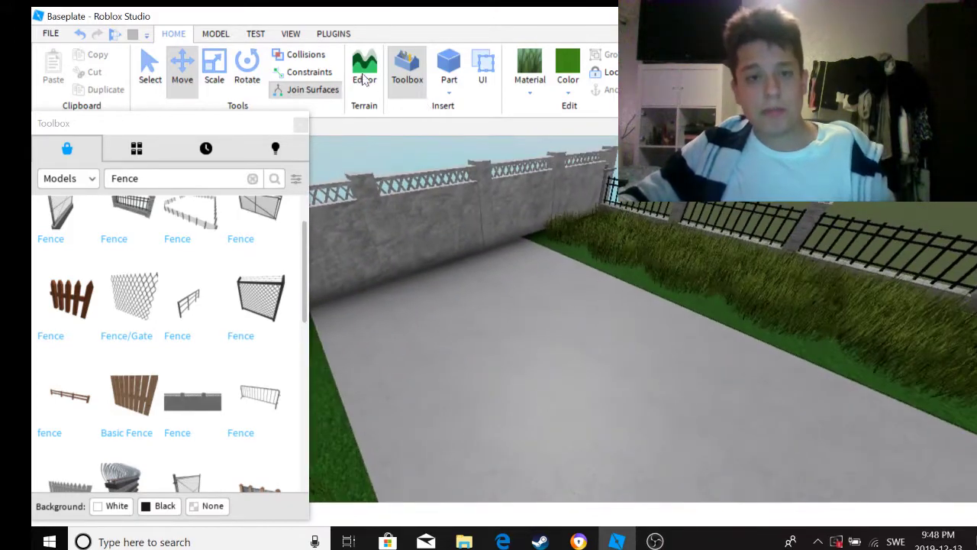
Step: Search the Toolbox models for "Invisible spawn"
click(254, 177)
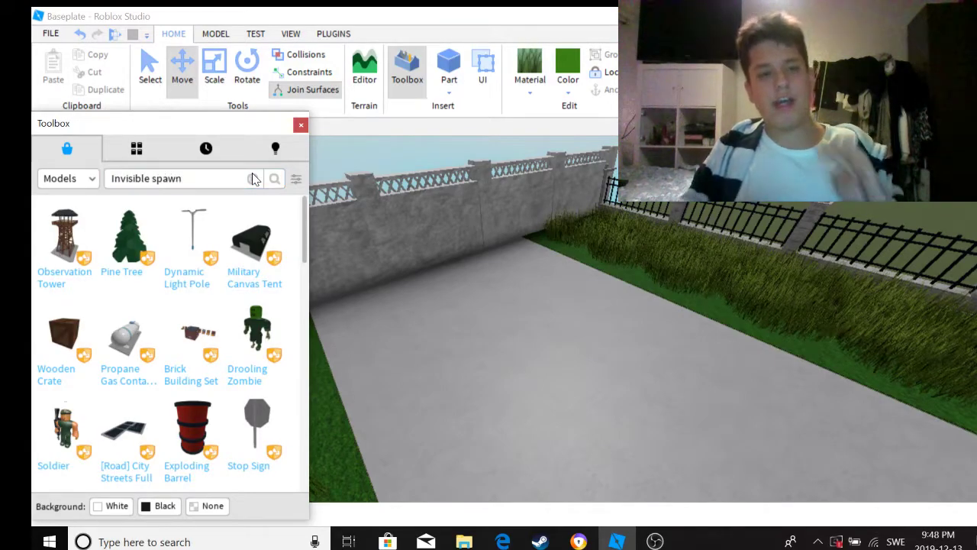
key(Return)
click(300, 127)
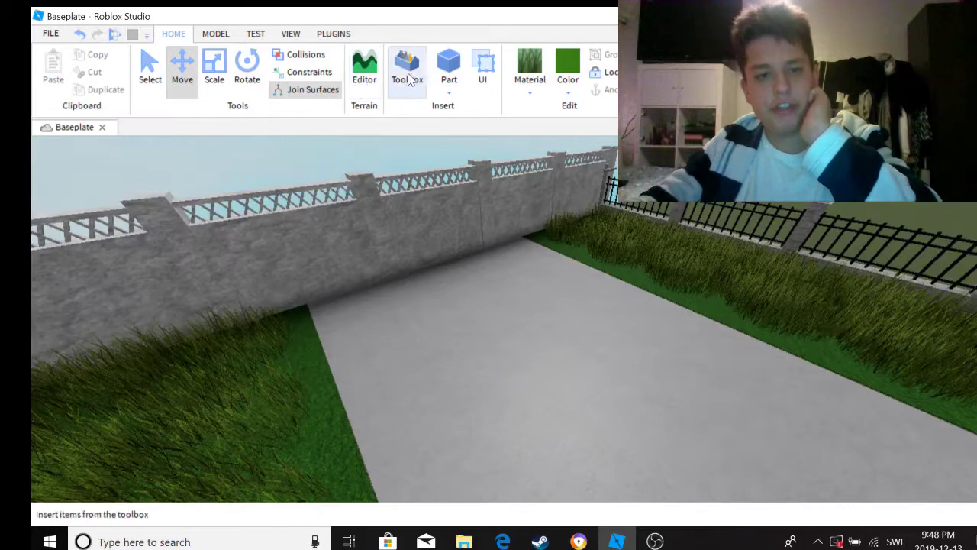
click(407, 68)
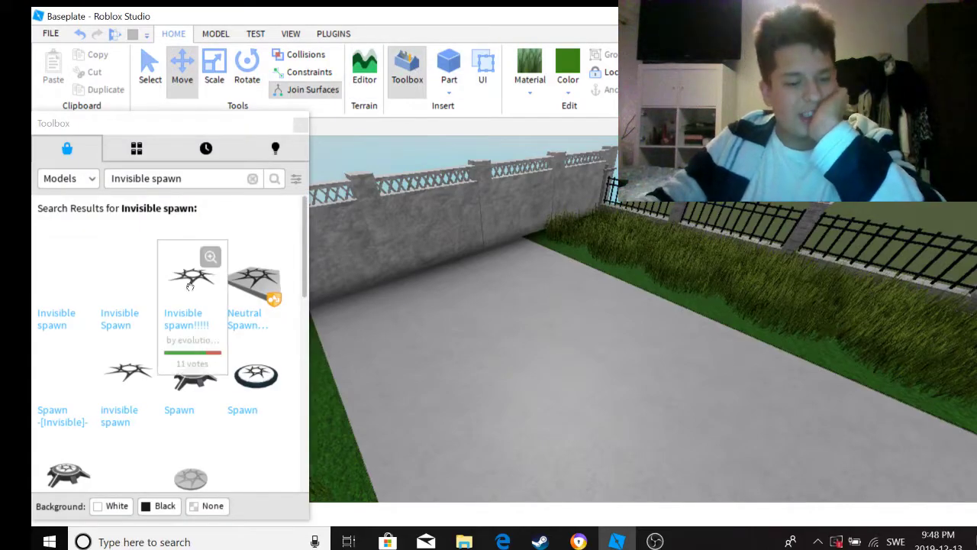
Step: Insert an invisible spawn model and place it in the middle of the concrete strip's width
drag(89, 264, 484, 259)
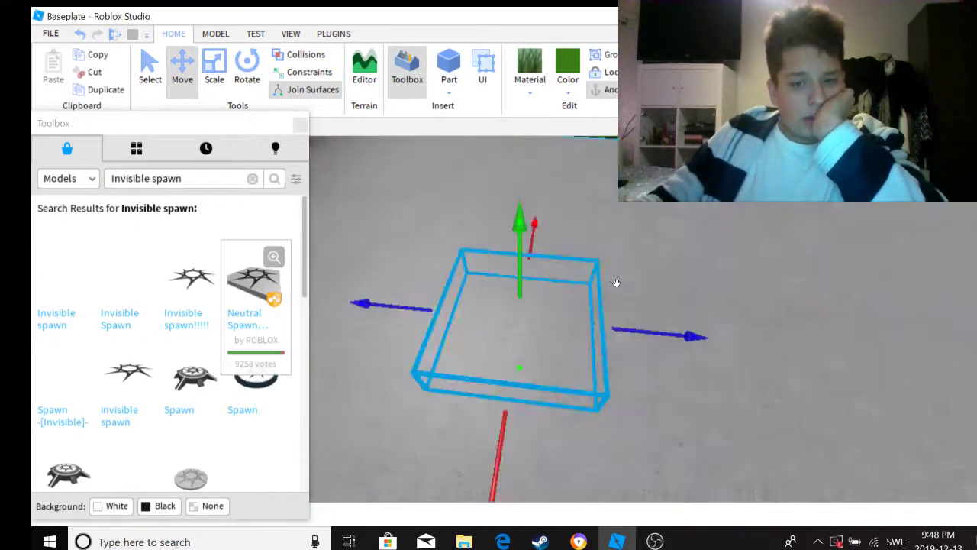
scroll(548, 298, down, 10)
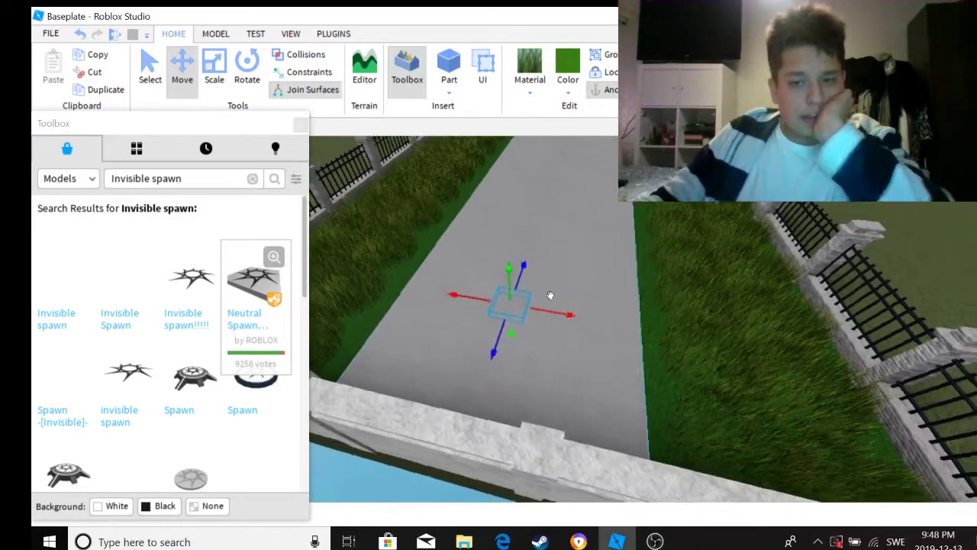
right_drag(583, 308, 611, 338)
scroll(585, 349, down, 5)
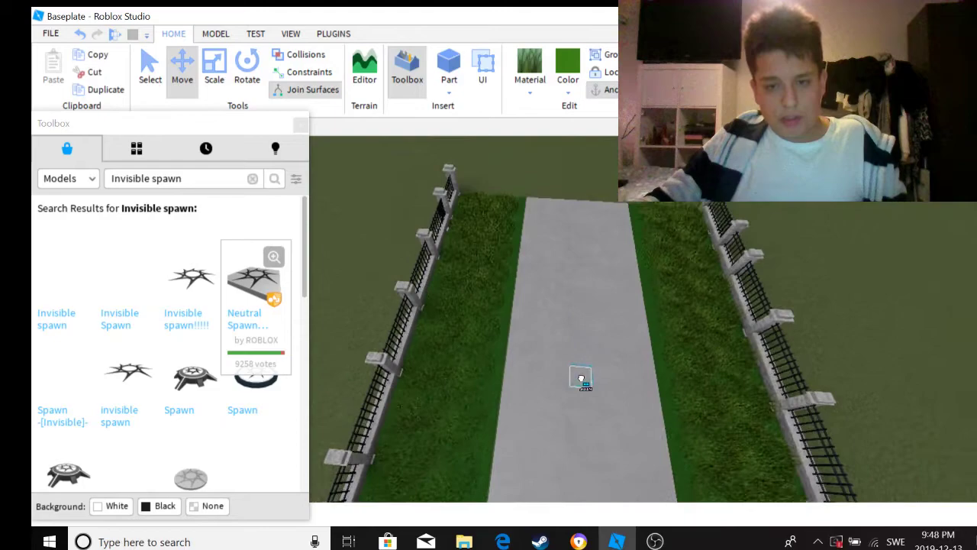
scroll(580, 390, up, 10)
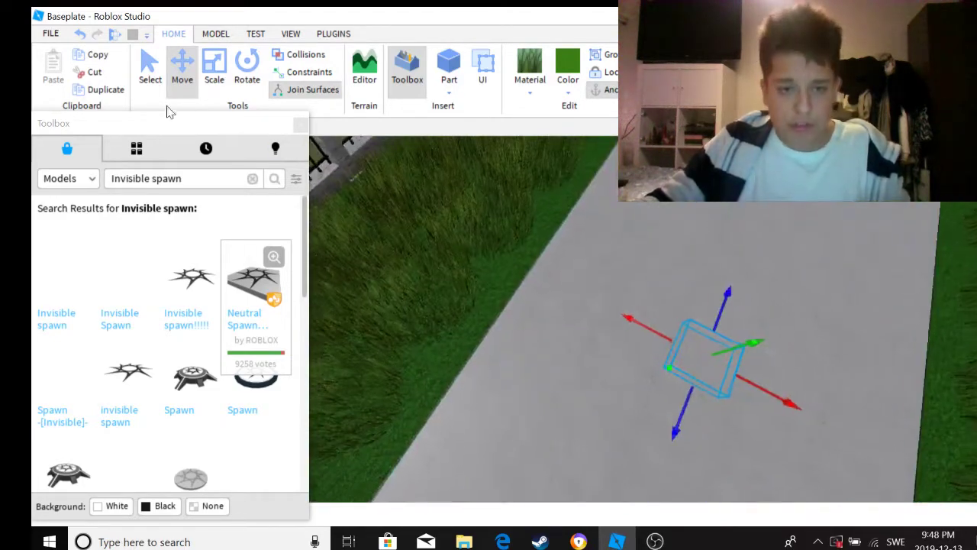
Step: Search the Toolbox models for "Run" and insert the "Shift to run" script
text(Run)
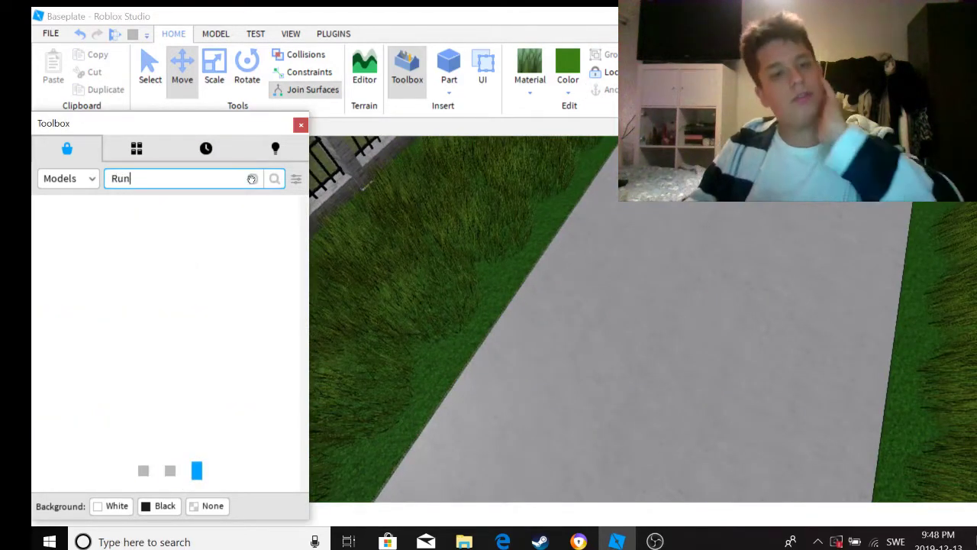
key(Return)
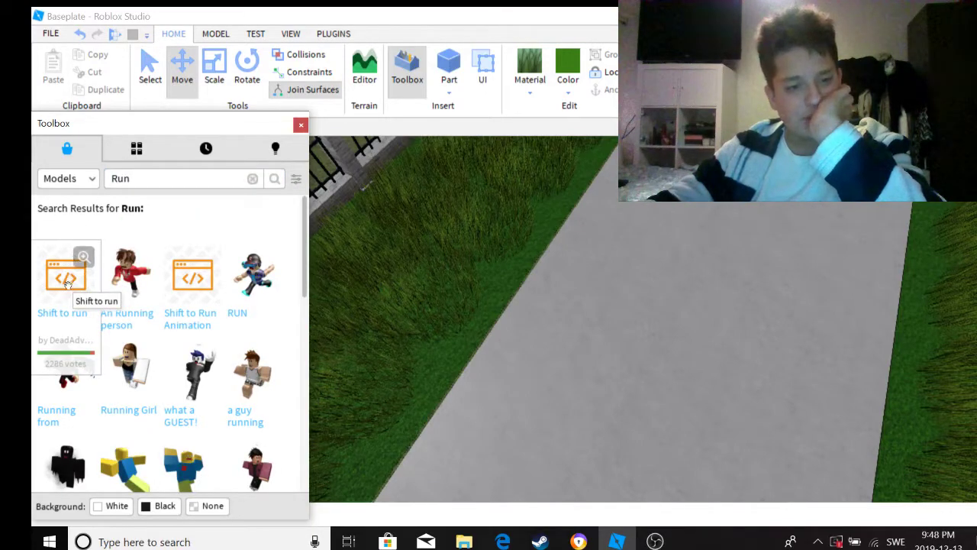
click(52, 310)
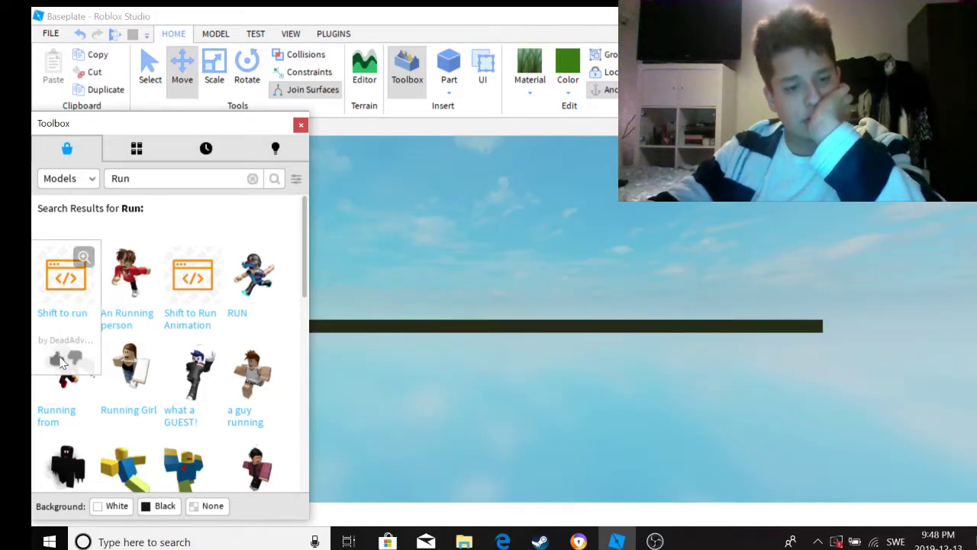
Step: Play-test the place without the Terrain Editor showing, walking the character along the grass and the concrete strip
right_drag(606, 251, 702, 274)
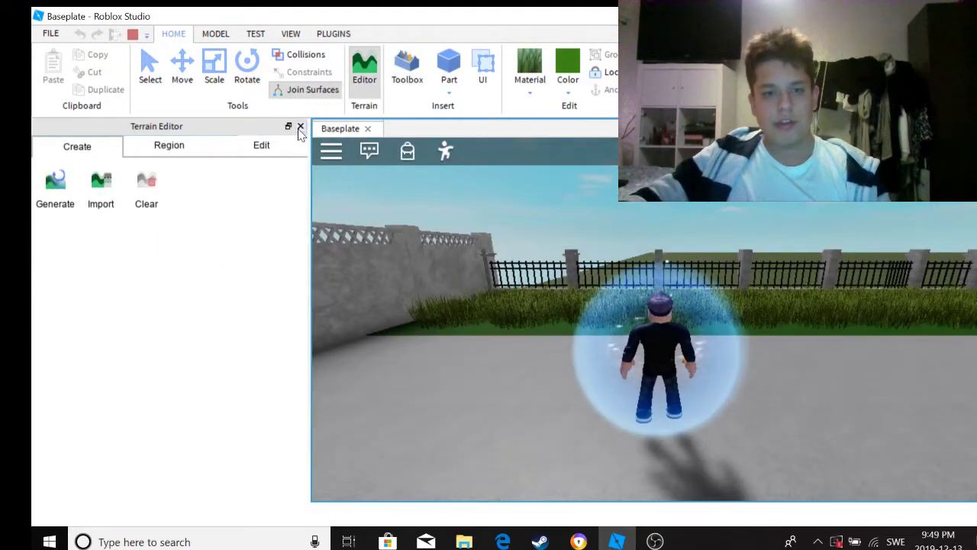
click(300, 127)
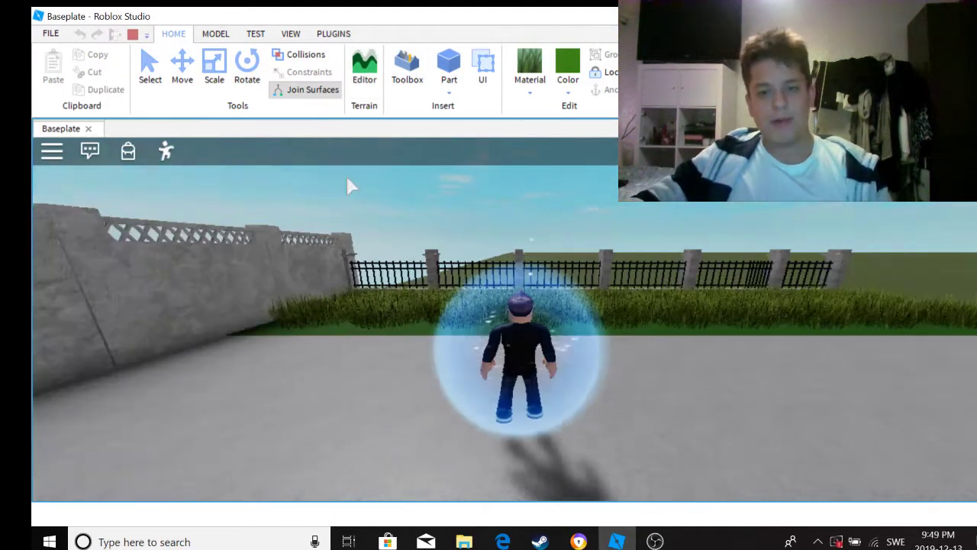
key(w)
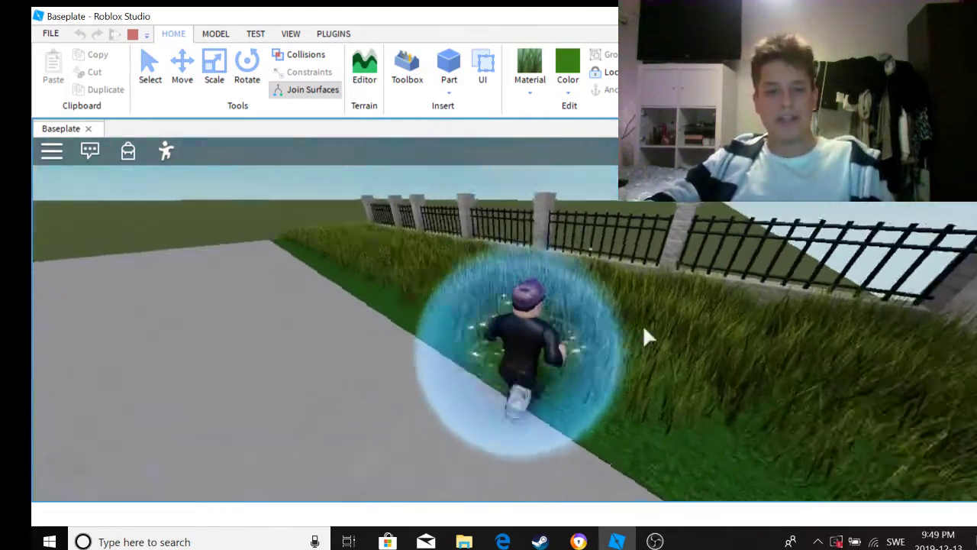
scroll(523, 324, up, 5)
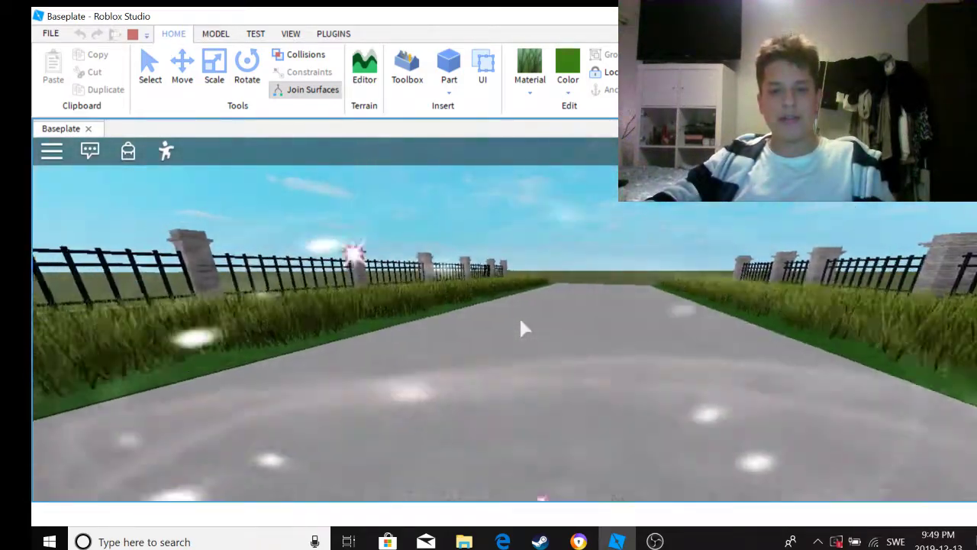
key(w)
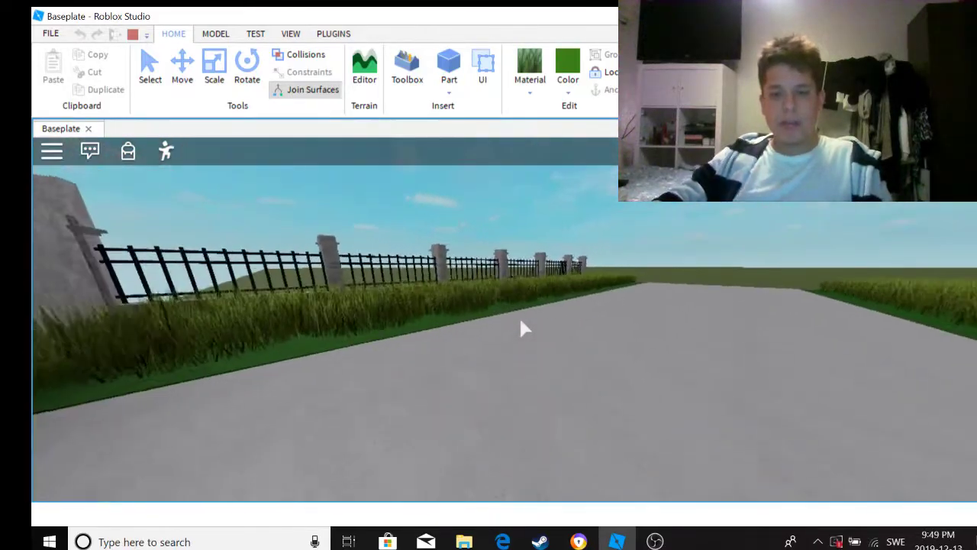
scroll(521, 324, down, 5)
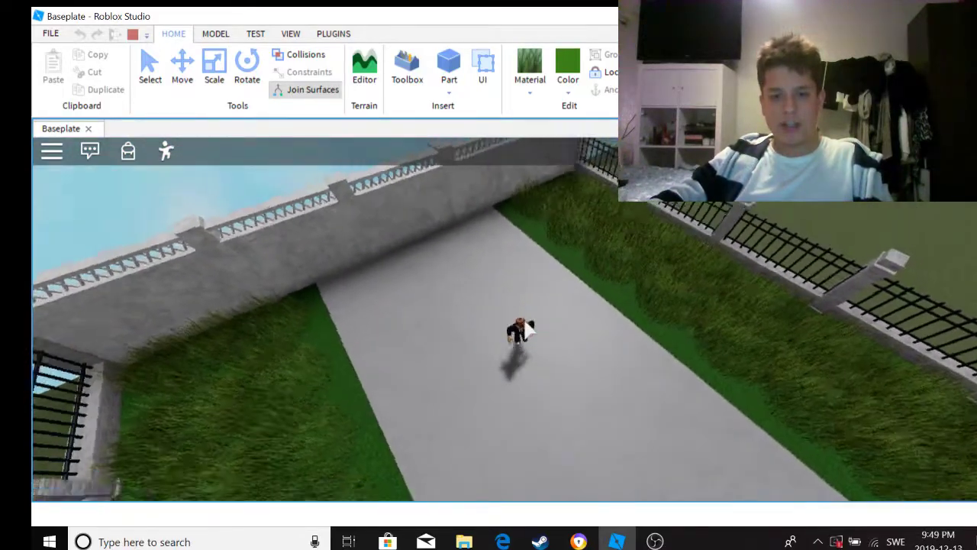
Step: Examine the fenced strips and end wall from above while moving the test character over the concrete
right_drag(526, 328, 607, 210)
key(w)
key(space)
scroll(607, 209, down, 10)
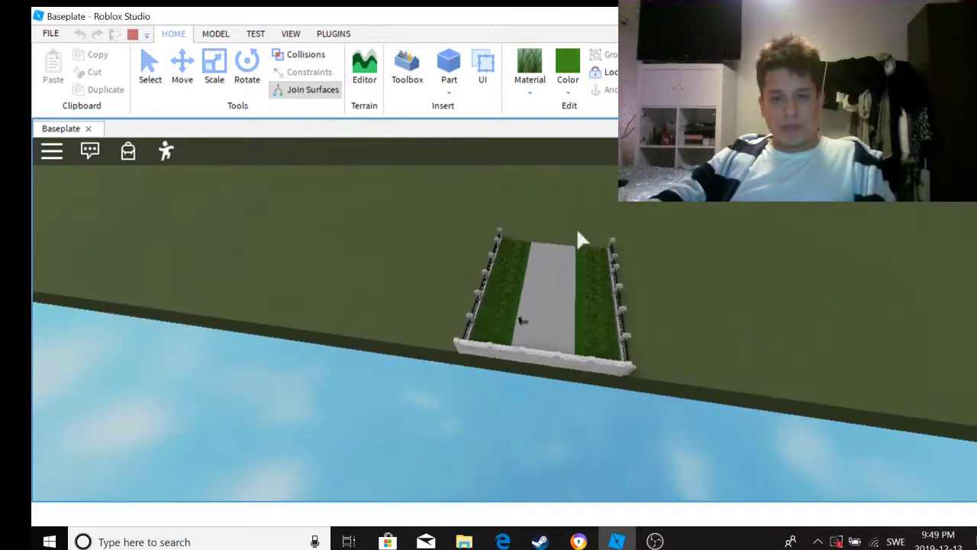
scroll(591, 220, up, 3)
right_drag(537, 245, 536, 244)
scroll(537, 244, up, 5)
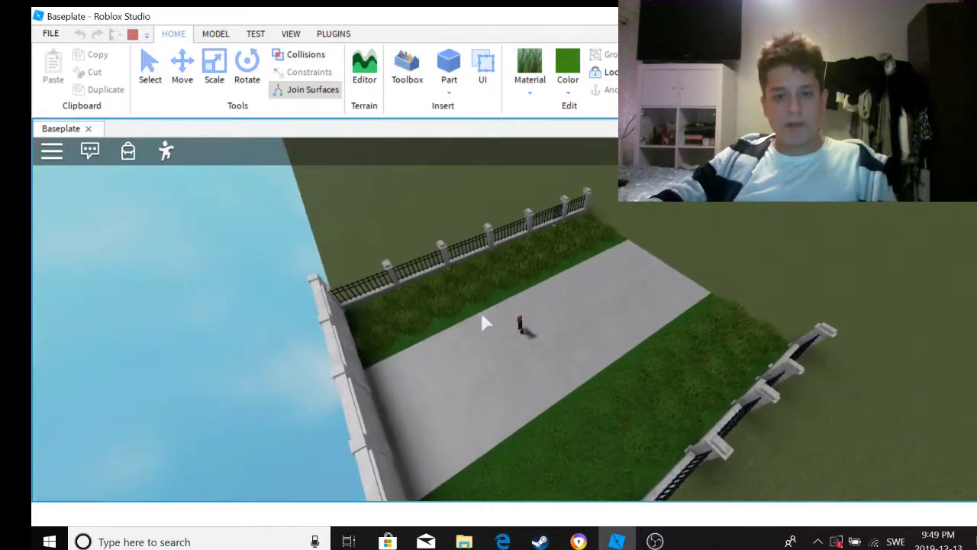
scroll(482, 317, down, 4)
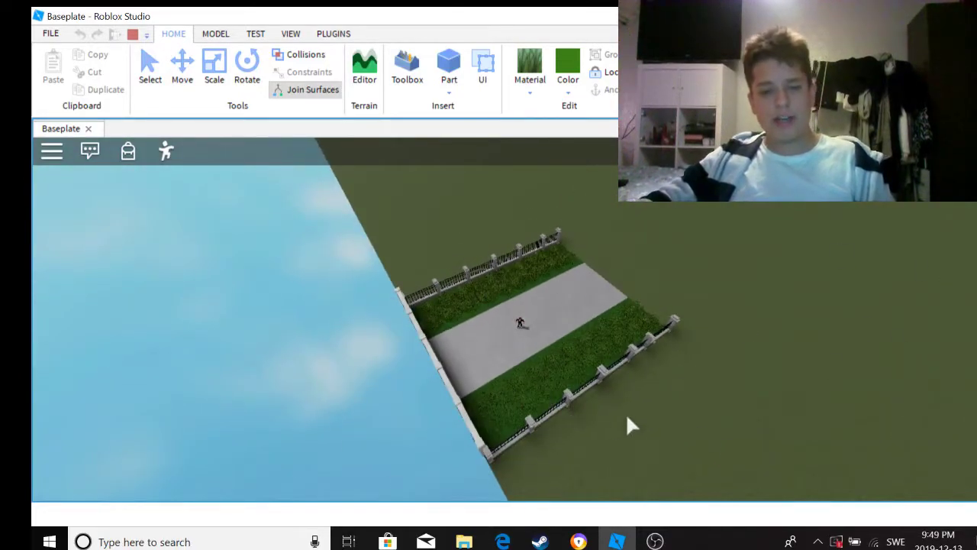
Step: Inspect the open end of the strips from out on the baseplate and stop the play test
right_drag(510, 339, 498, 235)
right_drag(620, 333, 433, 184)
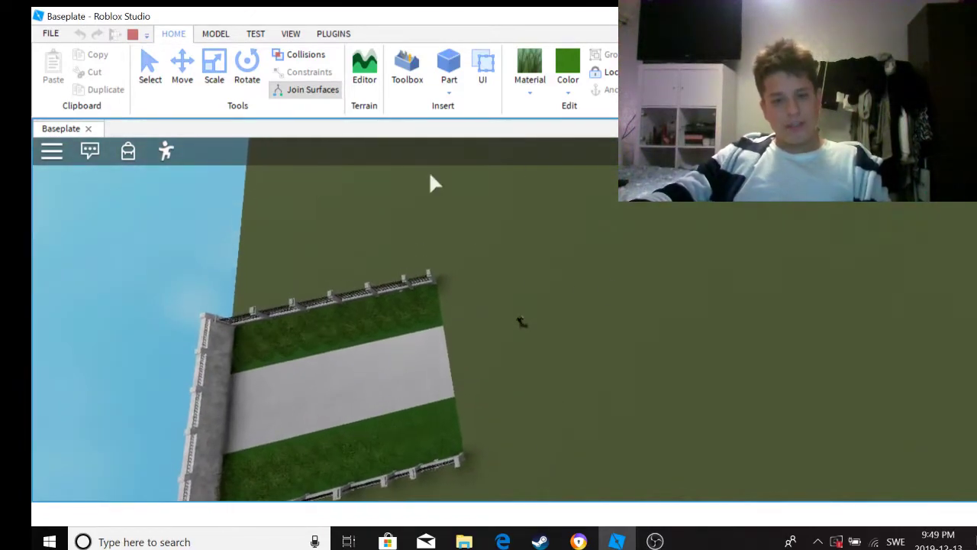
right_drag(596, 193, 524, 213)
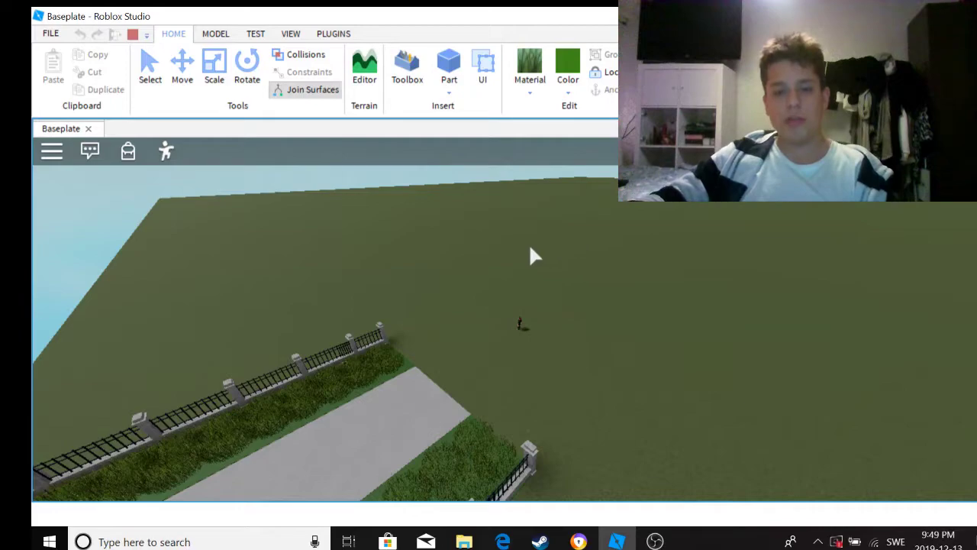
right_drag(557, 247, 584, 253)
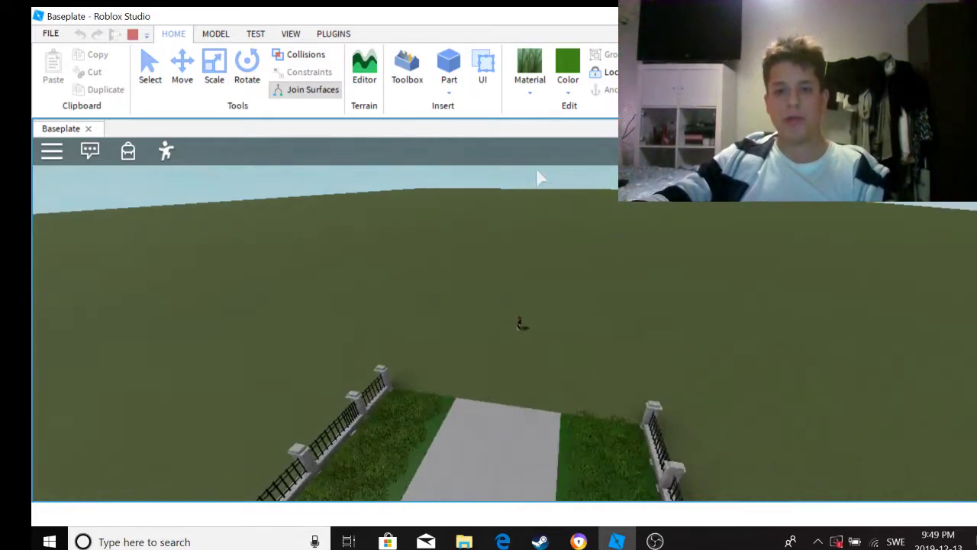
right_drag(534, 180, 698, 281)
scroll(698, 285, up, 5)
key(w)
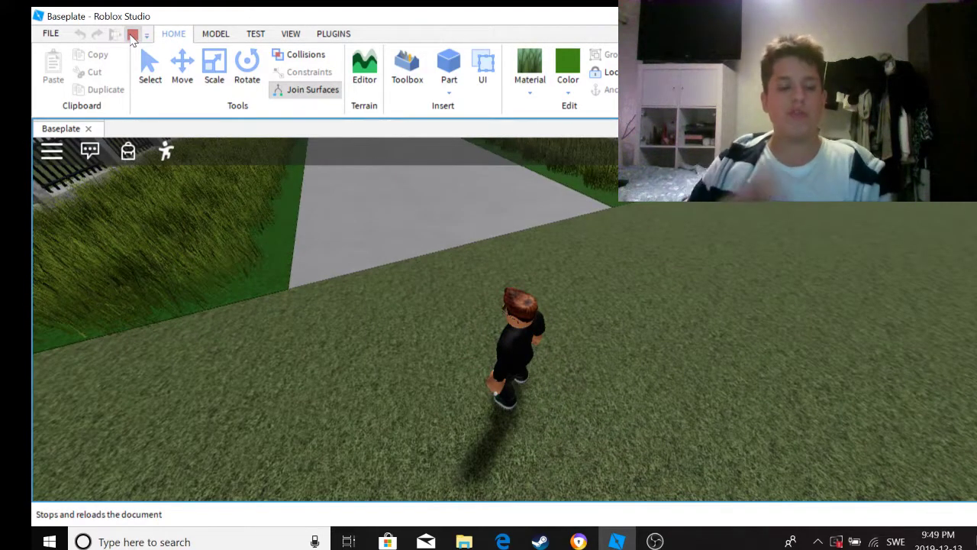
click(132, 37)
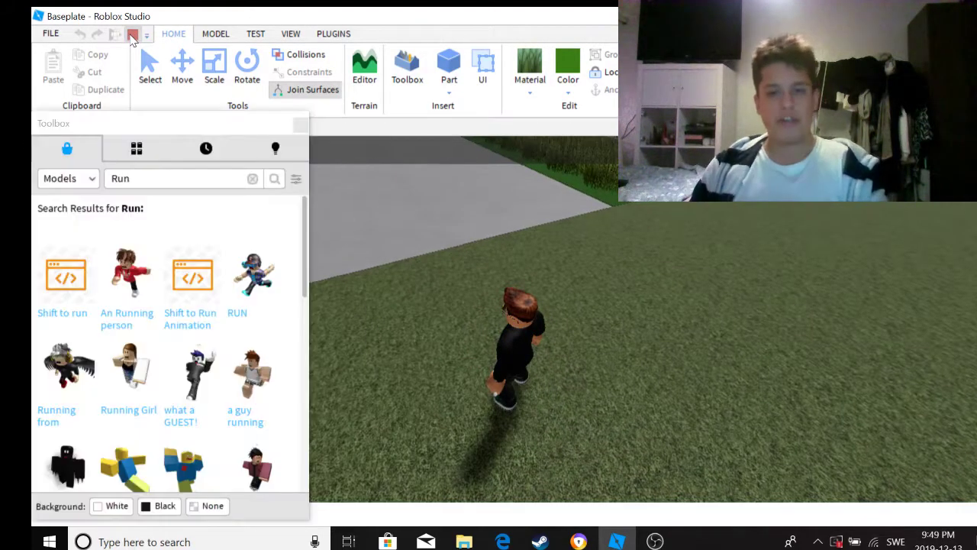
Step: Close the Toolbox and insert a block part at the open end of the concrete strip
right_drag(450, 244, 448, 212)
scroll(509, 233, up, 6)
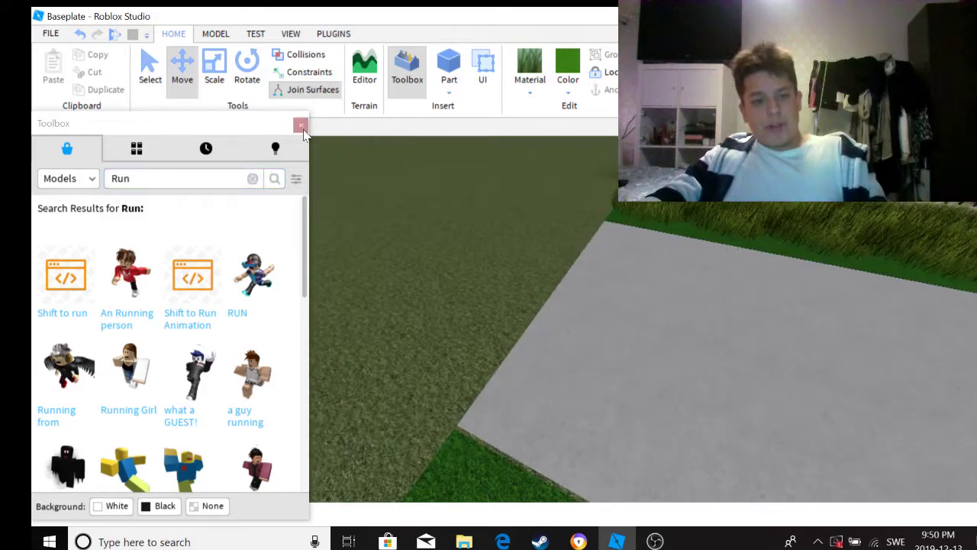
click(300, 125)
click(449, 67)
scroll(611, 272, up, 3)
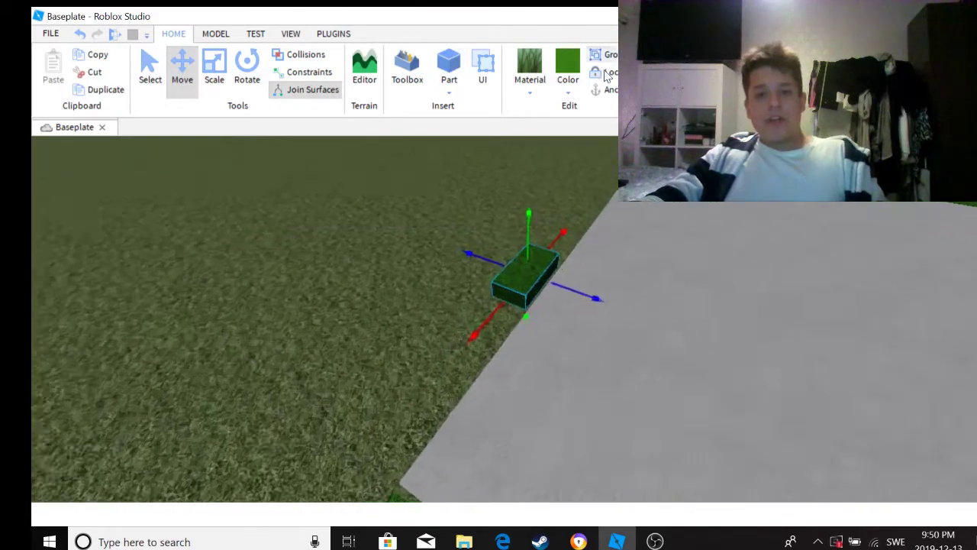
Step: Give the new block a smooth, grass-free material and a grey colour
click(529, 92)
click(563, 394)
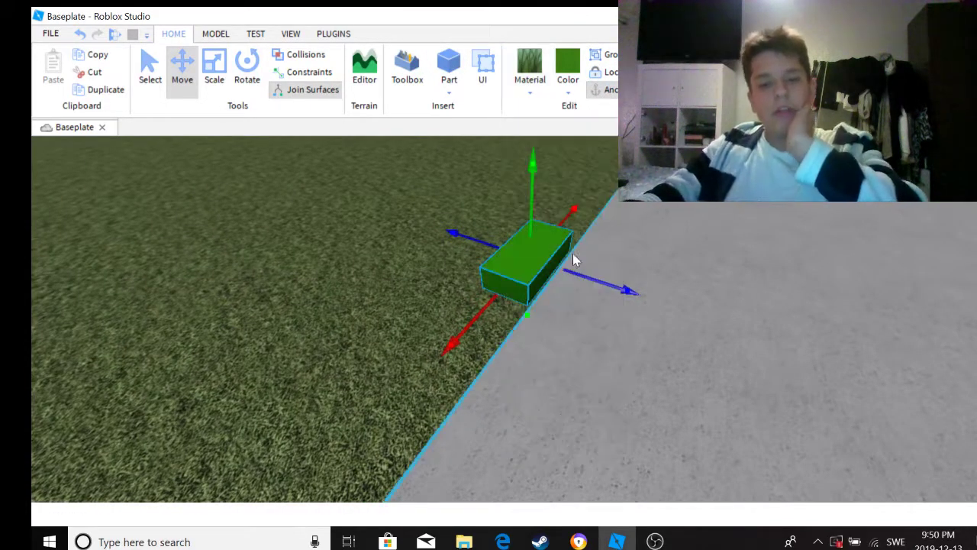
click(598, 351)
click(578, 90)
click(613, 357)
Step: Move the grey block along the open end to the grass strip's corner beside the fence post
key(a)
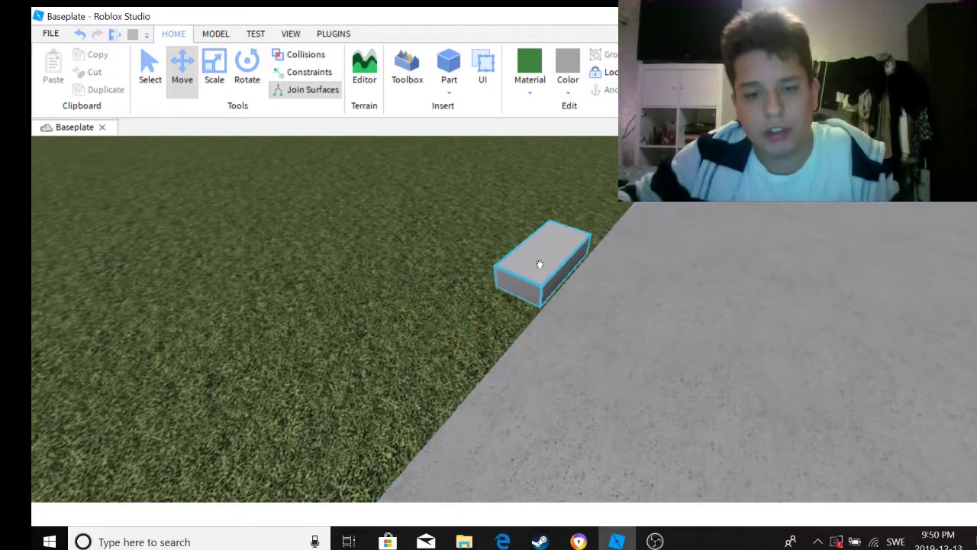
key(s)
right_drag(410, 331, 412, 335)
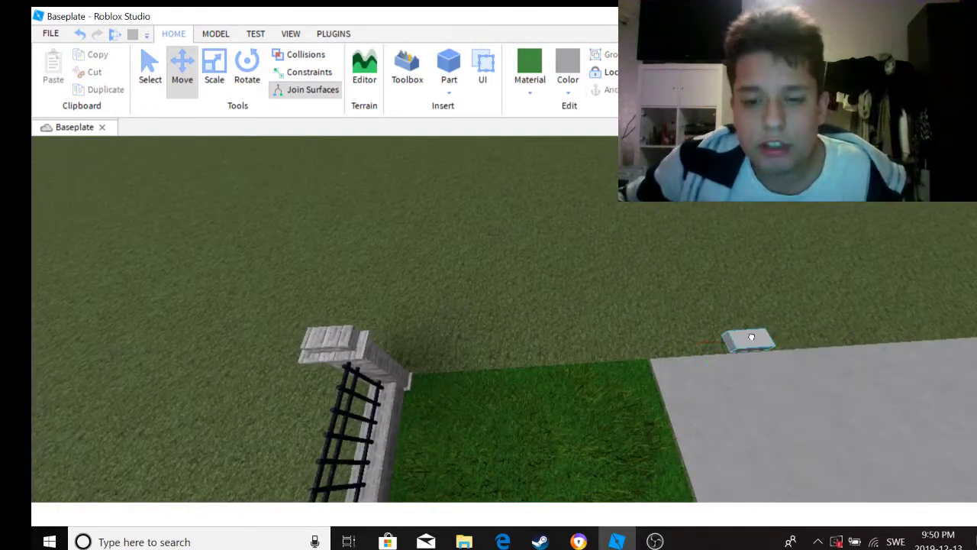
key(a)
right_drag(548, 365, 569, 327)
key(f)
scroll(569, 327, down, 3)
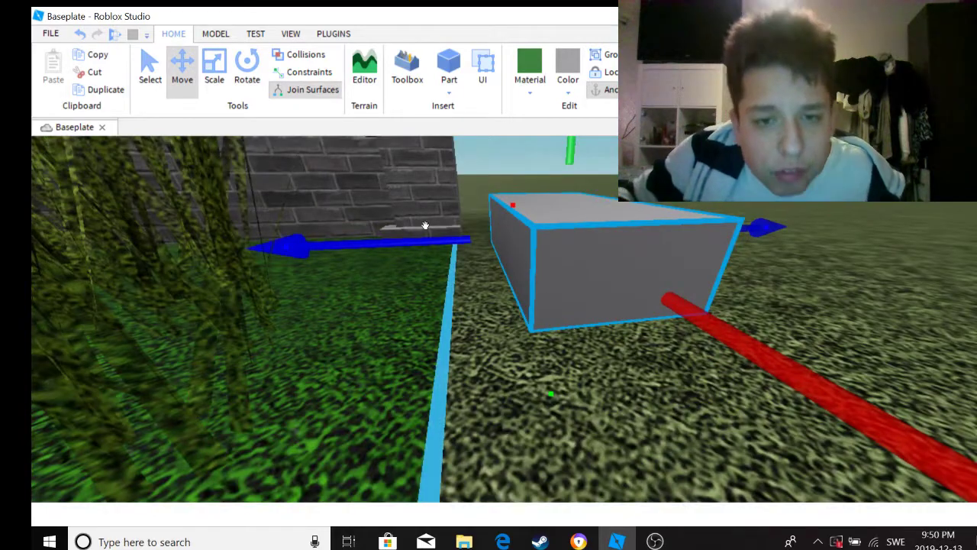
Step: Scale the grey block into a thin wall spanning the grass strip's open end from the fence post to the concrete
scroll(426, 234, down, 8)
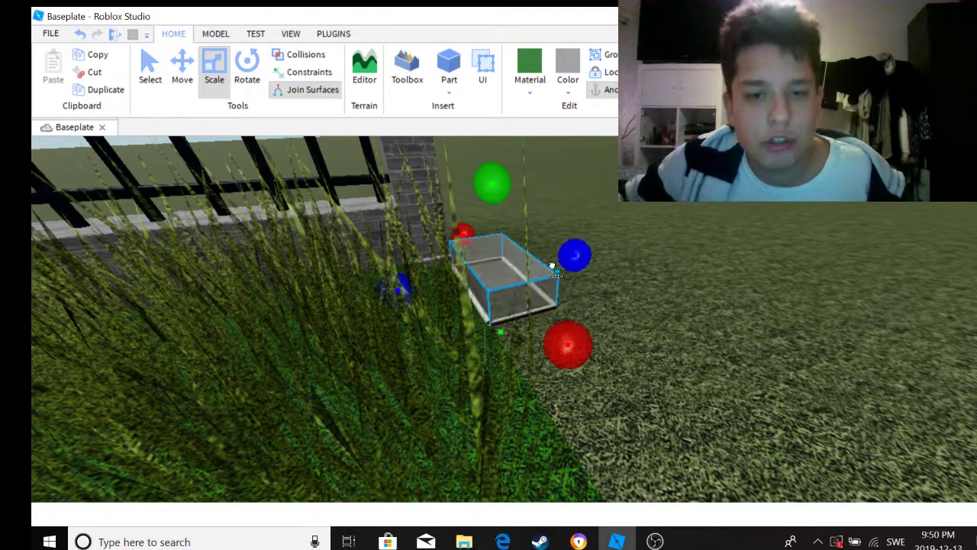
right_drag(550, 262, 479, 220)
right_drag(517, 192, 479, 159)
scroll(480, 159, up, 3)
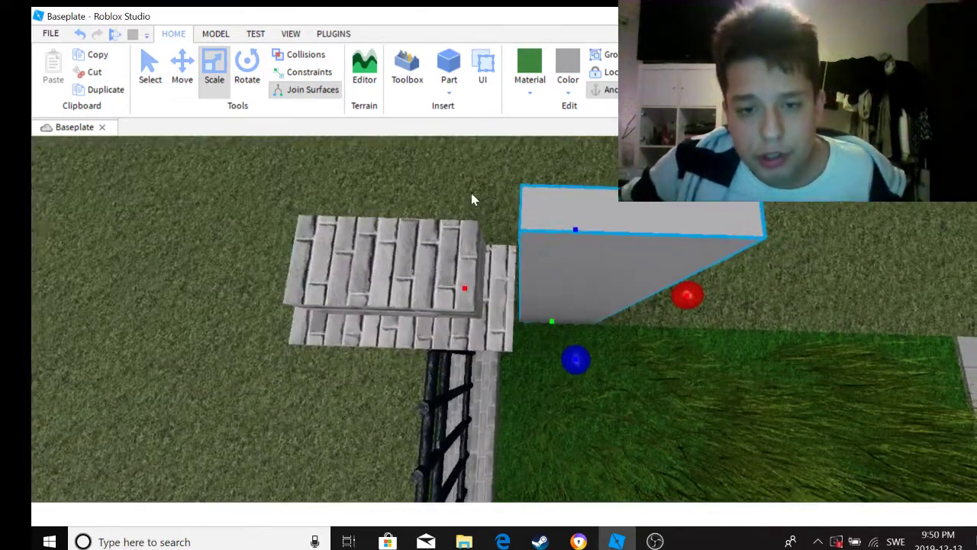
click(458, 294)
right_drag(458, 294, 442, 233)
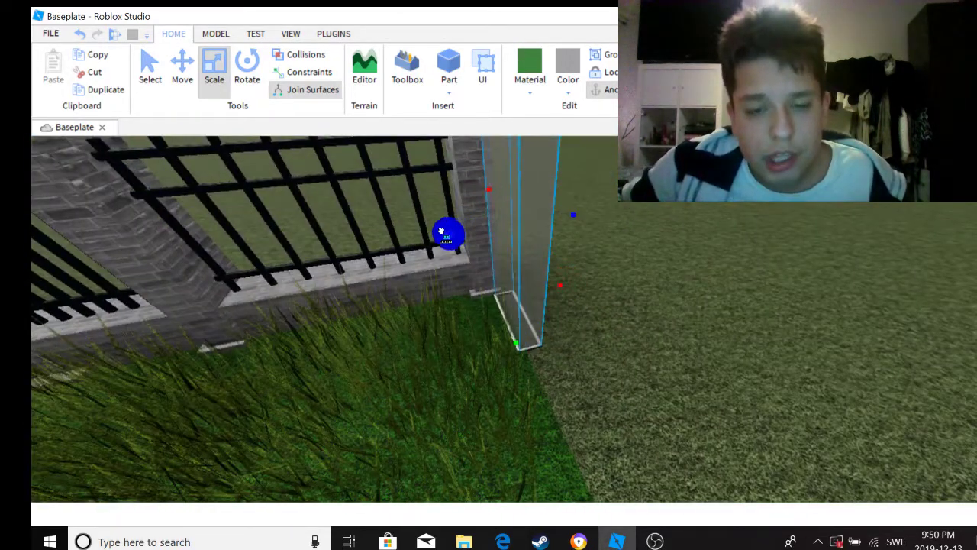
scroll(445, 230, down, 5)
right_drag(465, 309, 527, 317)
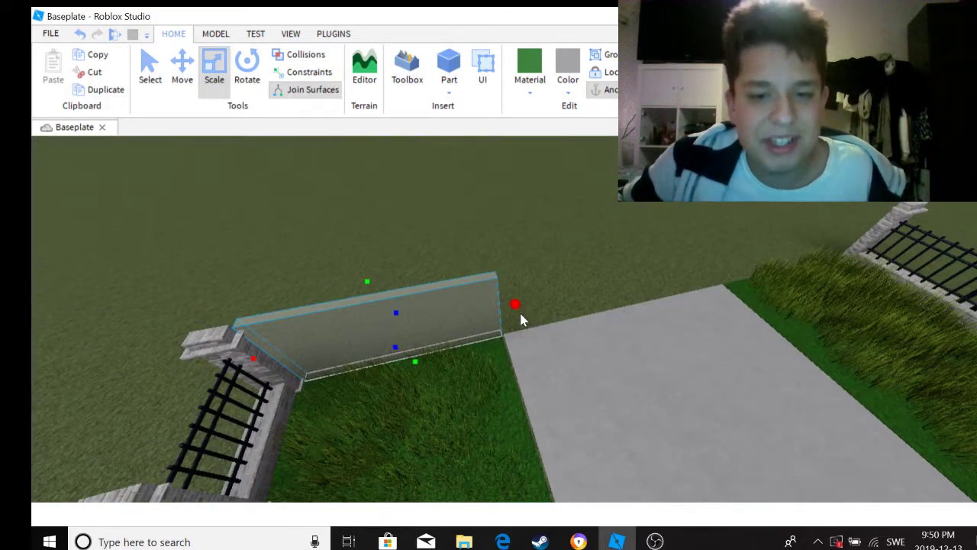
scroll(519, 314, down, 3)
Step: Duplicate the grey wall across the other grass strip's open end and fit its width between the concrete edge and fence post
click(609, 322)
right_drag(609, 322, 780, 300)
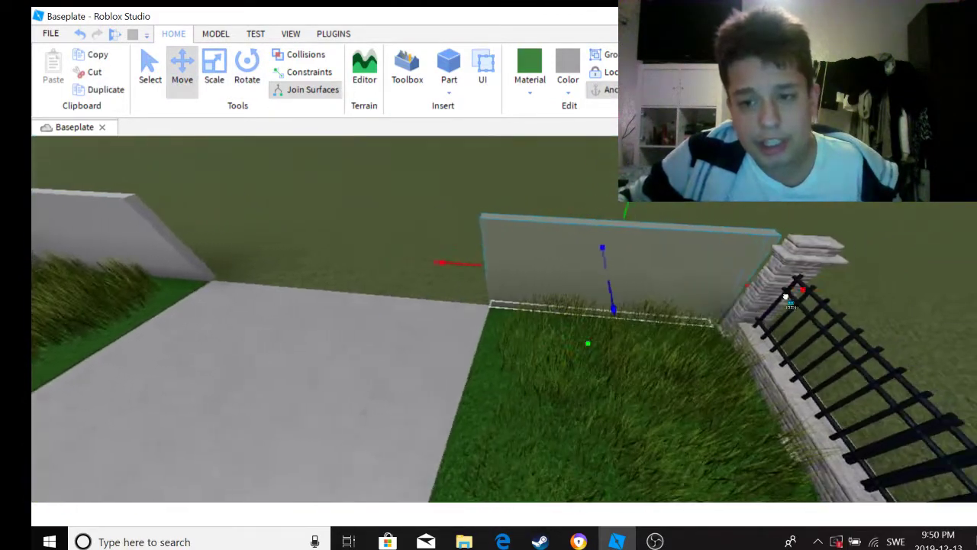
key(w)
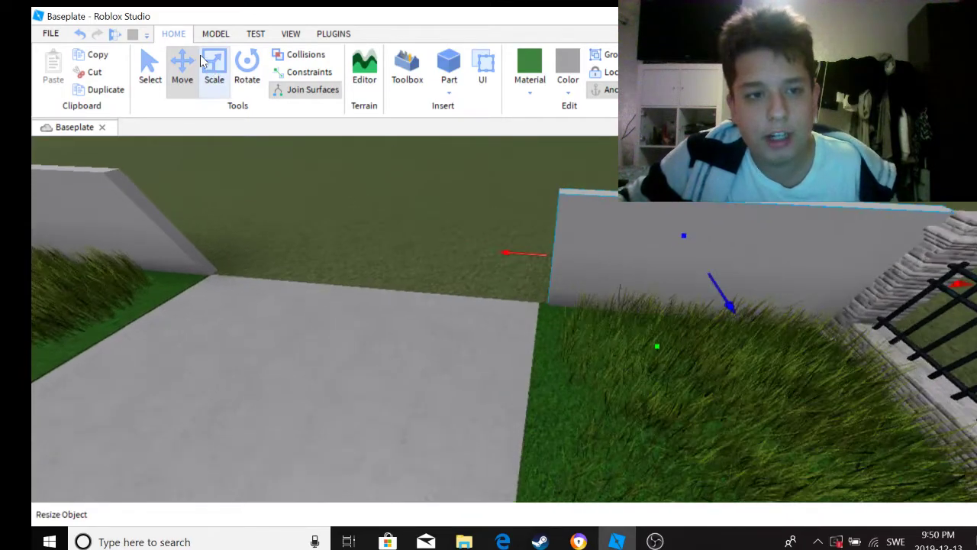
drag(530, 252, 527, 259)
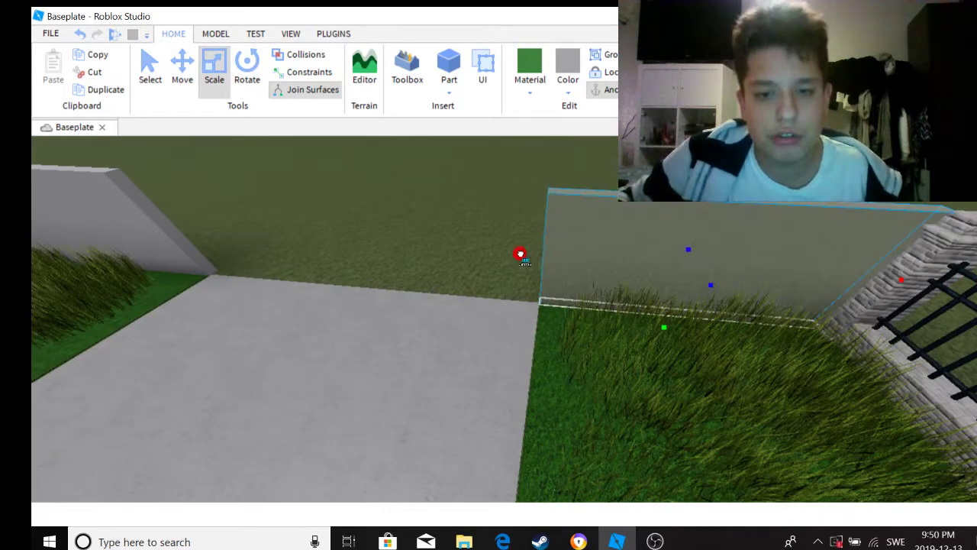
scroll(520, 254, down, 5)
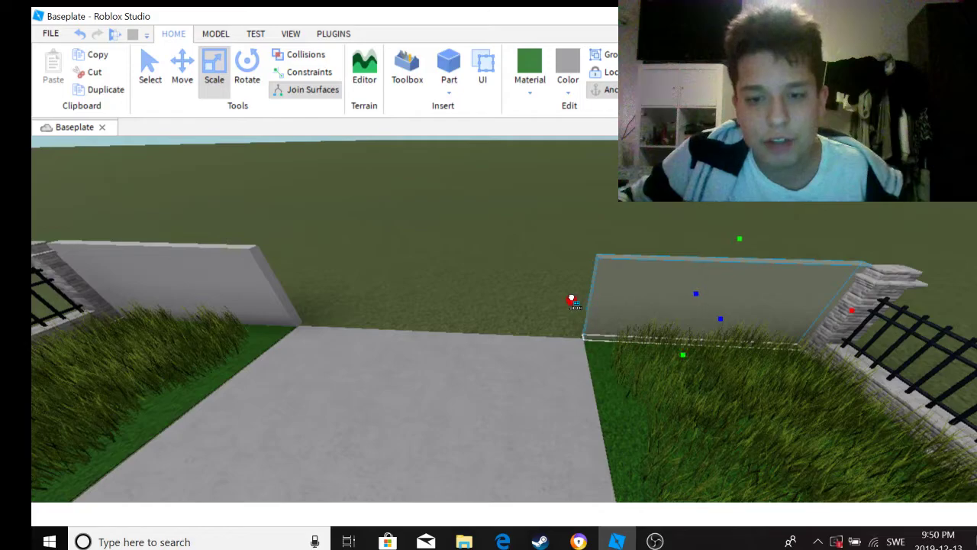
drag(572, 300, 572, 300)
Step: Try to stretch the duplicated wall to several times its height, and undo the changes
drag(737, 241, 672, 211)
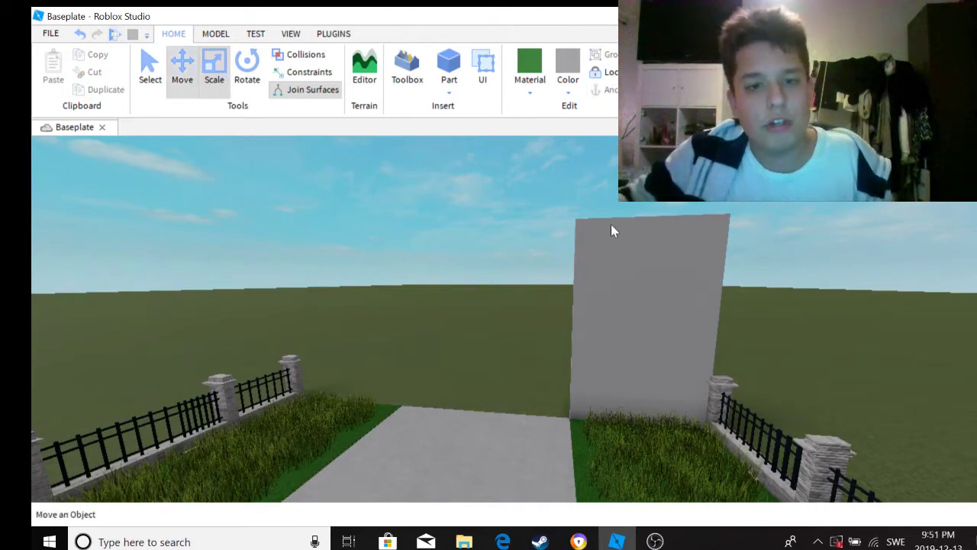
click(80, 33)
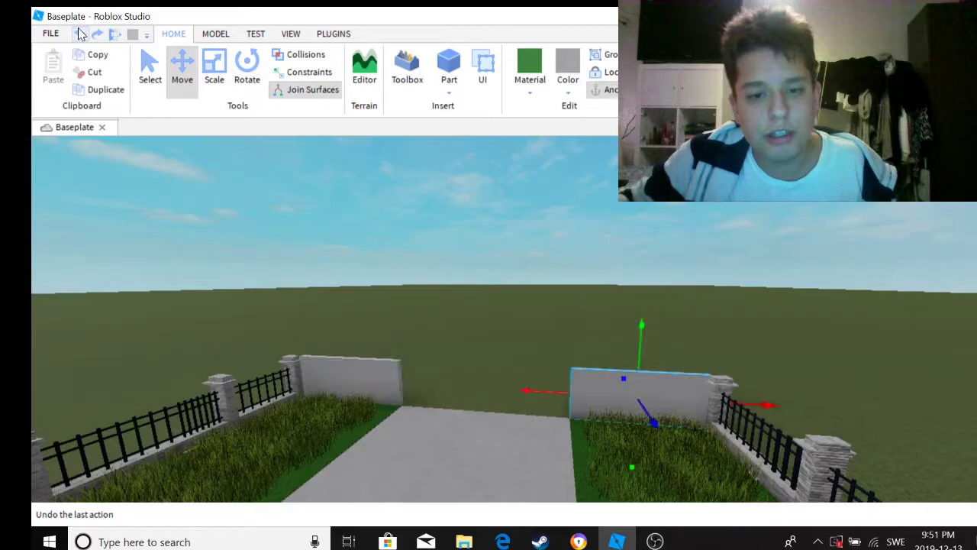
Step: Stretch the grey wall at the end of the first grass strip upward to well above the fence height
scroll(562, 244, down, 6)
scroll(446, 214, up, 4)
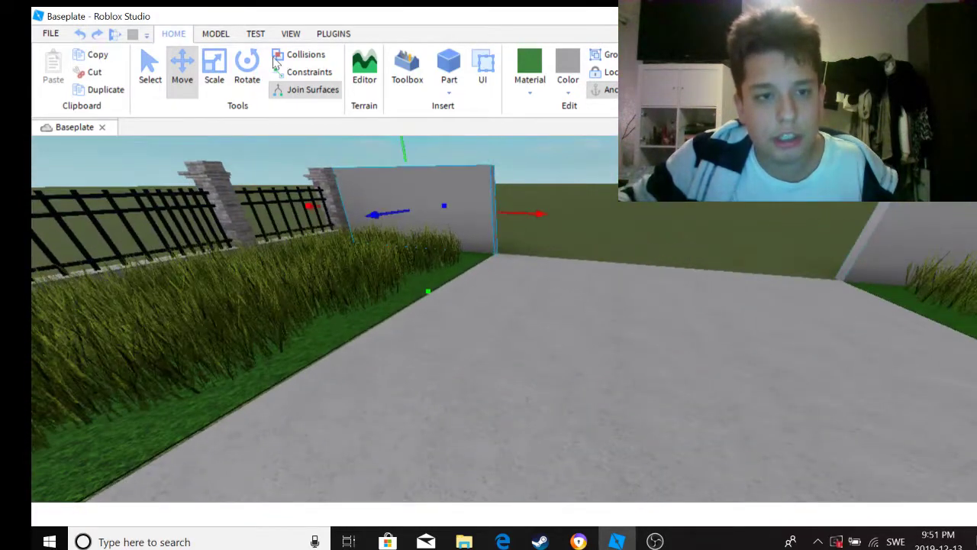
key(ctrl+3)
scroll(500, 220, up, 3)
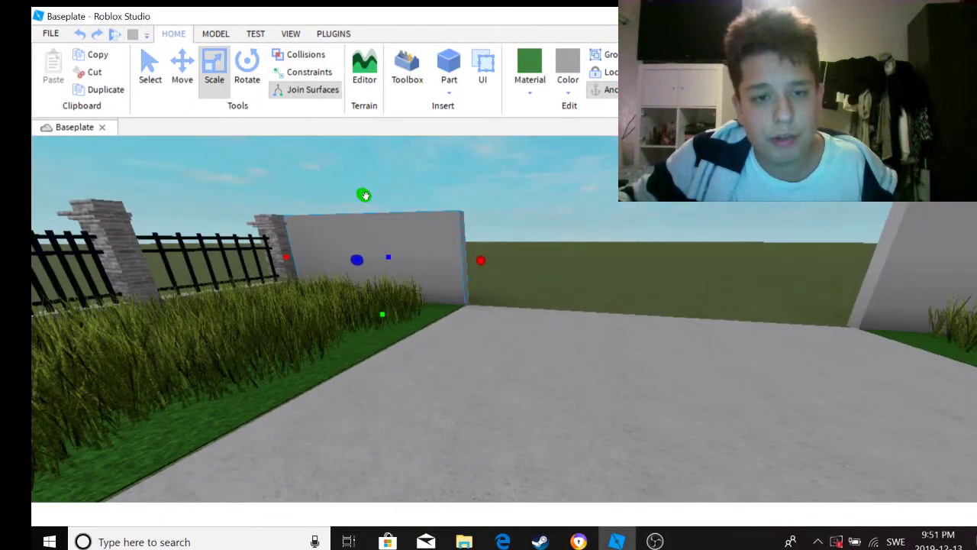
drag(364, 196, 427, 153)
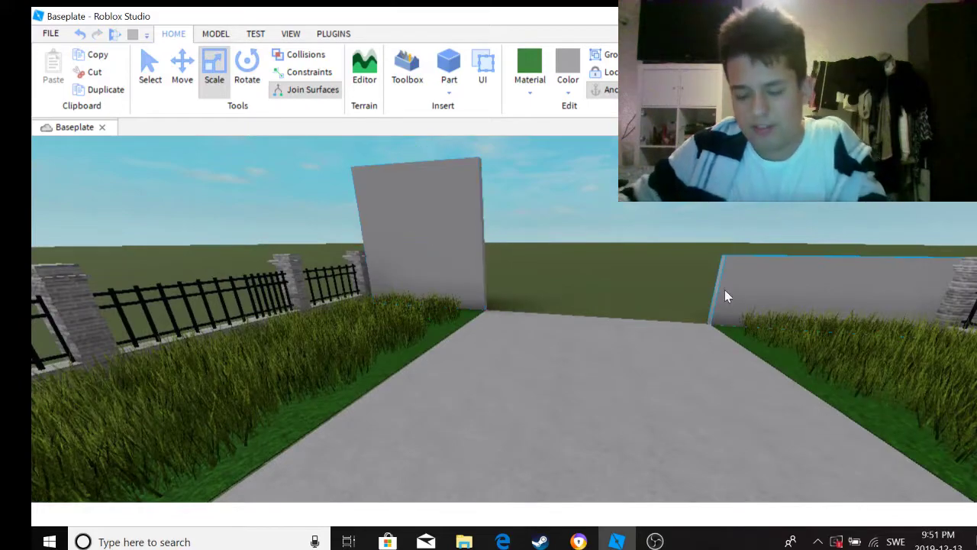
Step: Delete the remaining short wall and place a duplicate of the tall wall across that grass strip, between the concrete and the fence post
key(Delete)
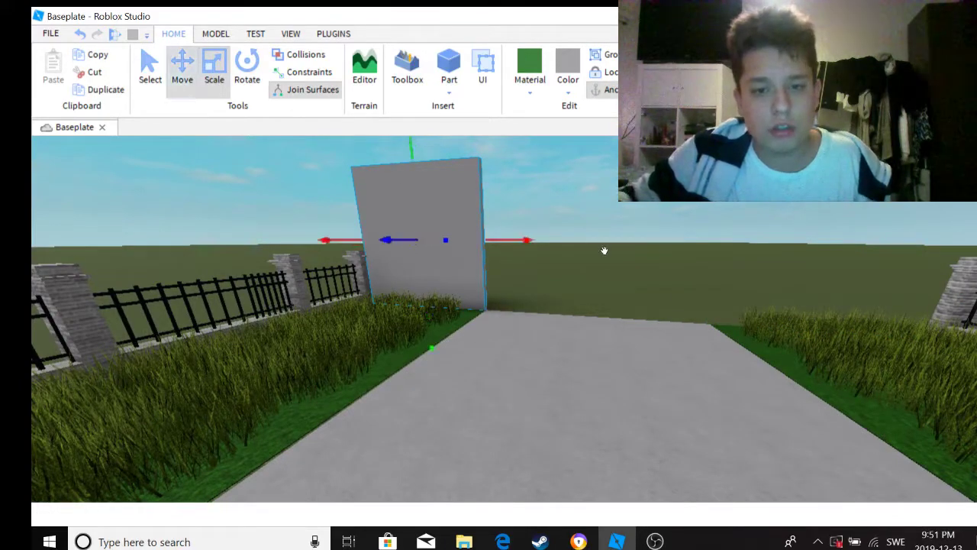
key(w)
key(d)
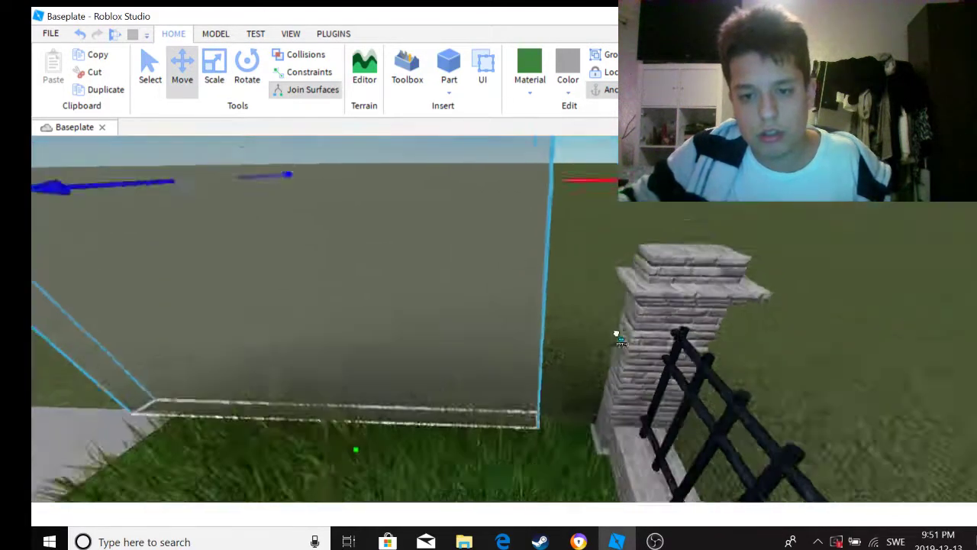
key(s)
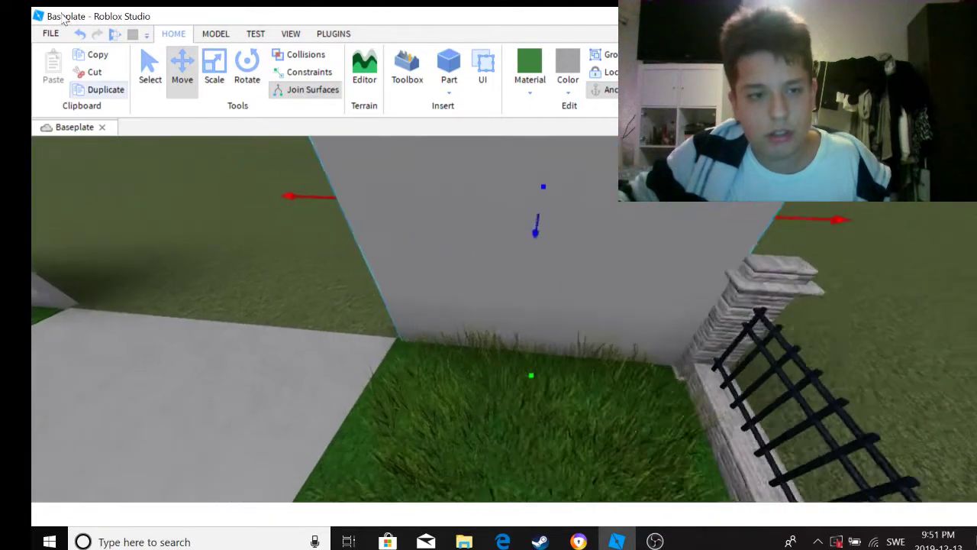
click(214, 69)
right_drag(531, 336, 526, 313)
key(w)
key(s)
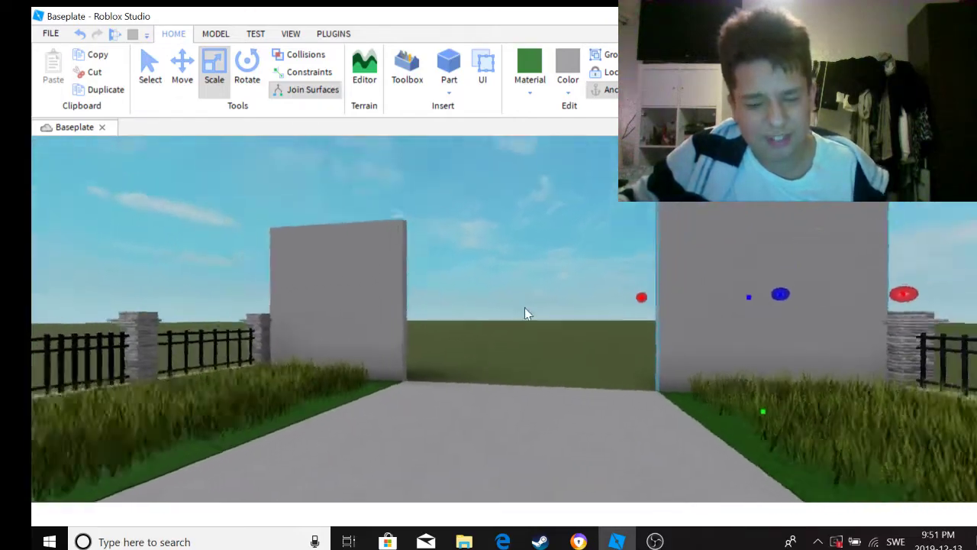
Step: Duplicate a tall wall and reshape it into a crossbeam over the concrete opening, spanning both side walls
drag(683, 339, 395, 254)
drag(589, 212, 580, 175)
scroll(581, 174, down, 2)
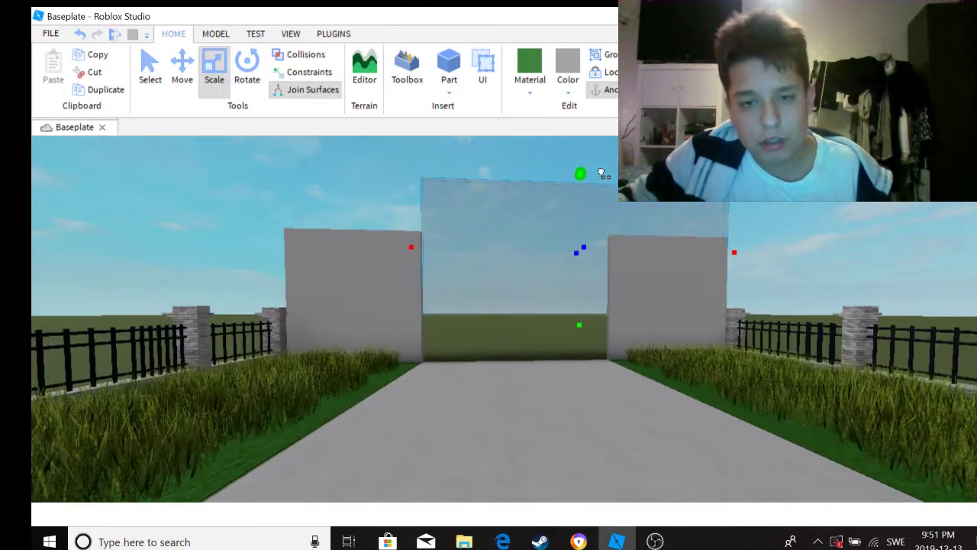
drag(578, 322, 611, 244)
drag(411, 203, 280, 222)
Step: Examine how the crossbeam's ends line up with the outer edges of both side walls
scroll(428, 214, up, 10)
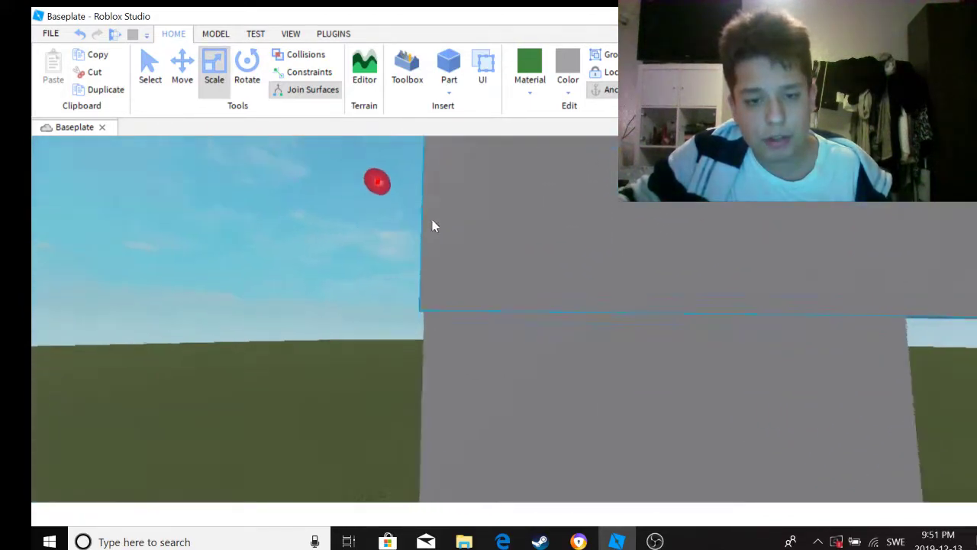
scroll(432, 226, down, 5)
right_drag(441, 191, 404, 175)
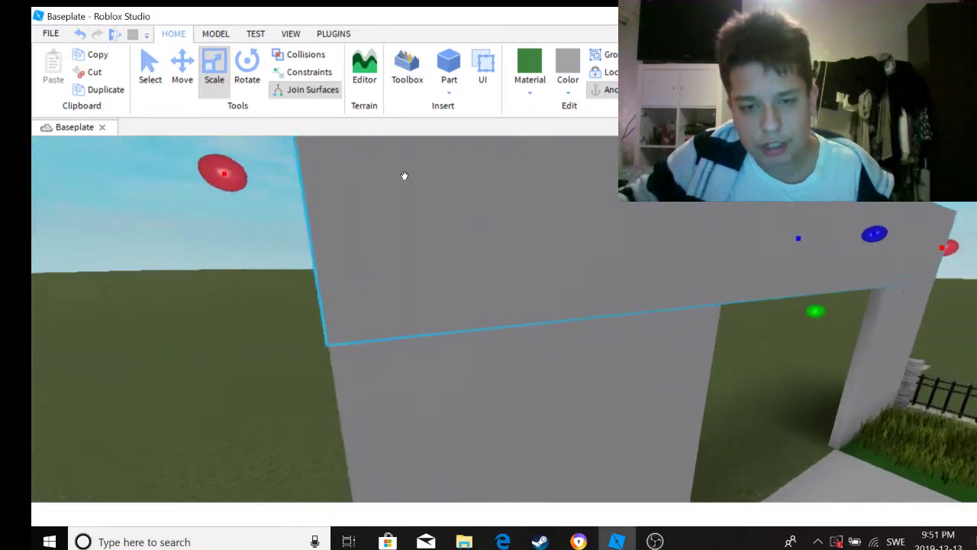
scroll(569, 191, up, 3)
right_drag(570, 192, 548, 188)
scroll(582, 210, up, 3)
scroll(582, 211, down, 5)
right_drag(765, 212, 615, 266)
scroll(766, 211, down, 3)
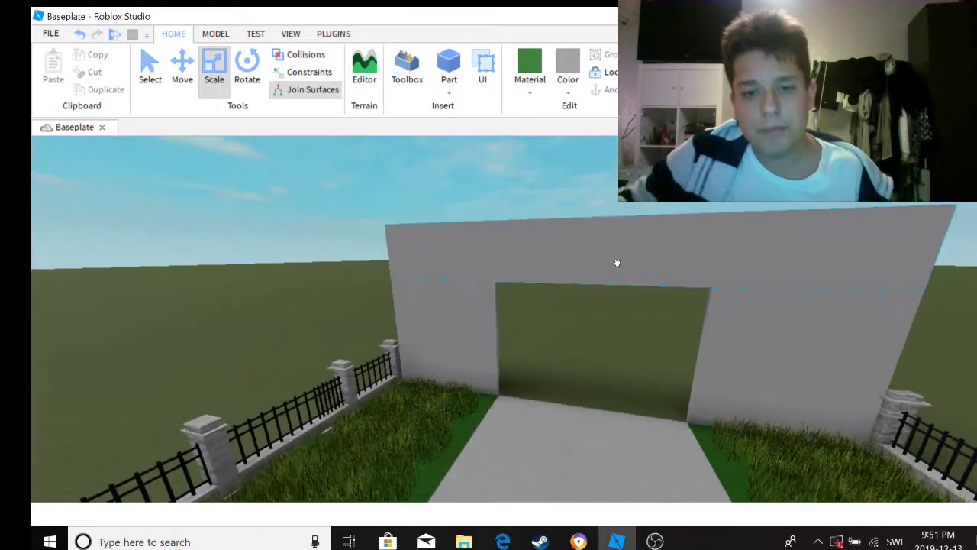
Step: Stretch the crossbeam above the opening upward to make it taller
click(613, 260)
drag(608, 247, 608, 188)
scroll(609, 188, up, 3)
scroll(609, 188, down, 5)
scroll(605, 204, up, 3)
right_drag(605, 204, 608, 258)
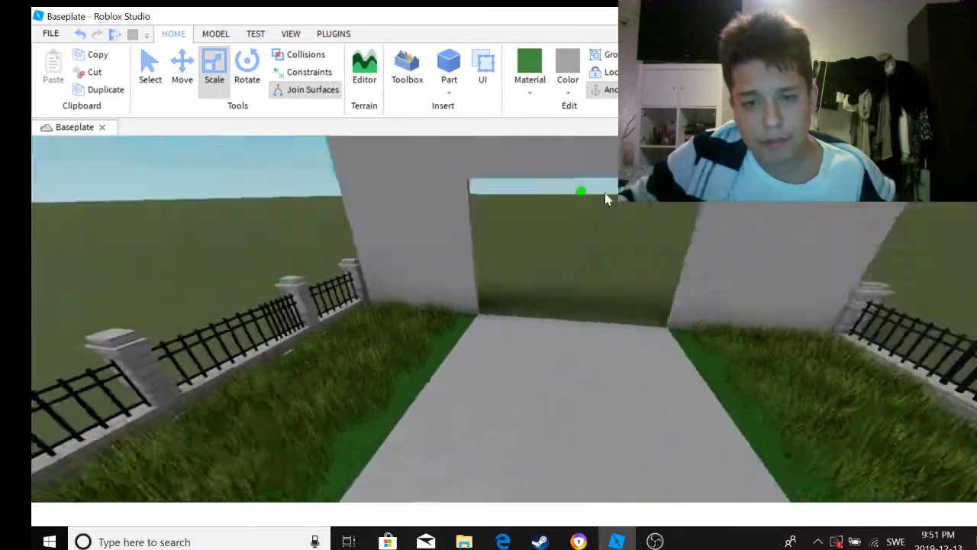
scroll(607, 257, down, 3)
scroll(607, 258, up, 3)
scroll(607, 257, down, 4)
scroll(609, 258, up, 6)
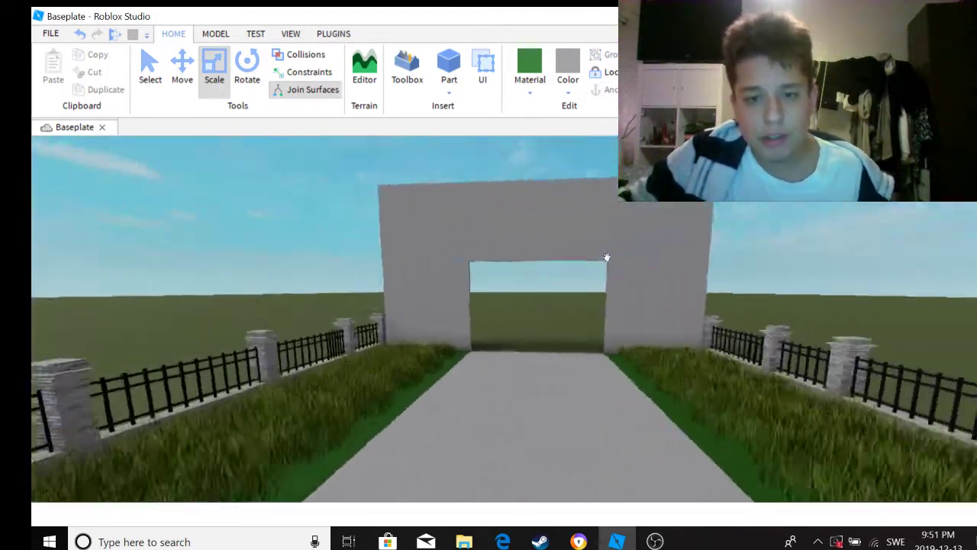
scroll(630, 294, down, 5)
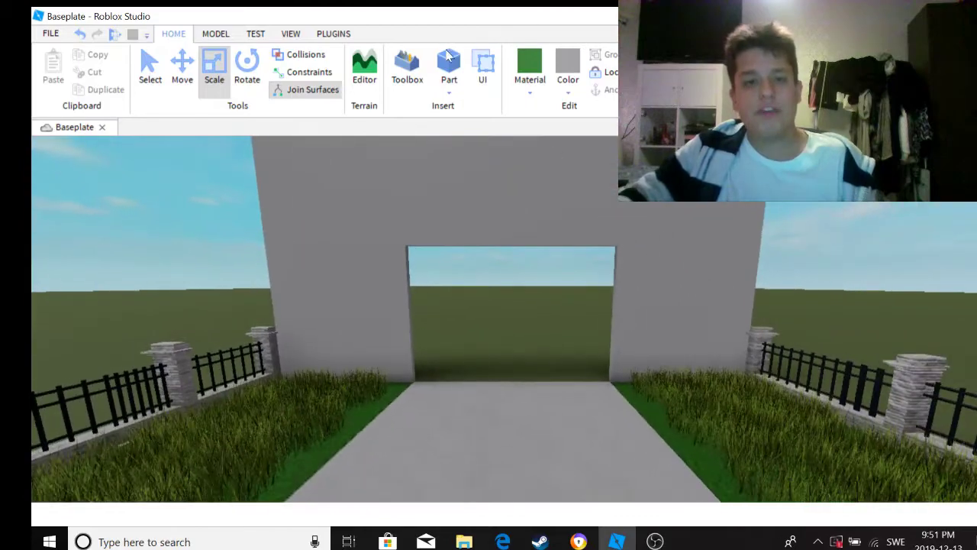
Step: Search the model library for "Sign" and insert the grey "Sign - Input your own…" model
click(407, 64)
click(254, 179)
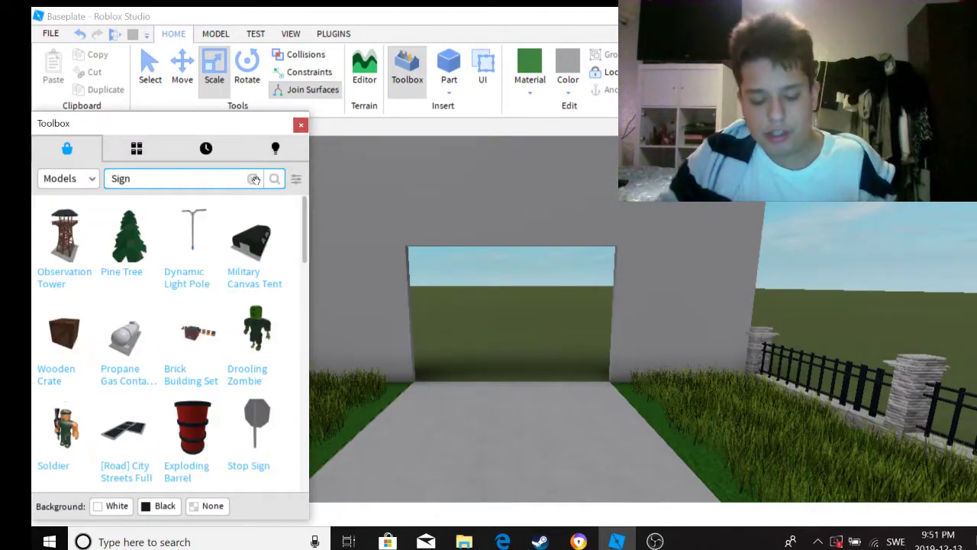
key(Return)
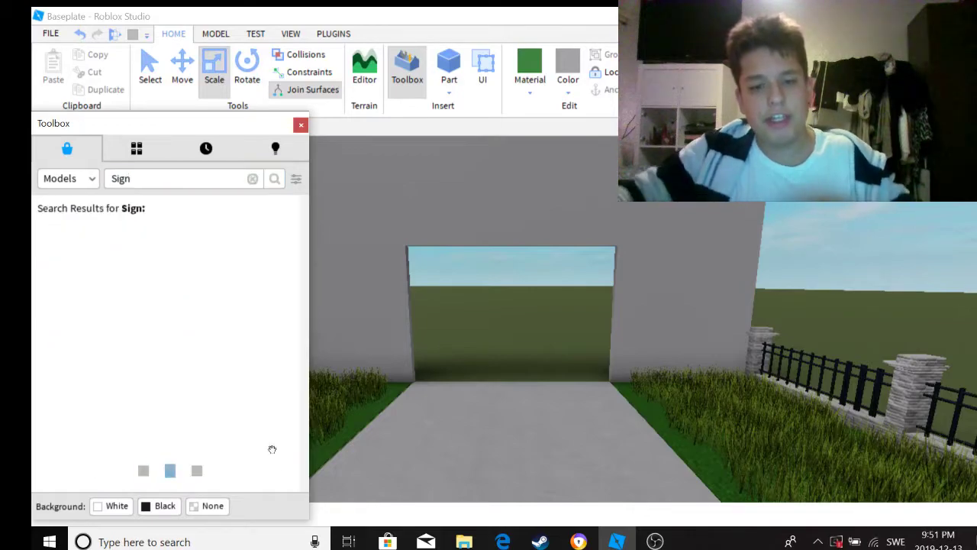
click(654, 541)
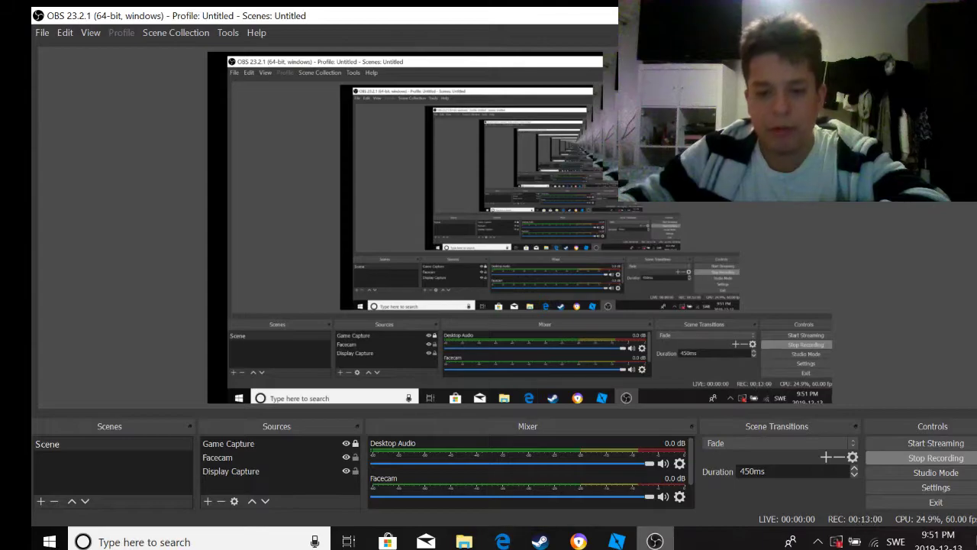
click(619, 541)
right_drag(575, 471, 583, 443)
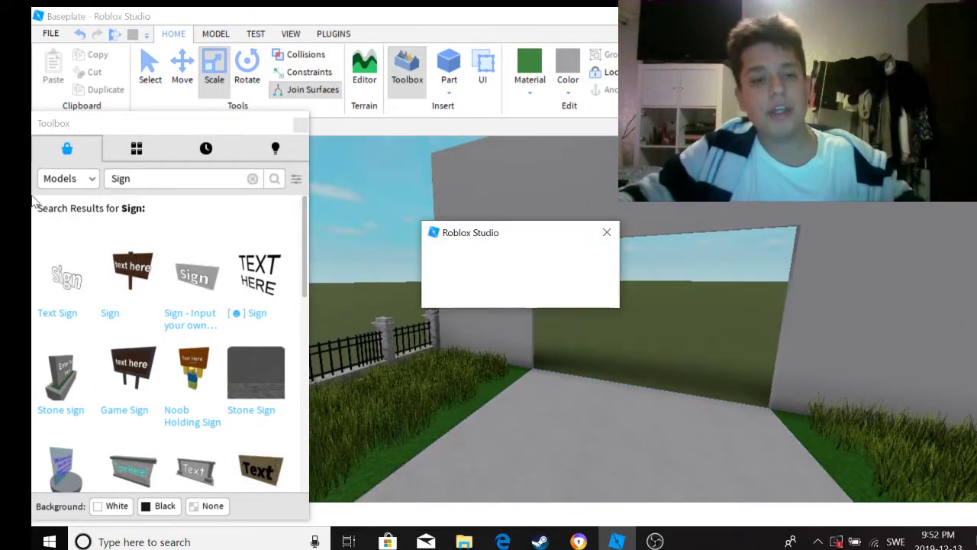
click(206, 284)
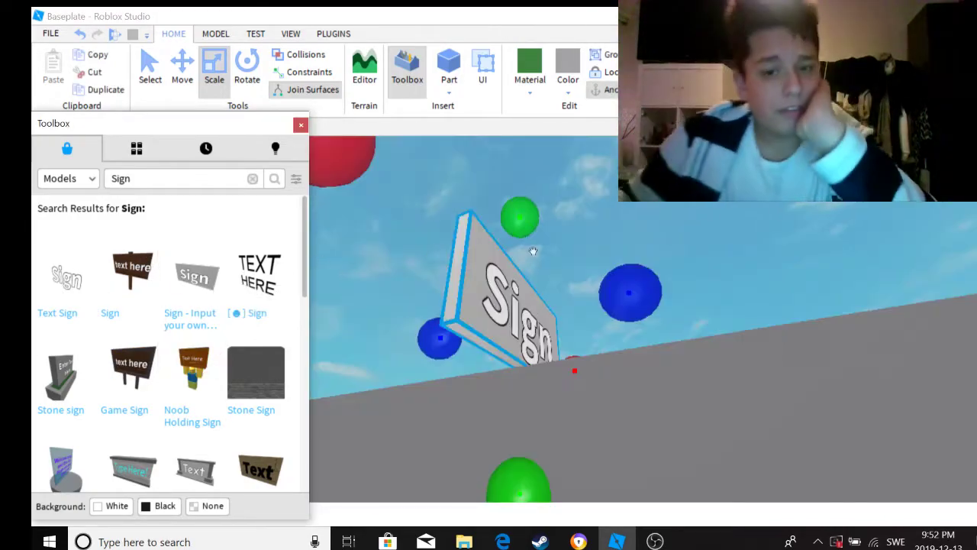
Step: Rotate the inserted sign about its vertical axis to face along the path
right_drag(532, 243, 532, 243)
click(256, 73)
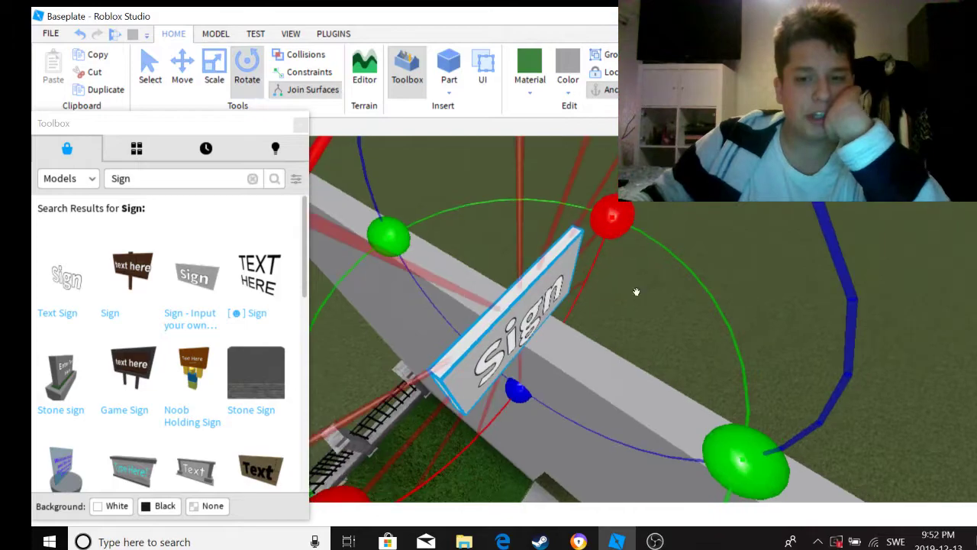
drag(735, 463, 427, 408)
right_drag(388, 372, 500, 227)
Step: Move the sign onto the path-facing side of the crossbeam above the opening
click(526, 217)
right_drag(583, 200, 595, 66)
right_drag(598, 260, 538, 329)
mouse_move(657, 324)
right_down()
mouse_move(665, 327)
mouse_move(644, 331)
right_up()
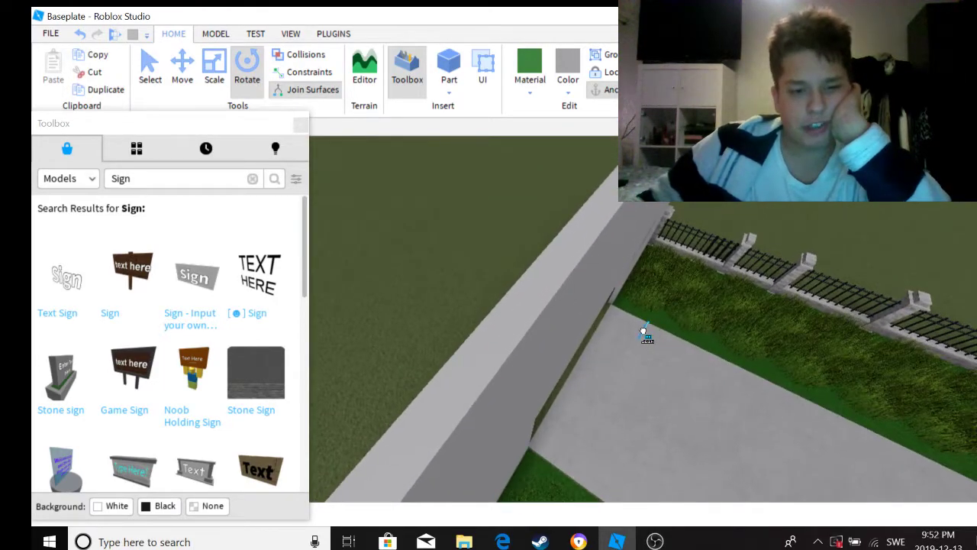
key(w)
key(w)
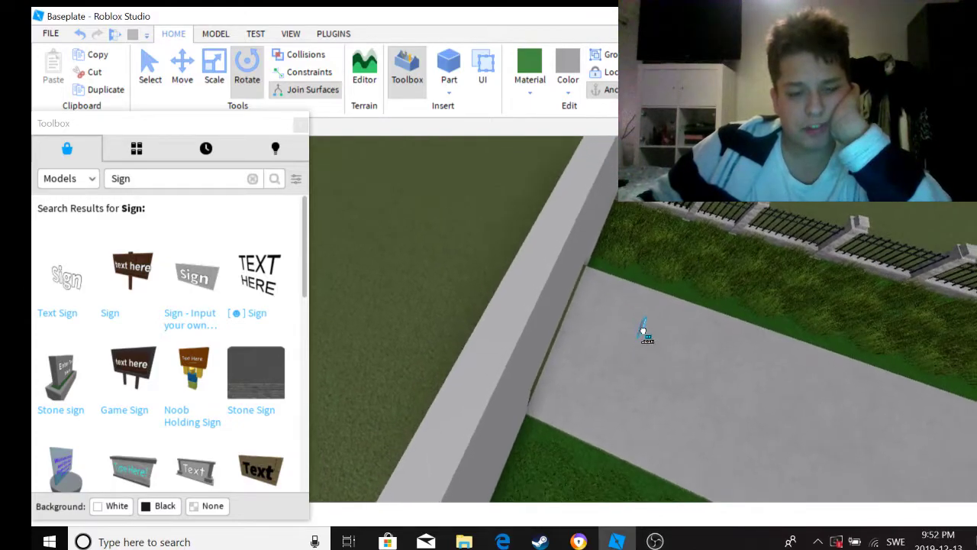
key(w)
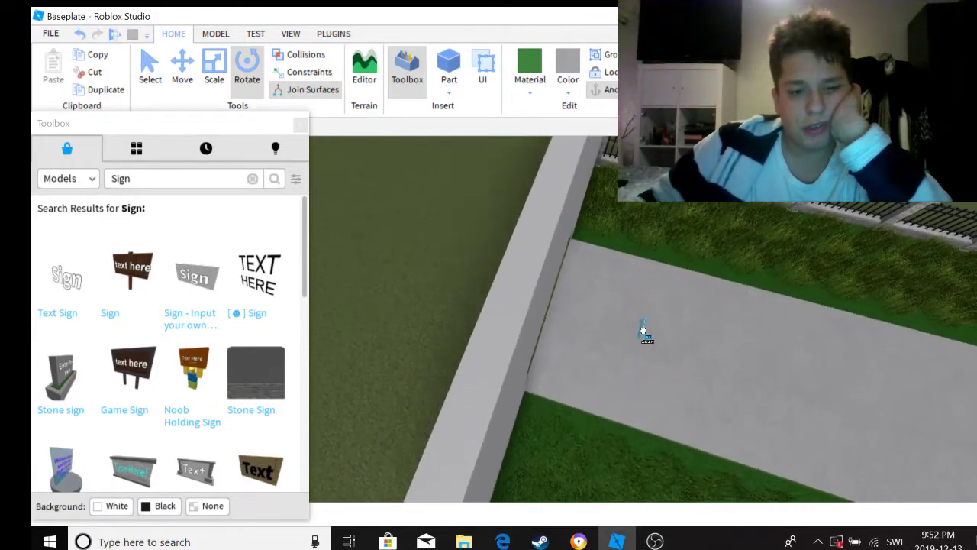
key(w)
key(w)
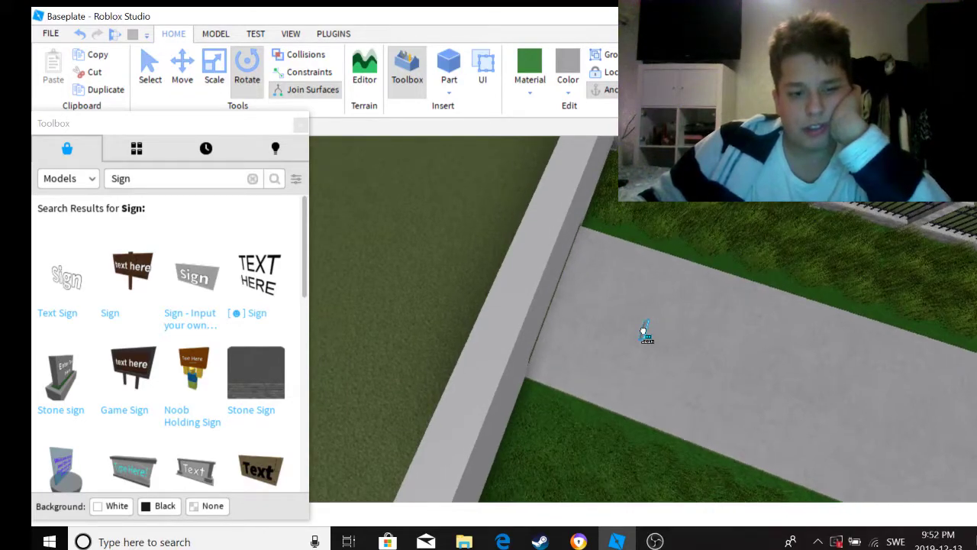
key(w)
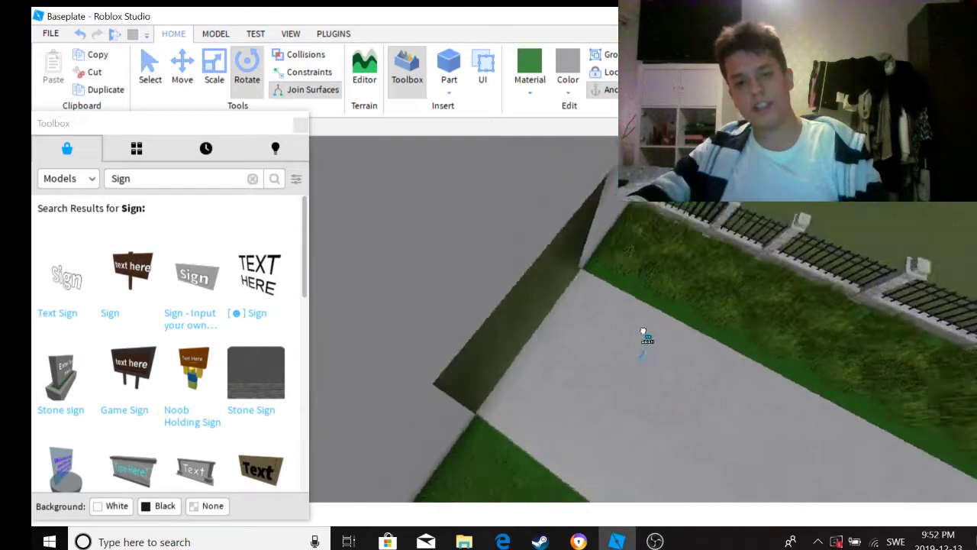
right_drag(644, 335, 614, 359)
click(613, 359)
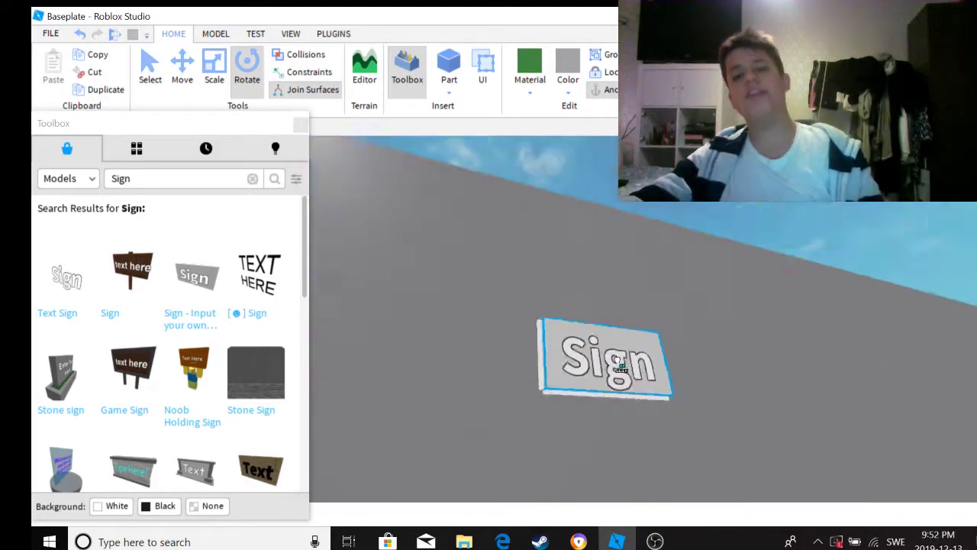
right_drag(532, 353, 539, 350)
click(654, 541)
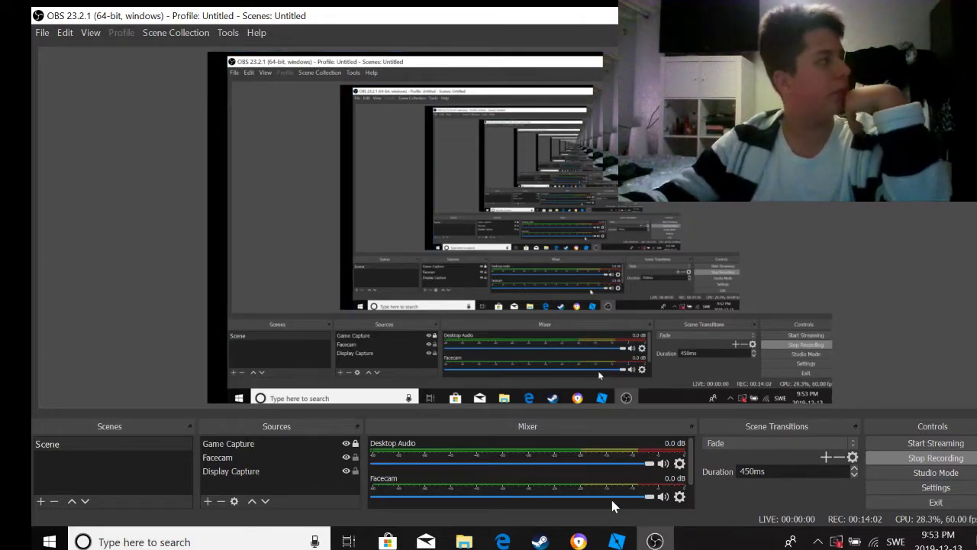
mouse_move(605, 541)
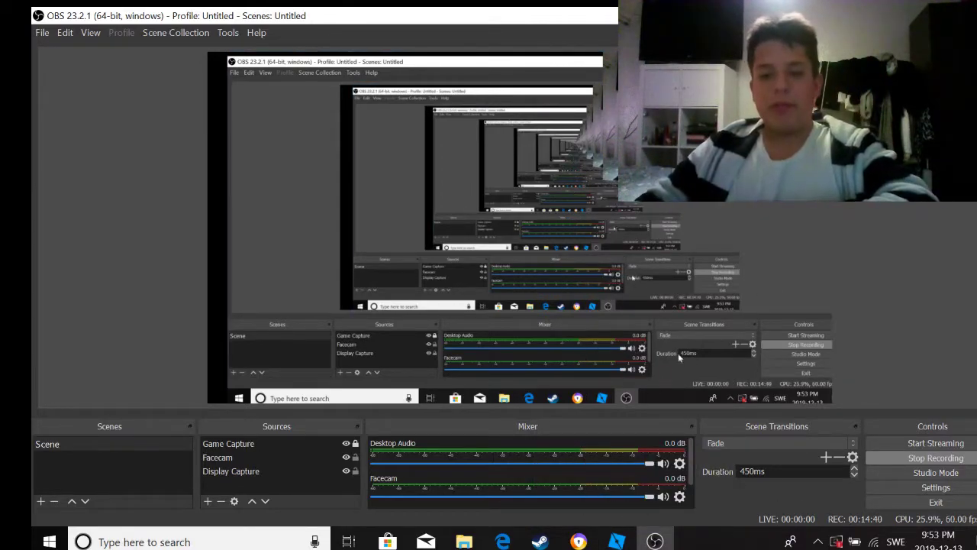
click(616, 542)
Step: Select the sign on the crossbeam above the opening and activate the Scale tool for it
right_drag(683, 330, 572, 275)
click(686, 284)
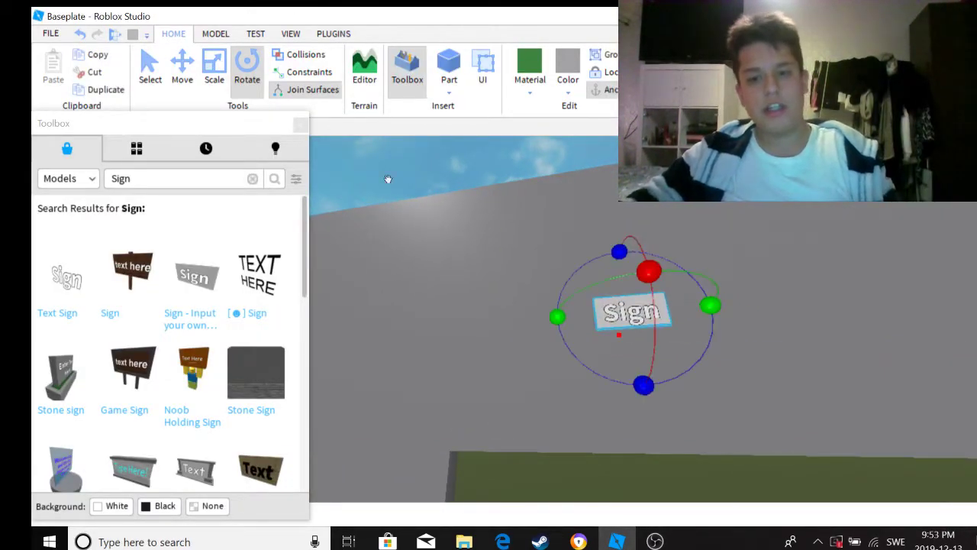
key(d)
click(214, 68)
right_drag(822, 247, 764, 230)
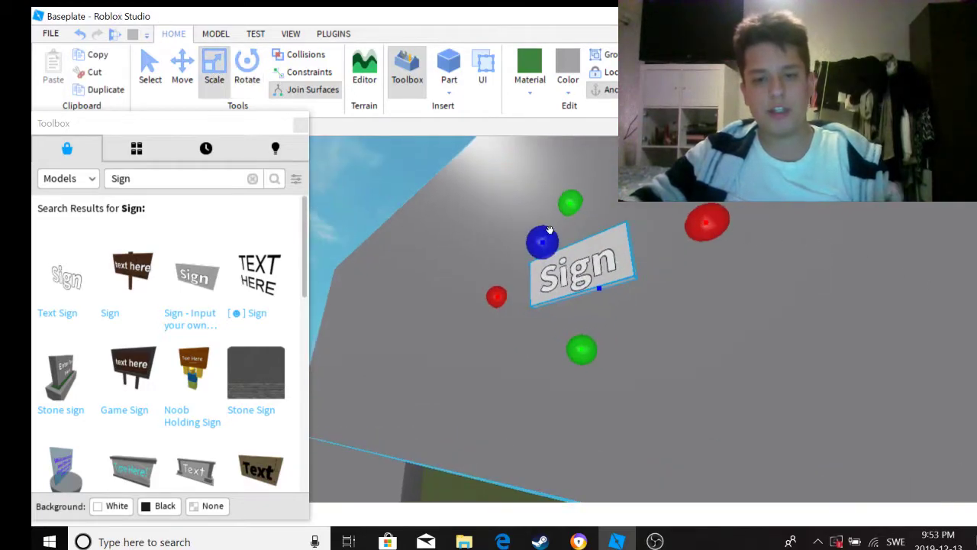
Step: Show the Explorer and select the TextLabel inside the Sign part's SurfaceGui
click(291, 33)
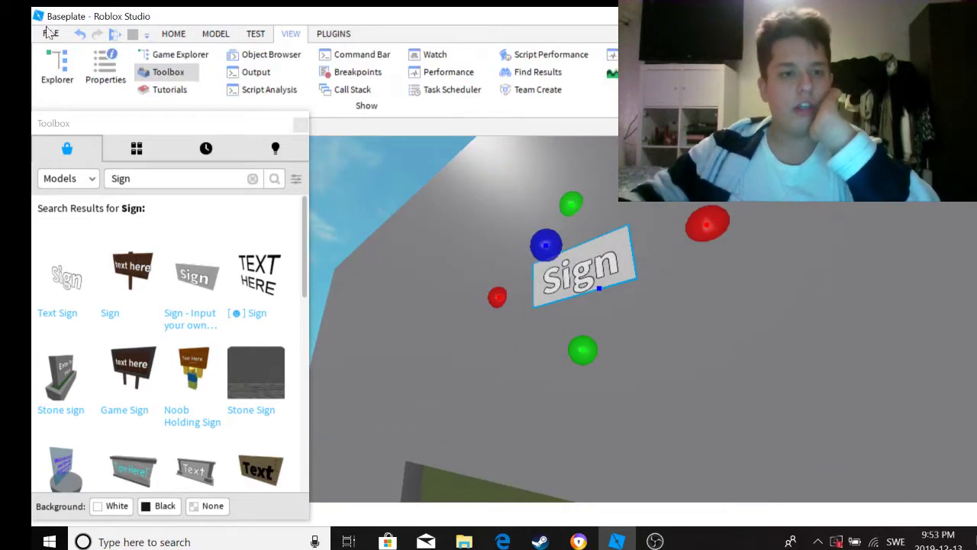
click(56, 69)
scroll(798, 263, down, 2)
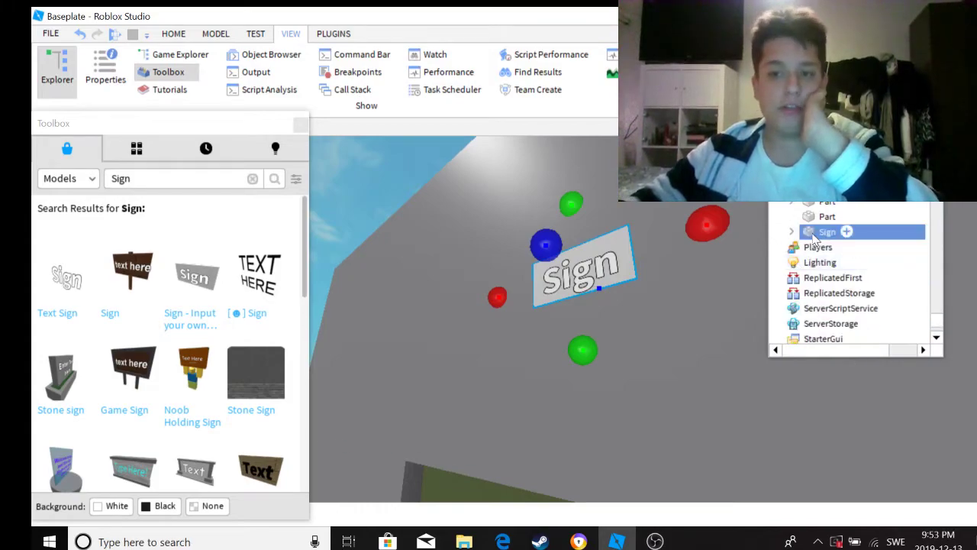
click(791, 231)
click(855, 246)
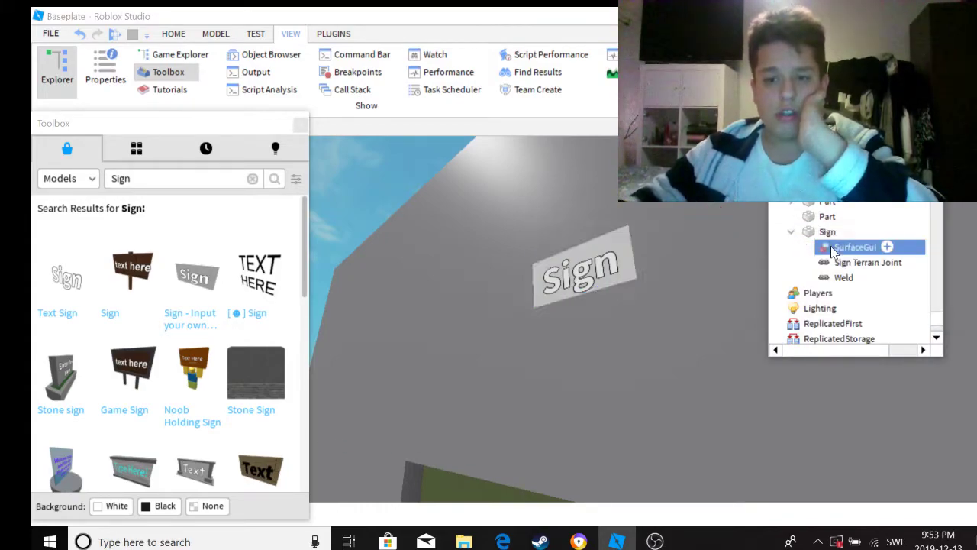
click(806, 247)
click(868, 261)
Step: Set the Text property of the sign's TextLabel to "Bigsplash"
click(301, 124)
click(105, 68)
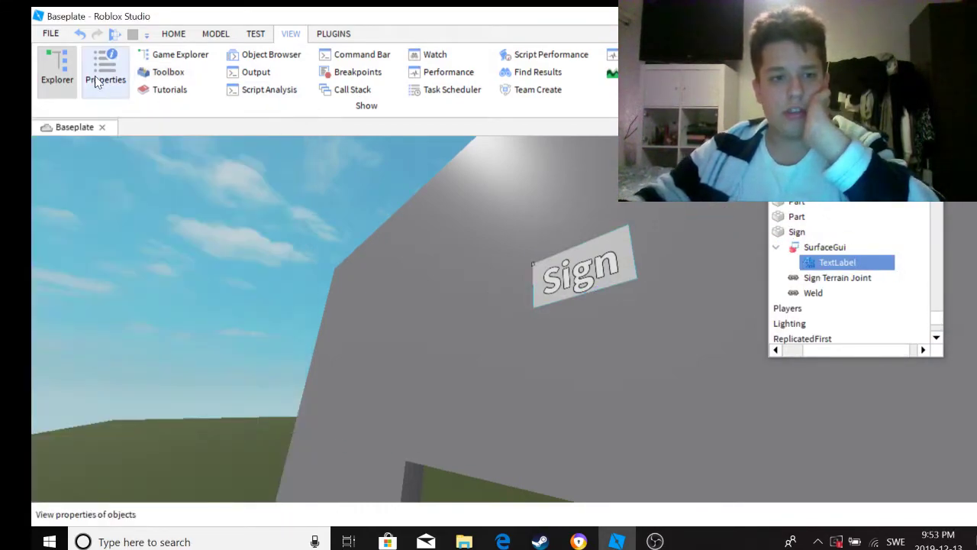
scroll(115, 309, down, 5)
click(183, 298)
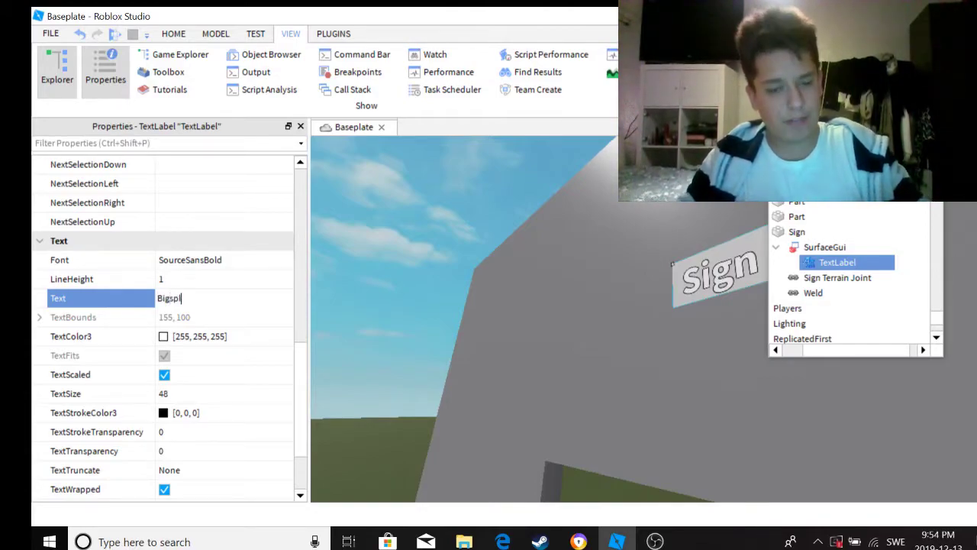
key(Return)
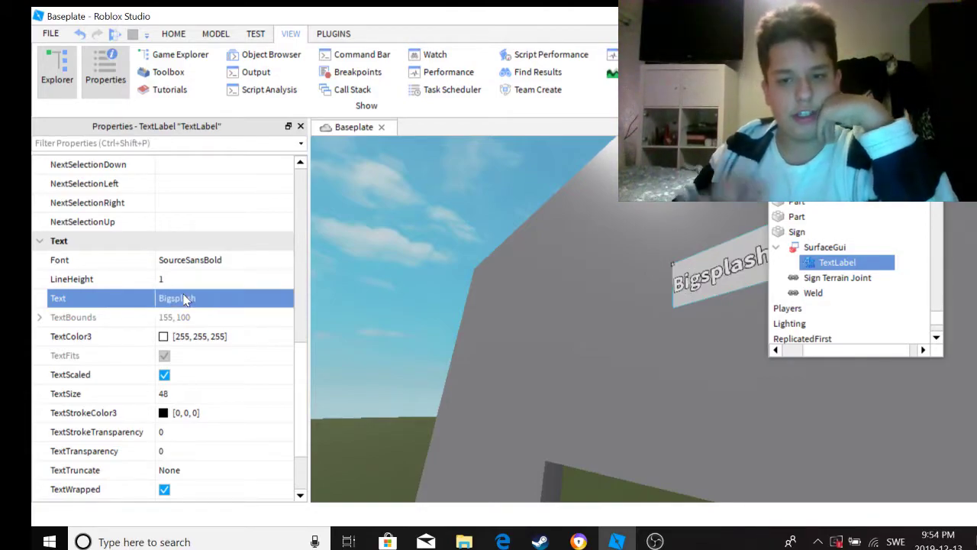
click(935, 193)
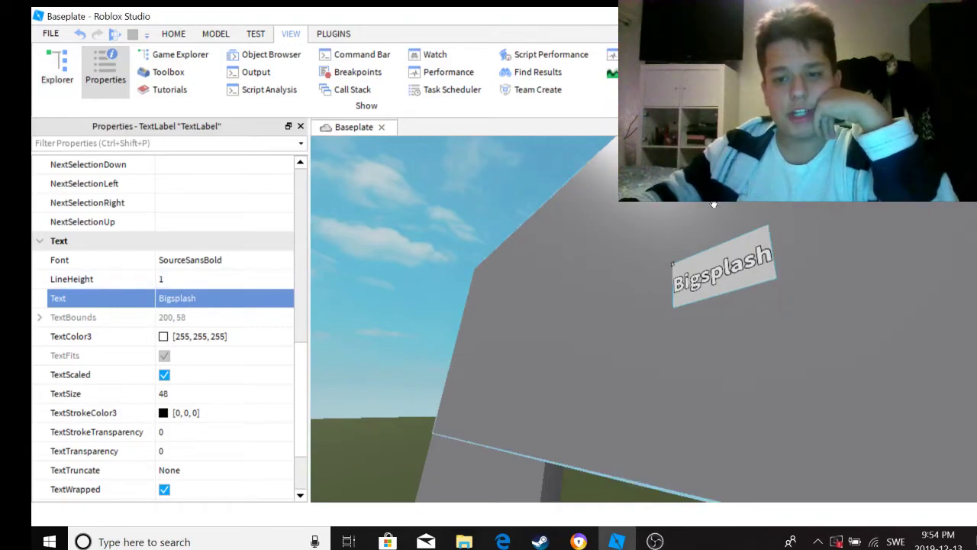
Step: Scale the Bigsplash sign up to about 35.38 by 16.77 studs so it fills the crossbeam above the opening
click(737, 269)
key(f)
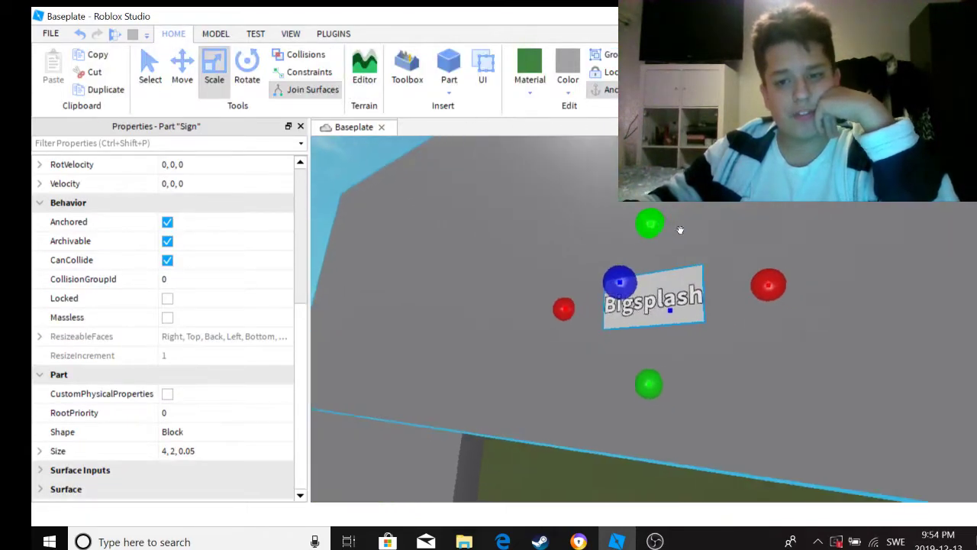
drag(689, 275, 713, 323)
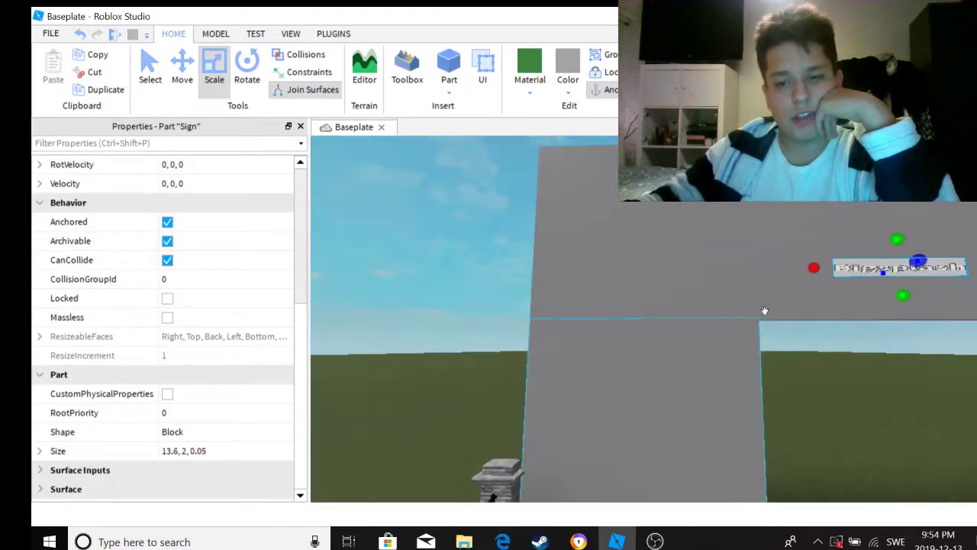
key(f)
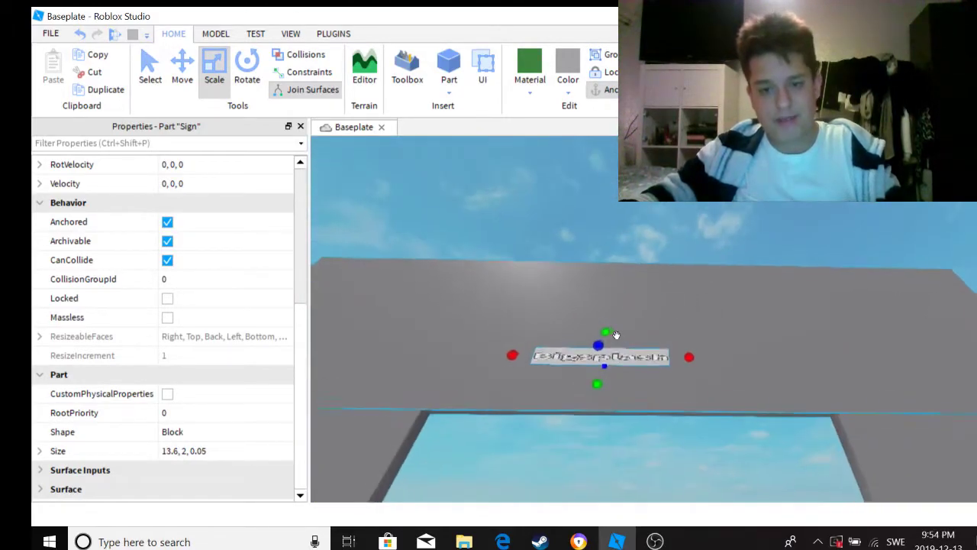
drag(603, 338, 612, 288)
drag(520, 328, 437, 328)
drag(688, 331, 822, 331)
drag(652, 386, 654, 424)
drag(655, 287, 652, 262)
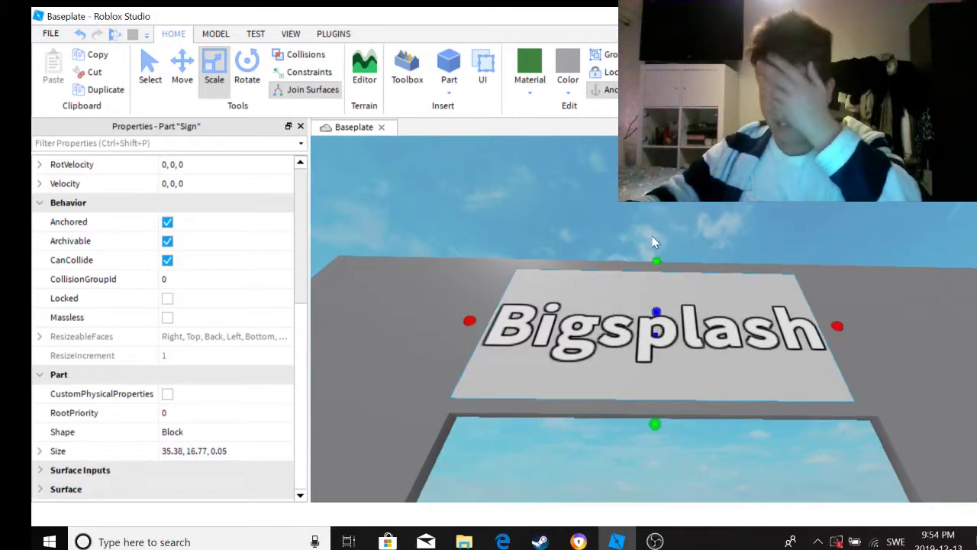
Step: Search the model library for "Invisible block" and insert an invisible part into the scene
right_drag(716, 268, 312, 117)
click(604, 267)
click(506, 344)
click(300, 127)
click(407, 68)
click(252, 179)
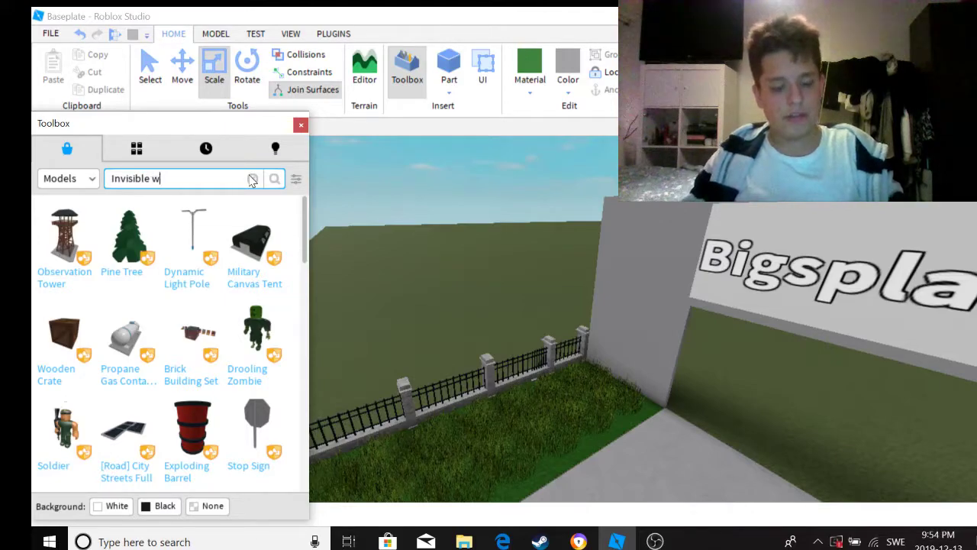
key(Return)
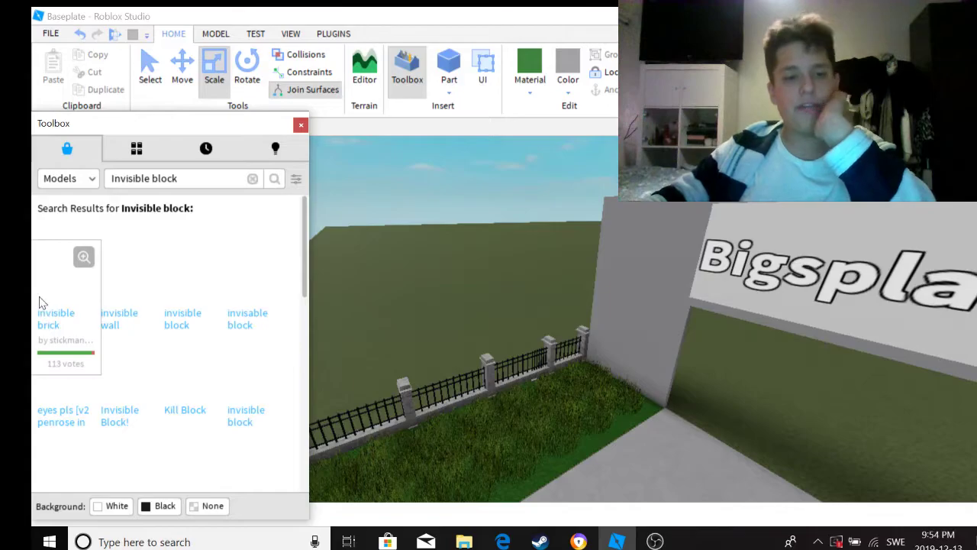
drag(48, 309, 522, 242)
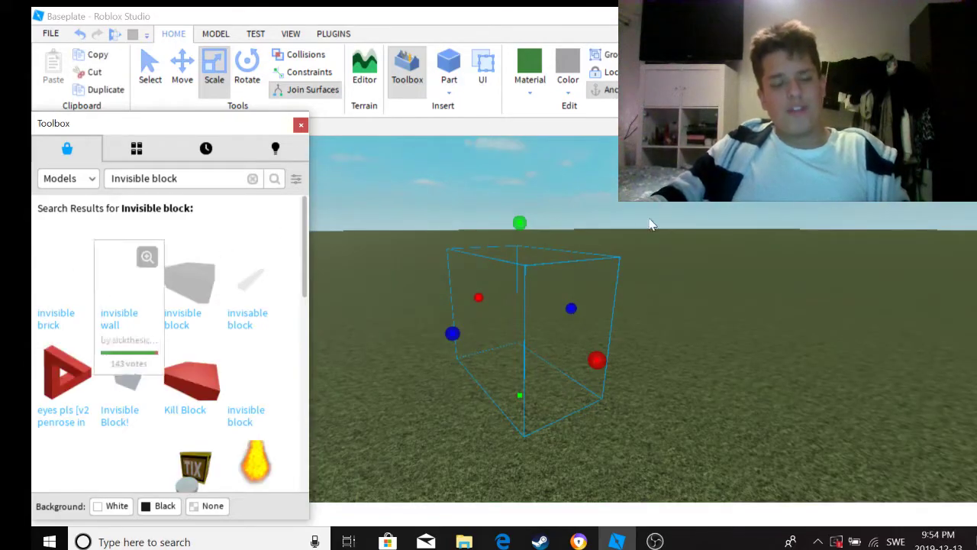
Step: Scale the invisible part into a narrower upright block standing at the fence near the gateway
right_drag(478, 277, 520, 286)
drag(609, 372, 534, 351)
right_drag(555, 357, 782, 330)
drag(783, 330, 592, 317)
right_drag(593, 317, 553, 379)
drag(553, 379, 555, 412)
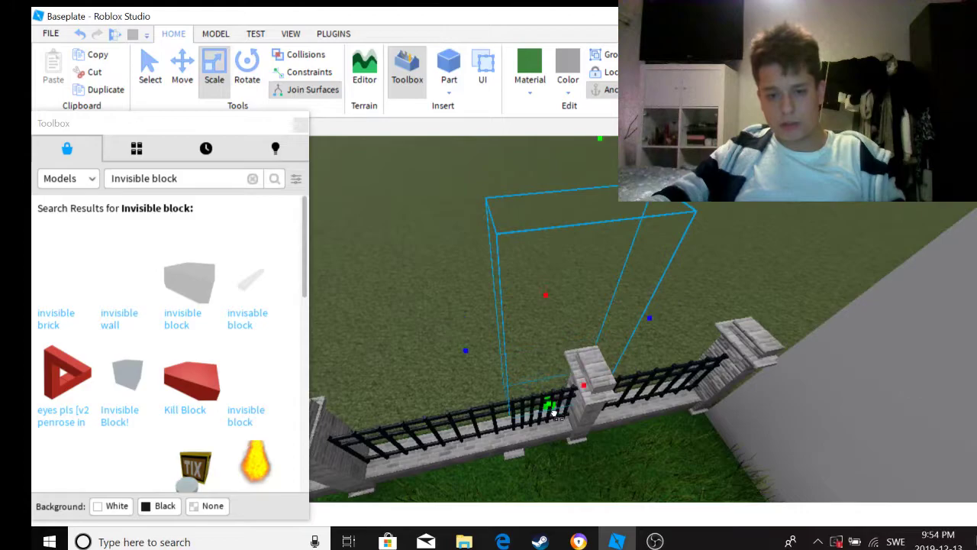
Step: Thin the invisible block into a tall panel and stretch it along the fence up to the gateway
right_drag(468, 416, 518, 281)
right_drag(461, 257, 489, 240)
right_drag(532, 190, 532, 190)
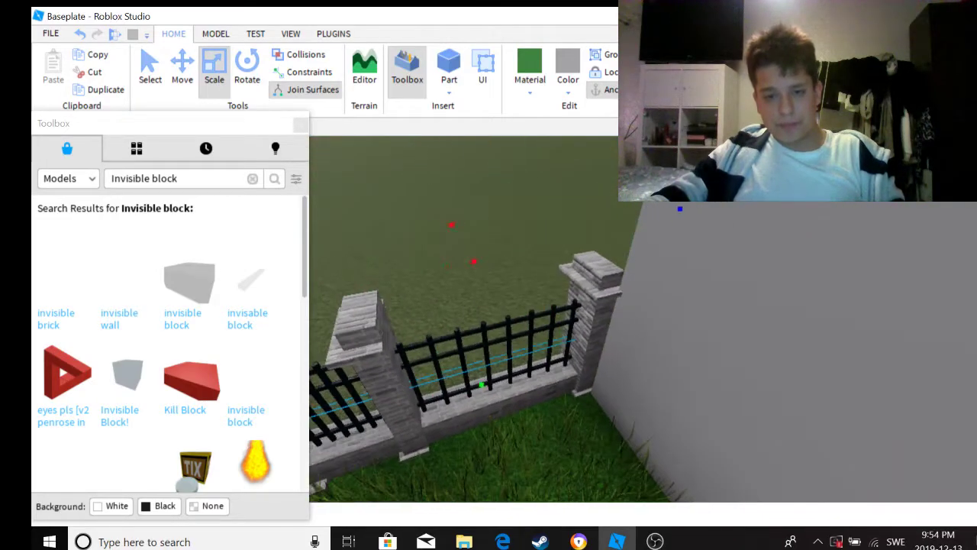
right_drag(654, 204, 557, 237)
right_drag(554, 197, 616, 154)
key(w)
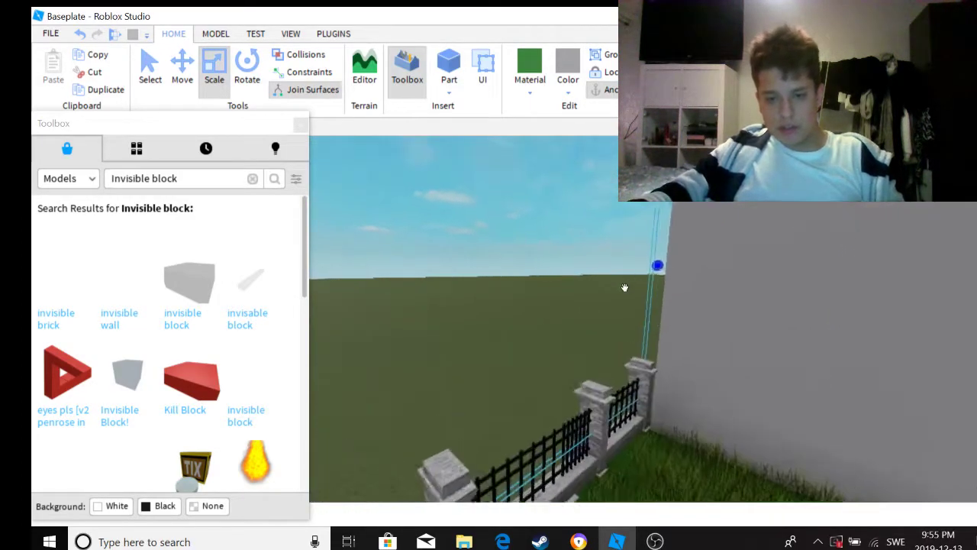
right_drag(634, 295, 468, 196)
key(s)
right_drag(417, 218, 646, 232)
Step: Move the invisible panel sideways so that it stands in line with the fence
key(ctrl+2)
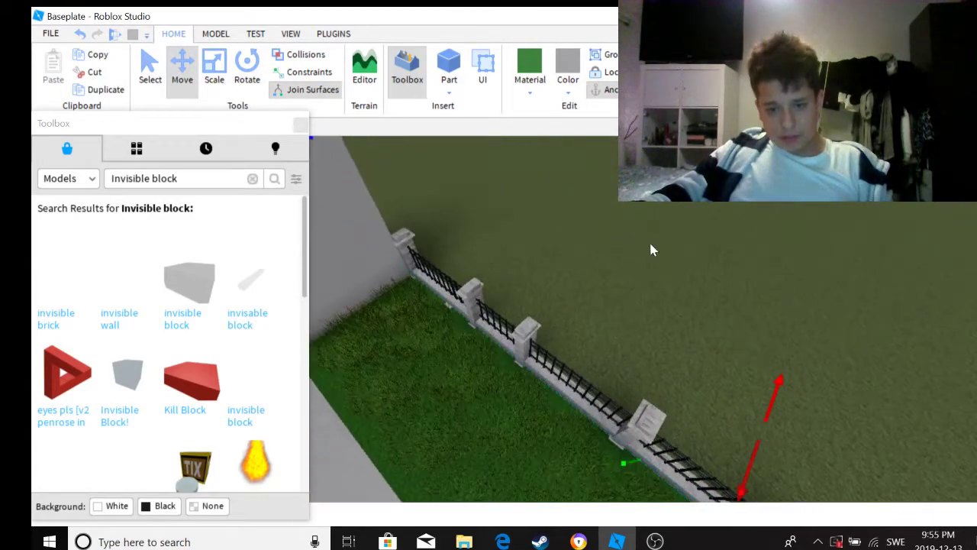
right_drag(756, 462, 732, 431)
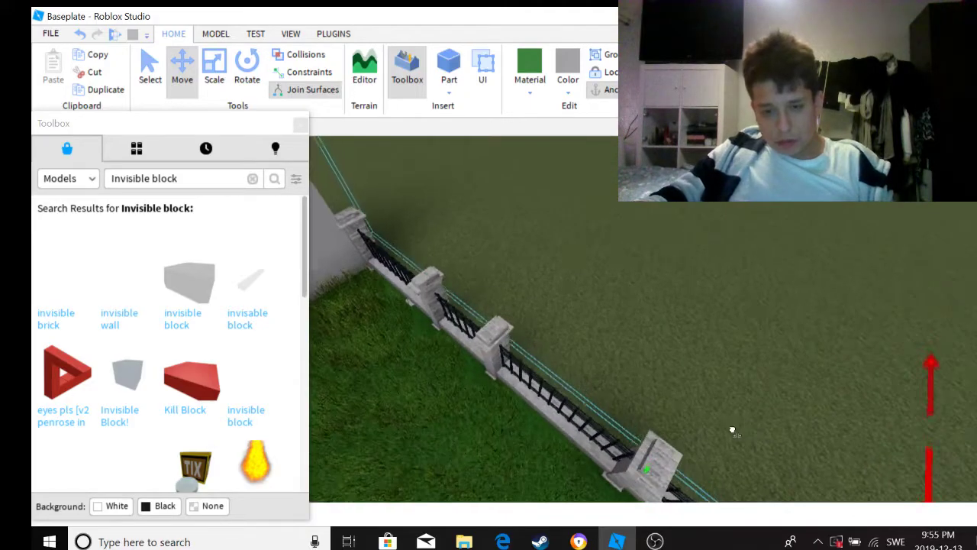
scroll(711, 437, up, 5)
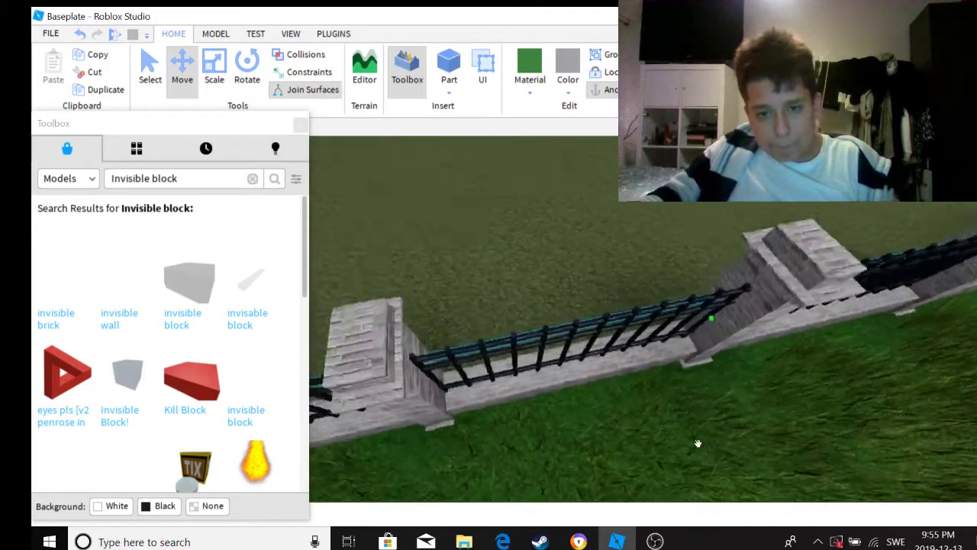
right_drag(710, 437, 696, 444)
scroll(697, 444, down, 5)
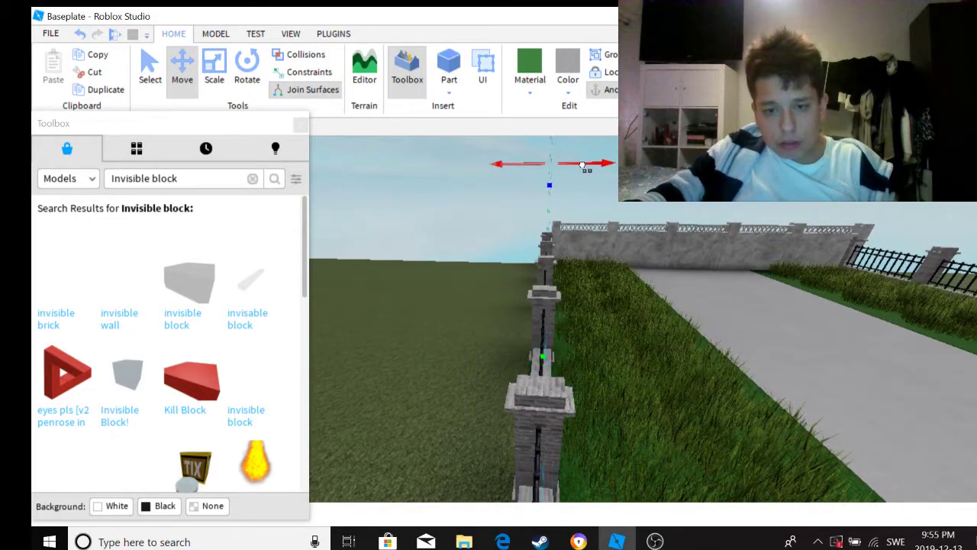
right_drag(580, 179, 678, 361)
Step: Shift the invisible panel inward at the gateway's side wall and scale its outer face slightly outward
click(636, 319)
key(d)
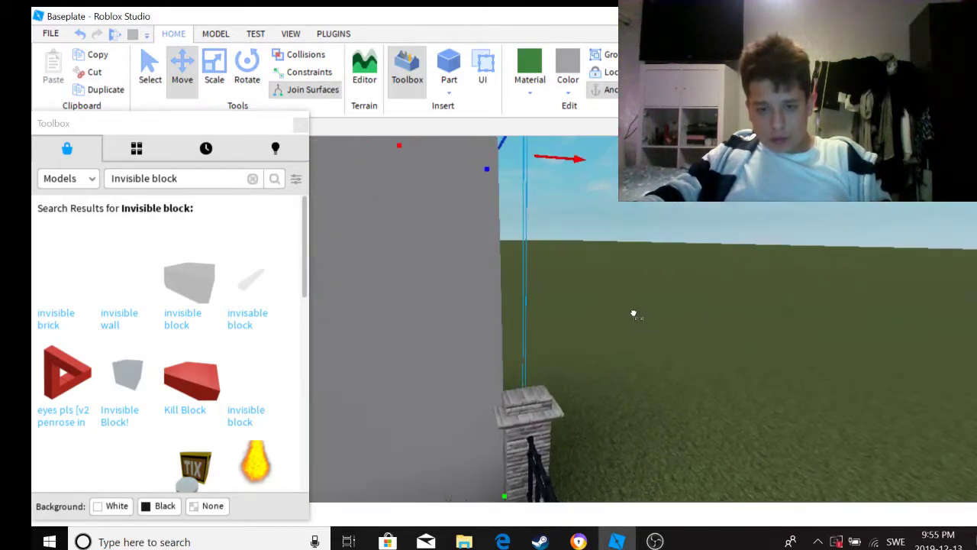
key(e)
key(d)
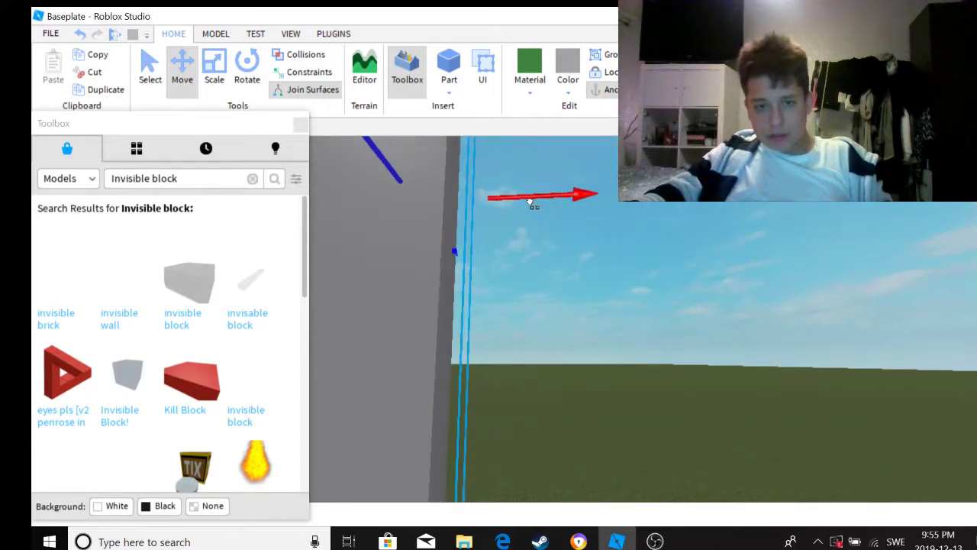
key(d)
key(a)
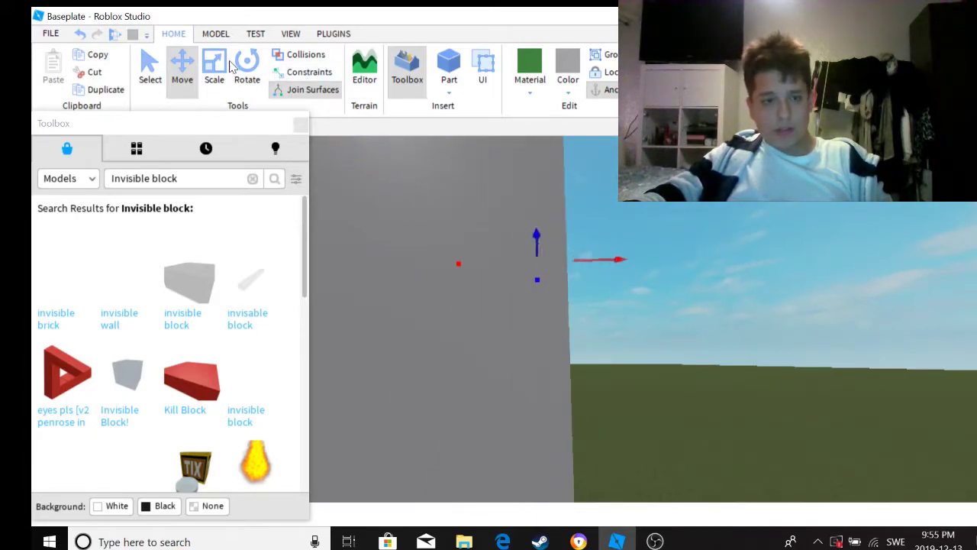
key(ctrl+3)
mouse_move(615, 273)
mouse_down()
mouse_move(658, 271)
mouse_move(630, 273)
mouse_up()
right_drag(718, 294, 672, 284)
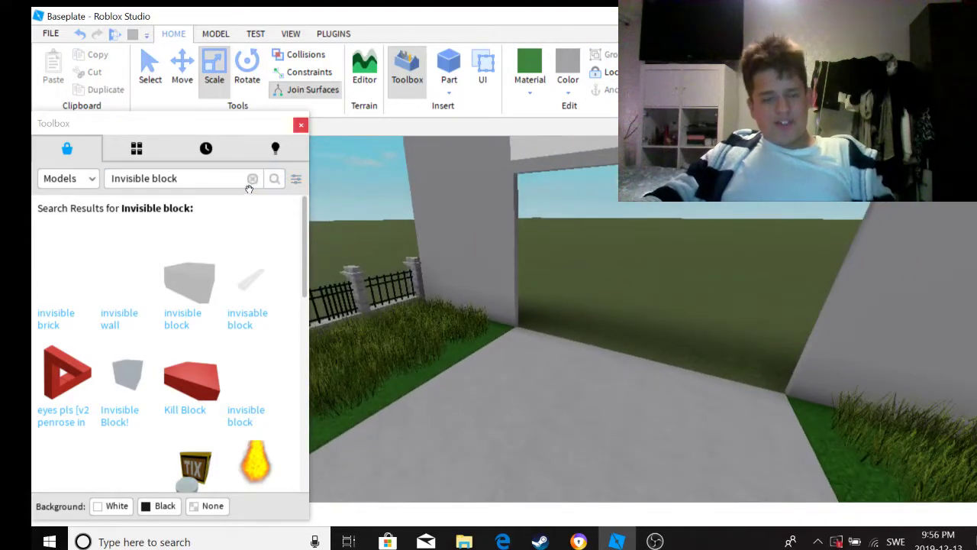
Step: Search the model library for "Wall"
click(249, 181)
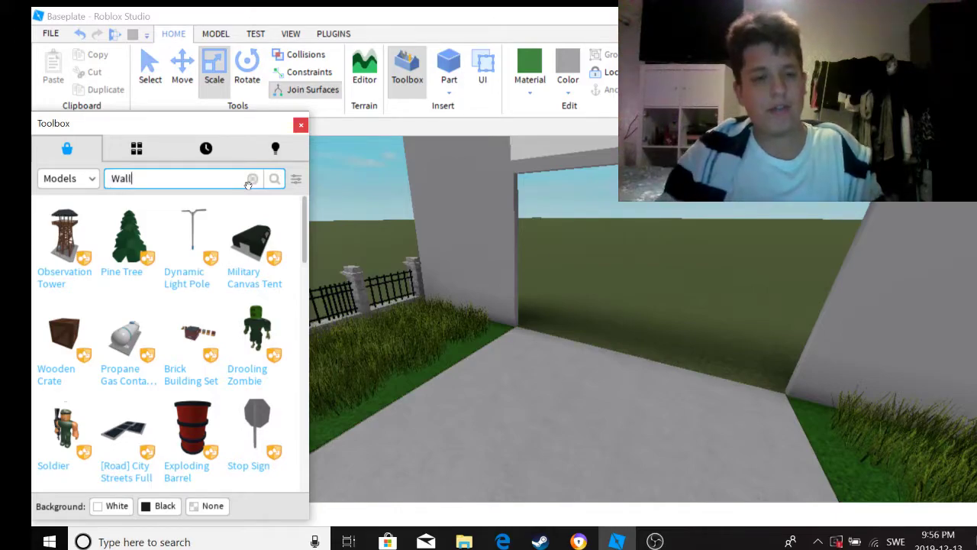
key(Return)
click(299, 127)
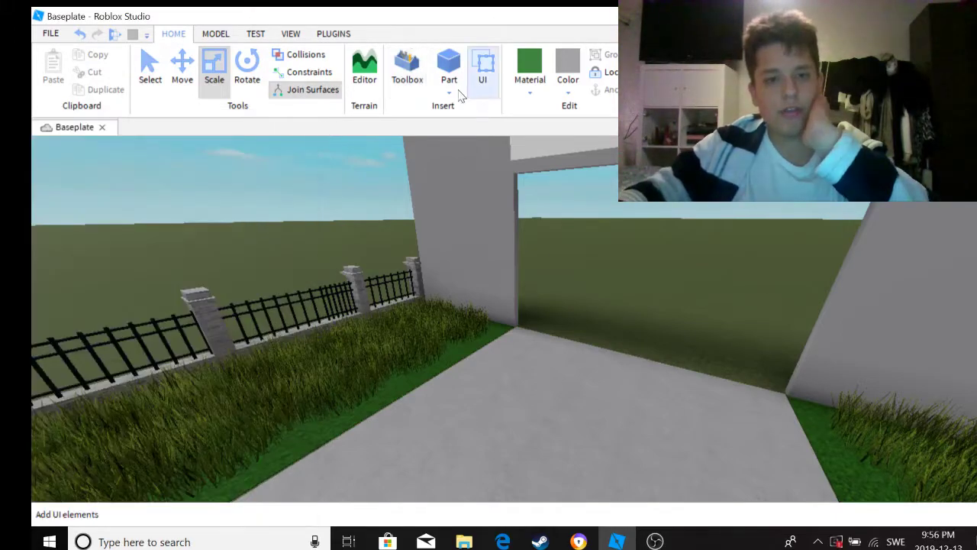
click(409, 65)
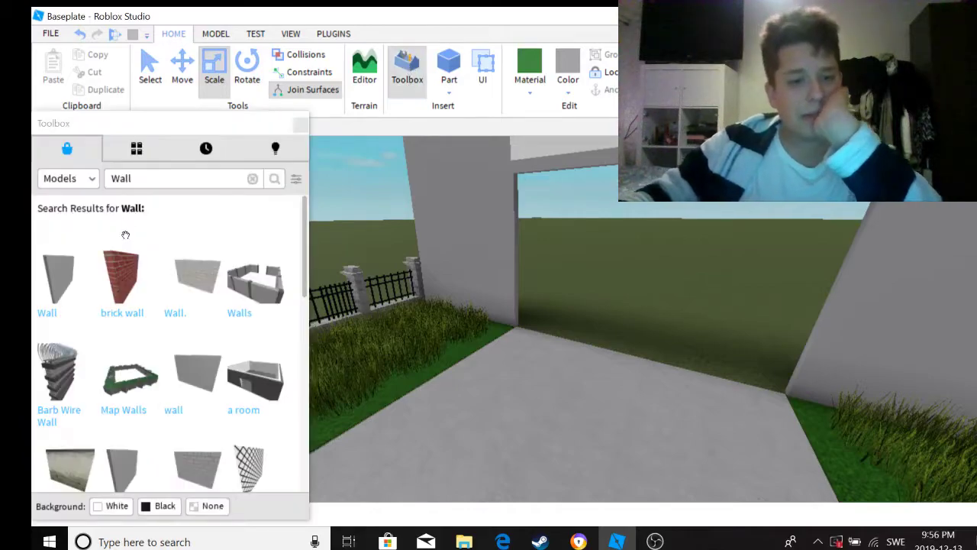
Step: Browse the wall search results across several pages for a model that could close the gateway
scroll(503, 347, up, 5)
scroll(119, 403, down, 2)
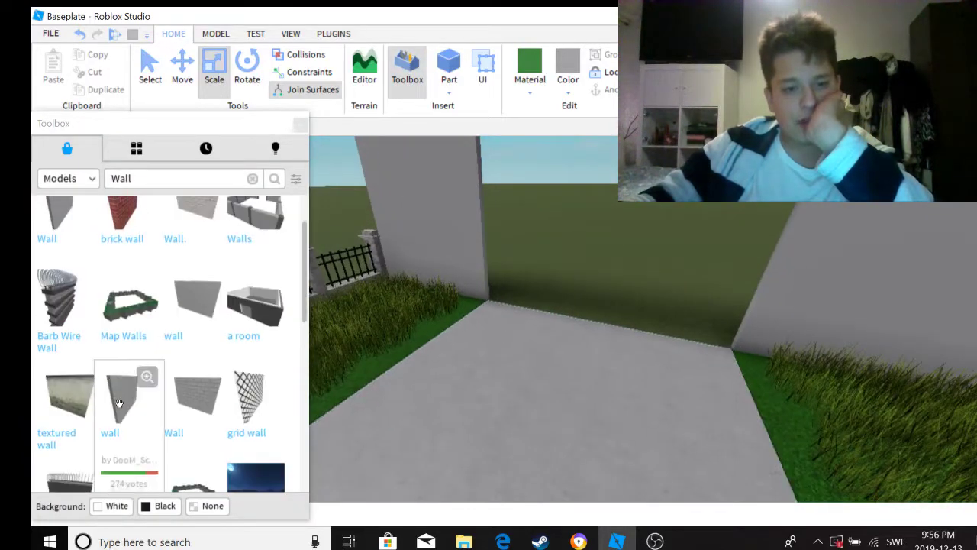
scroll(90, 405, down, 6)
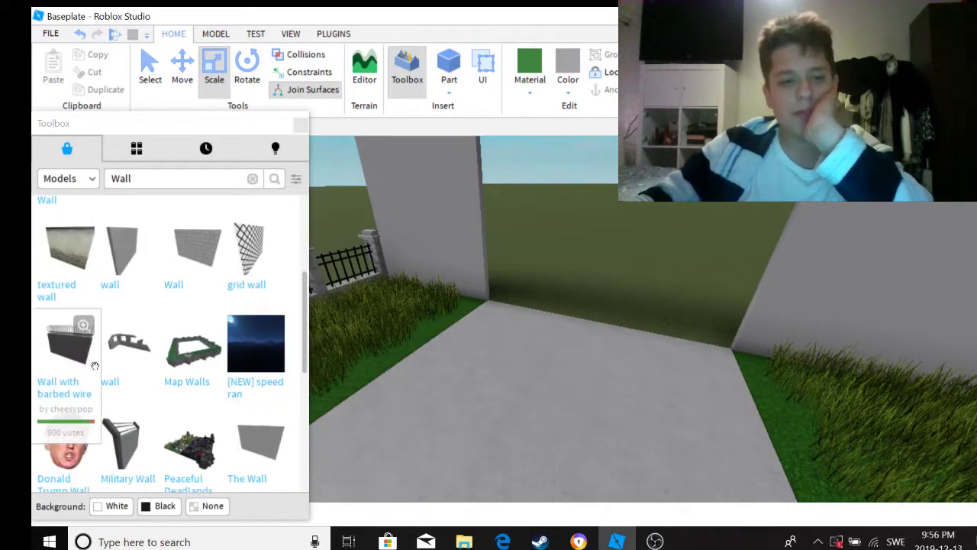
scroll(91, 359, down, 9)
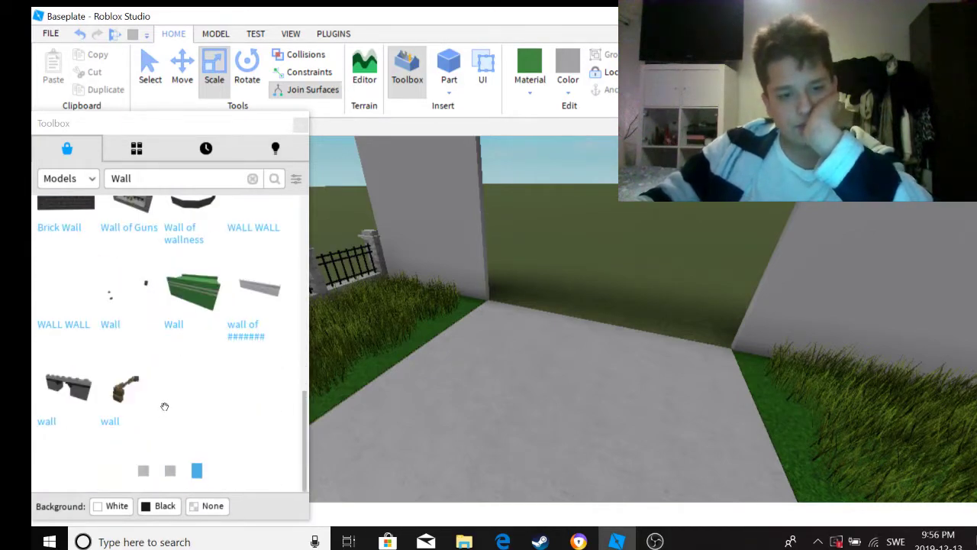
scroll(162, 409, down, 6)
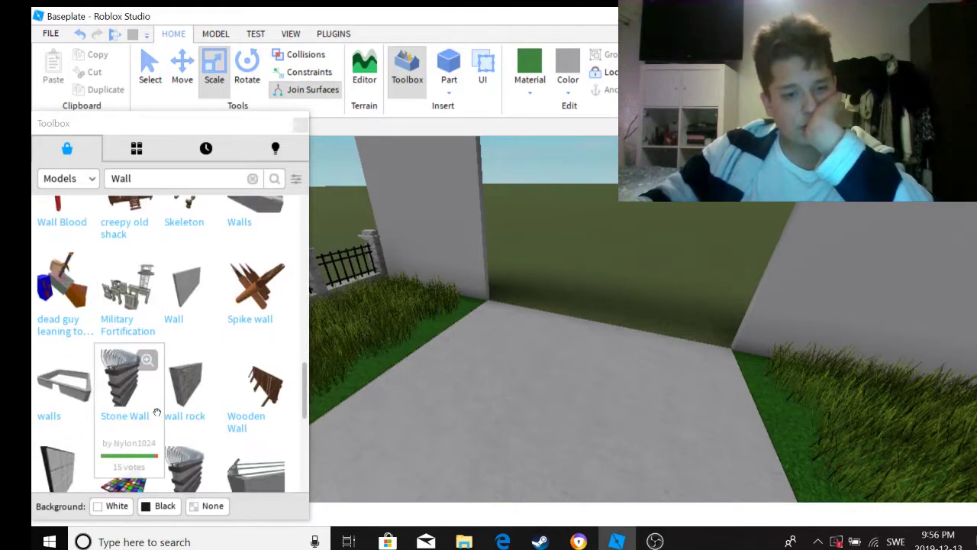
scroll(155, 413, down, 4)
scroll(157, 396, down, 2)
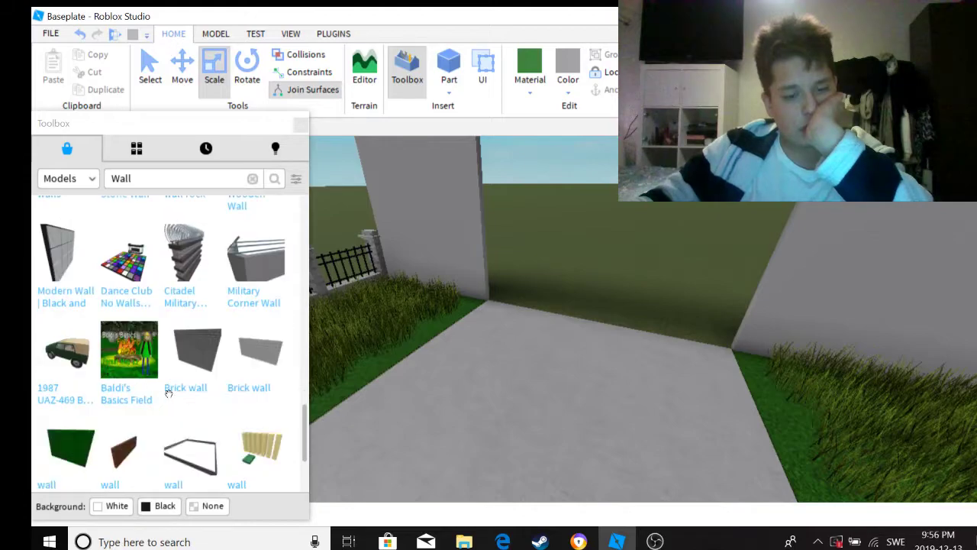
scroll(145, 399, down, 4)
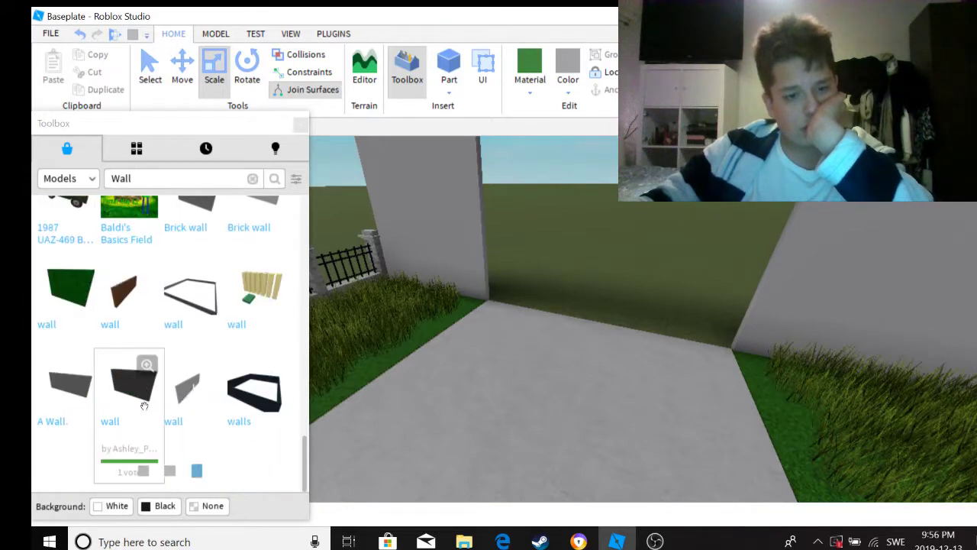
scroll(87, 355, down, 4)
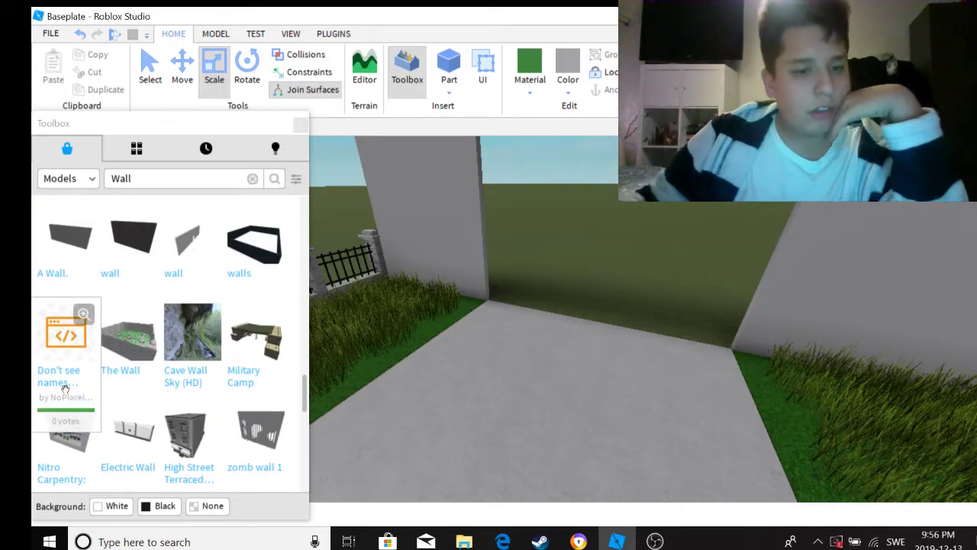
scroll(72, 353, down, 2)
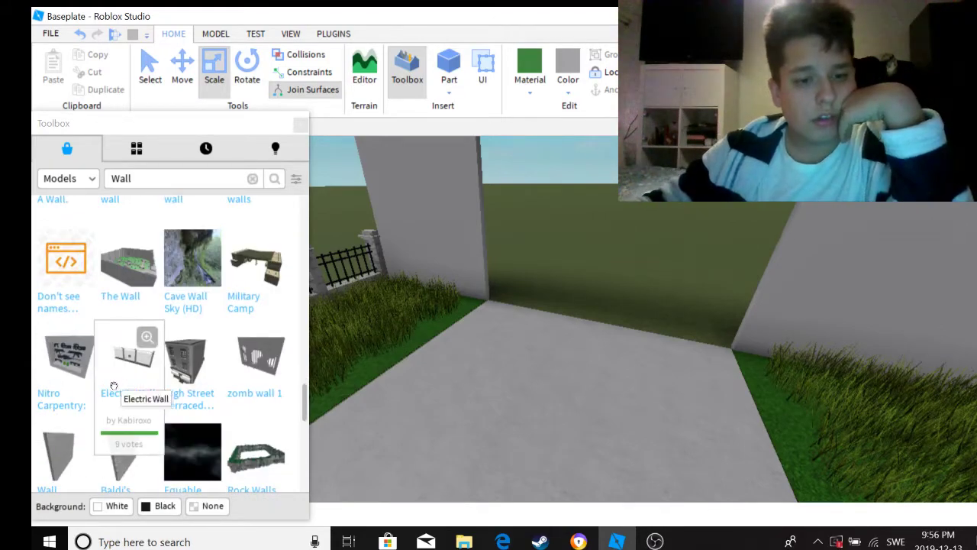
scroll(112, 386, down, 8)
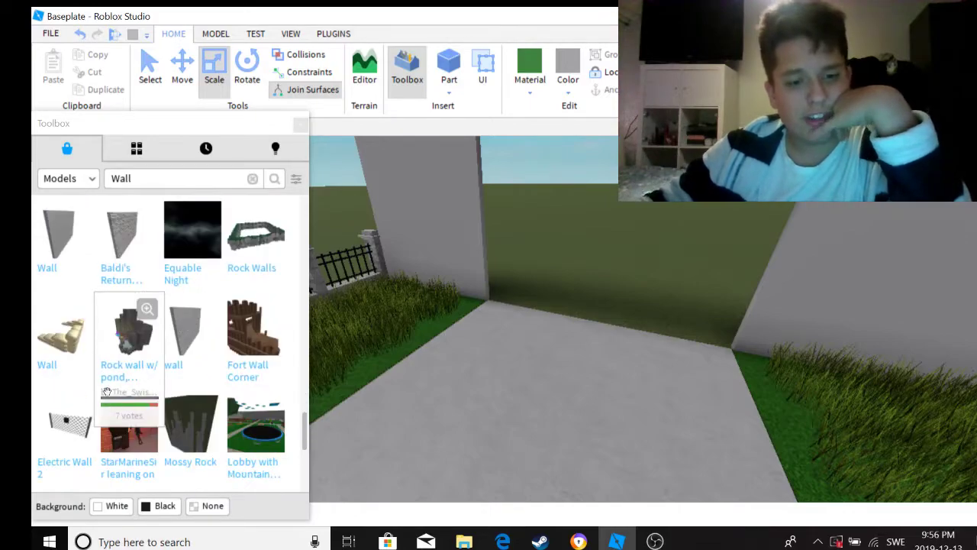
scroll(106, 397, down, 7)
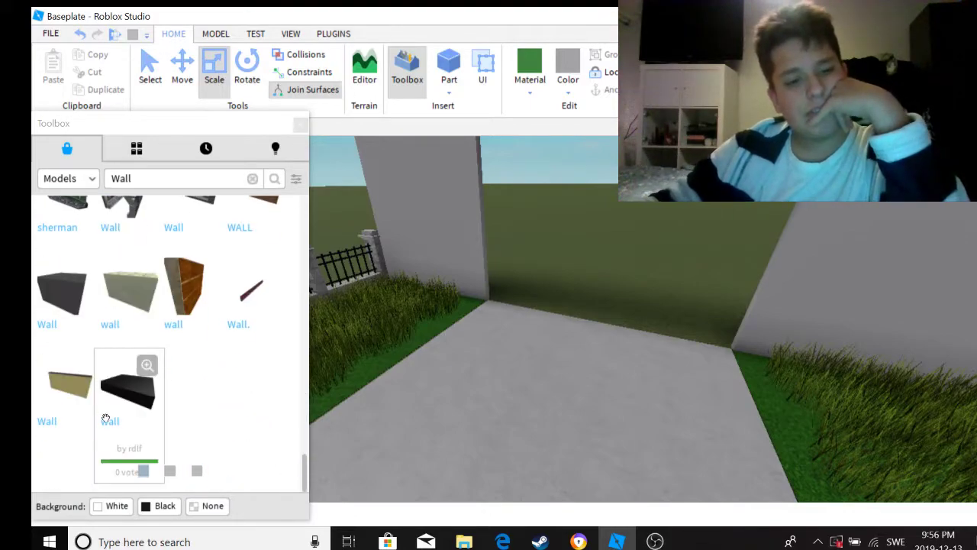
scroll(107, 419, down, 6)
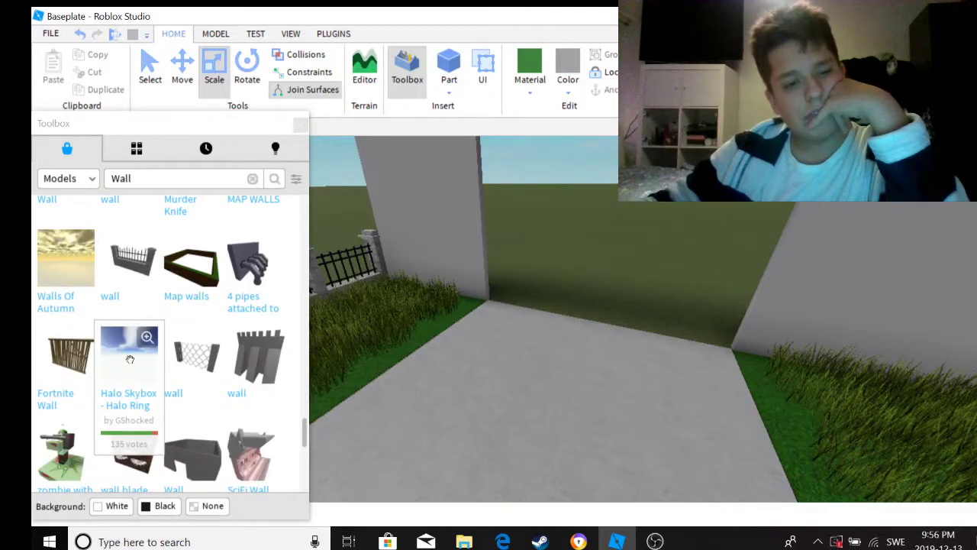
scroll(129, 359, down, 4)
scroll(130, 359, down, 4)
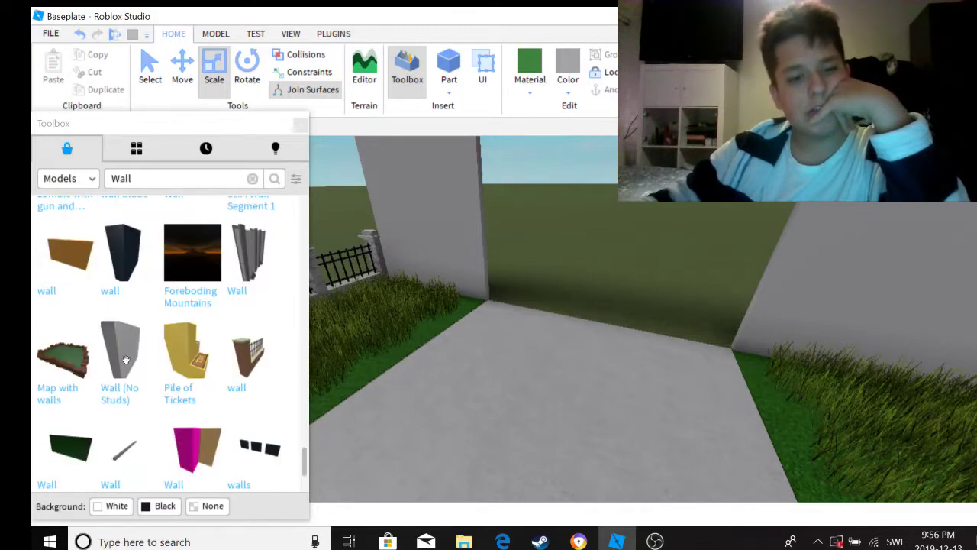
scroll(130, 359, down, 4)
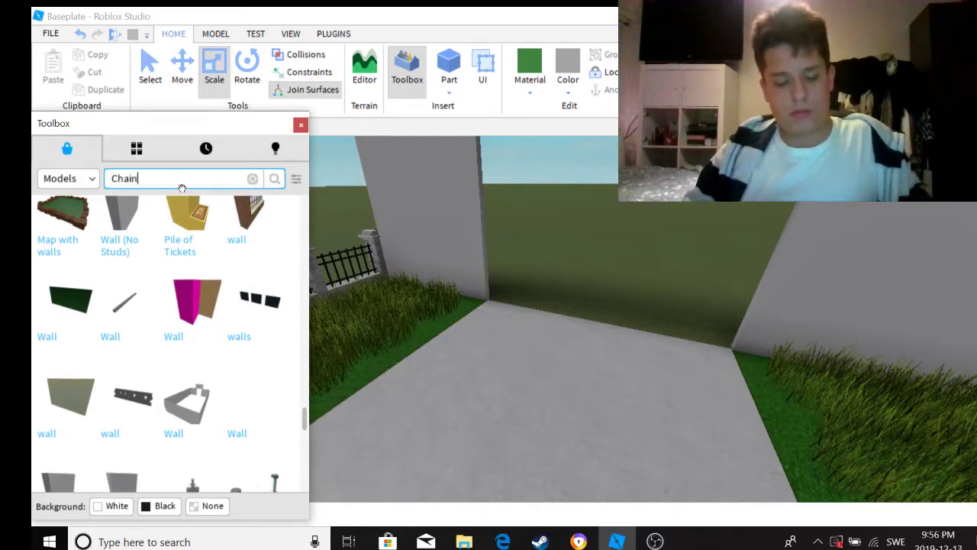
Step: Search the model library for "Chain fence" and compare the fence models offered
key(Return)
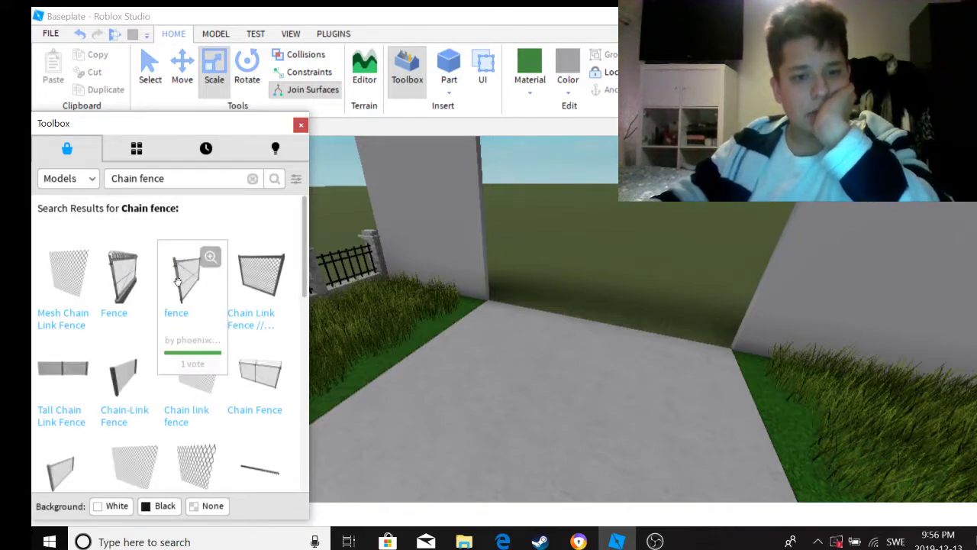
mouse_move(139, 286)
mouse_move(251, 366)
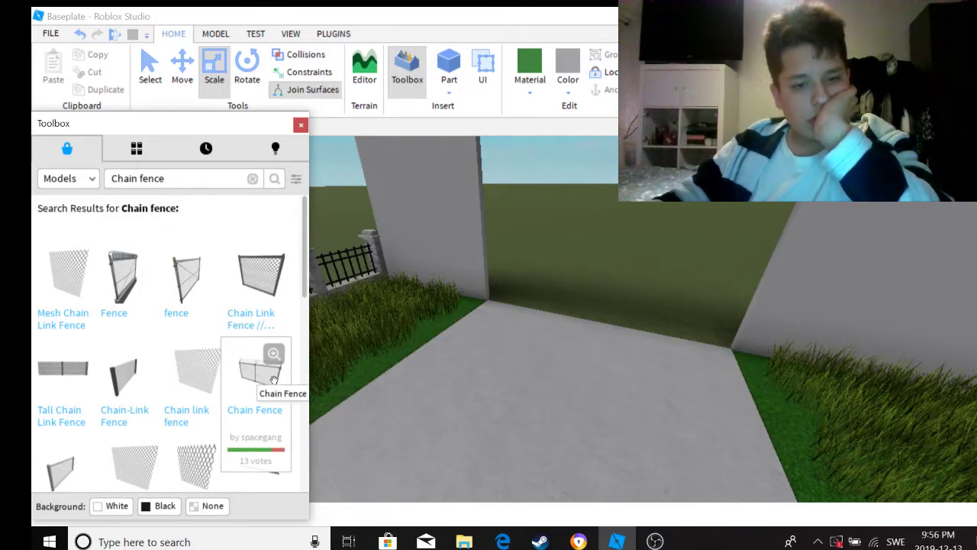
Step: Insert the Chain Fence model, lower it to the ground outside the gateway, and move it toward the opening
click(273, 379)
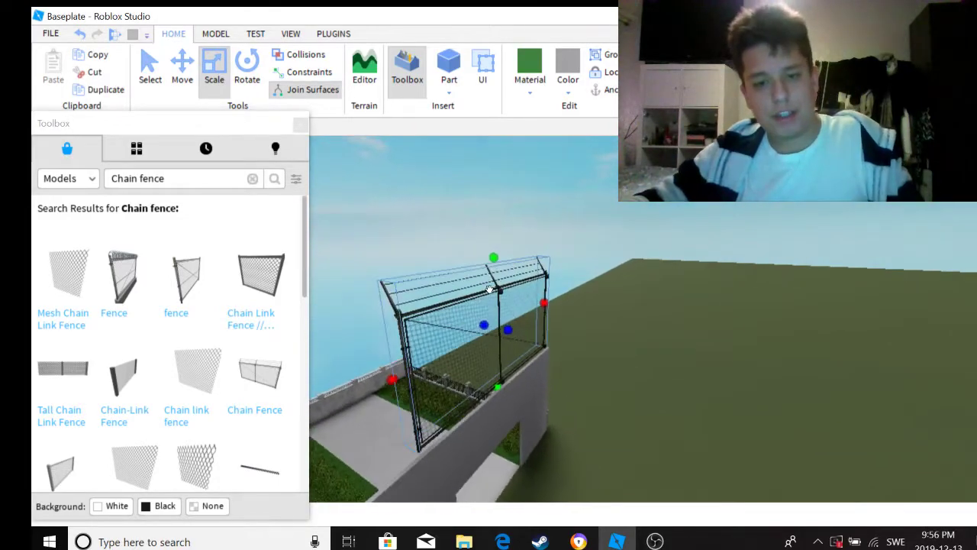
drag(489, 290, 524, 390)
click(182, 70)
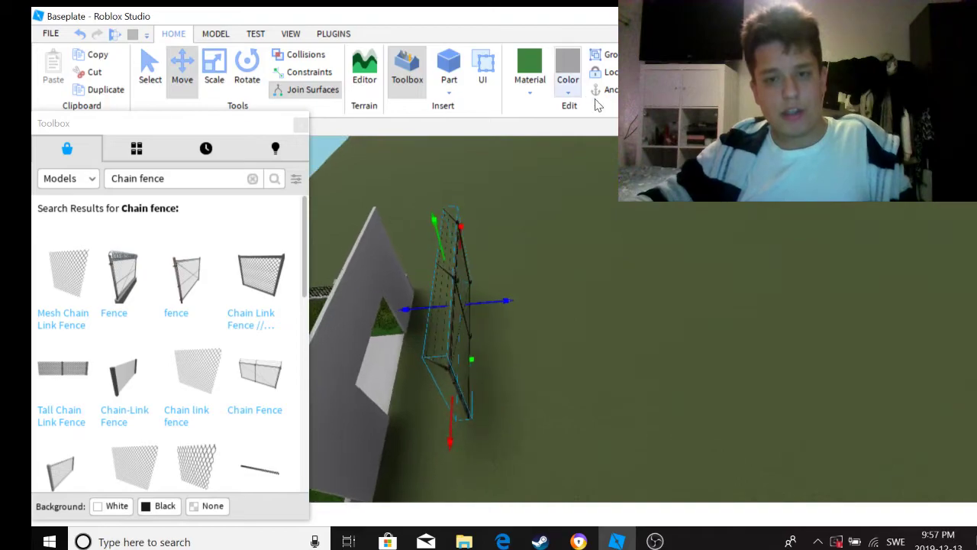
right_drag(610, 217, 616, 291)
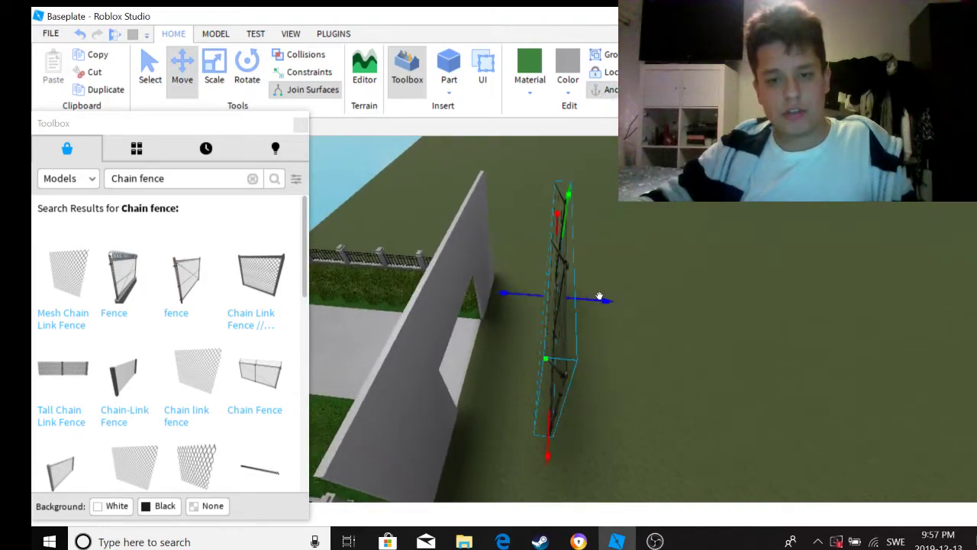
drag(603, 311, 577, 292)
Step: Rotate the chain fence about its vertical axis so its other side faces the path, and check its fit in the gateway
scroll(580, 285, down, 10)
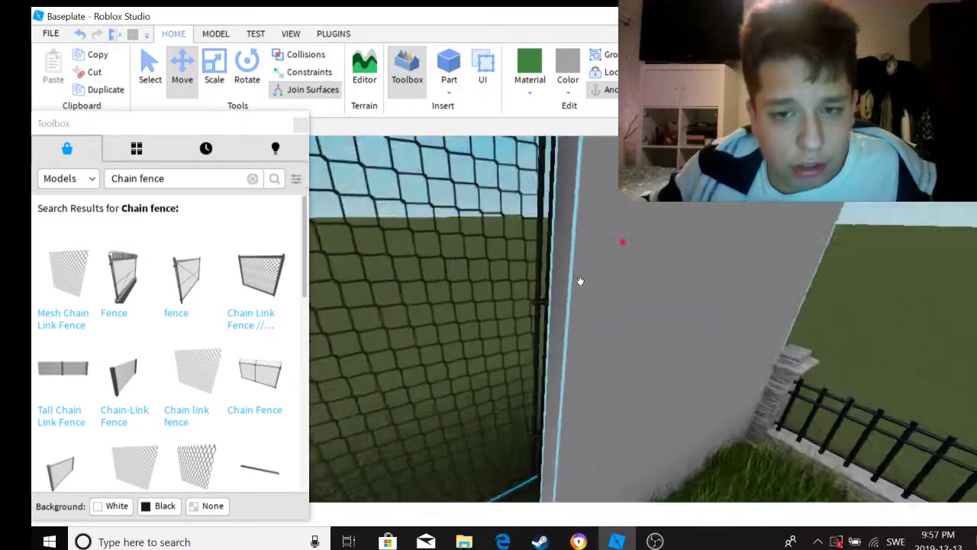
scroll(581, 281, up, 10)
right_drag(582, 282, 391, 303)
key(ctrl+4)
right_drag(558, 229, 443, 331)
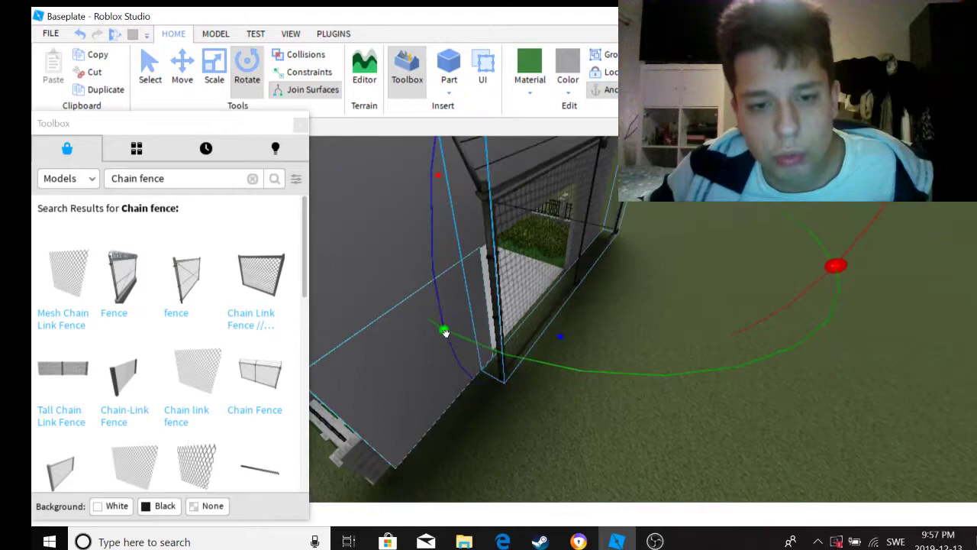
drag(443, 331, 599, 219)
right_drag(599, 219, 228, 13)
click(182, 65)
key(w)
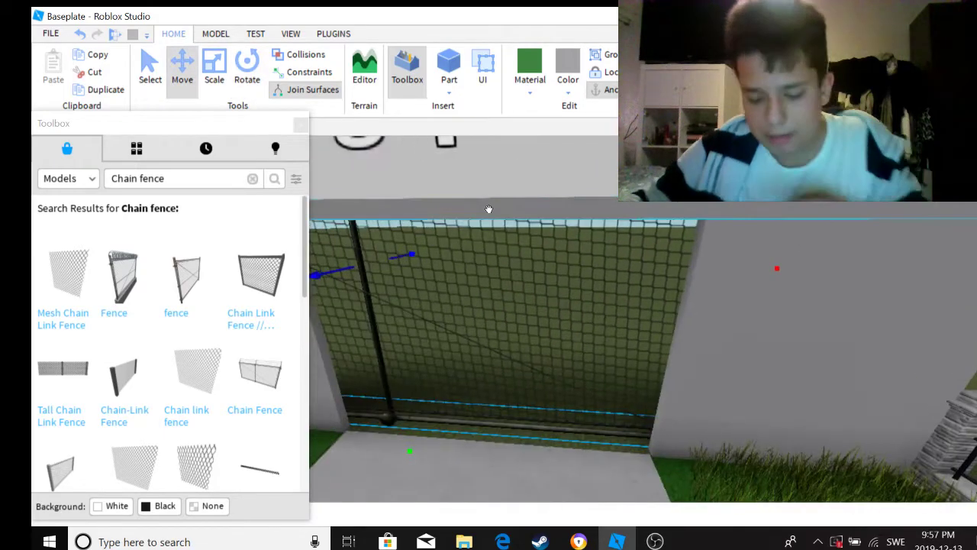
Step: Insert the Fence model with barbed wire, move it to the gateway opening, and turn it parallel to the wall
click(128, 276)
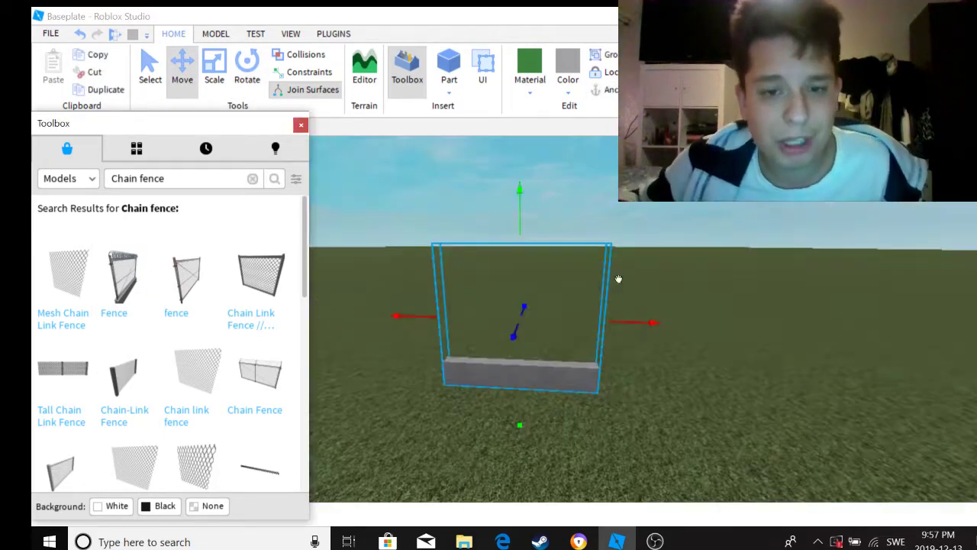
key(w)
key(s)
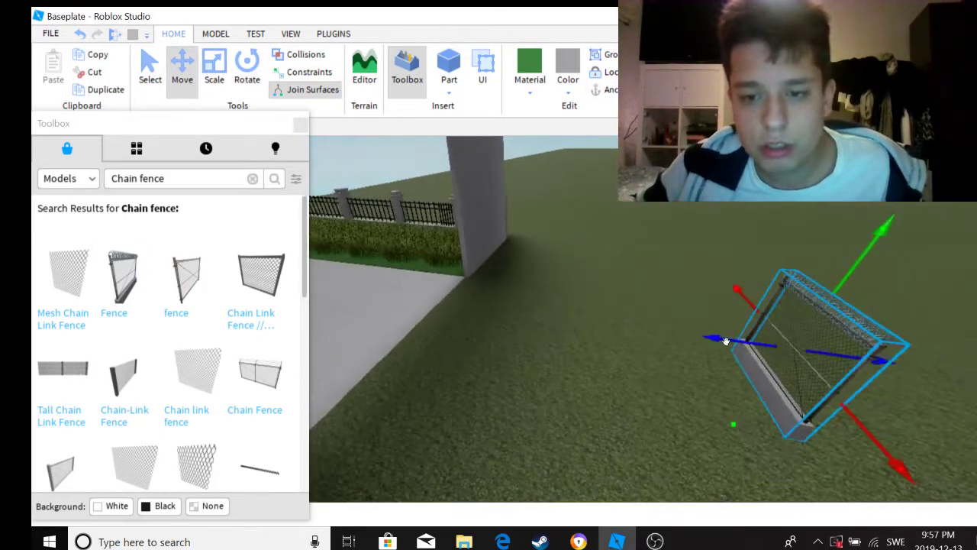
key(d)
drag(532, 326, 474, 301)
key(ctrl+r)
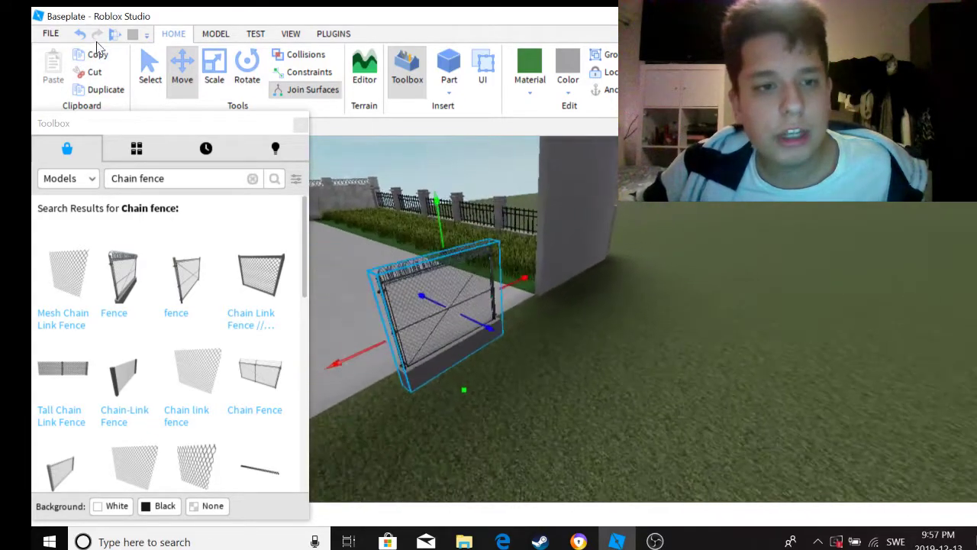
Step: Remove the concrete base block from the barbed-wire fence model and reselect the whole fence
click(215, 70)
right_drag(427, 229, 568, 358)
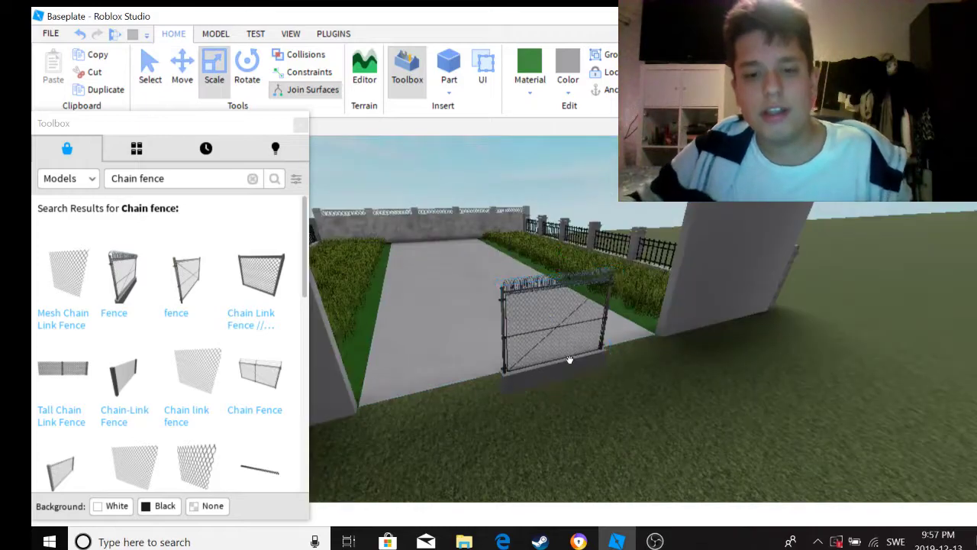
scroll(572, 367, up, 2)
click(291, 34)
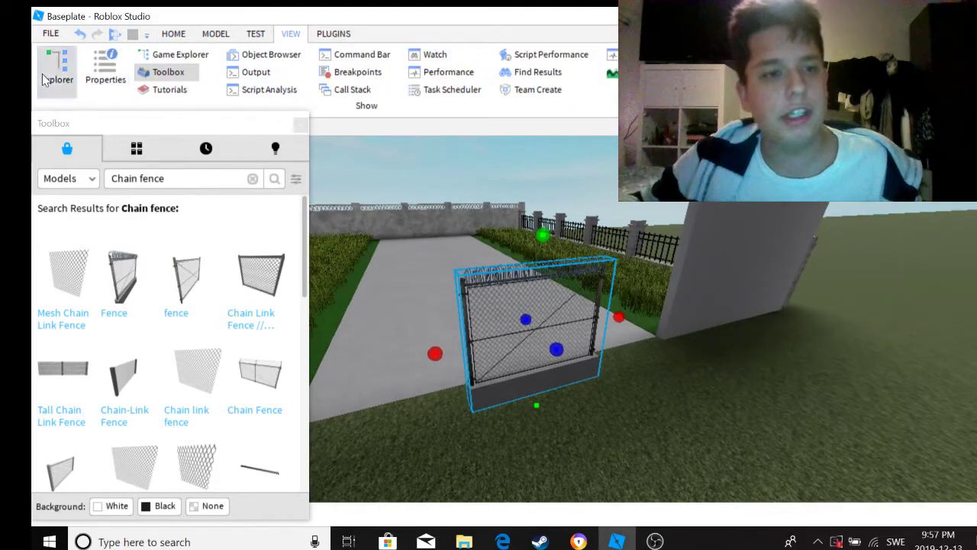
click(57, 68)
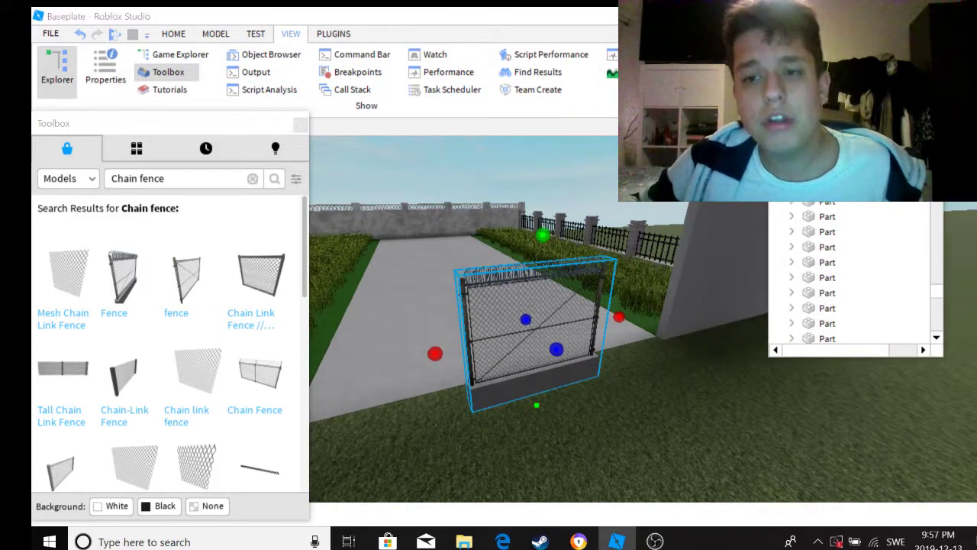
key(ctrl+u)
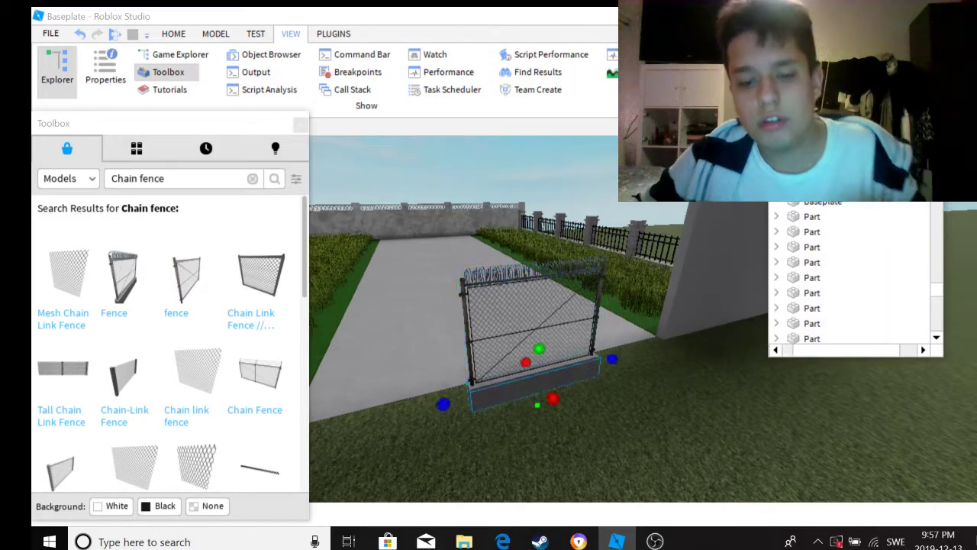
click(730, 224)
click(604, 266)
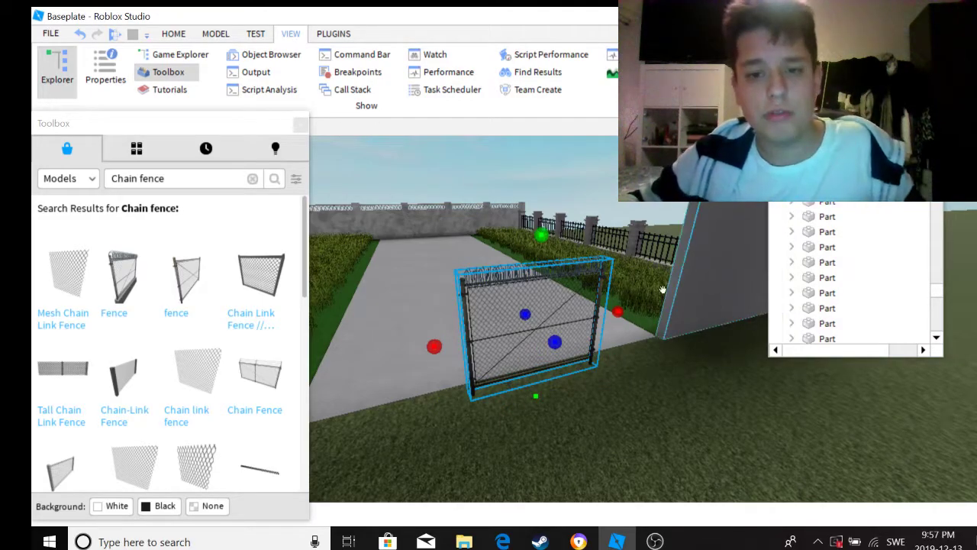
Step: Scale the barbed-wire fence up to nearly fill the gateway opening
scroll(622, 313, up, 5)
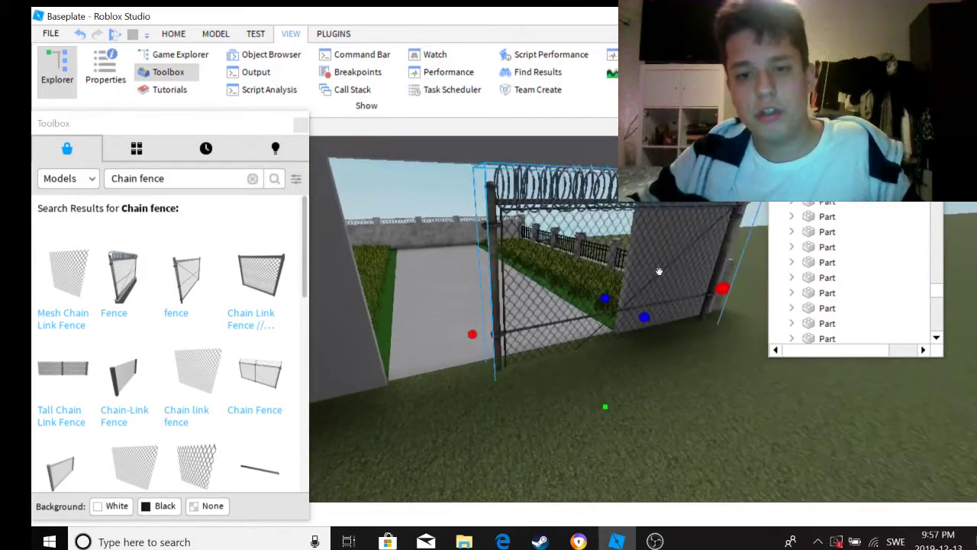
drag(474, 333, 561, 310)
right_drag(582, 270, 493, 402)
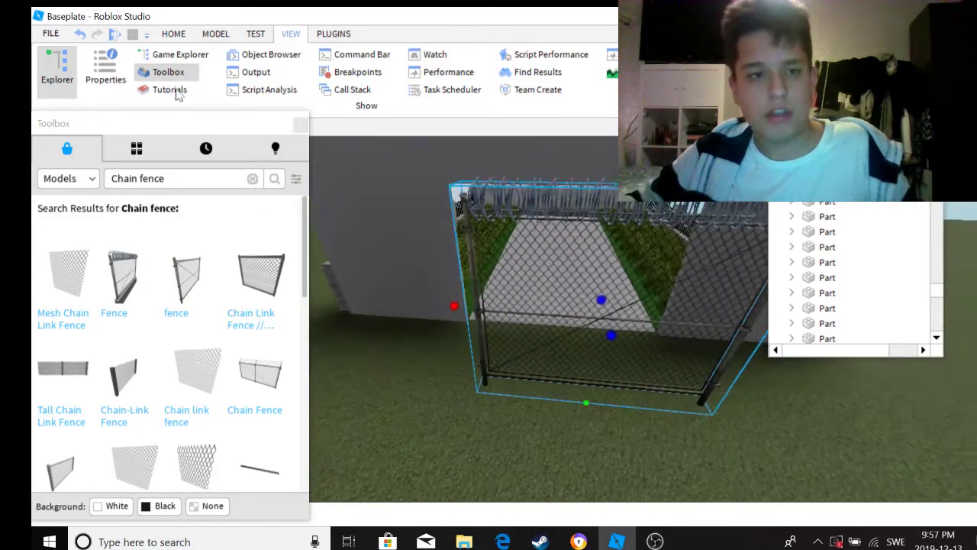
Step: Move the barbed-wire fence back into the gateway opening so it sits within the wall's thickness
scroll(206, 64, up, 3)
right_drag(688, 258, 565, 331)
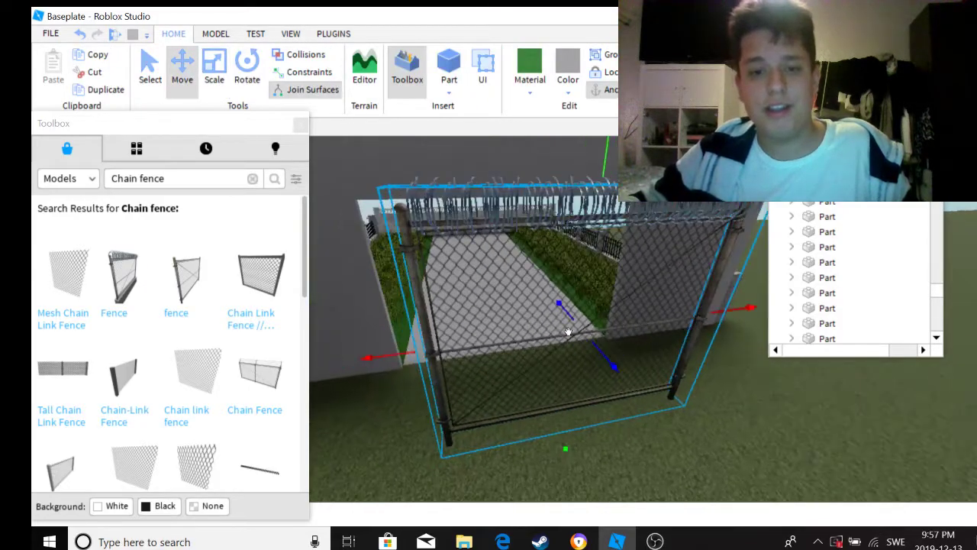
scroll(489, 300, down, 3)
scroll(508, 305, up, 5)
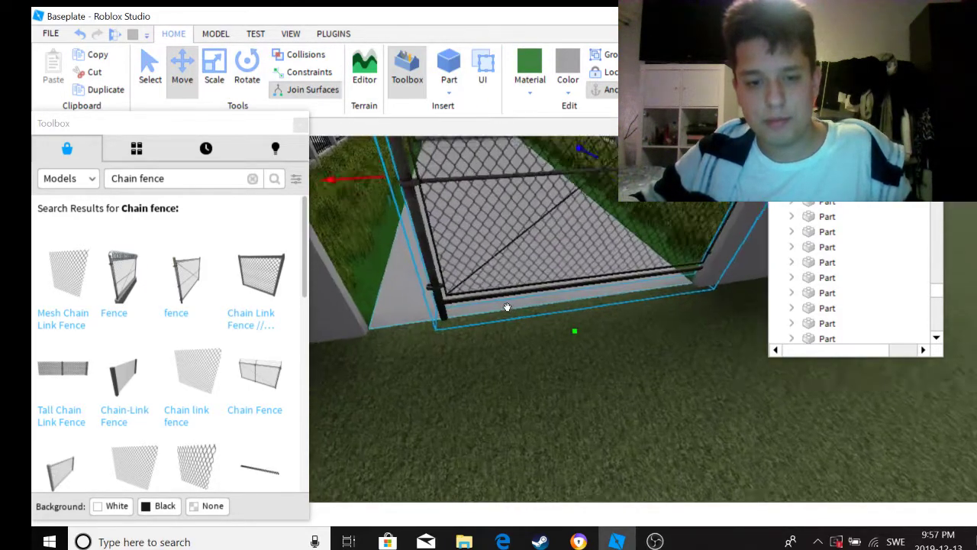
right_drag(518, 305, 513, 312)
scroll(384, 343, up, 4)
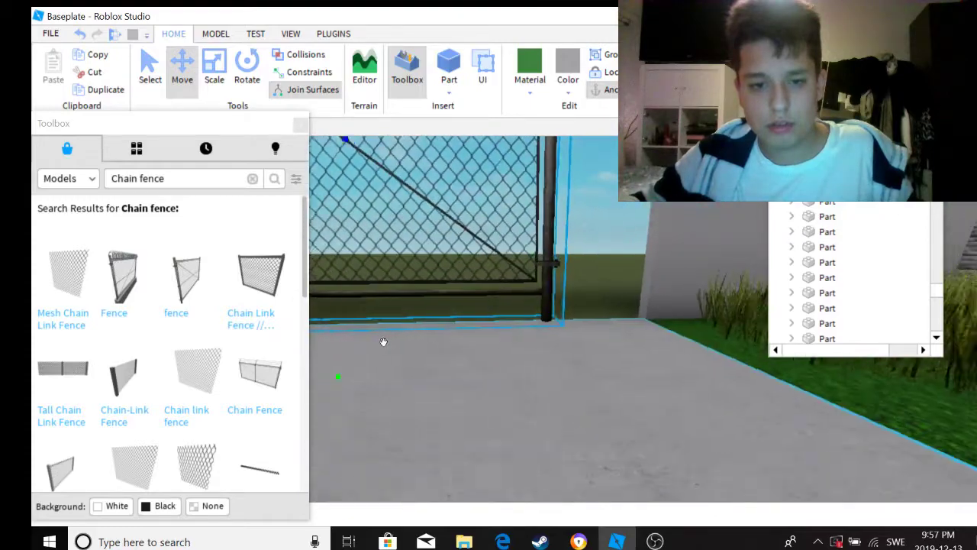
right_drag(441, 366, 432, 367)
scroll(436, 271, up, 4)
scroll(445, 273, down, 3)
right_drag(445, 272, 397, 324)
scroll(397, 325, down, 3)
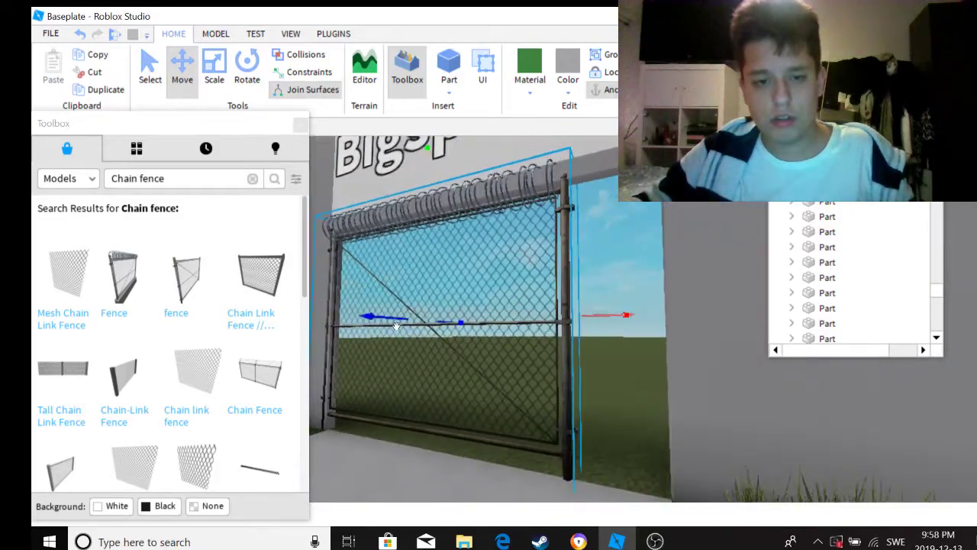
drag(385, 317, 396, 317)
click(218, 69)
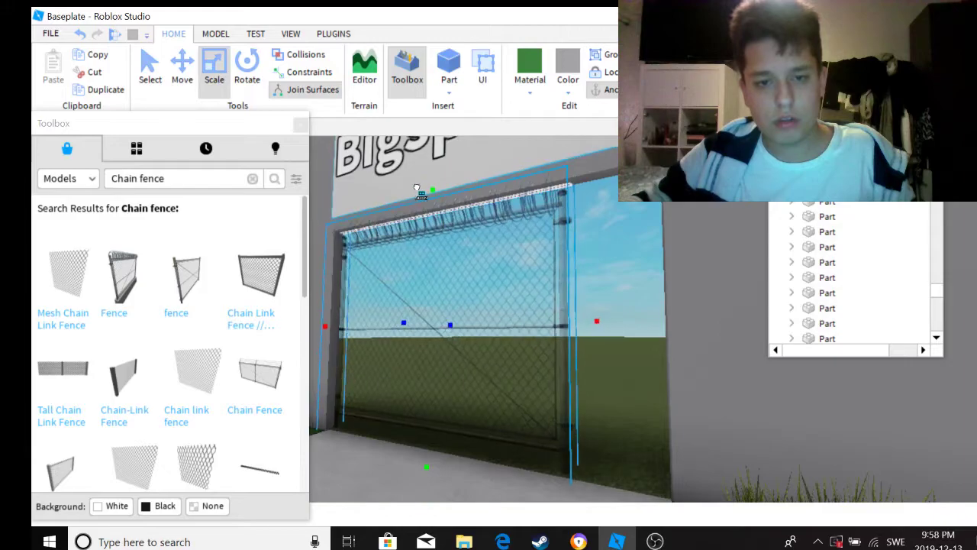
click(182, 69)
Step: Extend the wall parts on both sides of the gateway inward until they meet the barbed-wire fence
right_drag(428, 200, 637, 323)
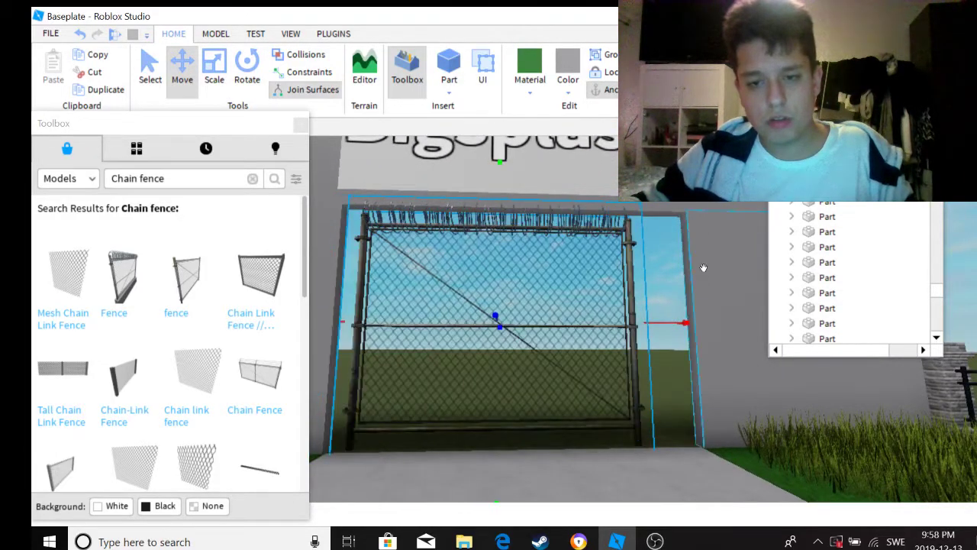
drag(647, 325, 602, 326)
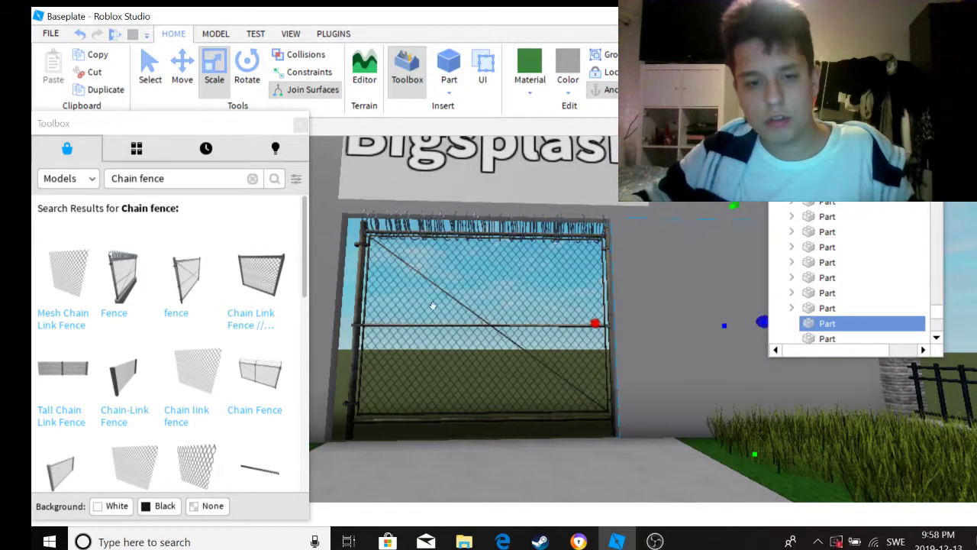
key(a)
click(420, 322)
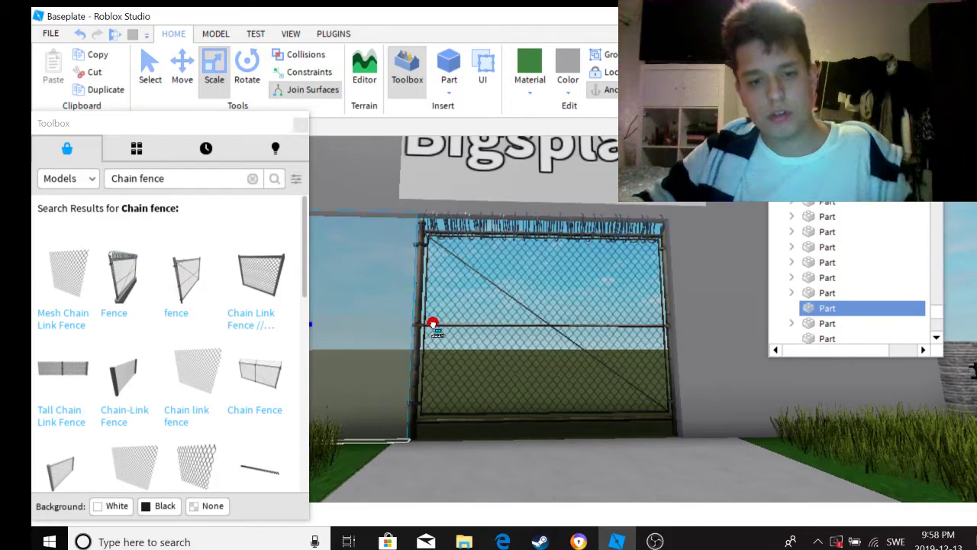
right_drag(435, 330, 640, 210)
scroll(460, 289, up, 3)
scroll(459, 290, down, 5)
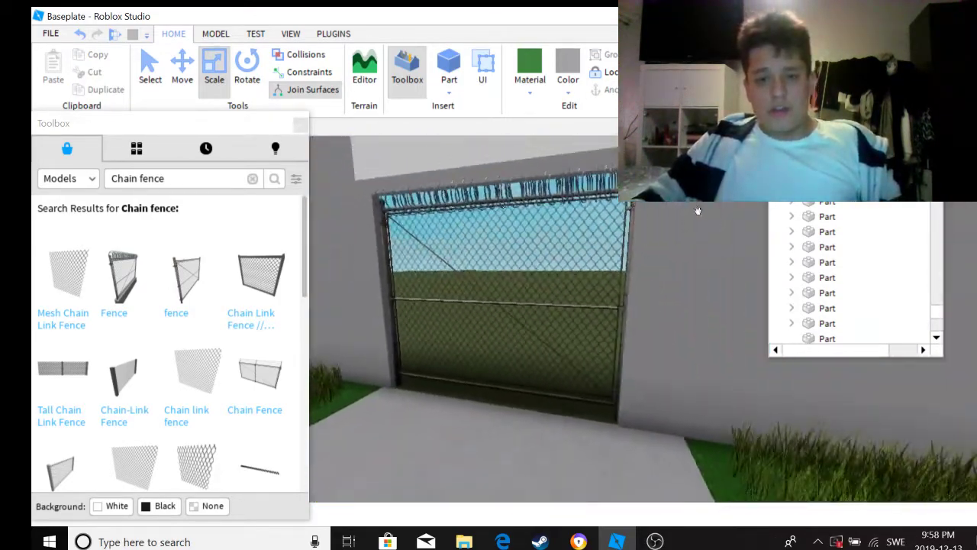
Step: Search the model library for "Sign" and insert the grey "Sign - Input your own..." model
scroll(640, 210, down, 5)
click(251, 180)
text(Sl)
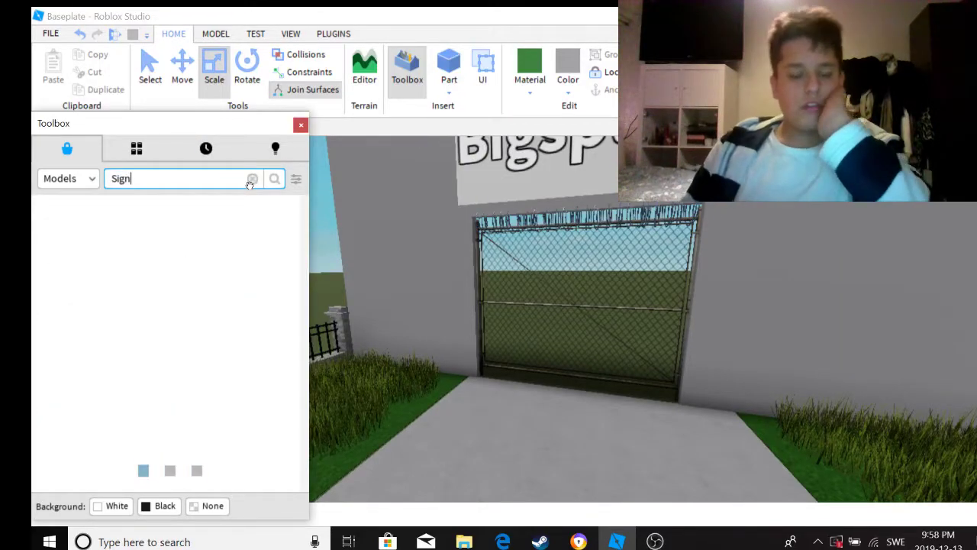
text(gn)
key(Return)
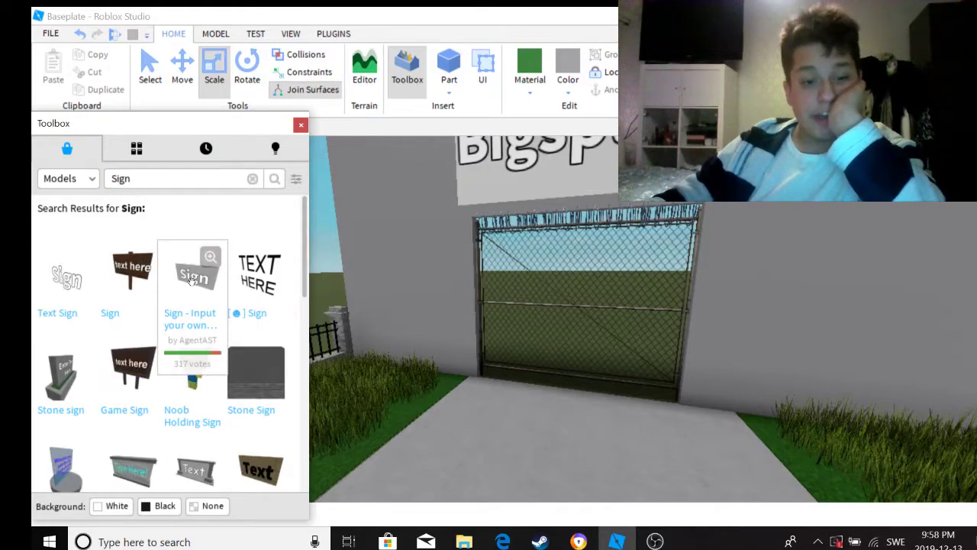
click(192, 281)
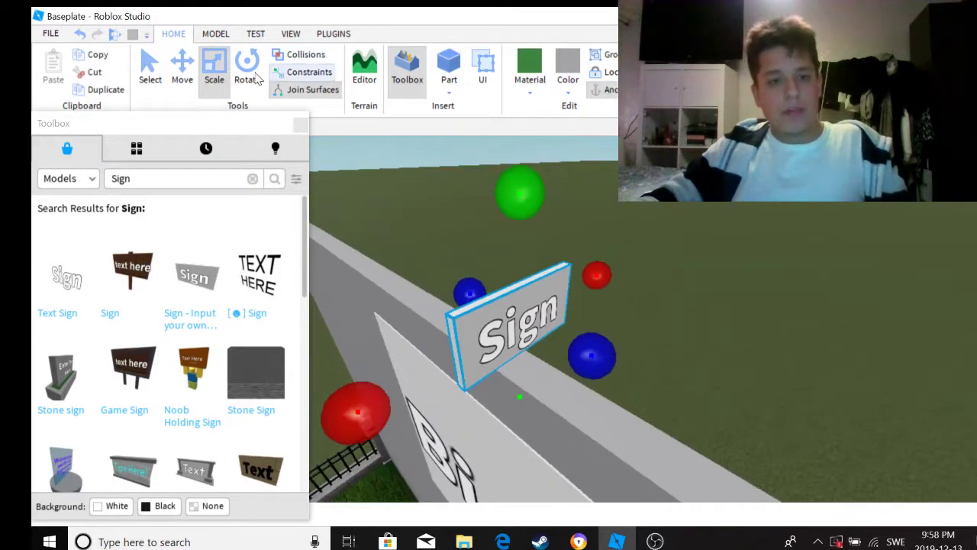
Step: Rotate the new sign parallel to the gateway wall and place it on the wall beside the fence
click(247, 68)
click(698, 388)
click(563, 318)
drag(697, 400, 439, 458)
scroll(504, 347, up, 10)
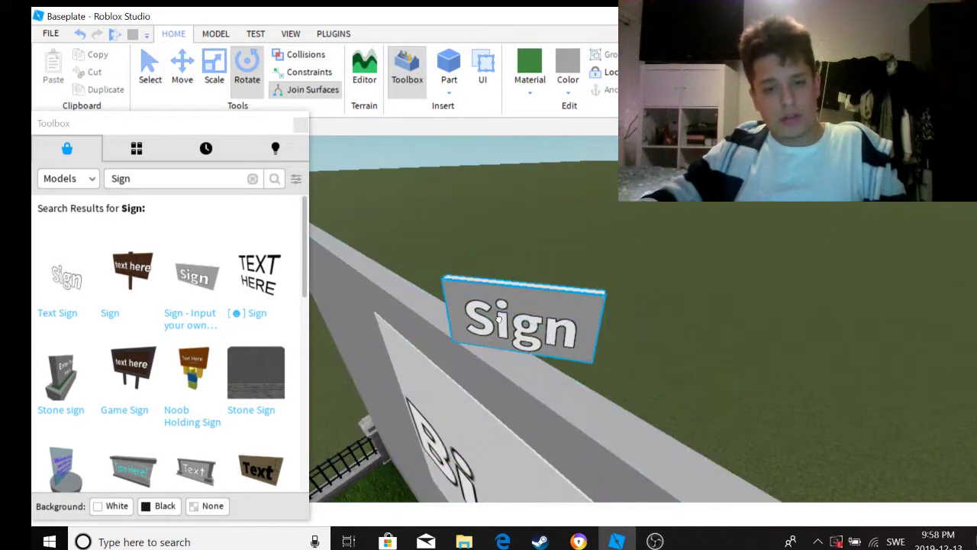
right_drag(504, 348, 476, 353)
drag(520, 258, 517, 323)
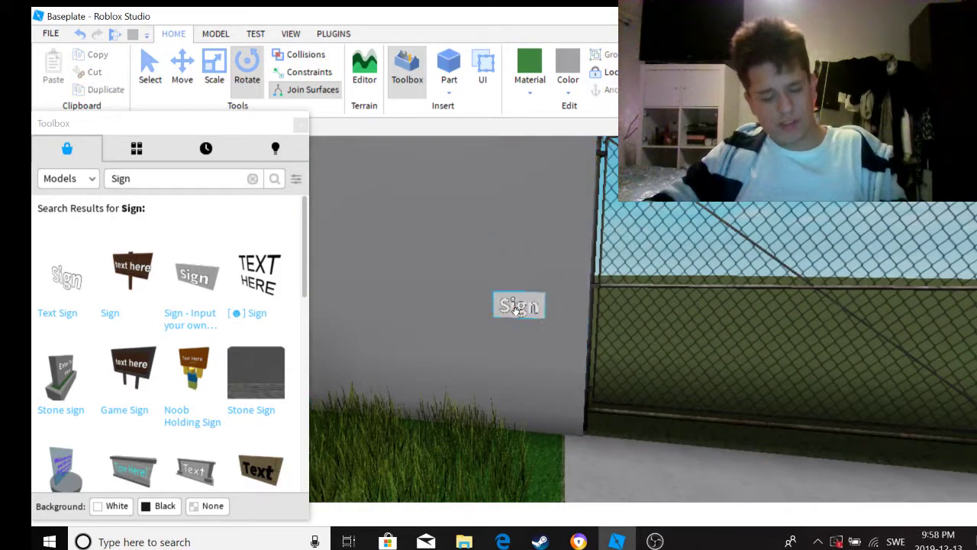
Step: Expand the new sign's SurfaceGui in the object tree and display the text properties of its TextLabel
click(291, 33)
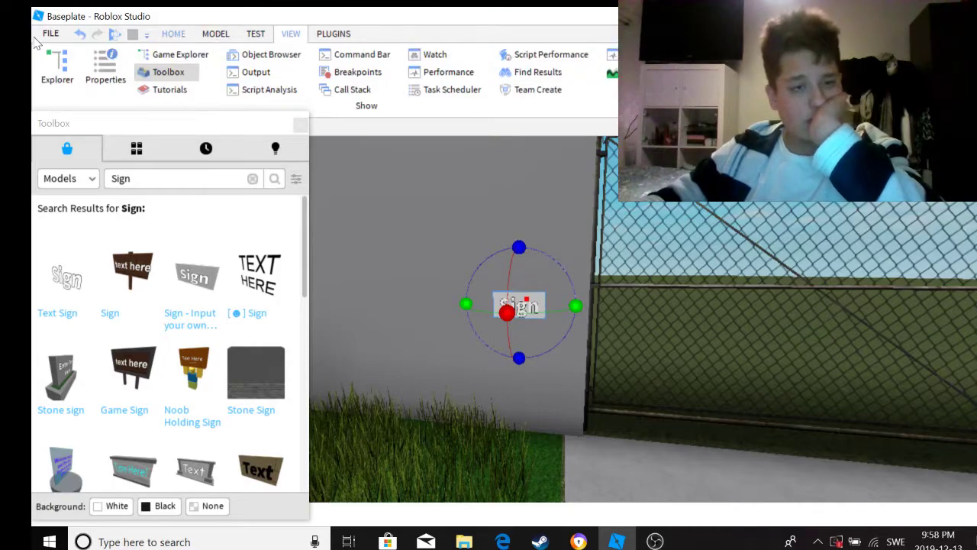
click(56, 69)
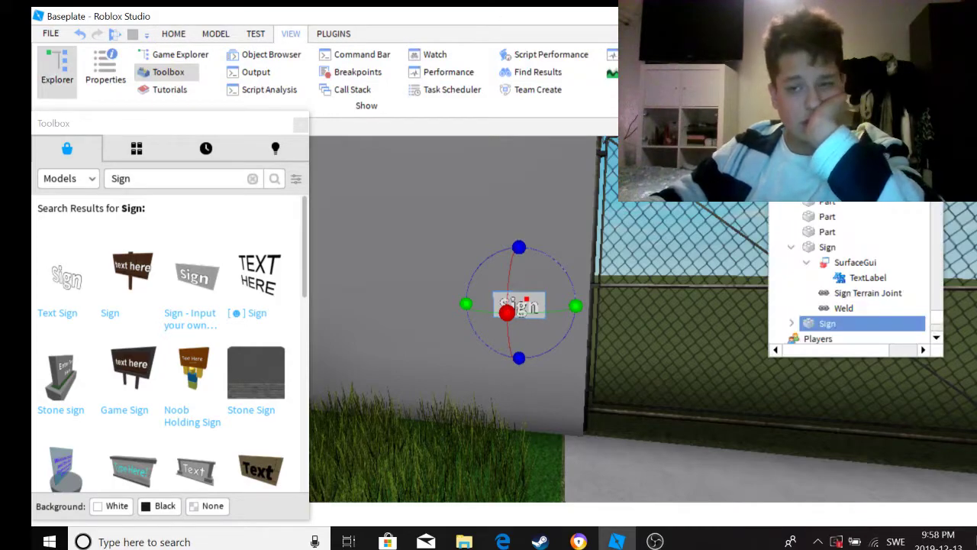
double_click(827, 324)
scroll(840, 290, down, 3)
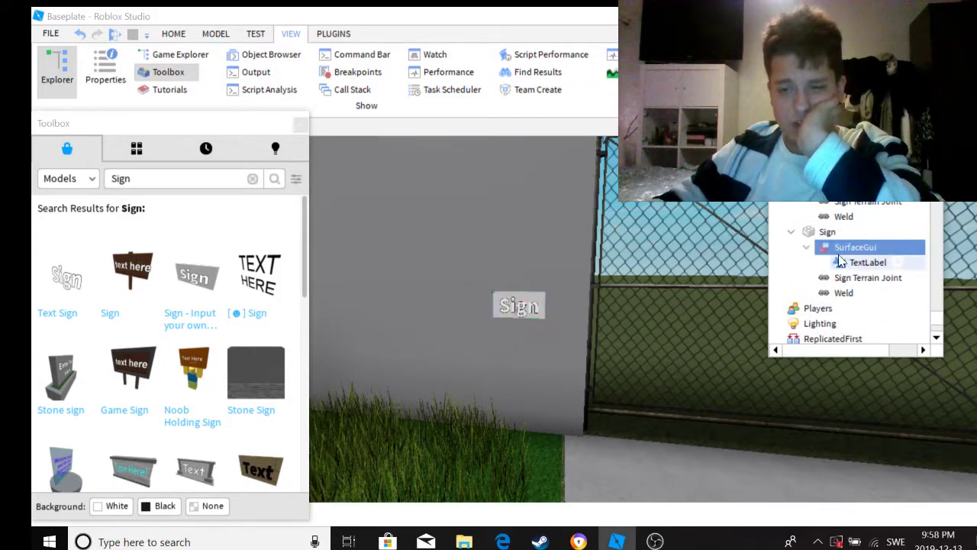
click(300, 124)
click(105, 68)
scroll(160, 272, down, 5)
scroll(161, 271, down, 5)
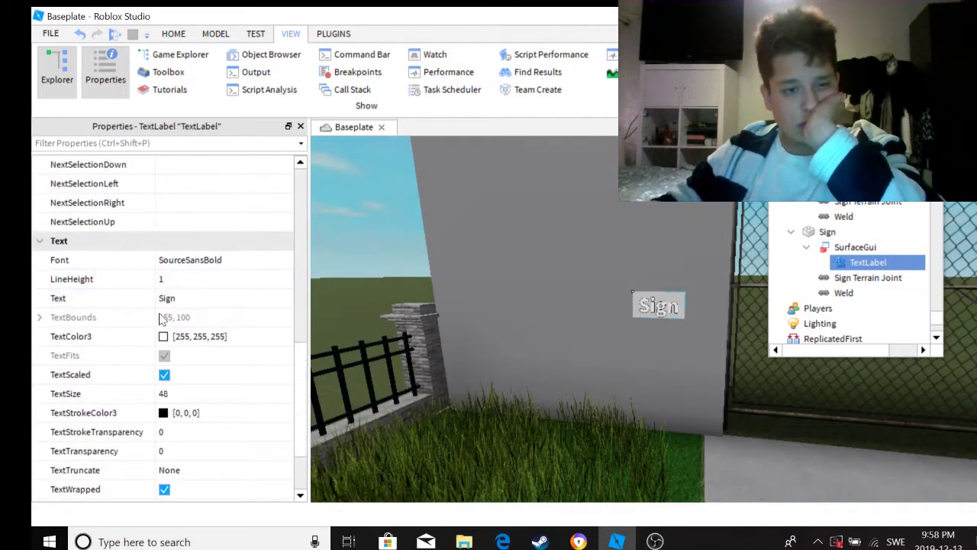
Step: Make the sign read "We are building the new waterpark! It will have the best slides and Bluewaka from the old Bigsplash is coming here too! Stay tuned!"
click(166, 297)
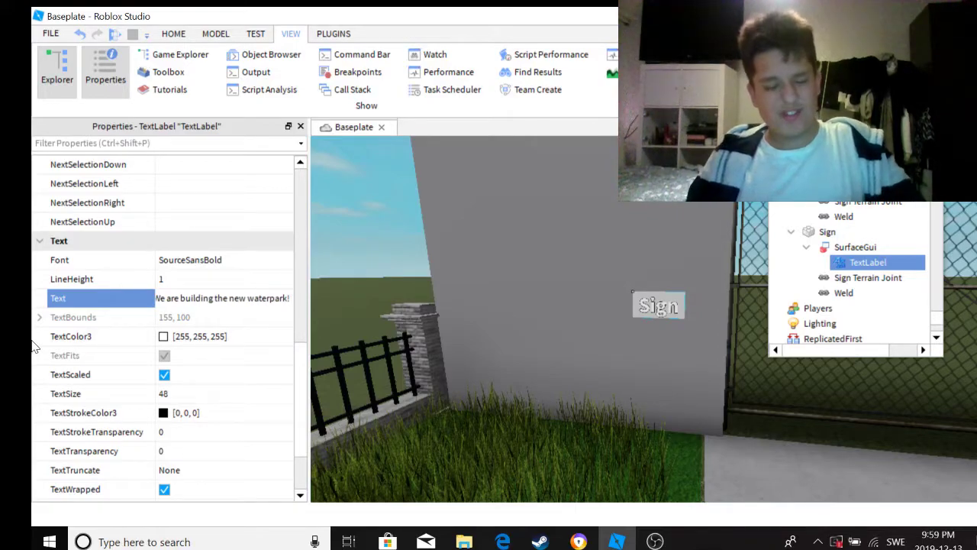
text(will have)
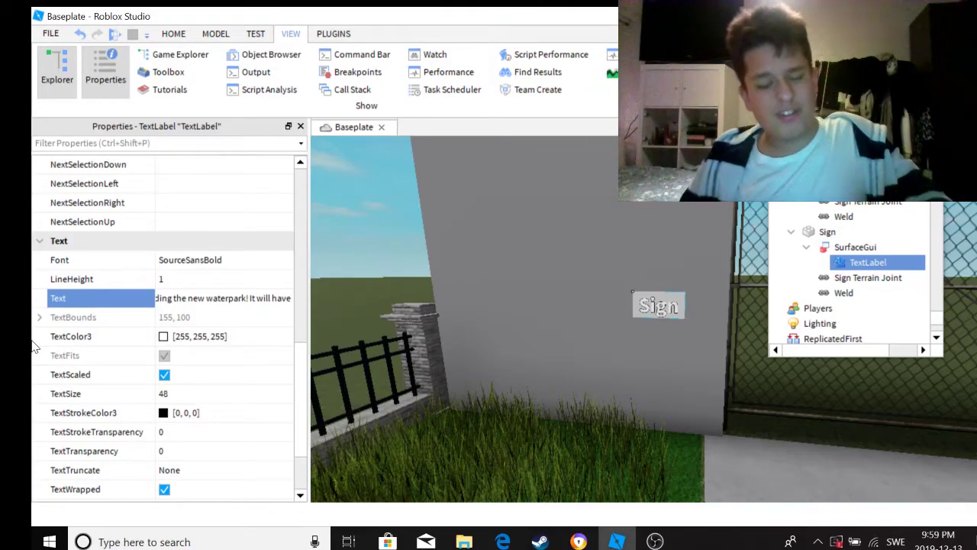
text(the)
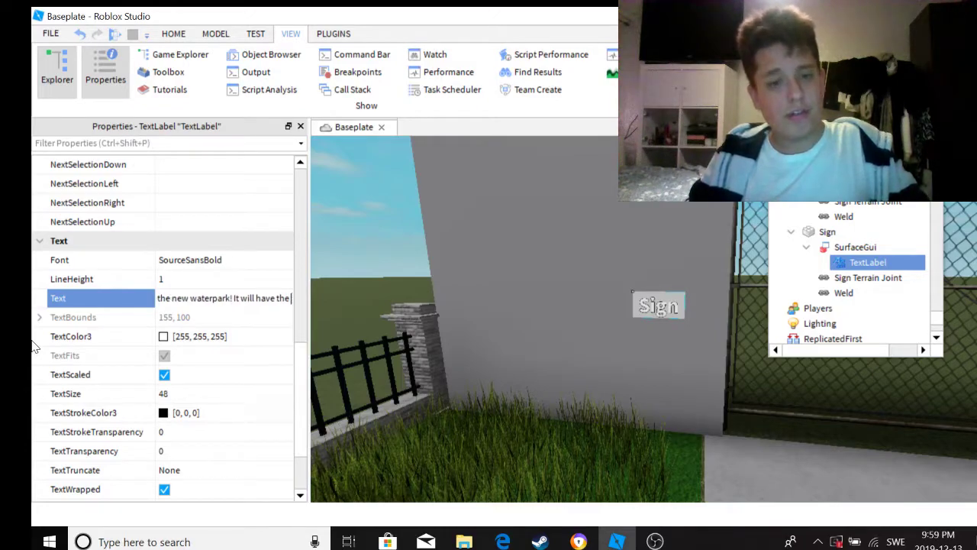
text( best slides an)
text(d)
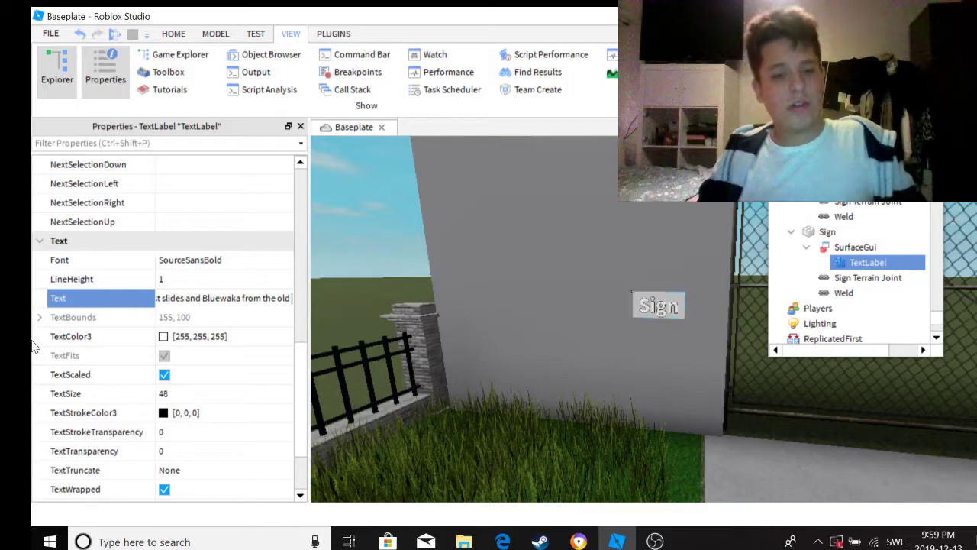
text(ash)
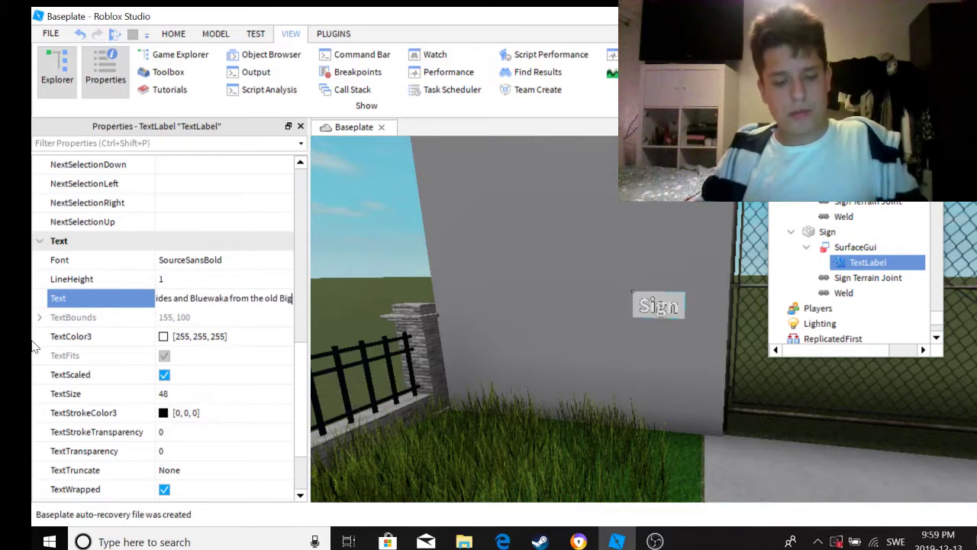
text( is co)
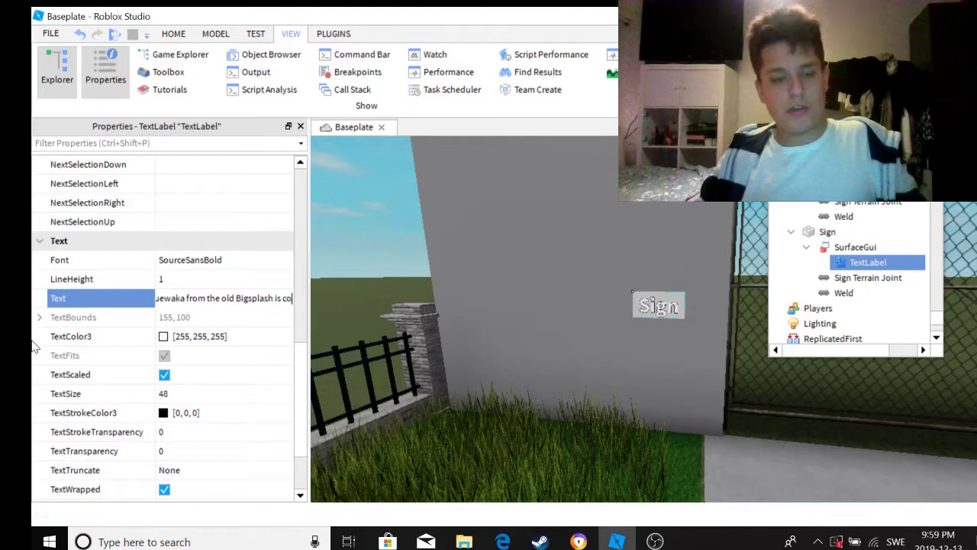
text(ming here too)
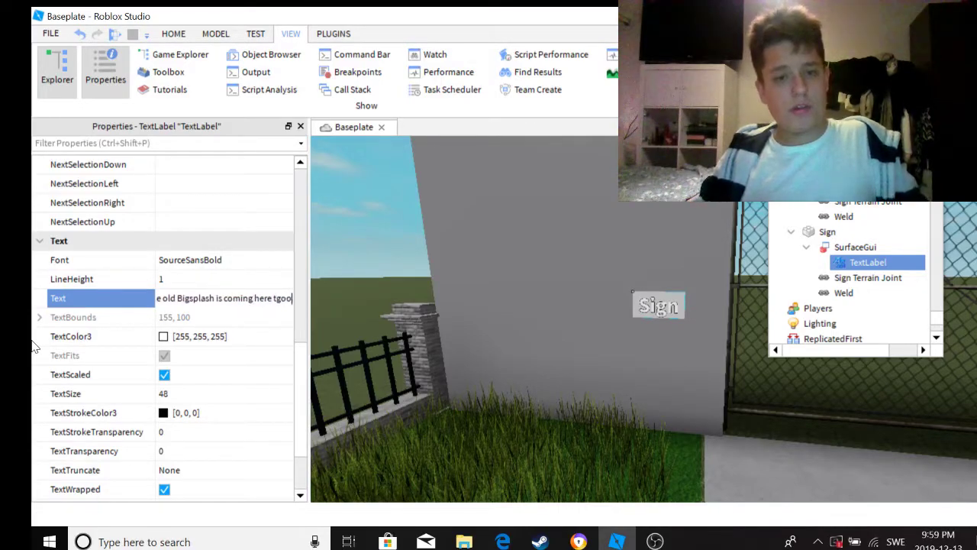
text(!)
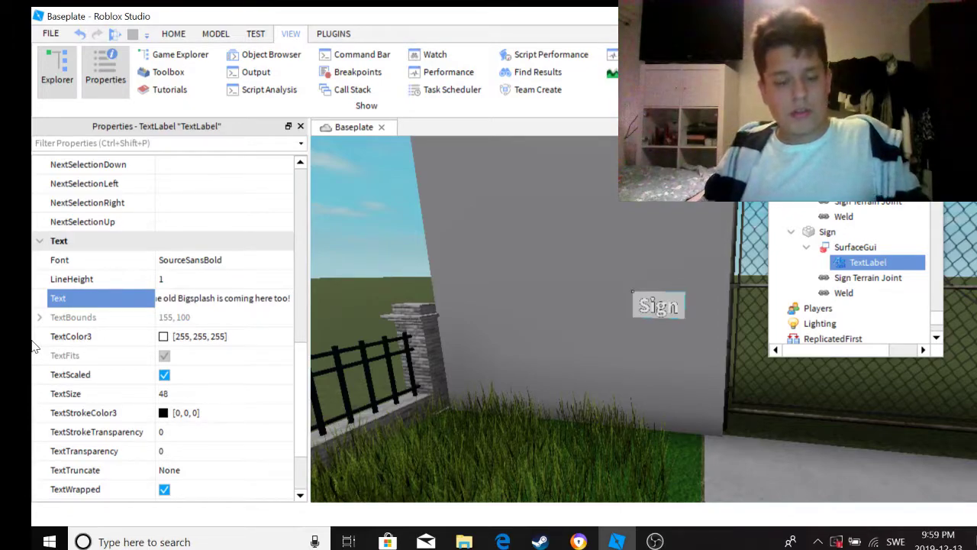
text( Stay tuned!)
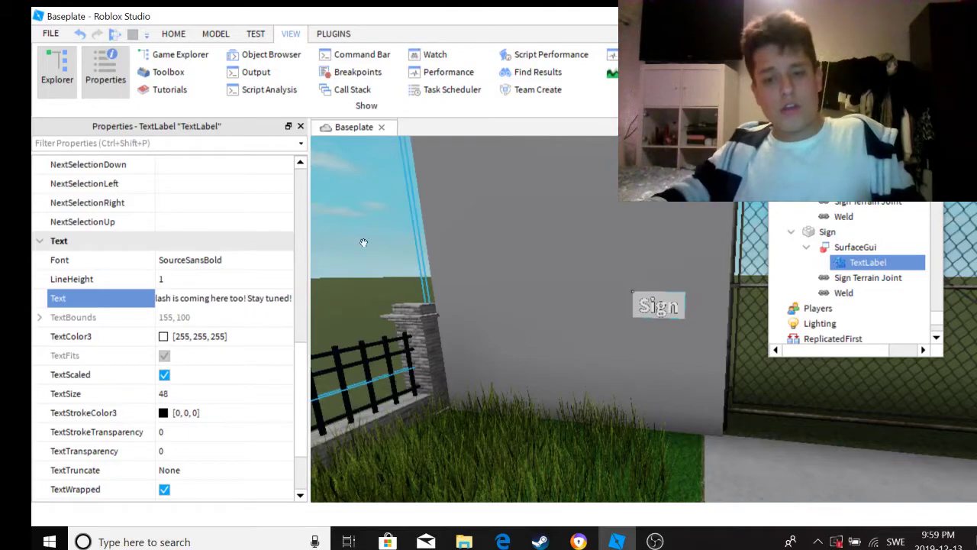
key(Return)
Step: Scale the sign up to a height of 8.81 studs and widen it until the text is readable
scroll(637, 280, down, 2)
click(613, 263)
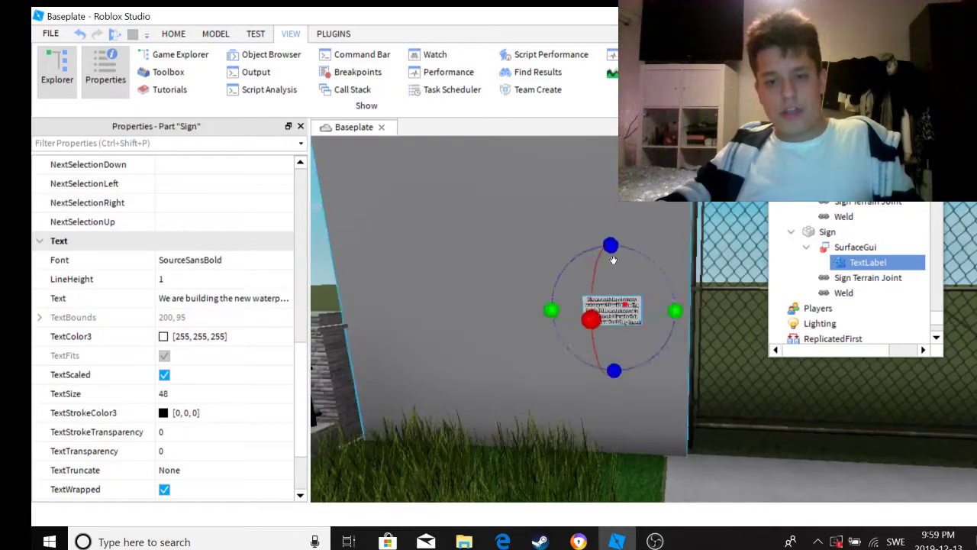
key(f)
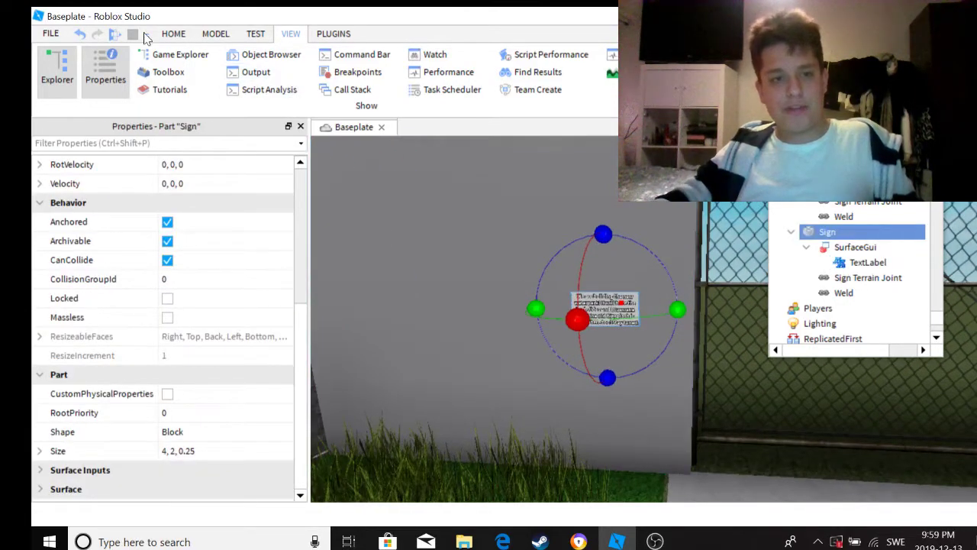
click(174, 34)
click(214, 68)
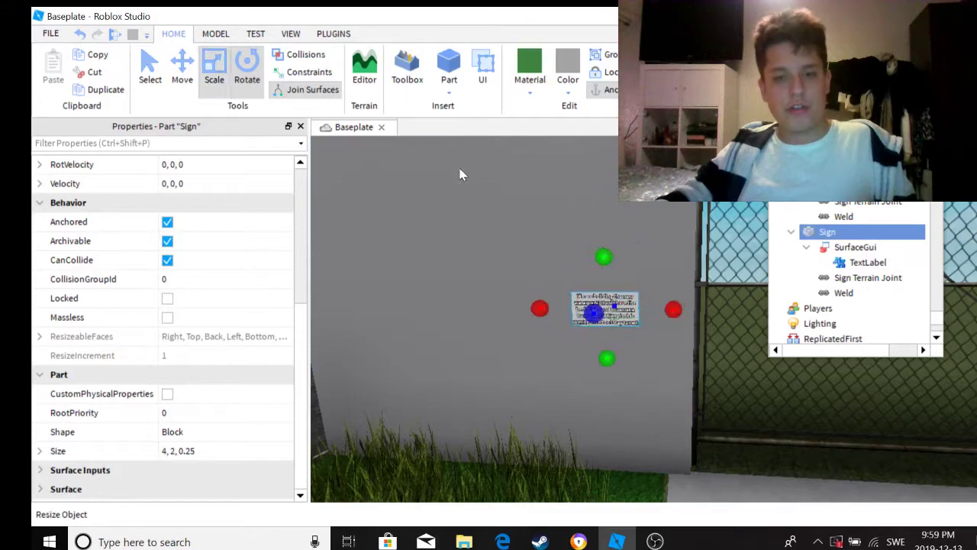
drag(606, 256, 603, 217)
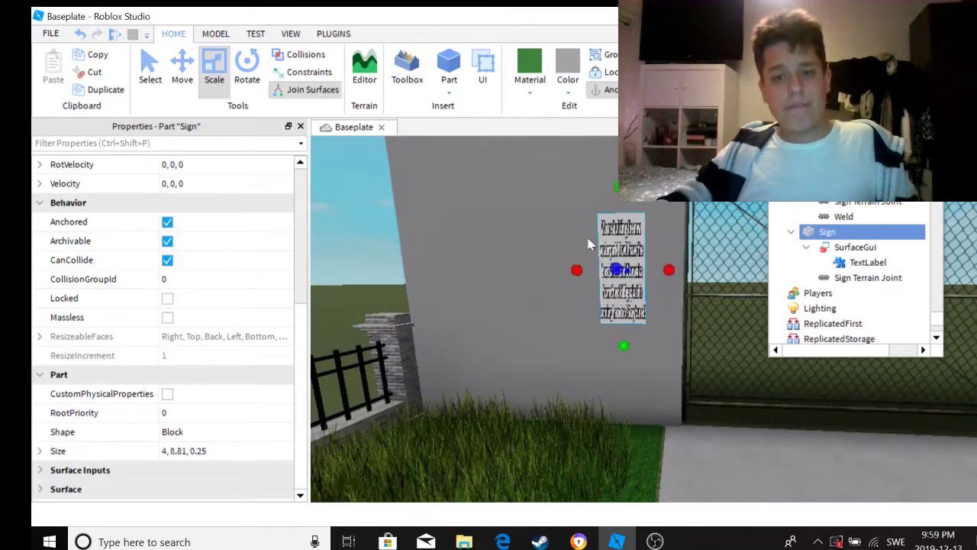
drag(576, 270, 420, 268)
Step: Check the enlarged sign's text and move the sign lower on the wall beside the gateway
click(182, 69)
click(615, 240)
scroll(616, 239, up, 5)
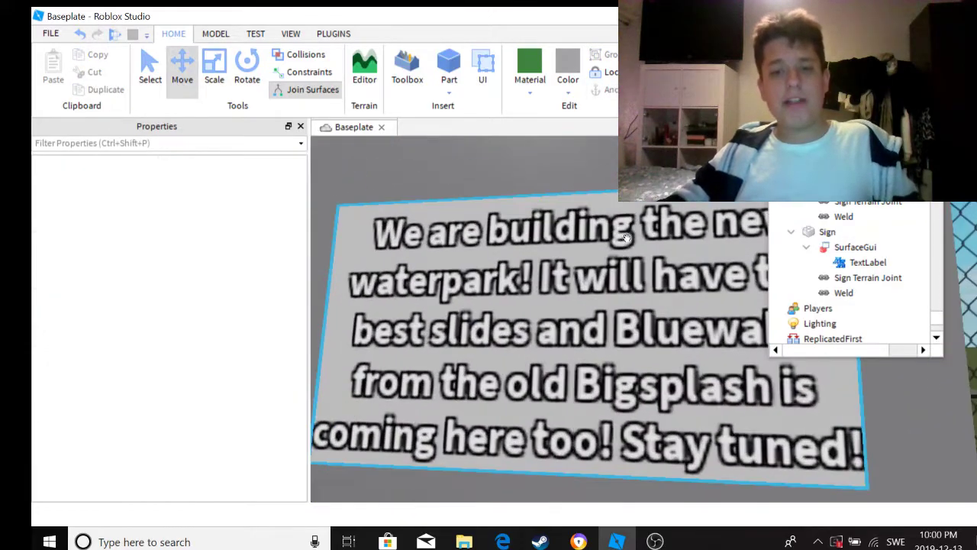
scroll(566, 281, down, 2)
right_drag(566, 280, 600, 323)
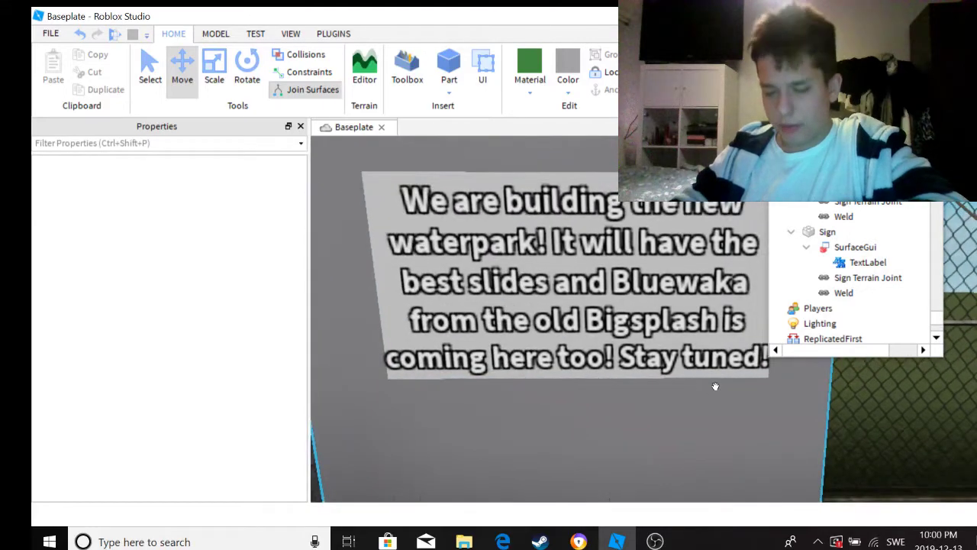
scroll(456, 221, down, 3)
click(456, 222)
scroll(535, 237, up, 3)
scroll(572, 232, down, 4)
drag(573, 232, 571, 275)
right_drag(571, 275, 698, 250)
scroll(698, 249, down, 5)
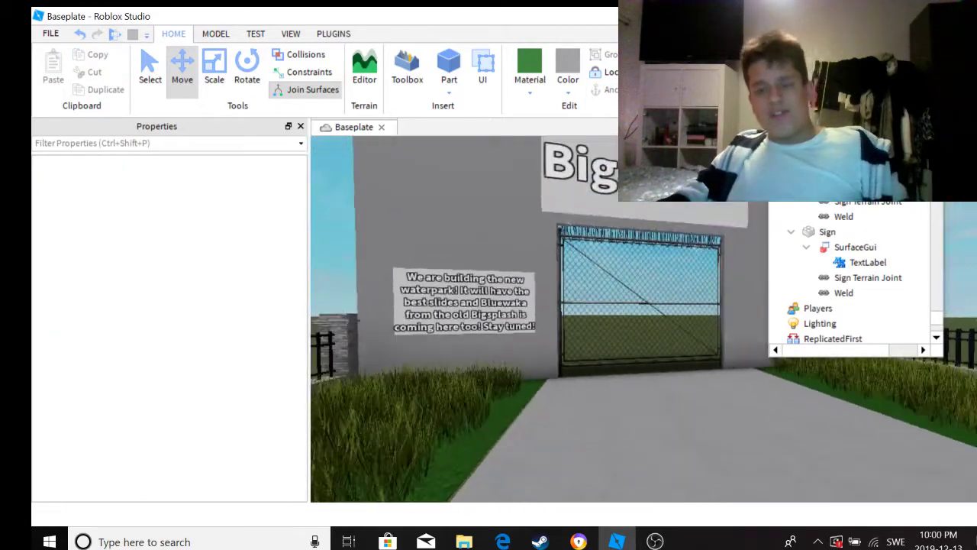
Step: Lengthen the invisible barrier along the side fence so its end meets the corner of the stone wall
scroll(830, 207, up, 2)
right_drag(830, 206, 761, 212)
click(761, 211)
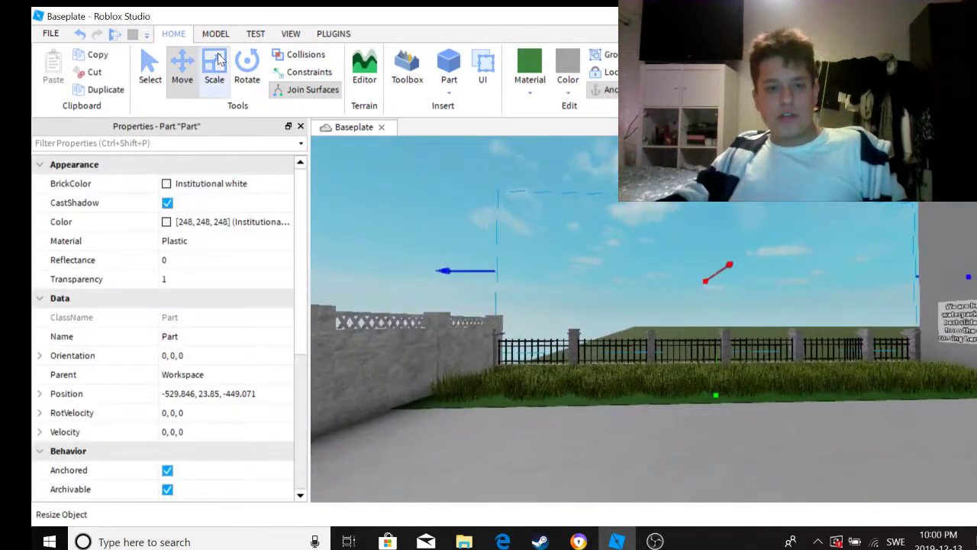
click(216, 65)
right_drag(483, 275, 484, 271)
drag(563, 199, 538, 196)
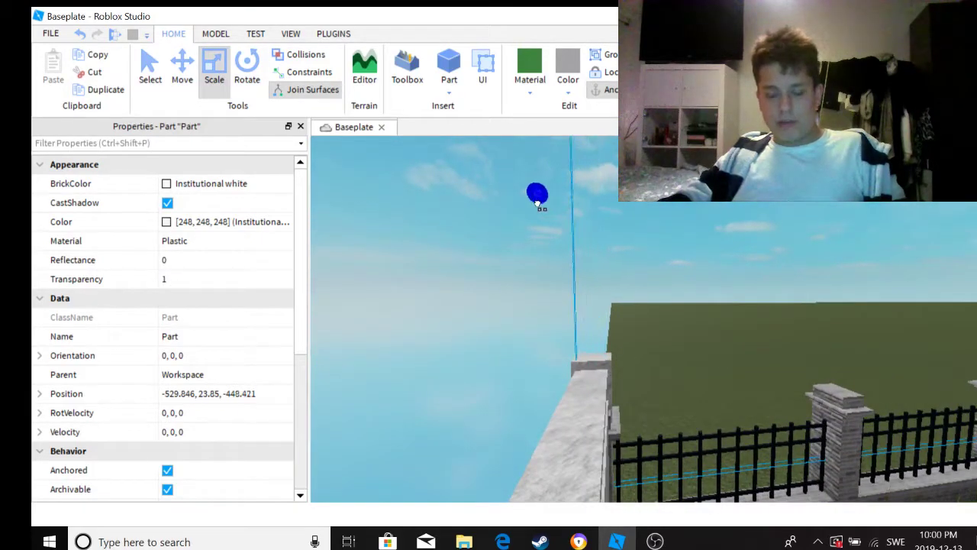
Step: Duplicate the fence barrier, shorten the copy at the wall corner and stretch it across the full width of the stone wall
right_drag(578, 216, 891, 255)
drag(891, 254, 484, 278)
right_drag(484, 278, 484, 278)
scroll(484, 278, down, 5)
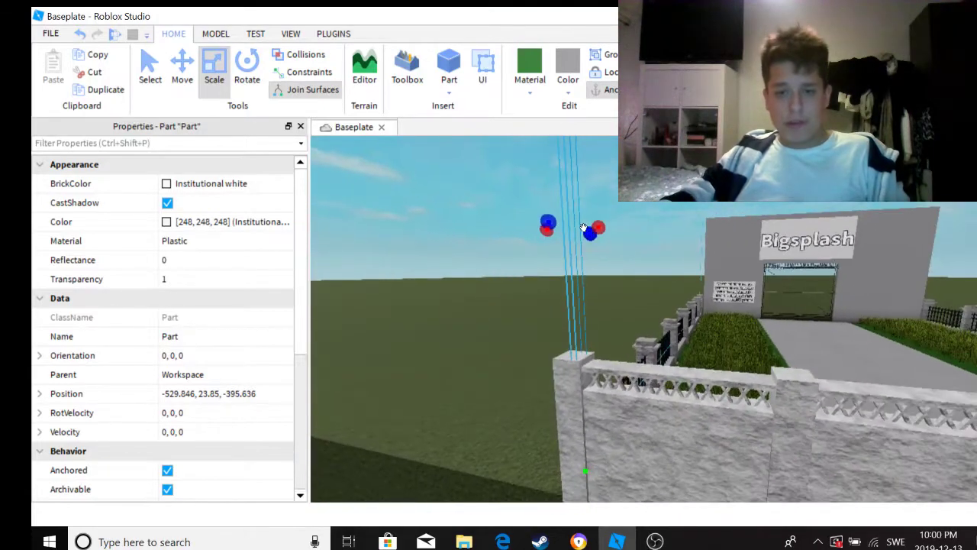
drag(598, 227, 646, 227)
right_drag(646, 227, 771, 248)
drag(773, 248, 794, 267)
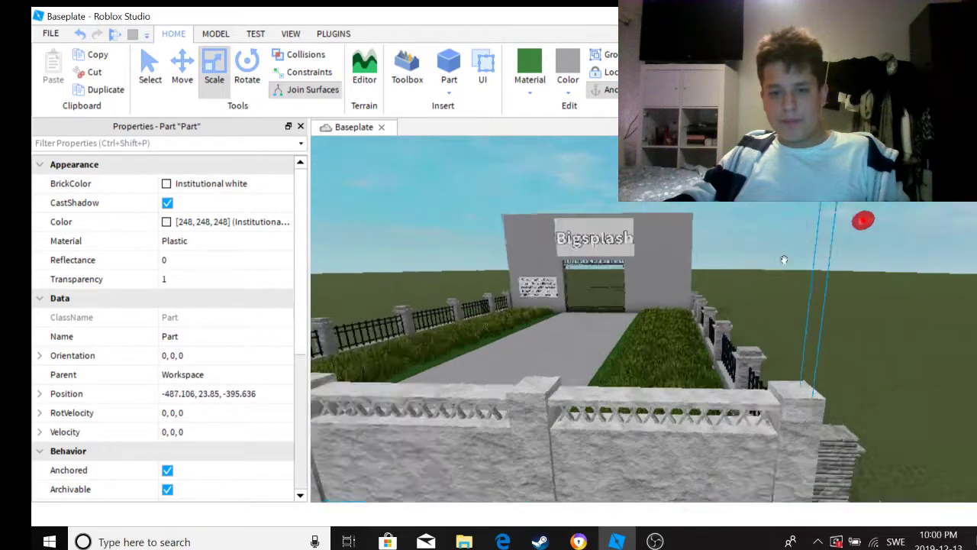
Step: Duplicate the stone wall's invisible barrier and move the copy down the path to the gateway fence, at about Z -502.83
scroll(733, 290, up, 6)
scroll(646, 279, up, 5)
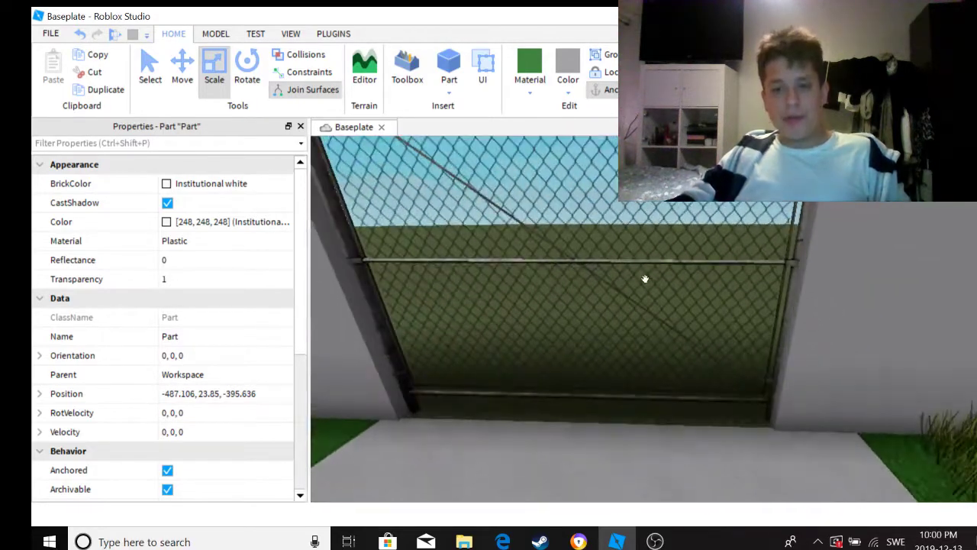
mouse_move(645, 277)
right_down()
mouse_move(629, 290)
mouse_move(640, 293)
right_up()
scroll(640, 292, up, 4)
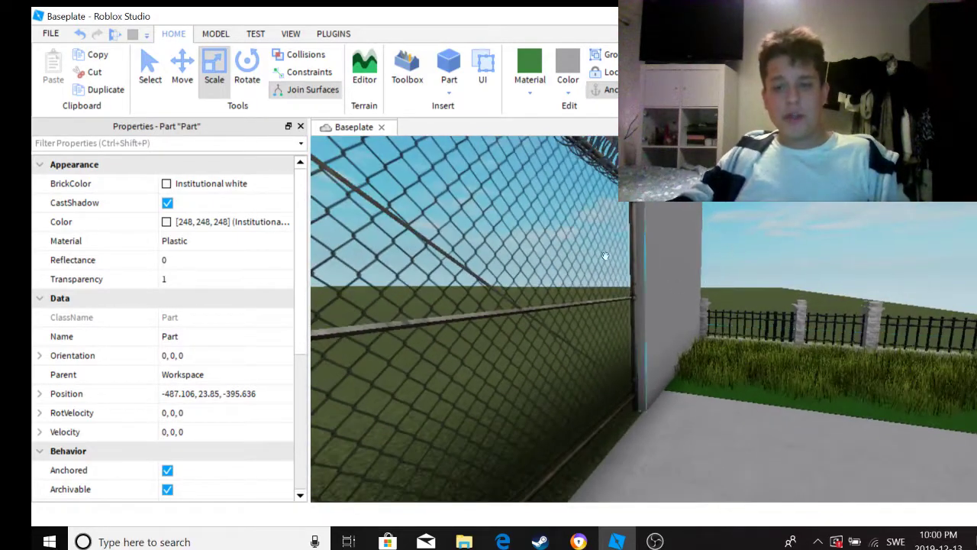
right_drag(445, 280, 765, 240)
click(735, 285)
click(766, 240)
click(196, 76)
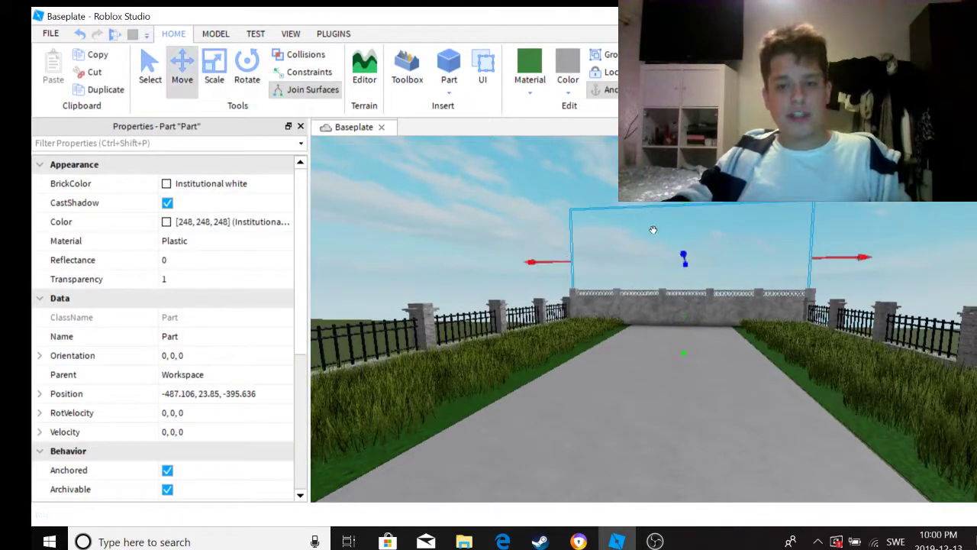
drag(623, 236, 497, 255)
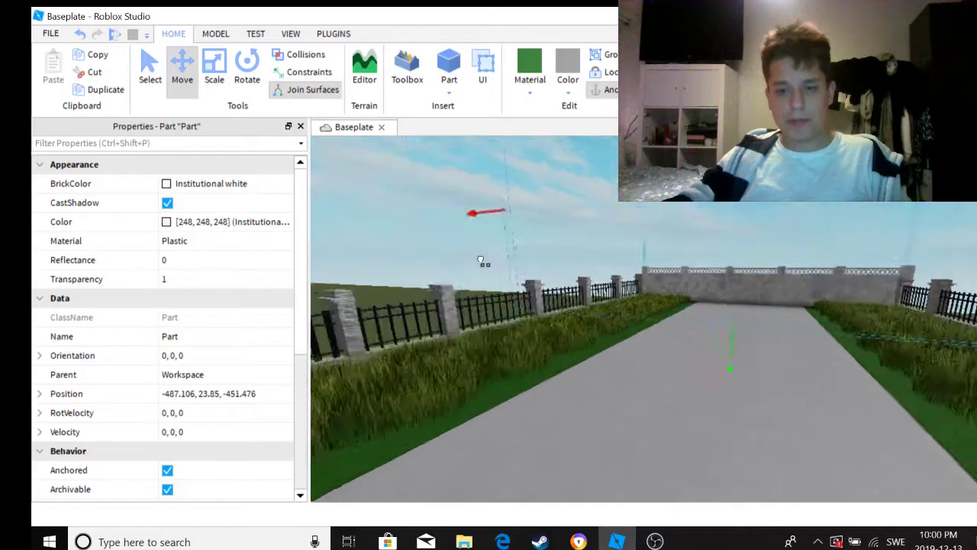
scroll(497, 255, up, 5)
right_drag(433, 243, 534, 256)
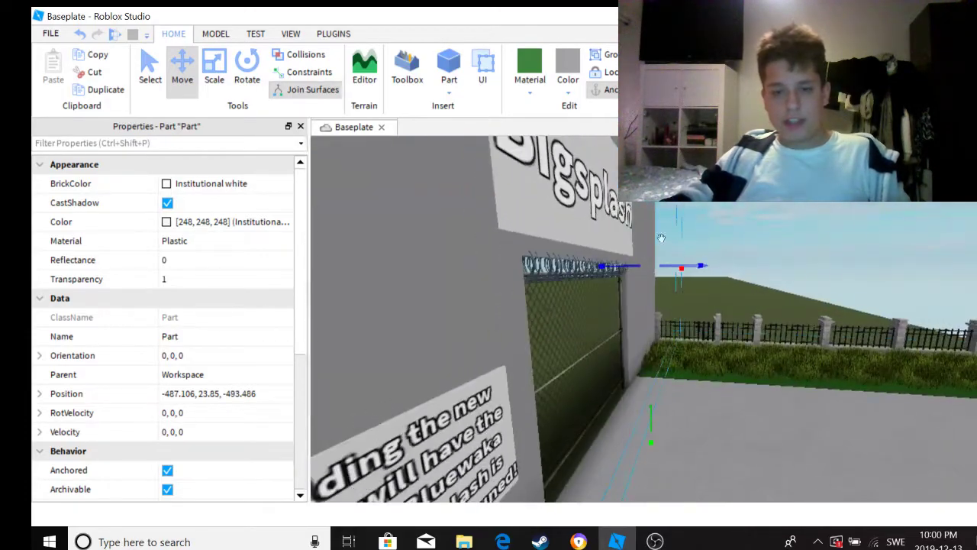
drag(534, 259, 693, 244)
scroll(763, 237, down, 3)
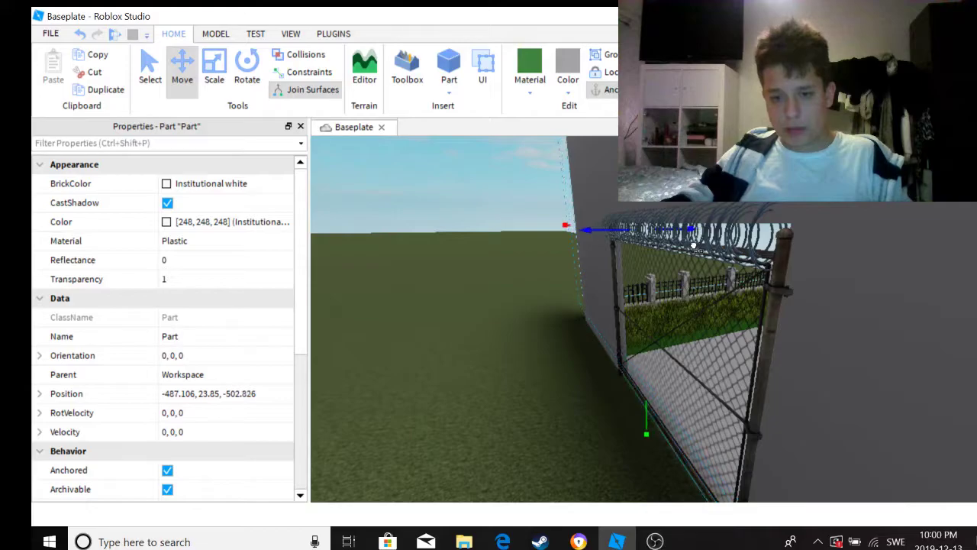
Step: Lower the gateway barrier to a Y position of 19.15 and nudge it closer to the gate at about Z -502.57
scroll(695, 252, down, 5)
right_drag(695, 252, 574, 252)
drag(574, 334, 578, 395)
right_drag(578, 395, 623, 325)
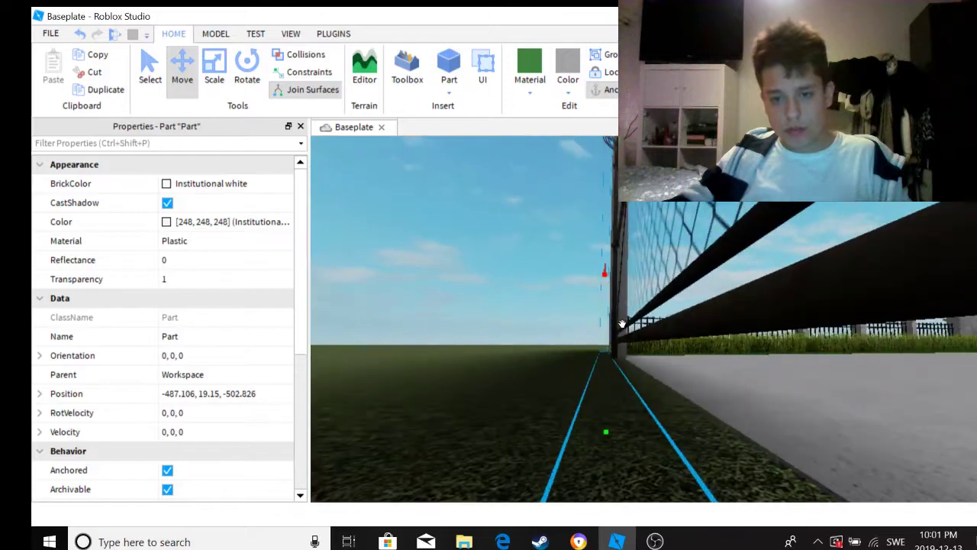
scroll(673, 241, up, 5)
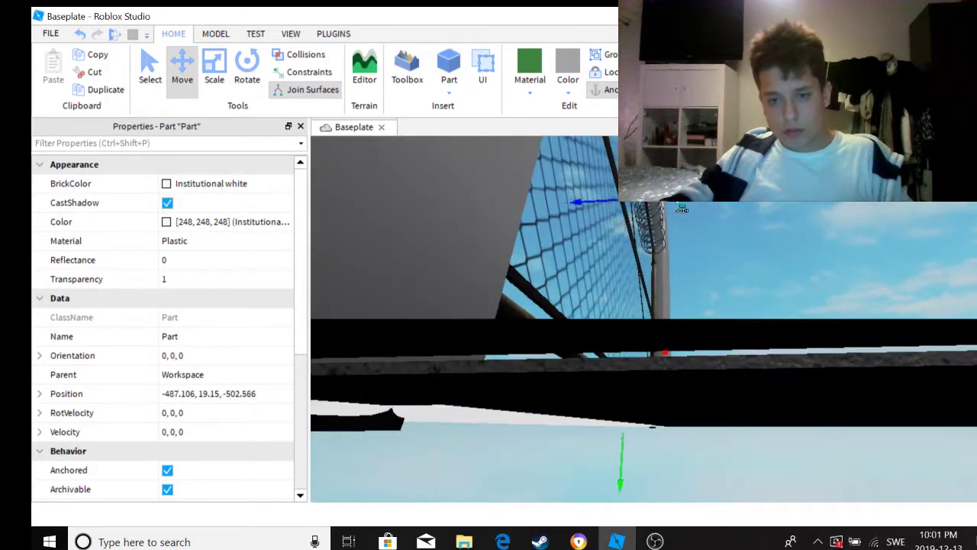
Step: Check the placement of the invisible barriers along the stone wall and both side fences
key(f)
mouse_move(657, 229)
right_down()
mouse_move(675, 218)
mouse_move(653, 221)
right_up()
click(644, 221)
click(641, 216)
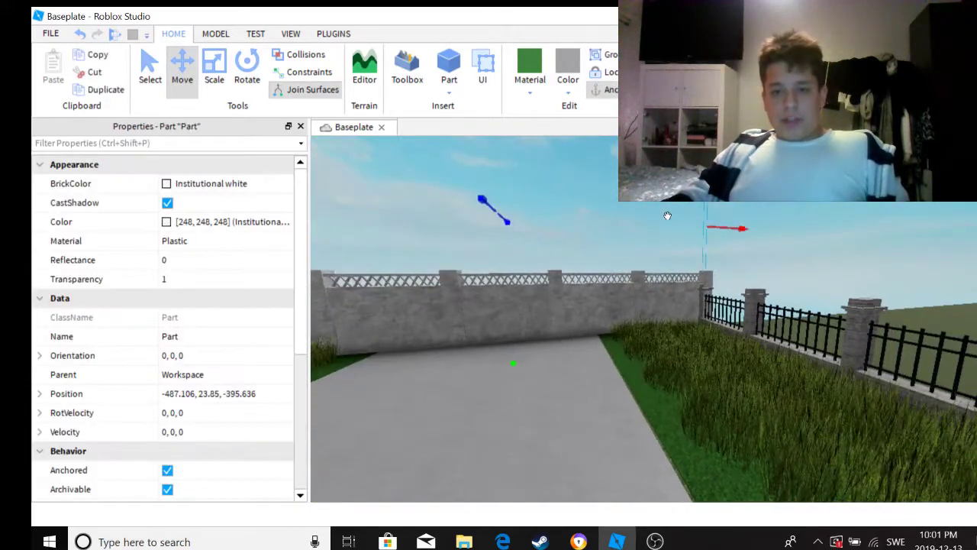
right_drag(713, 235, 651, 240)
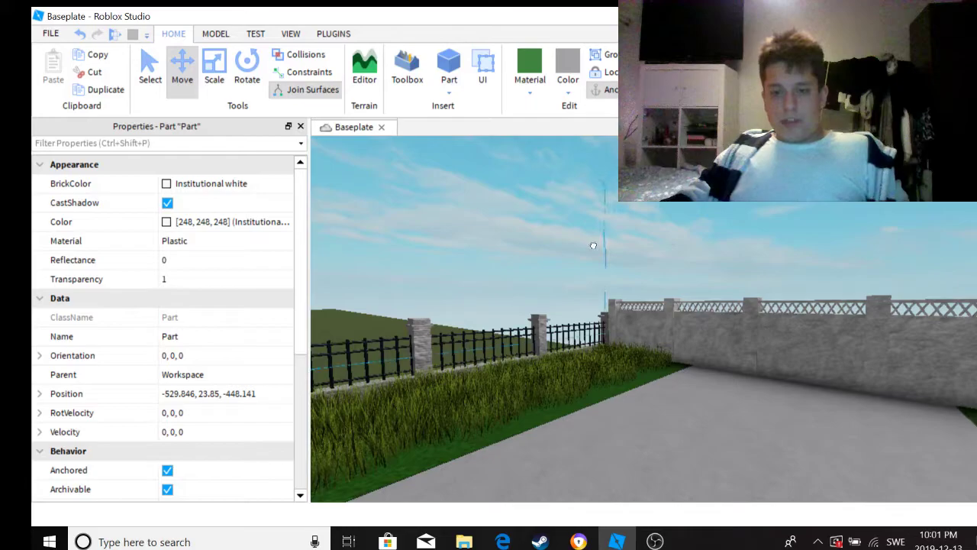
click(591, 244)
right_drag(591, 244, 638, 272)
scroll(643, 274, down, 3)
scroll(638, 273, up, 3)
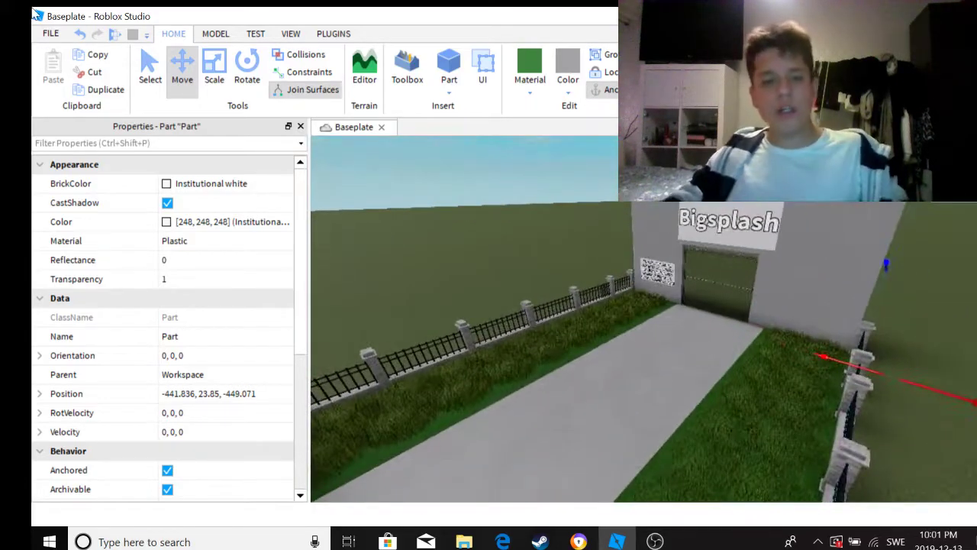
Step: Start publishing to Roblox as a new place and clear its default name in the basic settings
click(51, 34)
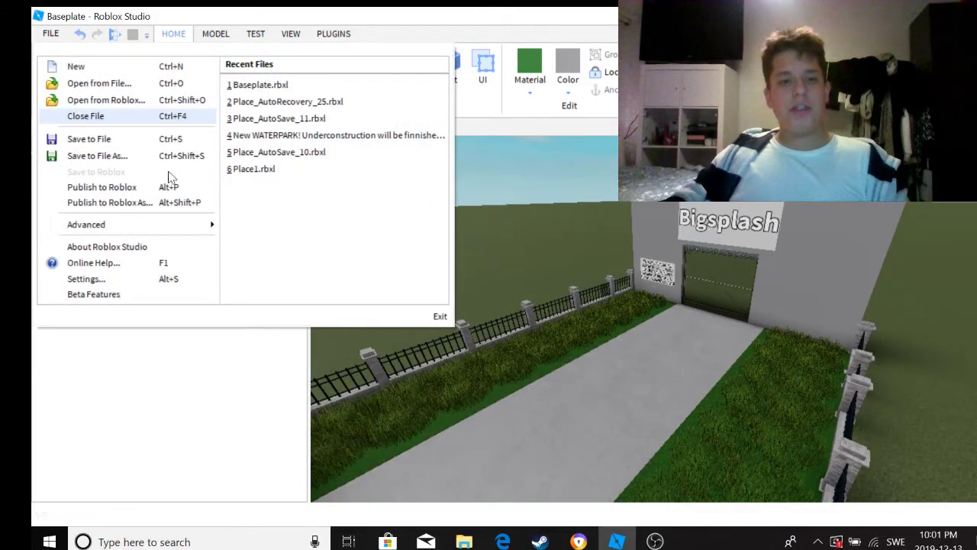
click(100, 188)
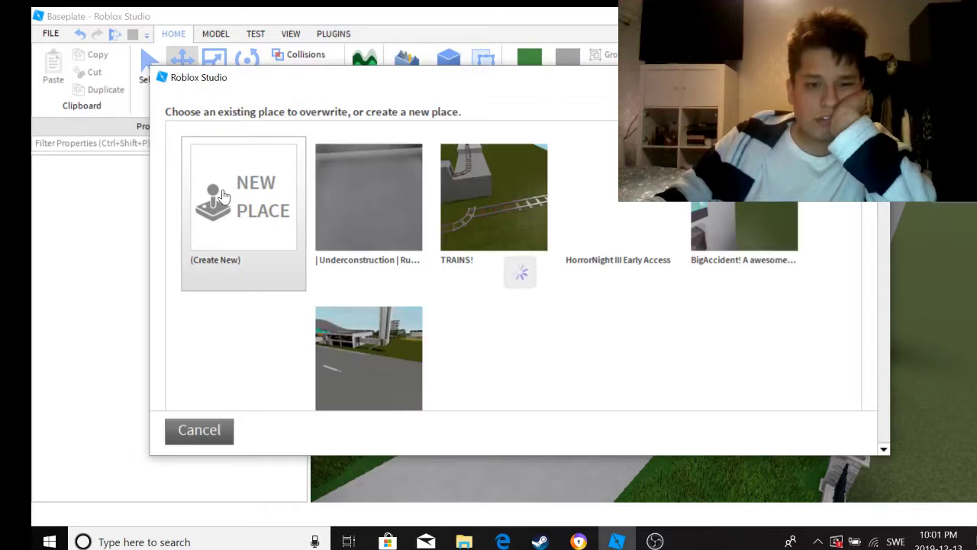
click(222, 196)
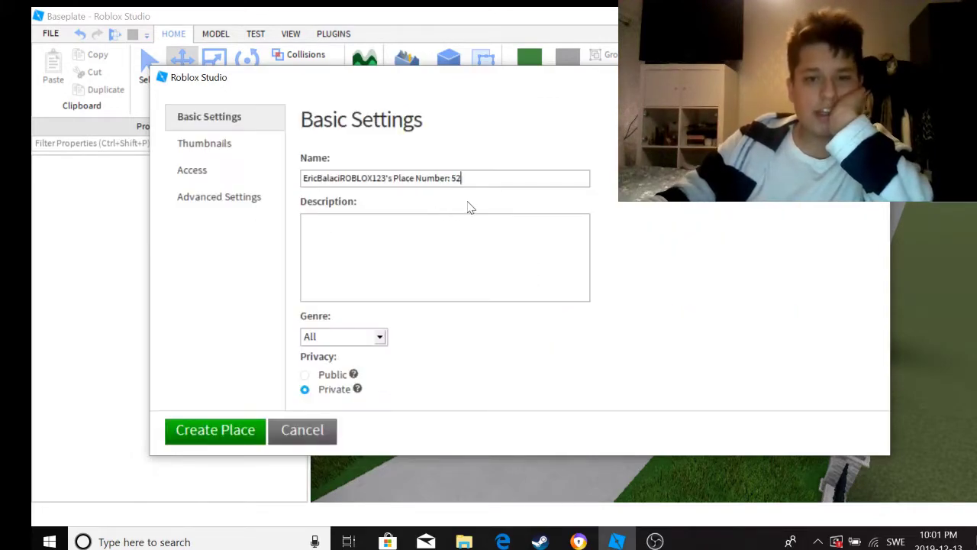
key(shift+Home)
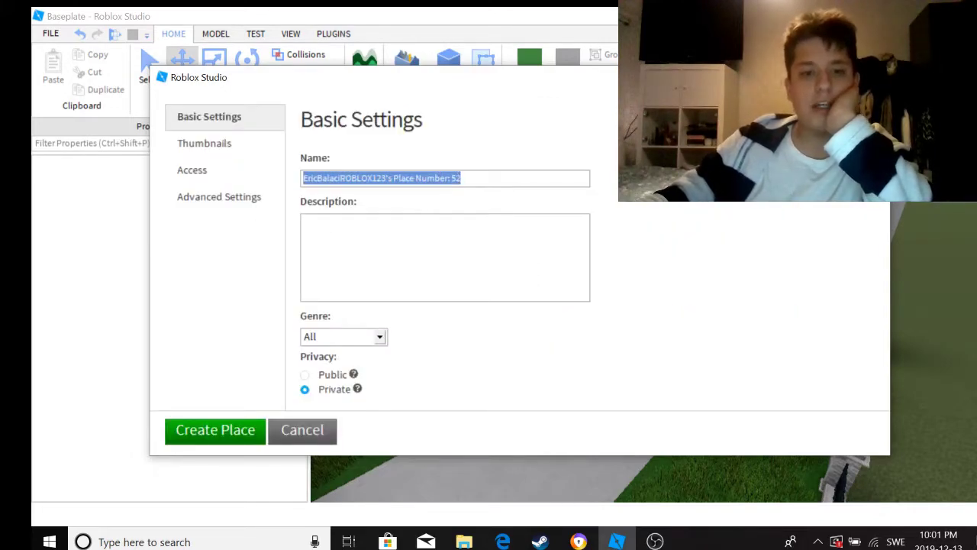
key(BackSpace)
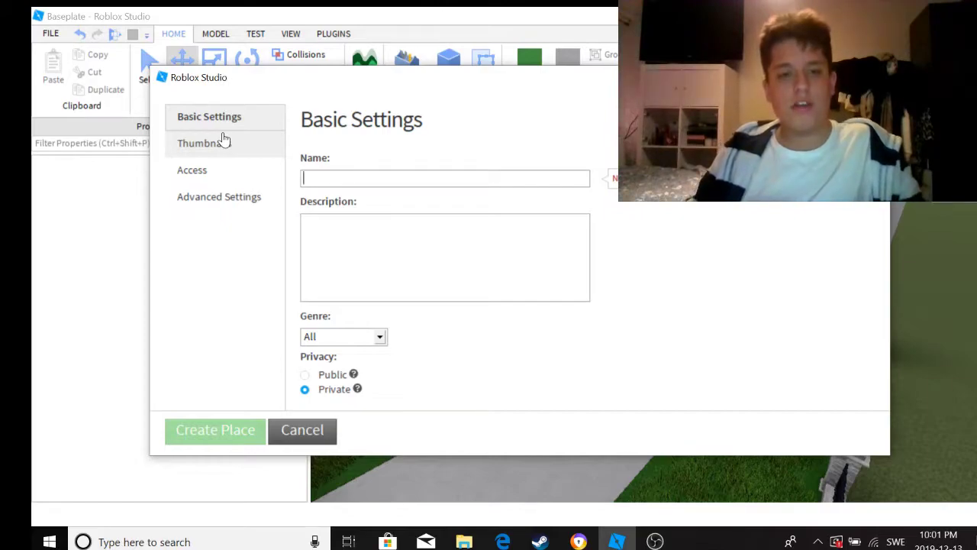
Step: Name the new place "New Bigsplash is underconstruction!!"
text(New Bigsplash is undercons)
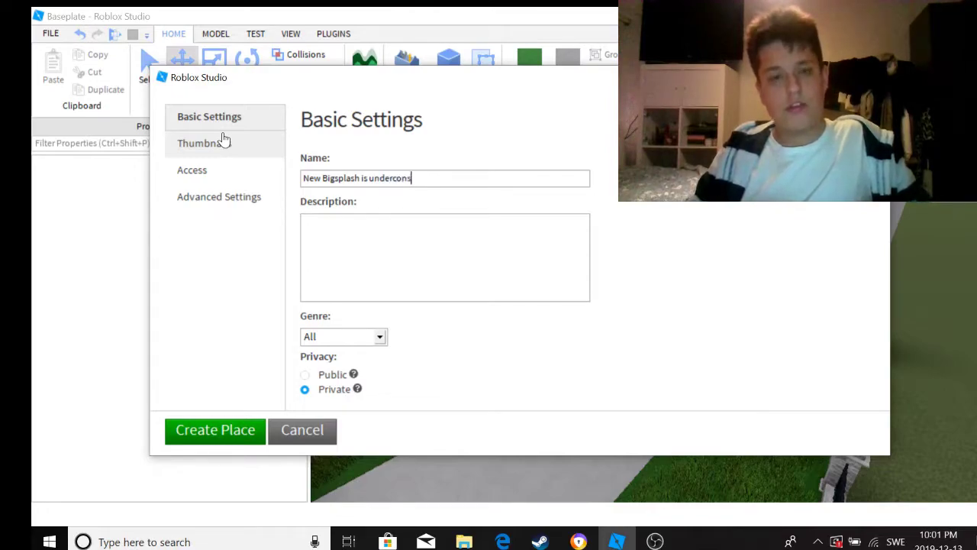
text(truction!!)
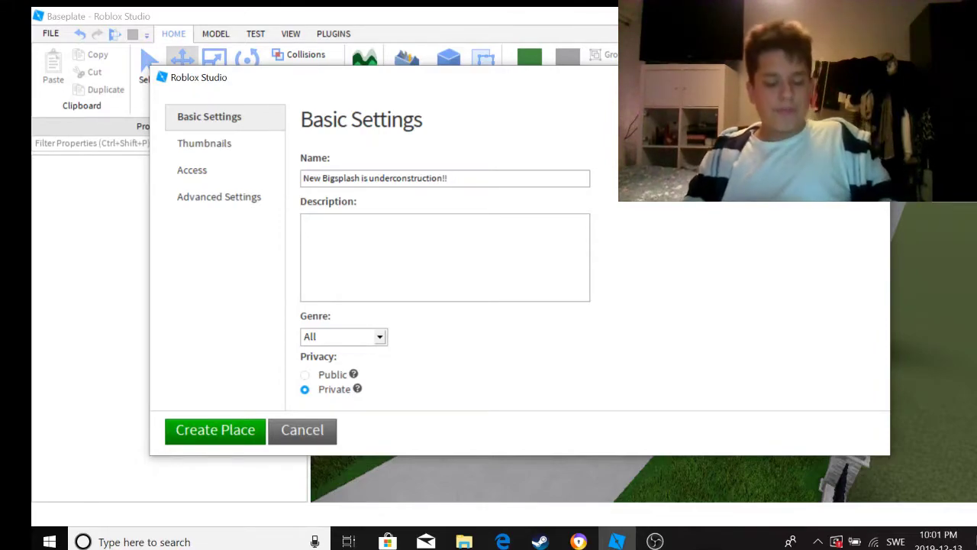
Step: Write a description about a new Bigsplash waterpark replacing the hacked one, with lots of waterslides, and make the place public
text(m b)
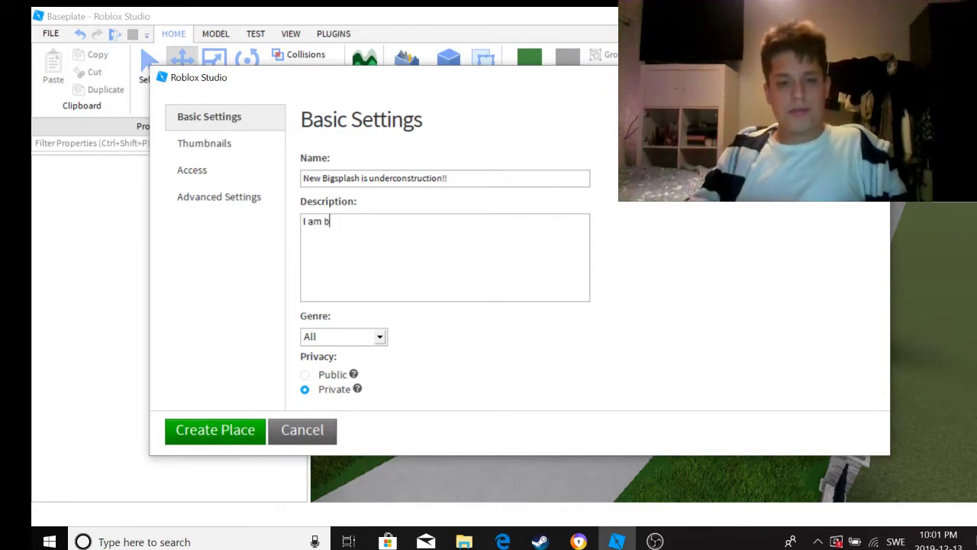
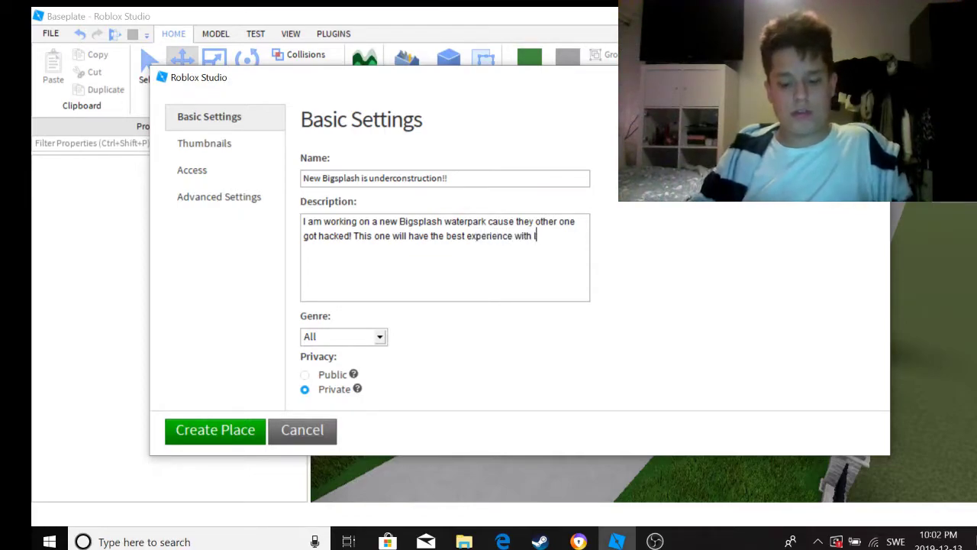
text(wa)
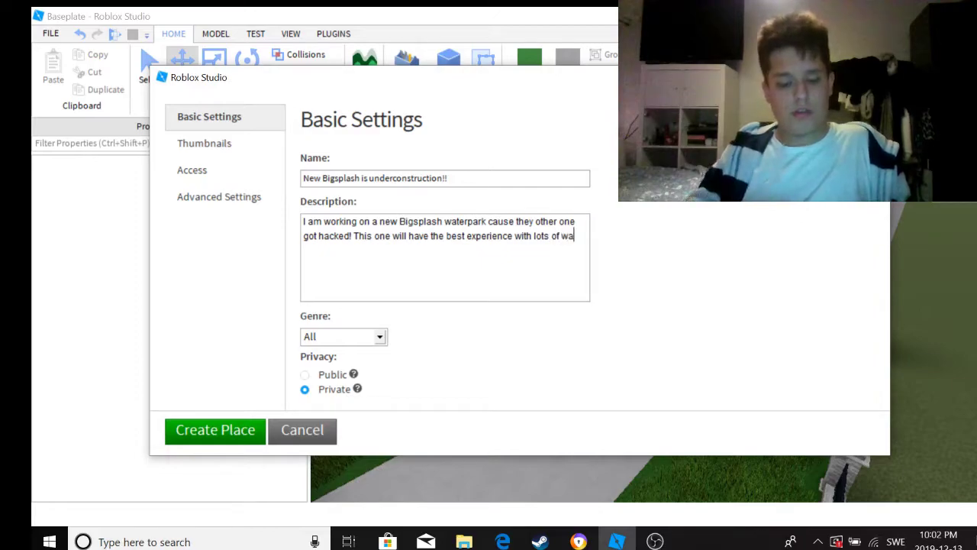
text(tersl)
key(BackSpace)
key(BackSpace)
key(BackSpace)
key(BackSpace)
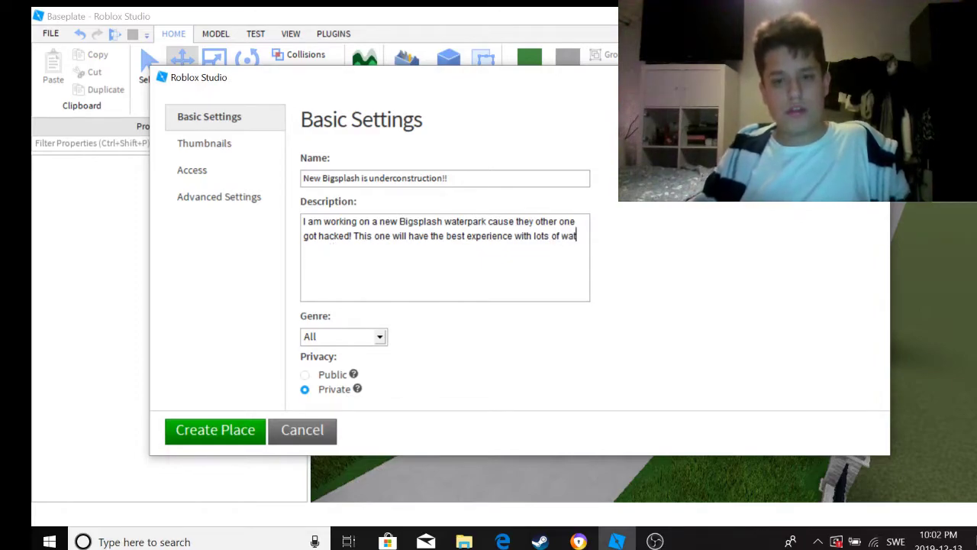
text(erslides!)
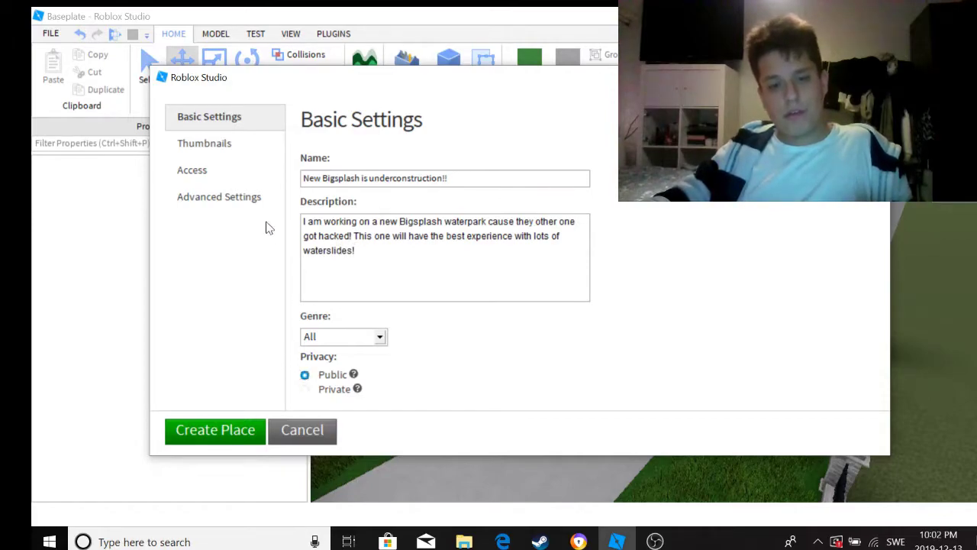
Step: Set the place's maximum player count to 100 in the access settings
click(182, 177)
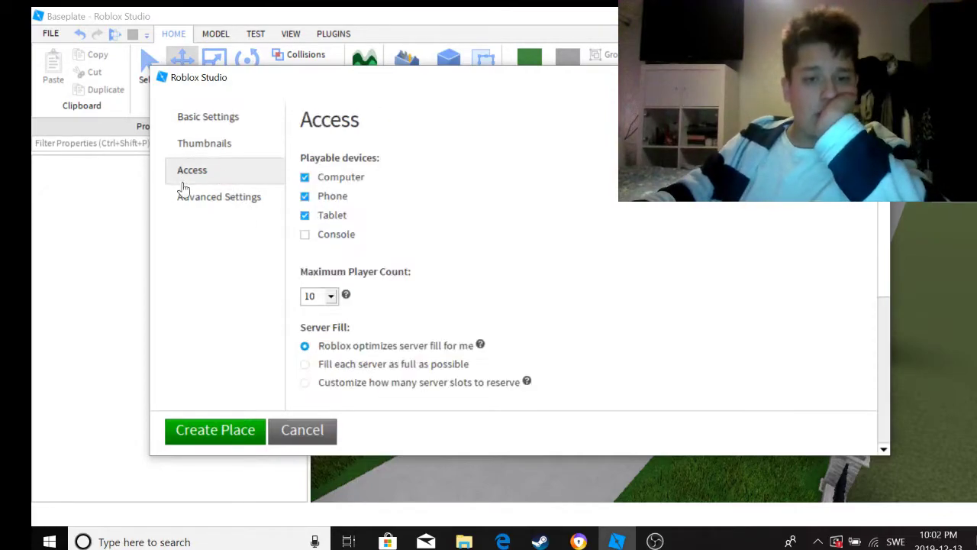
scroll(419, 290, down, 2)
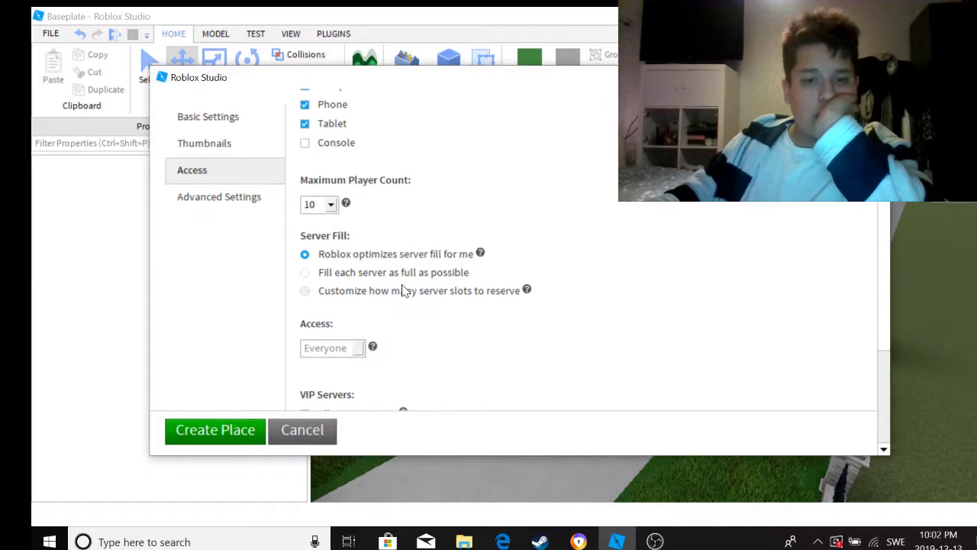
click(330, 205)
scroll(335, 244, down, 7)
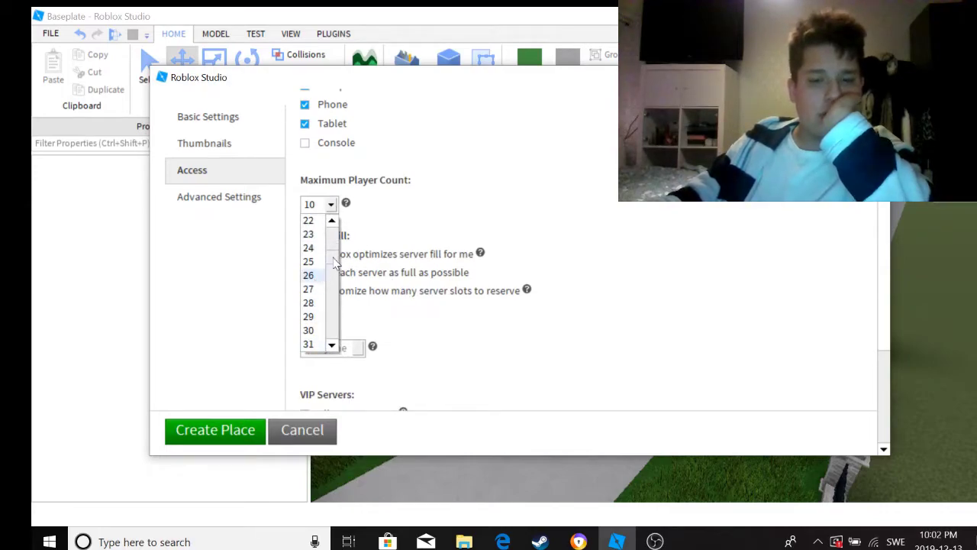
click(311, 344)
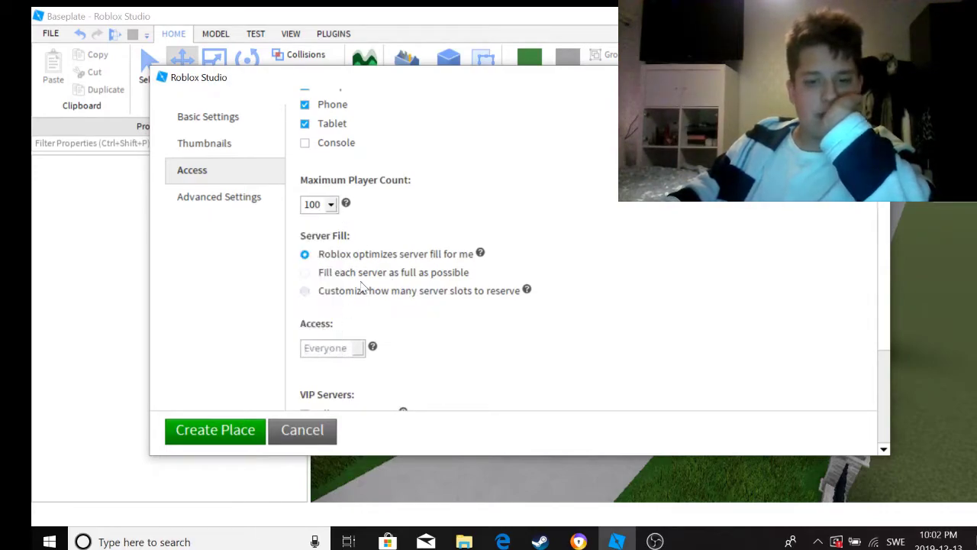
Step: Try allowing VIP servers for the place
scroll(356, 293, down, 3)
click(359, 278)
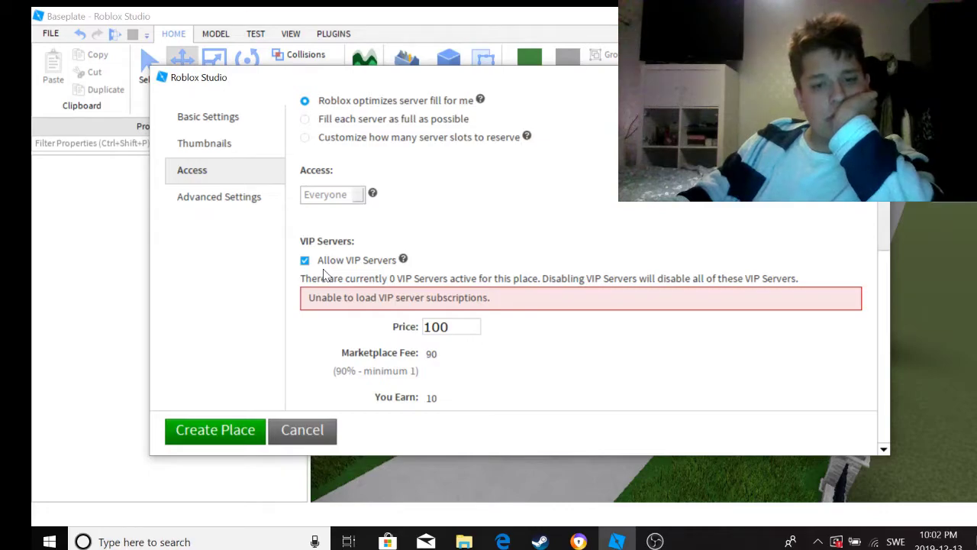
scroll(326, 275, up, 1)
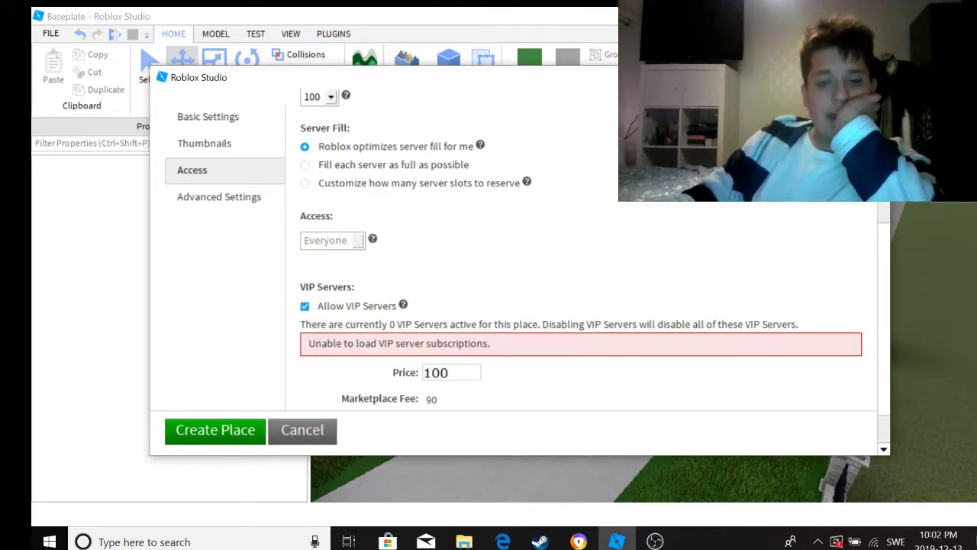
click(337, 309)
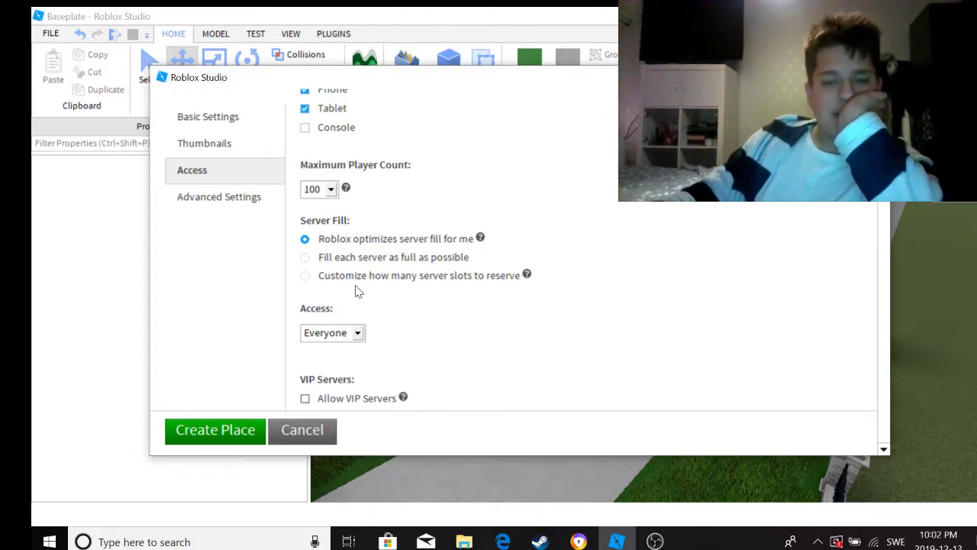
Step: Try enabling Console as a playable device and decline the content agreement
scroll(368, 265, up, 3)
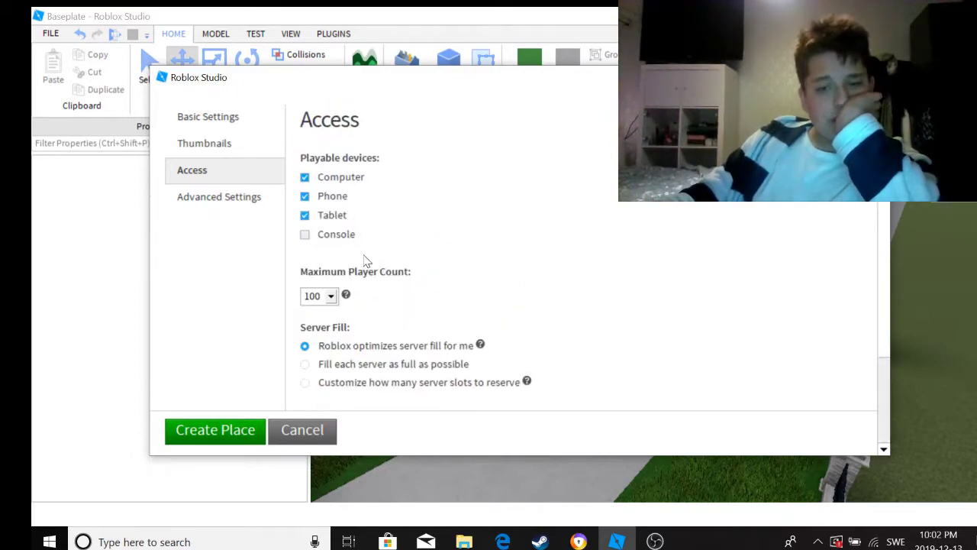
scroll(363, 261, down, 2)
click(310, 130)
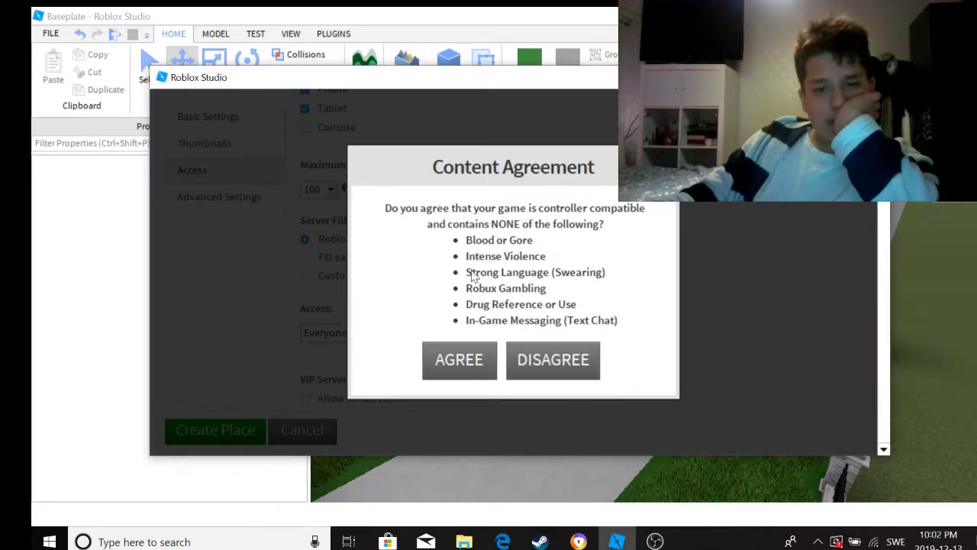
click(550, 370)
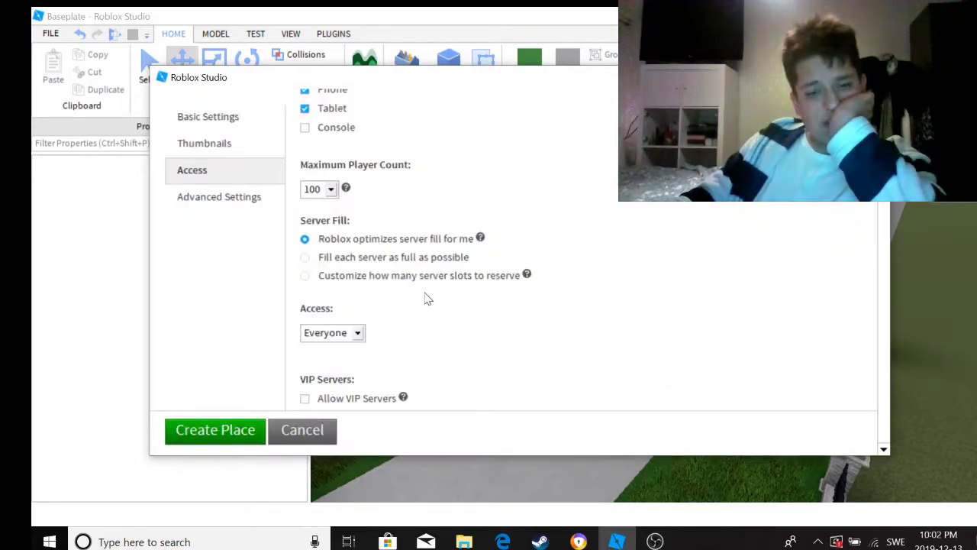
scroll(387, 299, up, 2)
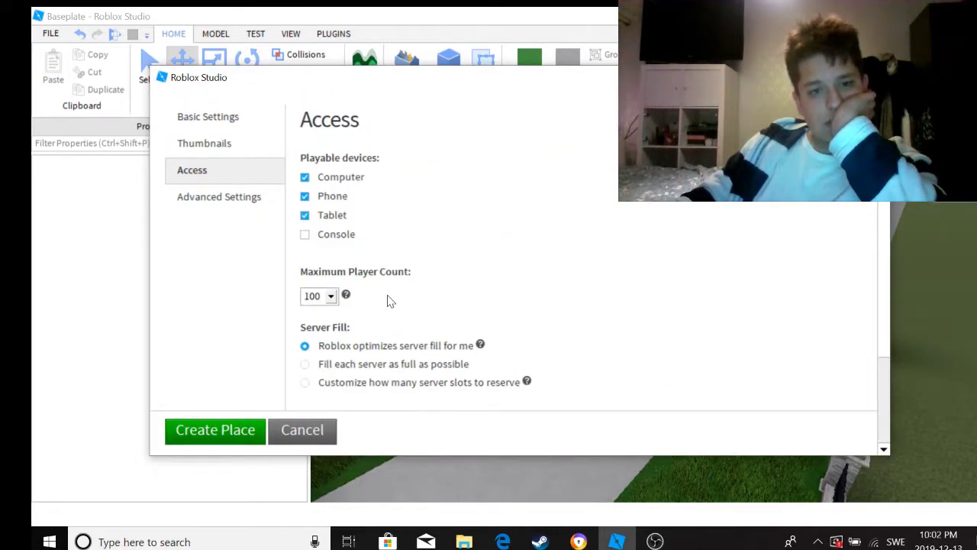
Step: Hide the object properties and take a thumbnail snapshot of the Bigsplash entrance from the path in front of it
click(230, 195)
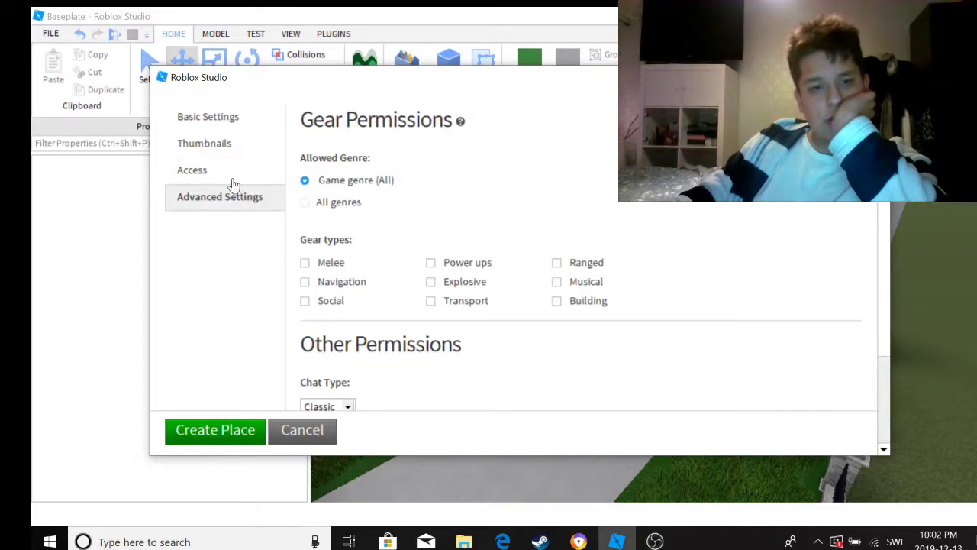
click(213, 145)
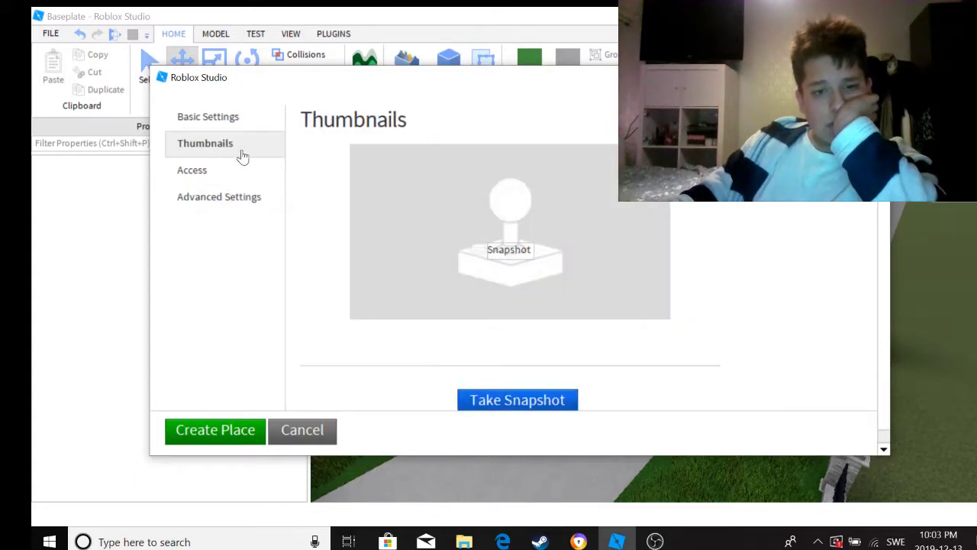
click(523, 399)
right_drag(702, 286, 745, 290)
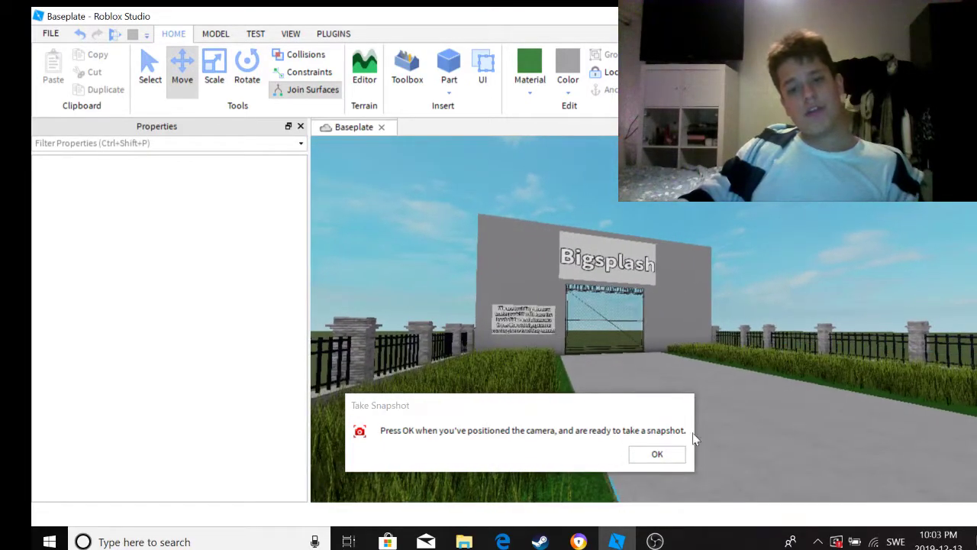
click(301, 126)
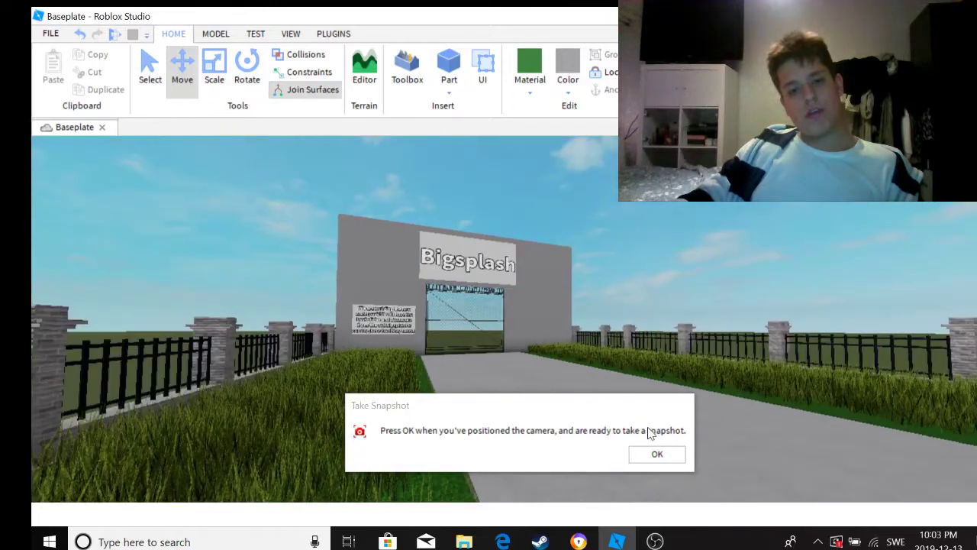
right_drag(696, 342, 663, 445)
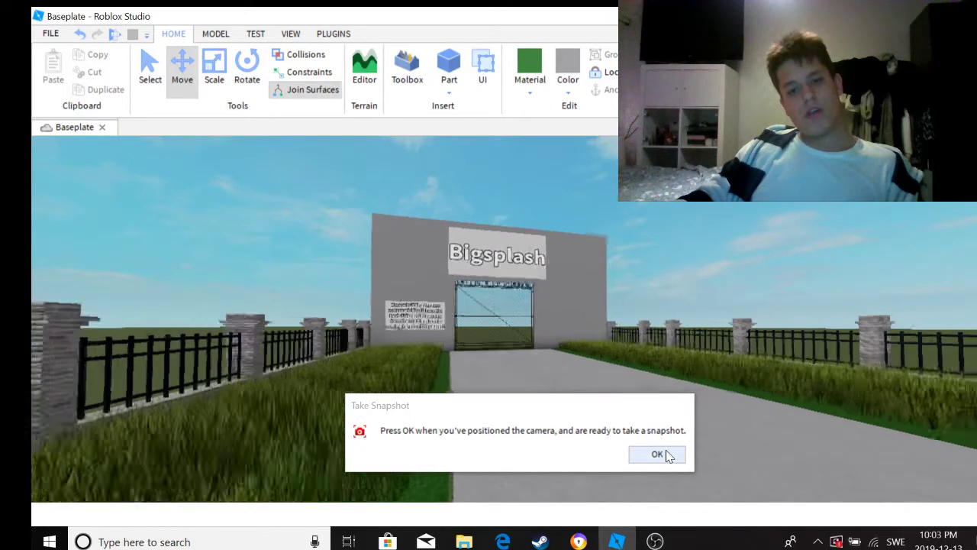
click(658, 455)
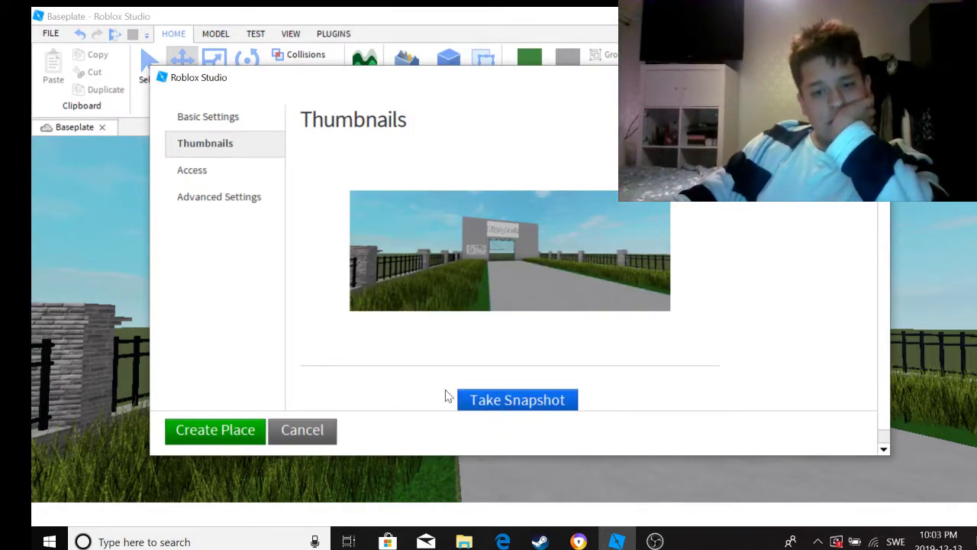
Step: Retake the thumbnail snapshot from closer to the Bigsplash entrance
click(479, 402)
scroll(617, 345, up, 5)
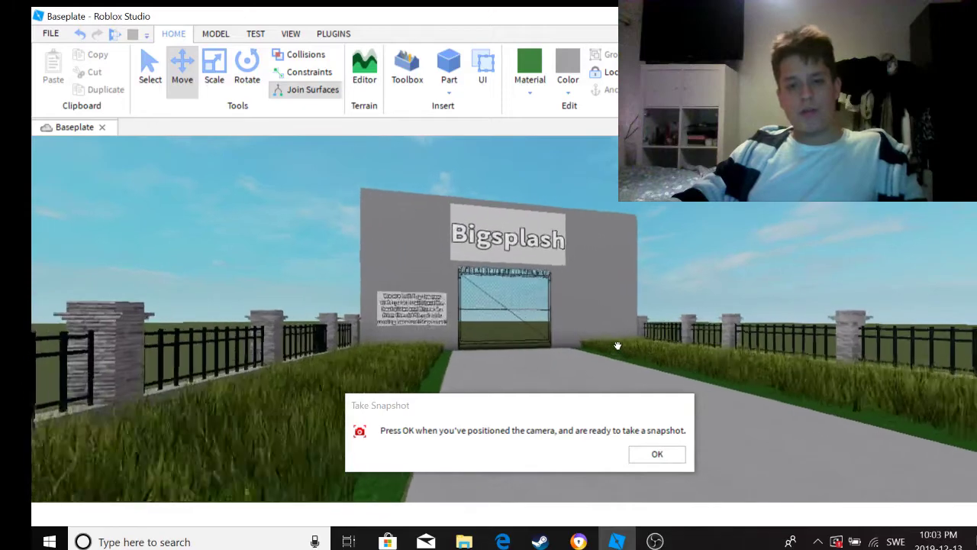
scroll(617, 346, up, 3)
click(660, 453)
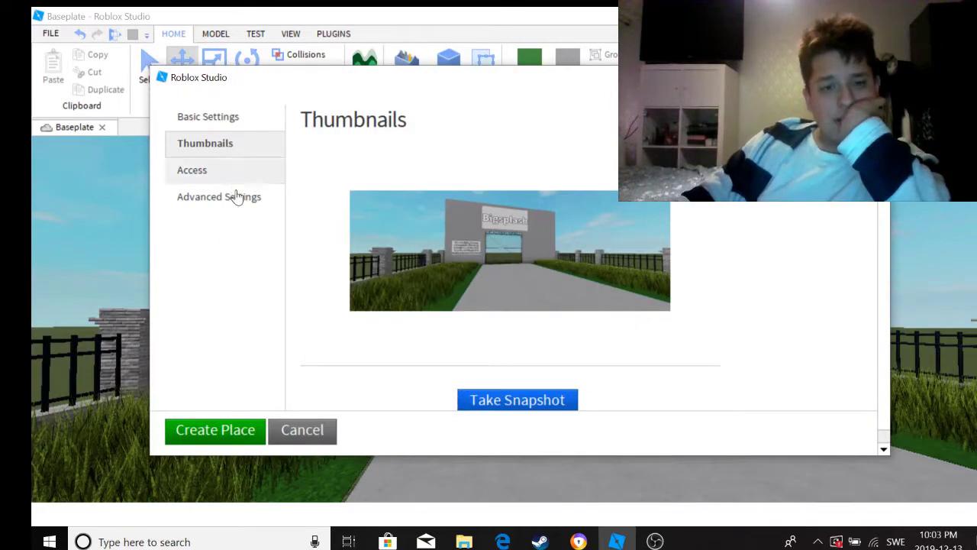
Step: Create and upload the place, and finish publishing without setting up any monetization option
click(222, 433)
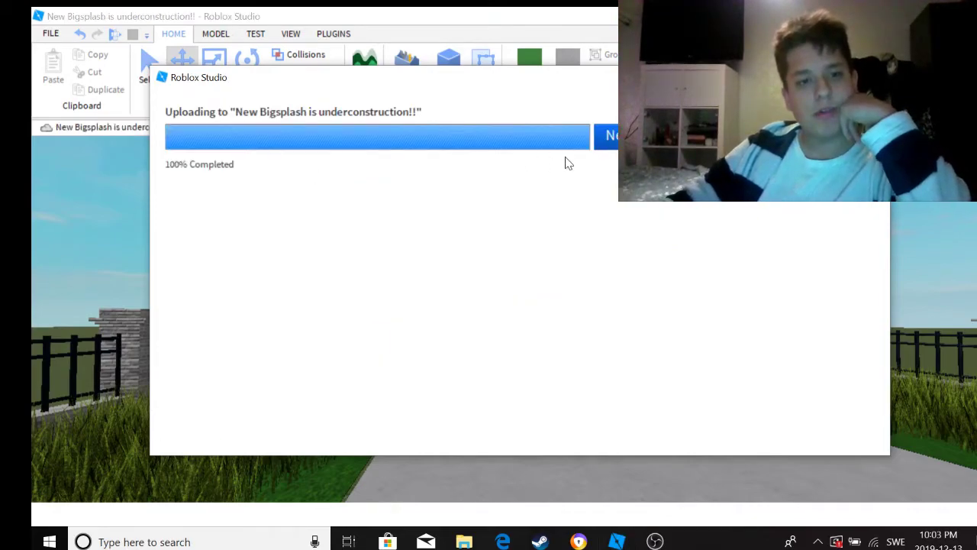
click(611, 135)
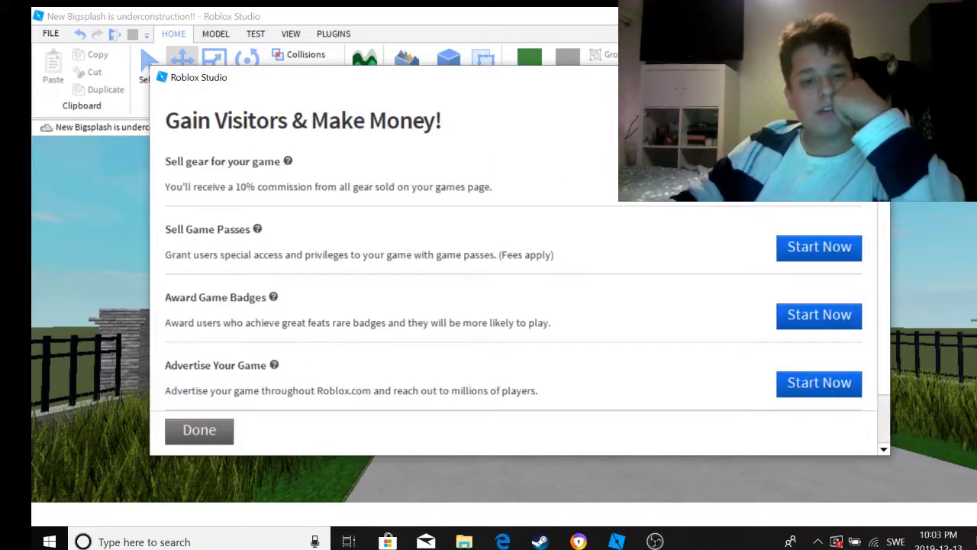
click(203, 429)
Step: Try deleting the grey path slab in front of the Bigsplash gate
key(w)
right_drag(662, 275, 734, 298)
click(734, 299)
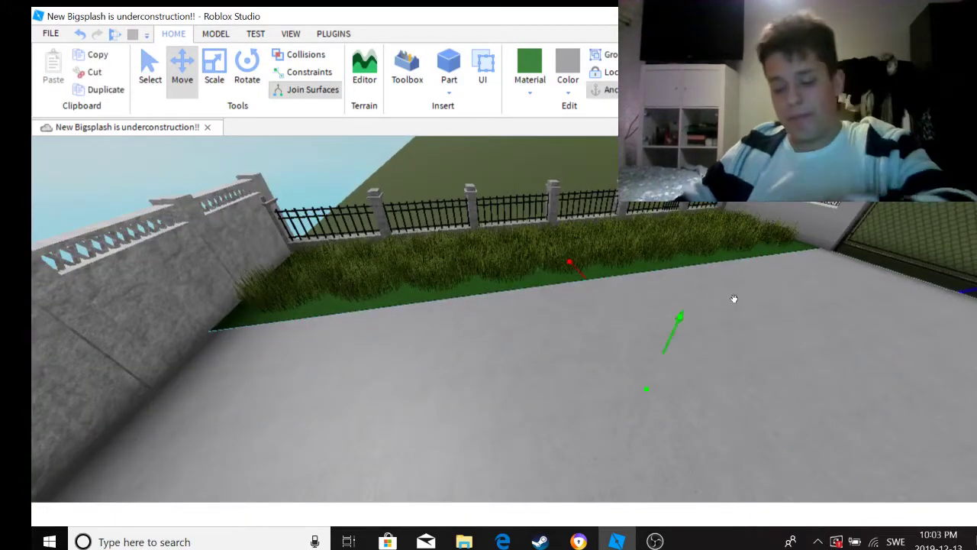
key(Delete)
click(79, 34)
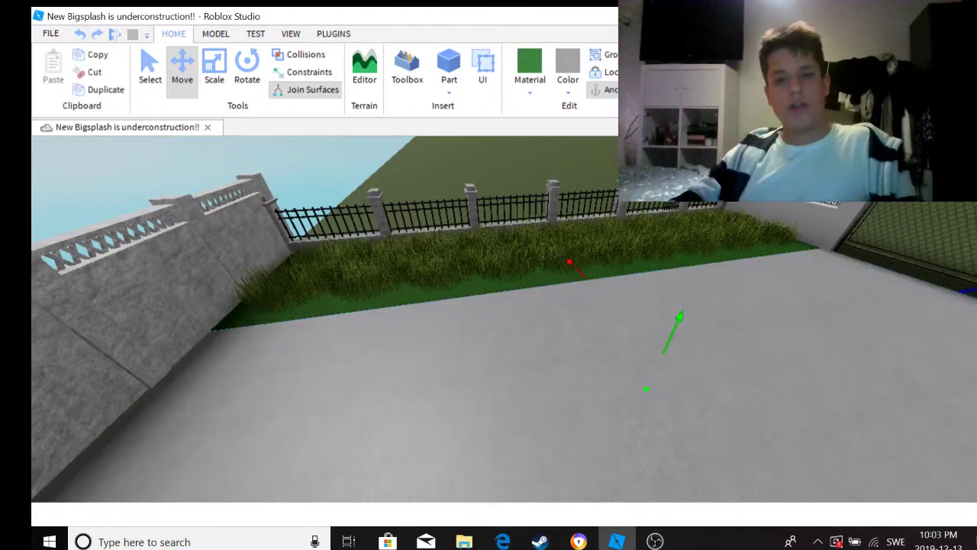
right_drag(745, 190, 745, 252)
click(745, 252)
scroll(745, 252, down, 10)
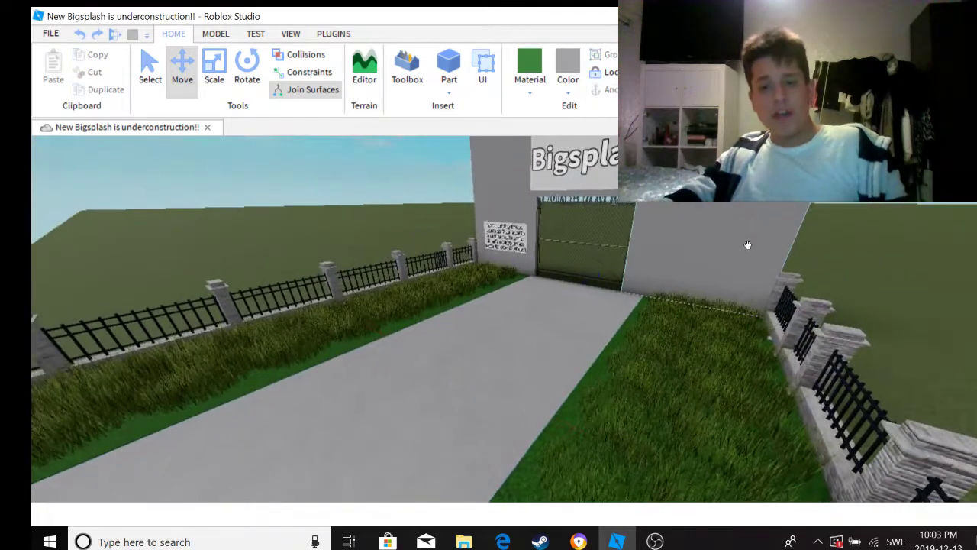
scroll(525, 221, up, 10)
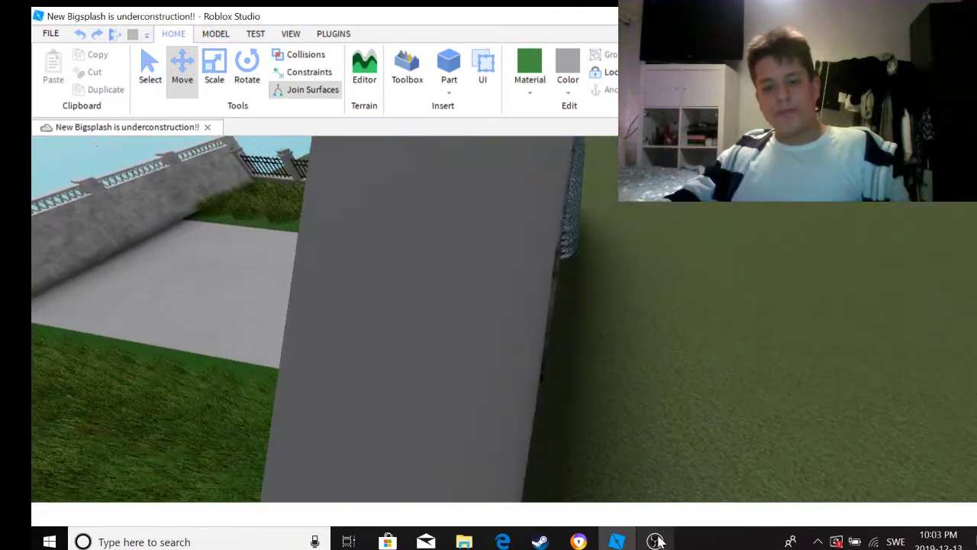
scroll(672, 476, down, 5)
click(655, 541)
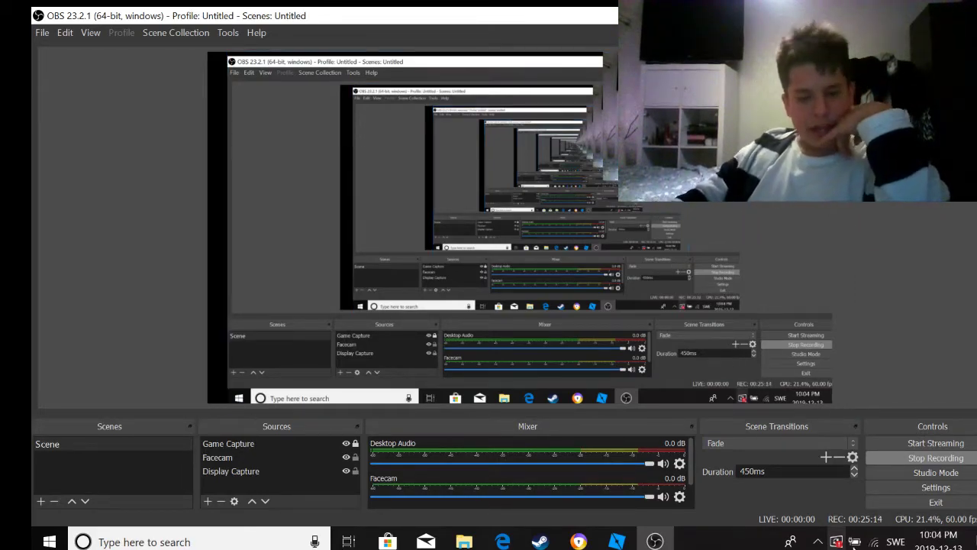
Step: Switch back to Roblox Studio and delete the grey path slab between the two grass strips at the entrance
click(617, 542)
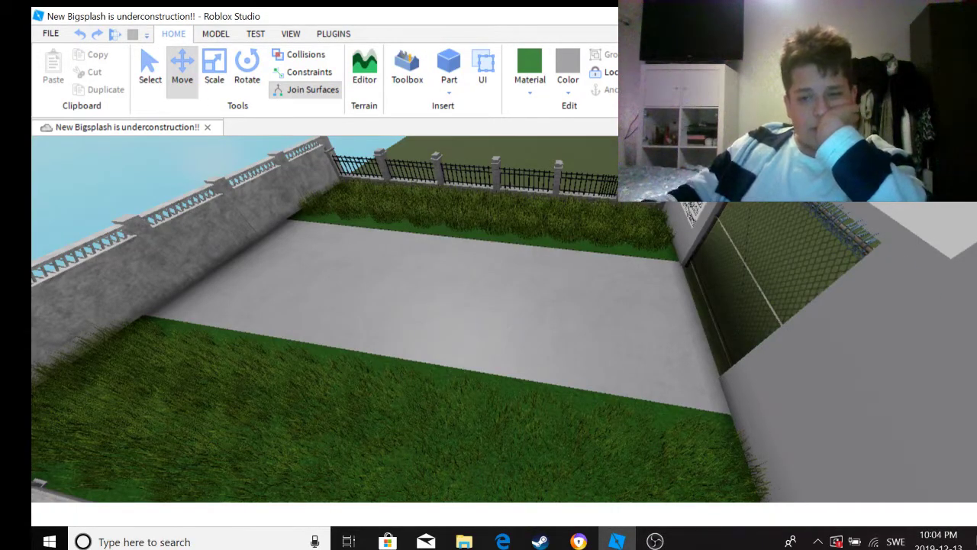
click(466, 330)
key(Delete)
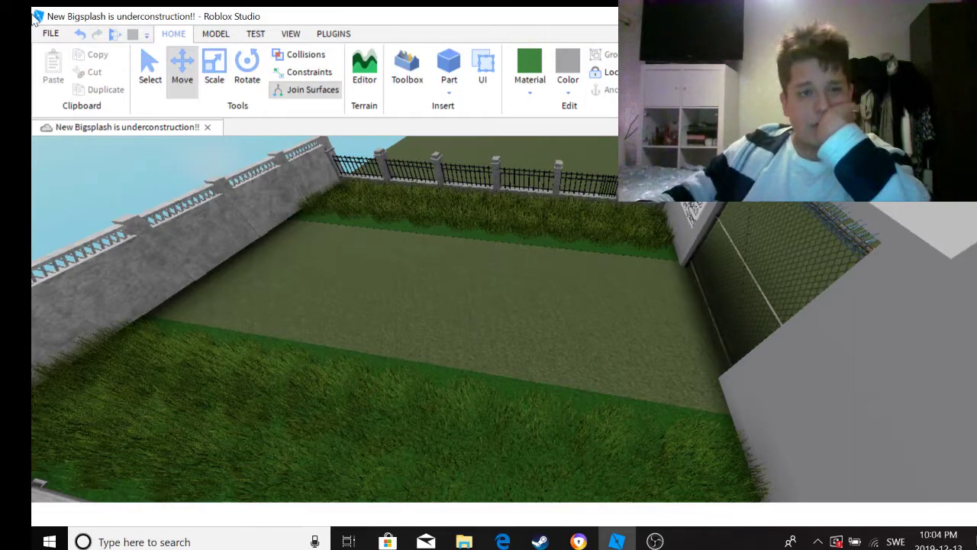
Step: Undo the deletion of the grey path slab between the entrance's grass strips
click(79, 34)
key(alt+F4)
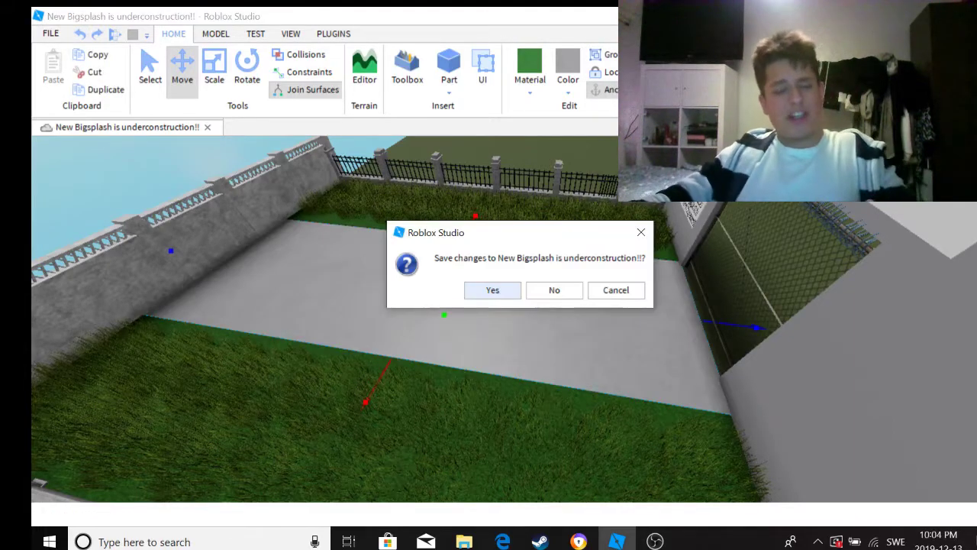
key(Escape)
Step: Scale the grey path slab so that its end reaches just outside the gate opening
right_drag(701, 286, 588, 277)
key(w)
click(214, 67)
mouse_move(322, 131)
right_down()
mouse_move(554, 240)
mouse_move(786, 306)
mouse_move(295, 179)
right_up()
right_drag(161, 163, 428, 236)
click(530, 92)
click(568, 92)
click(600, 357)
right_drag(600, 359, 603, 279)
click(568, 84)
click(624, 355)
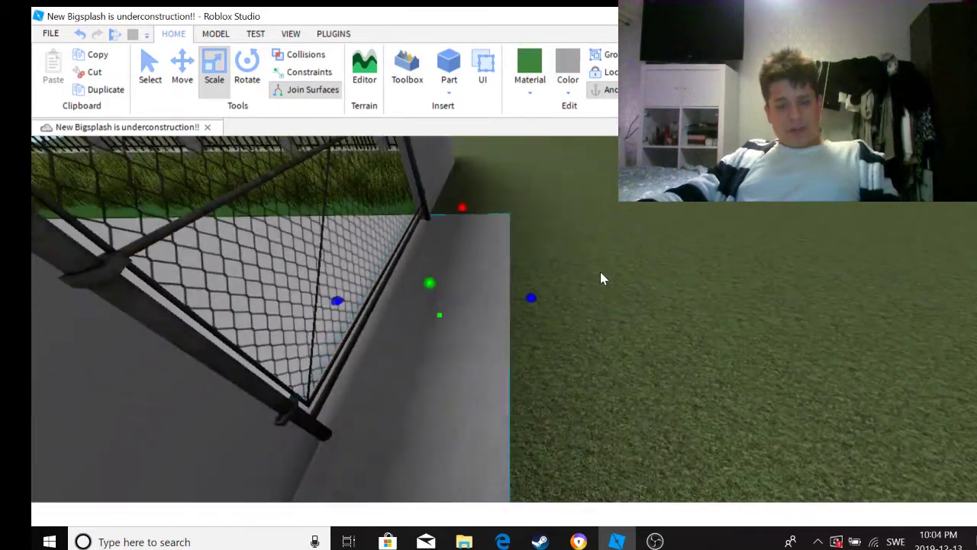
Step: Stretch the grey slab much farther away from the gate into a long straight path across the open ground
right_drag(530, 294, 458, 319)
scroll(467, 321, up, 5)
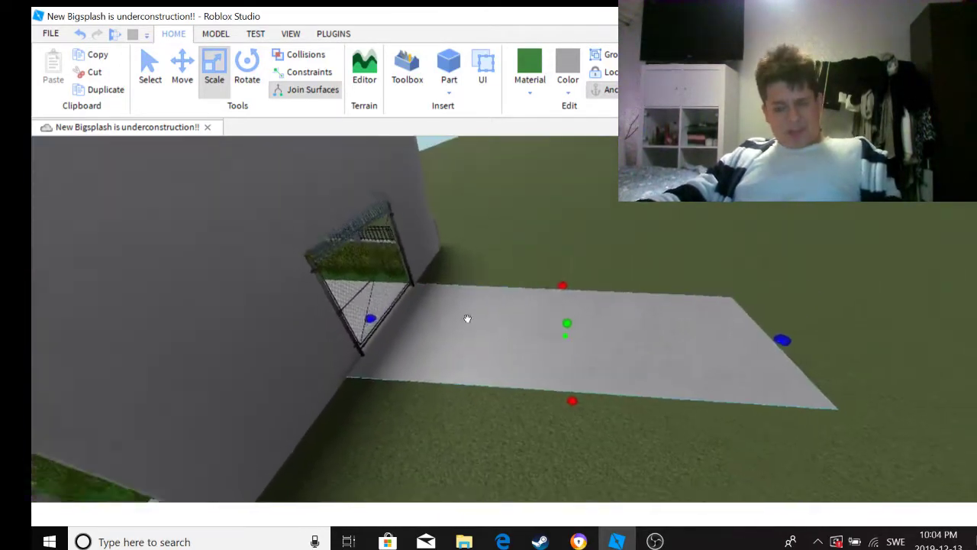
scroll(467, 320, down, 3)
scroll(610, 348, up, 2)
right_drag(620, 347, 672, 259)
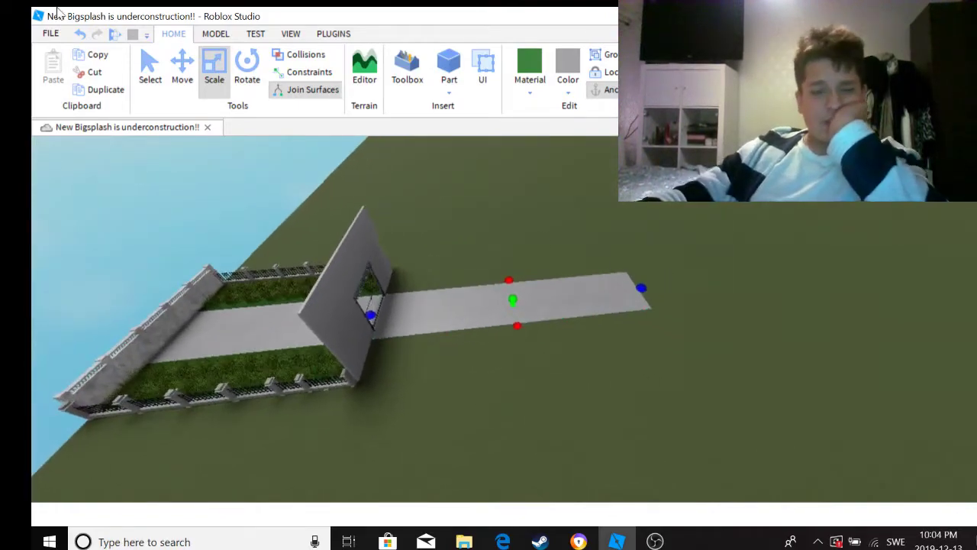
key(alt+F4)
click(641, 288)
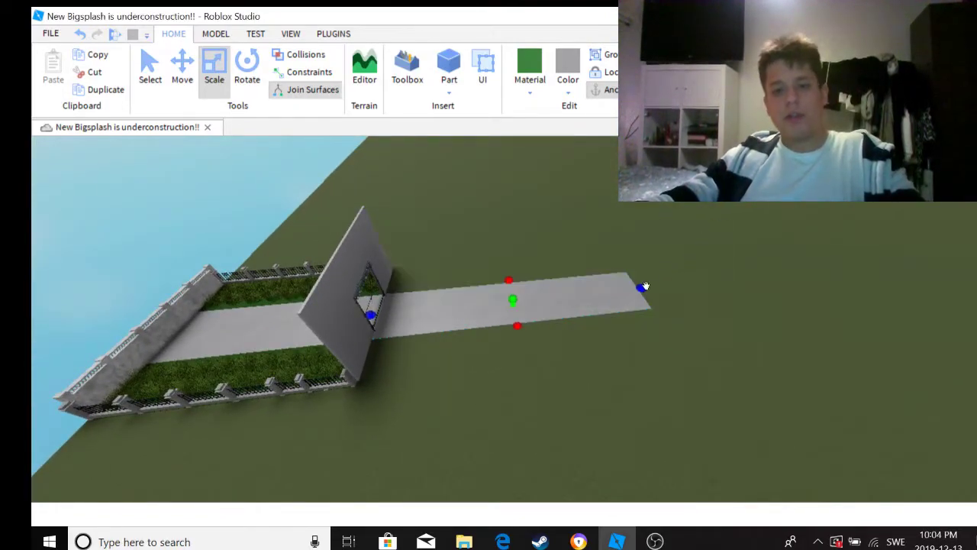
drag(641, 289, 746, 290)
right_drag(746, 290, 567, 224)
click(746, 294)
scroll(549, 224, down, 5)
right_drag(733, 400, 433, 298)
right_drag(530, 245, 530, 225)
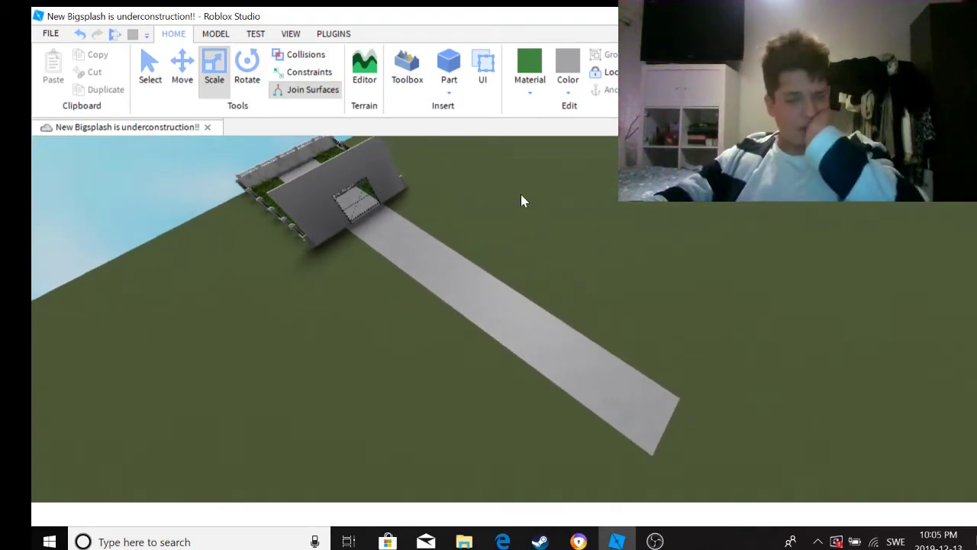
Step: Search the Toolbox models for "Tube slide" and insert the Short Tube Slide over the long path
click(404, 73)
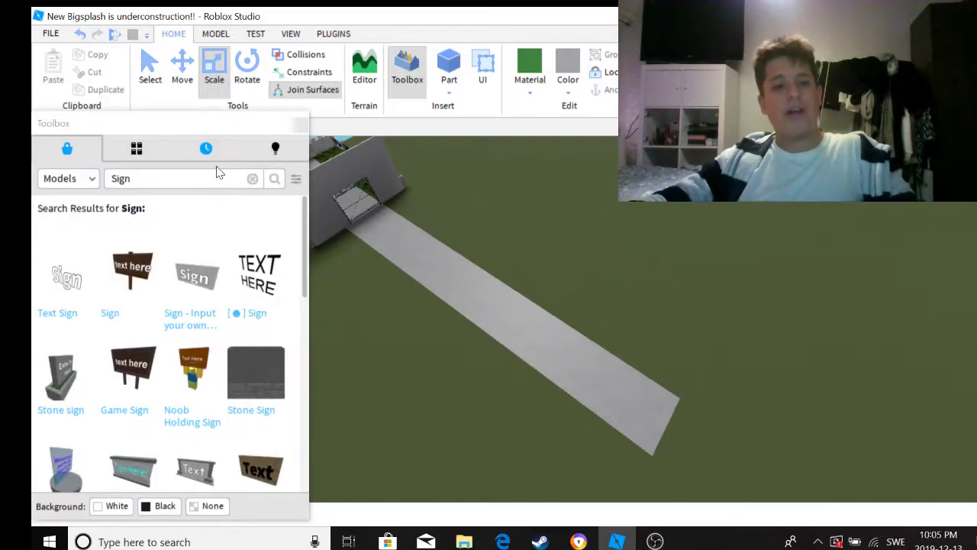
click(258, 178)
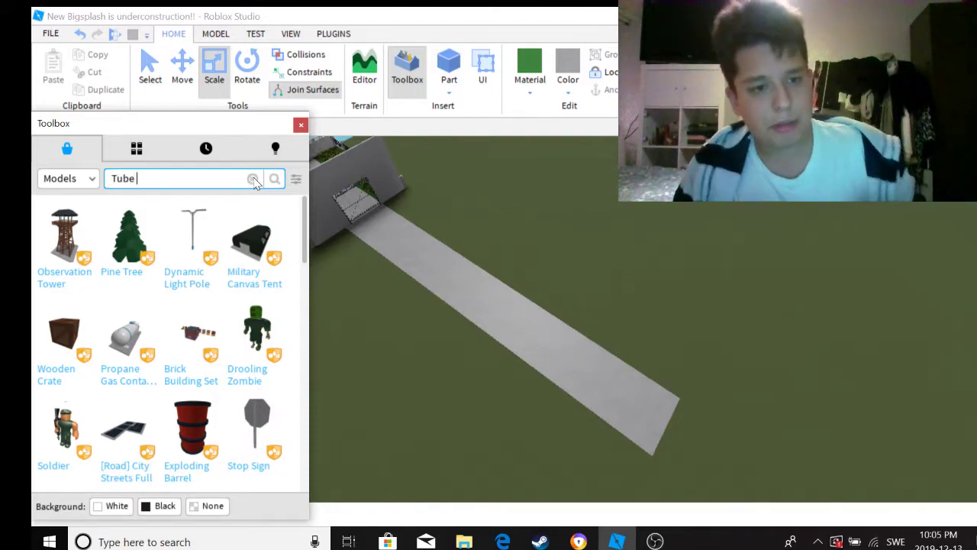
key(Return)
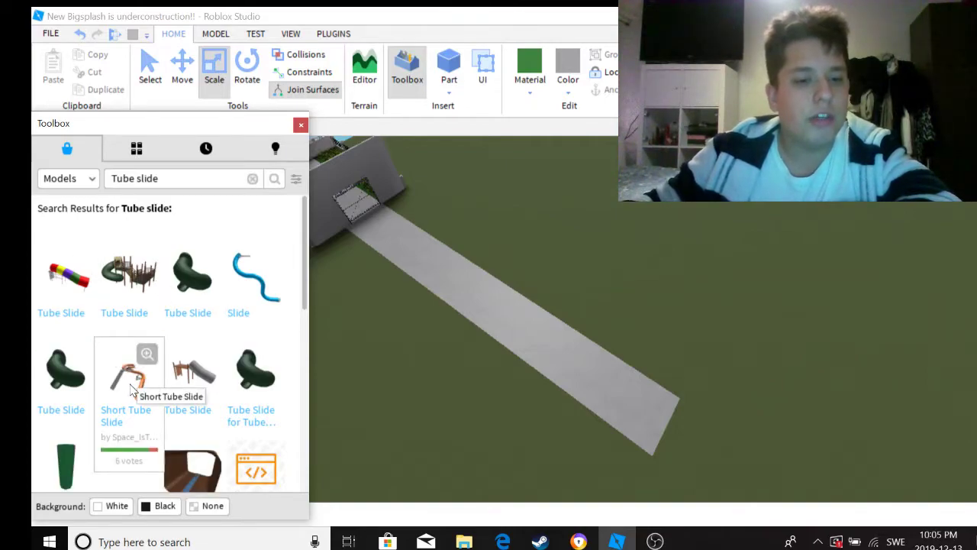
right_drag(598, 298, 553, 299)
right_click(600, 299)
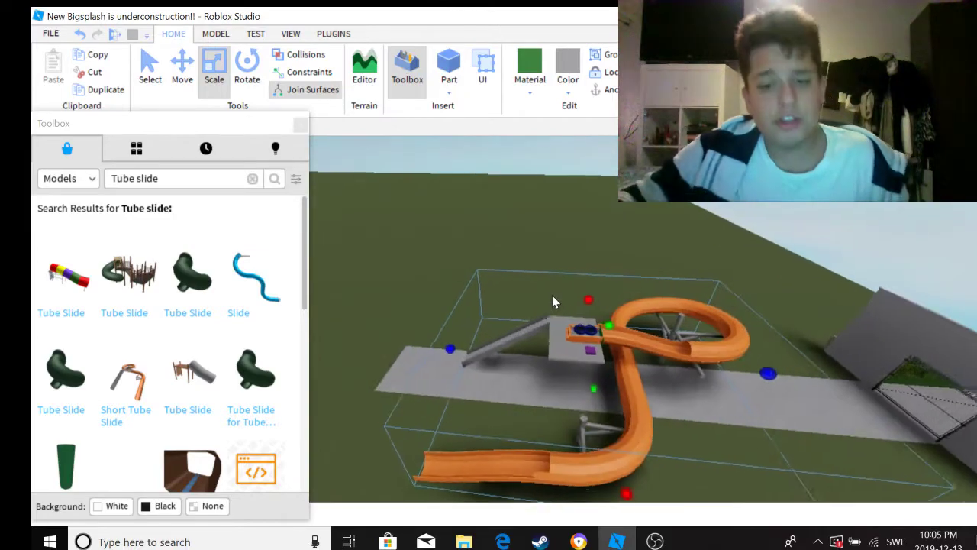
scroll(570, 299, up, 10)
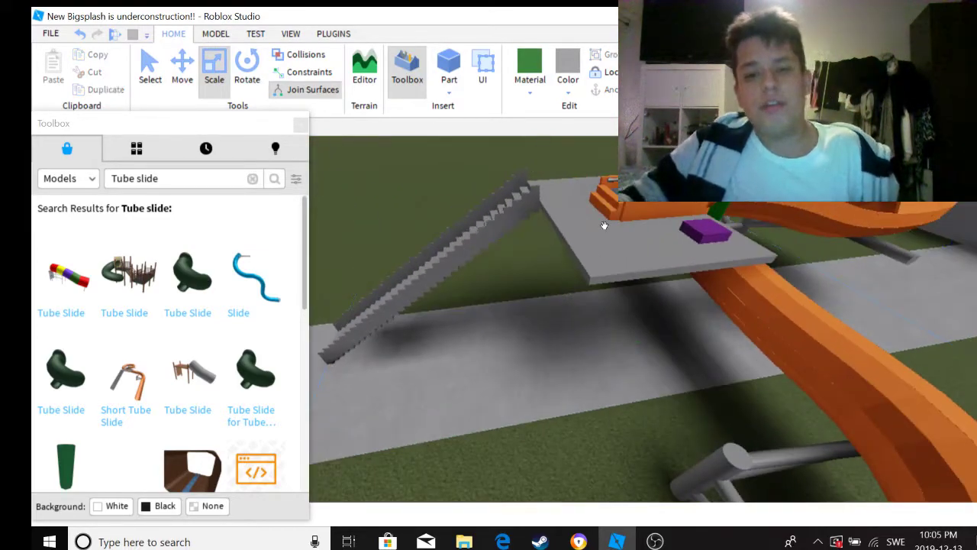
scroll(604, 226, down, 5)
Step: Show the Explorer and inspect the orange slide's platform, stairs and lower chute
click(290, 34)
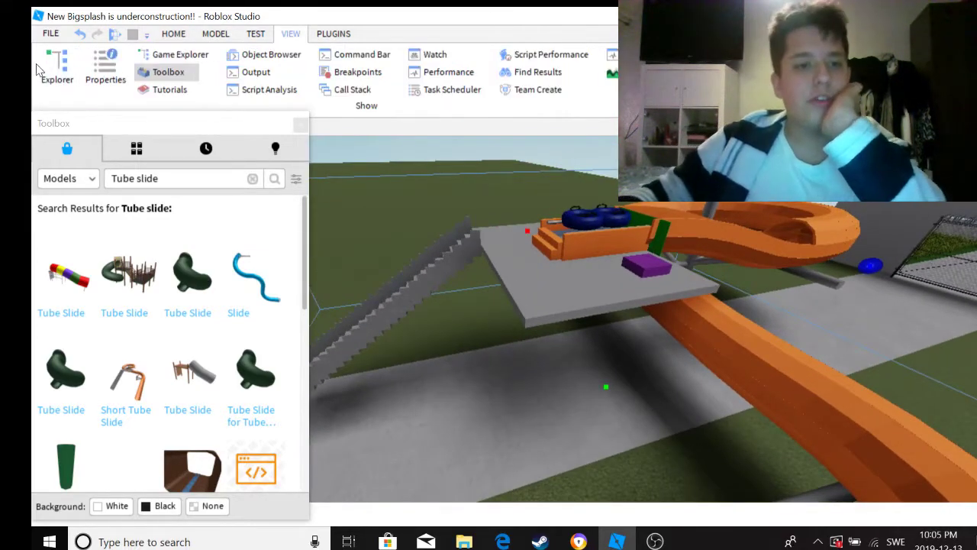
click(38, 67)
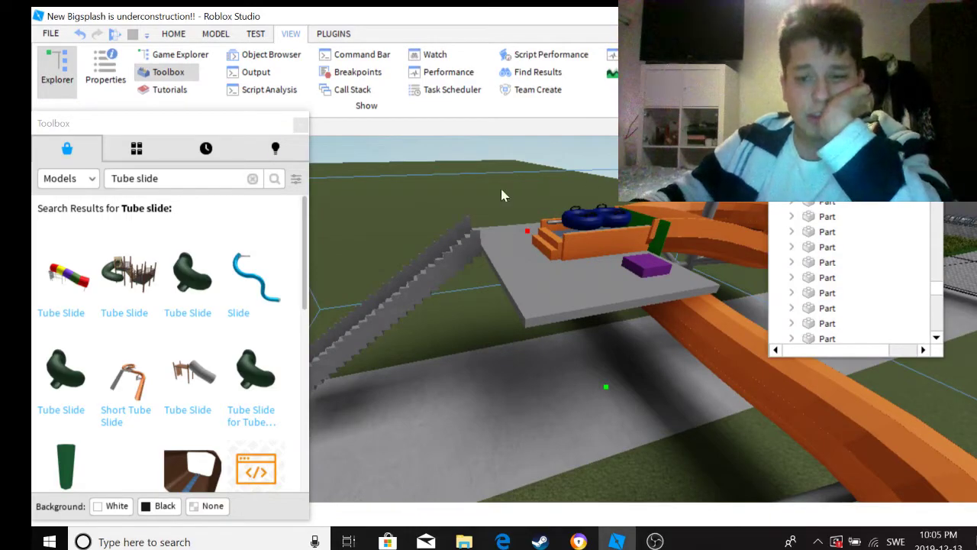
right_drag(602, 356, 598, 272)
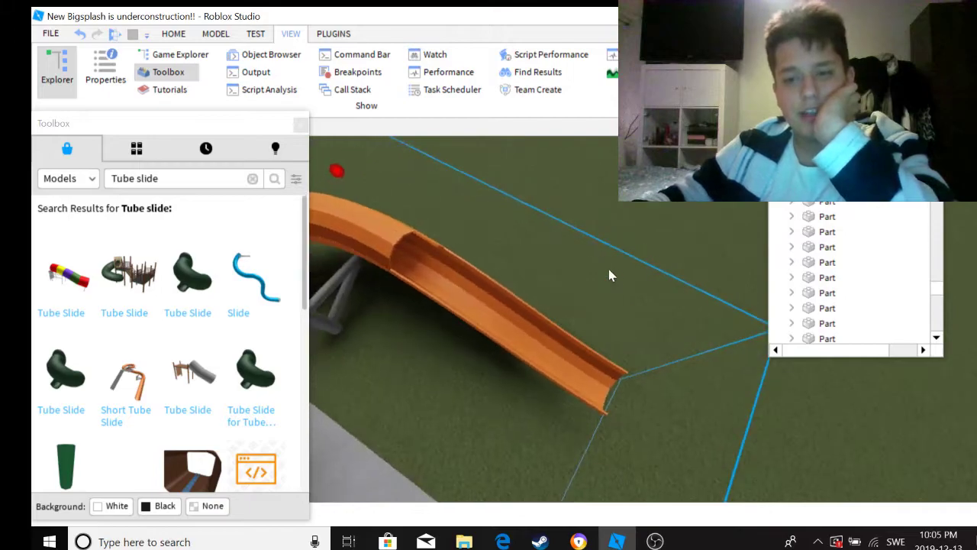
scroll(600, 180, up, 3)
scroll(599, 180, down, 3)
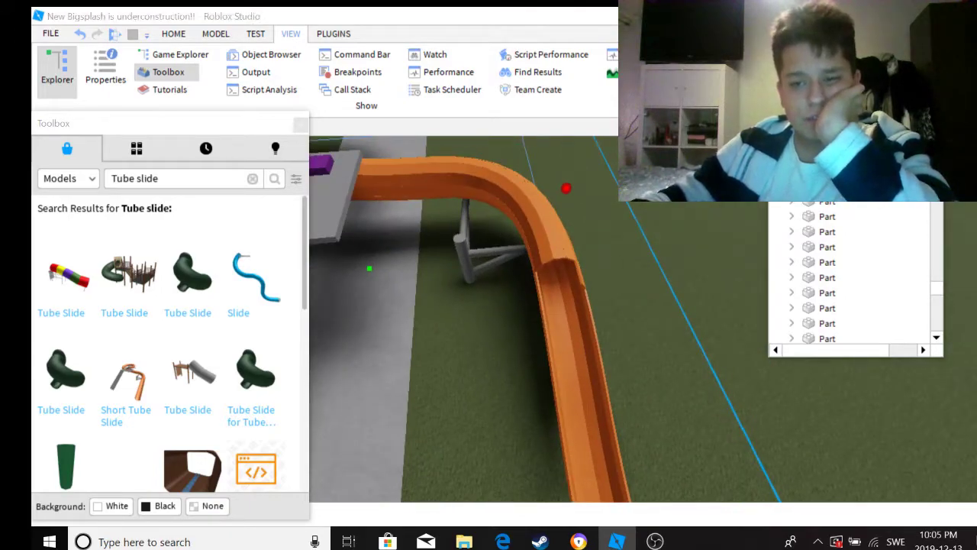
scroll(640, 262, up, 2)
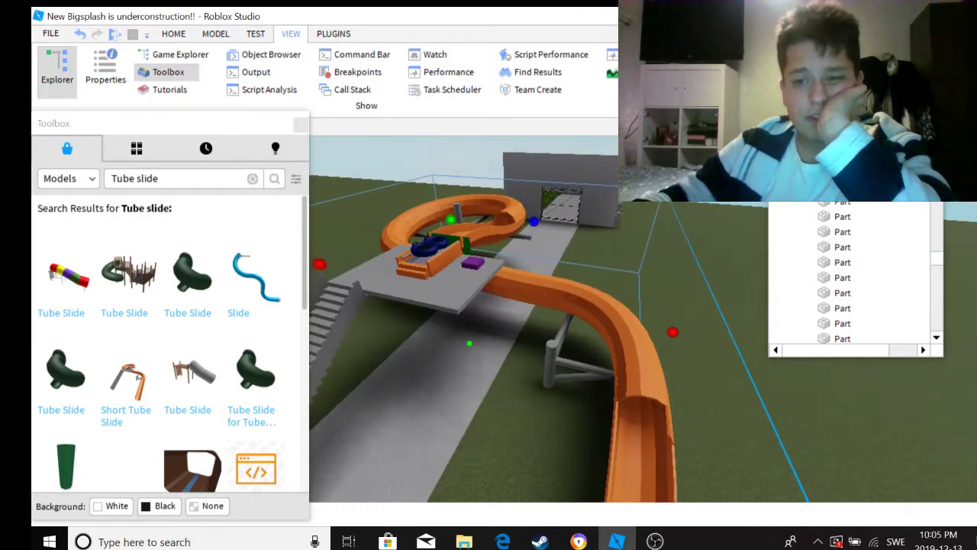
right_drag(643, 255, 642, 254)
right_drag(567, 246, 566, 245)
Step: Find the slide's grey staircase parts in the Explorer and delete the first tread and railing pieces individually
drag(871, 217, 828, 276)
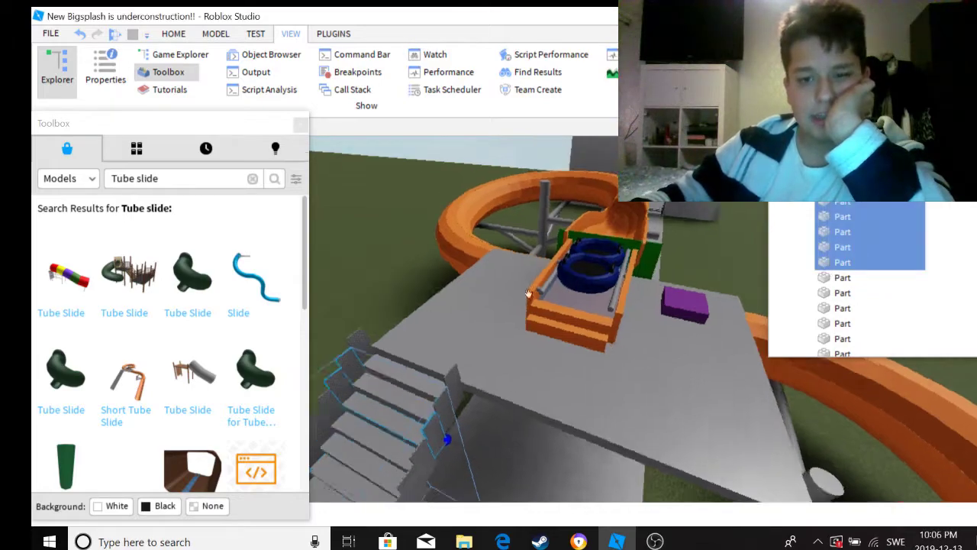
key(f)
shift+click(840, 275)
right_drag(755, 270, 577, 274)
drag(844, 246, 901, 257)
click(941, 244)
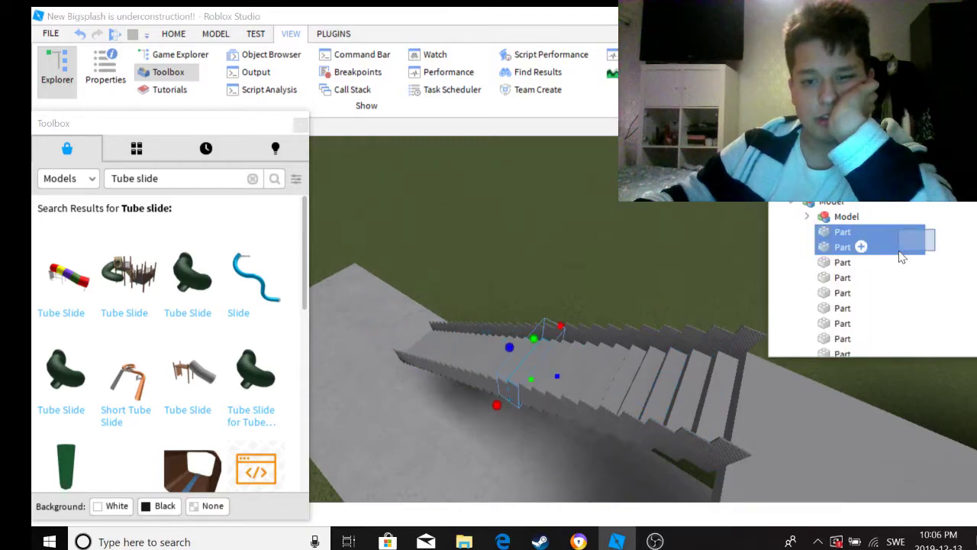
double_click(840, 233)
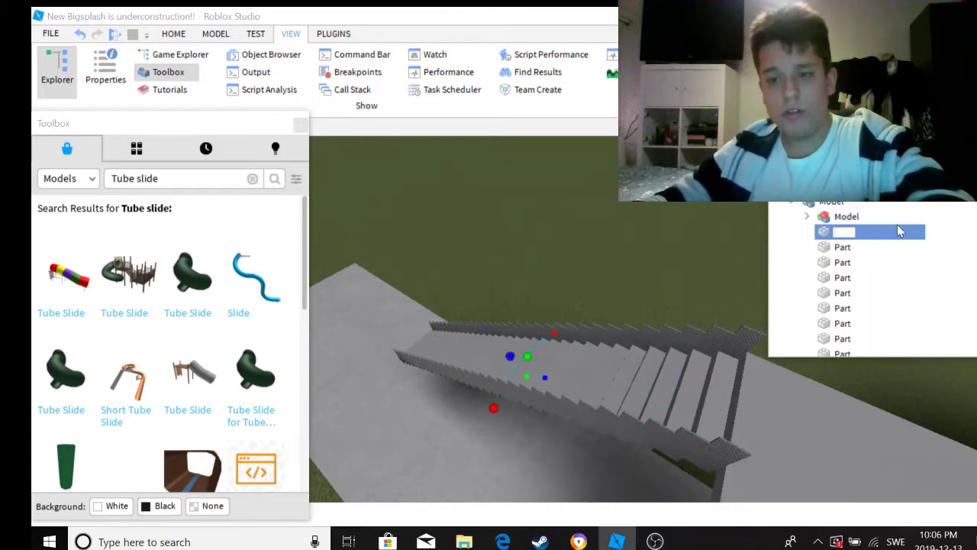
key(Return)
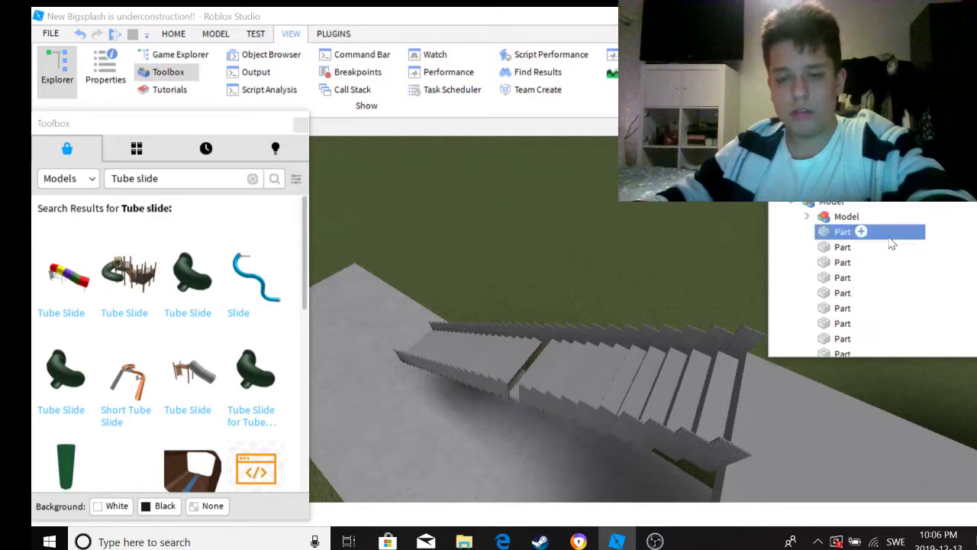
ctrl+click(899, 236)
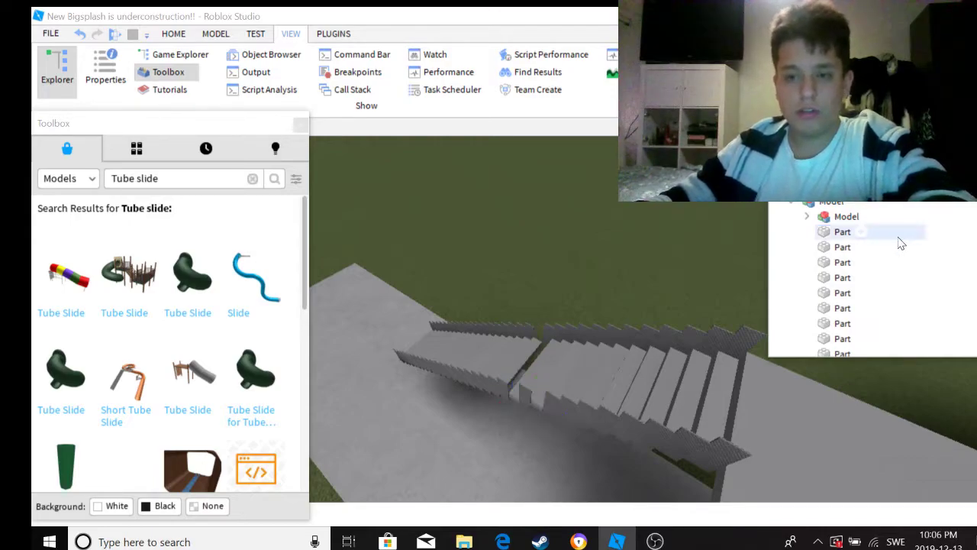
Step: Select all remaining tread and railing parts of the slide's staircase in the Explorer and delete them together
drag(899, 257, 831, 305)
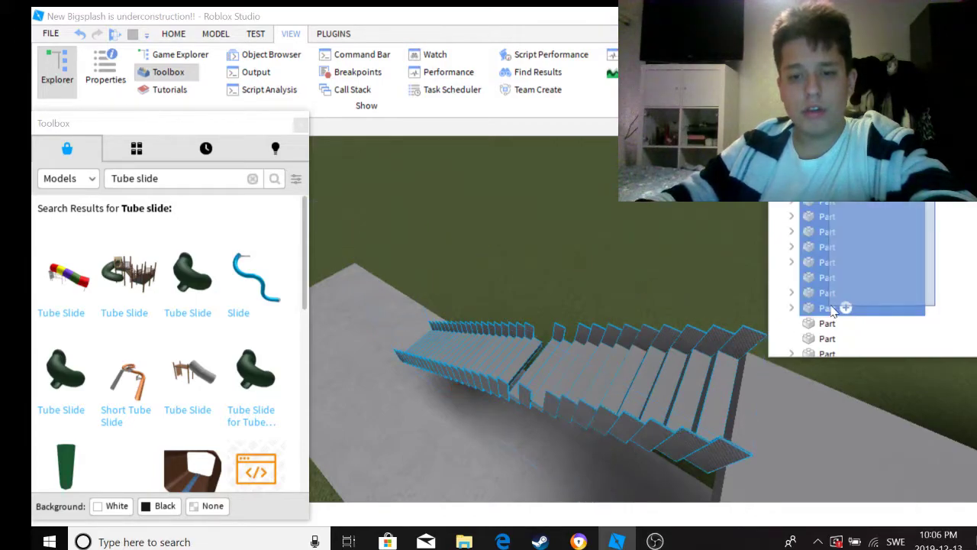
mouse_move(823, 317)
mouse_down()
mouse_move(834, 320)
mouse_move(843, 260)
mouse_move(829, 207)
mouse_move(822, 320)
mouse_move(859, 320)
mouse_move(662, 351)
mouse_up()
right_drag(662, 345, 641, 310)
key(Delete)
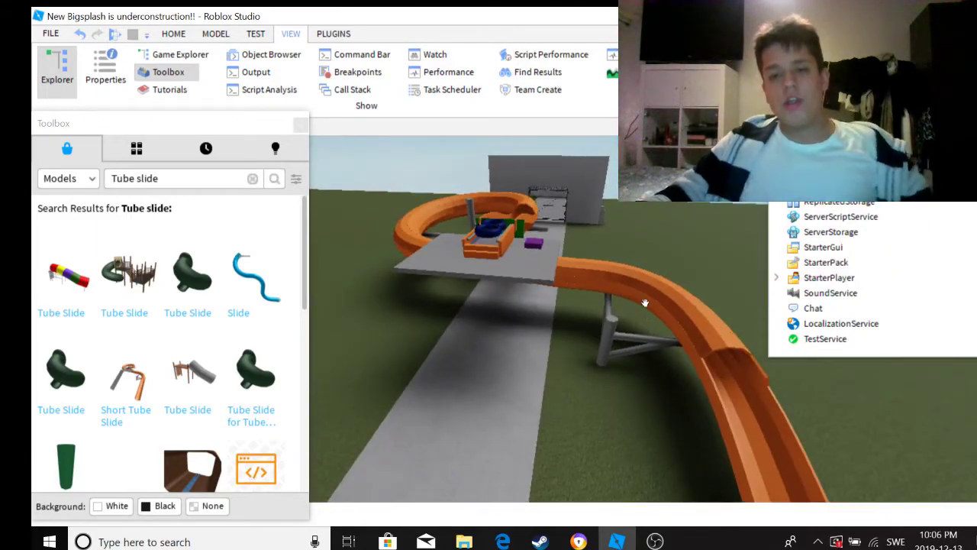
Step: Select the orange slide and examine its nested models in the Explorer to locate the grey support parts
click(643, 303)
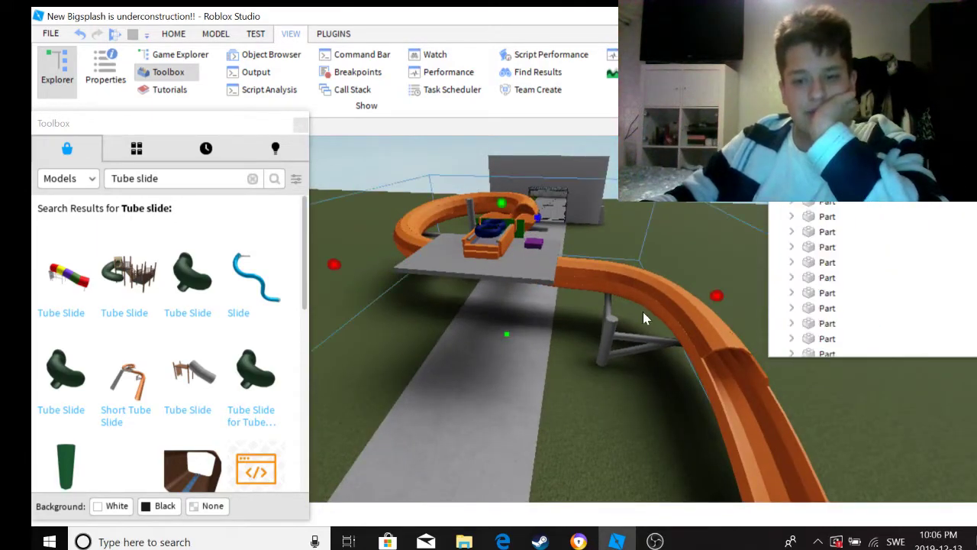
scroll(646, 314, down, 5)
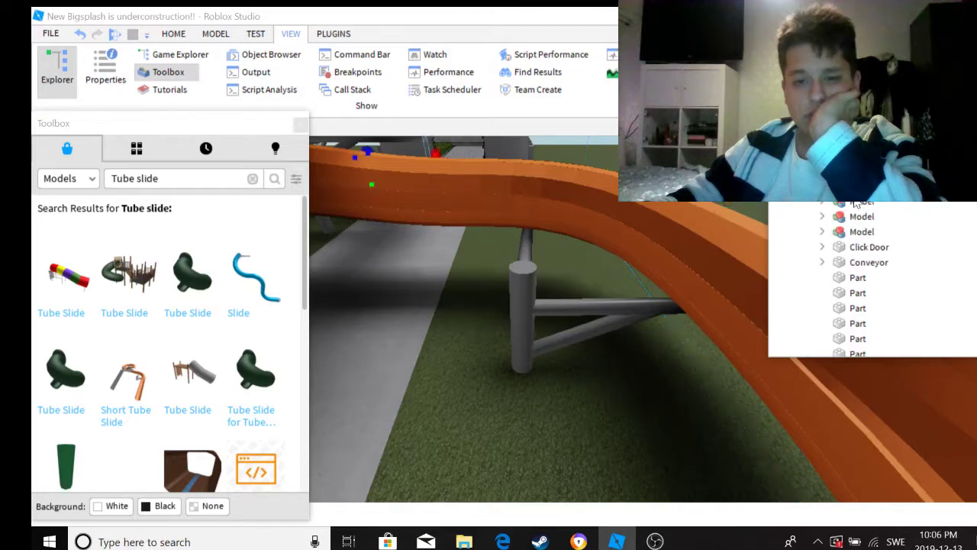
click(860, 217)
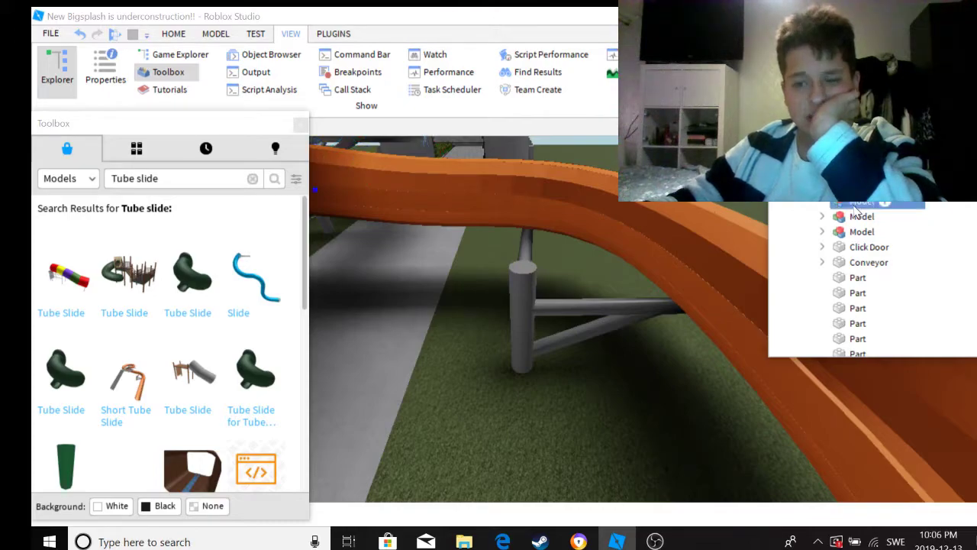
click(866, 231)
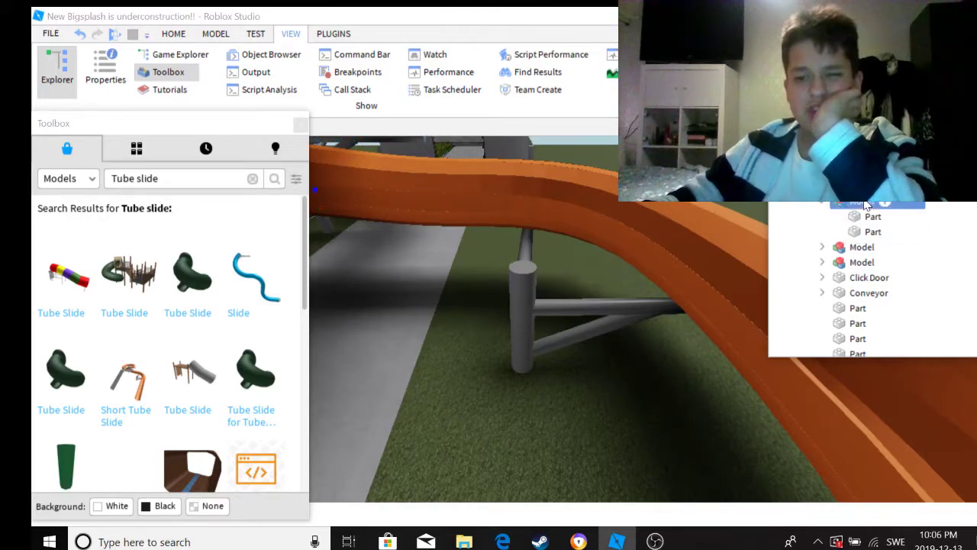
click(868, 231)
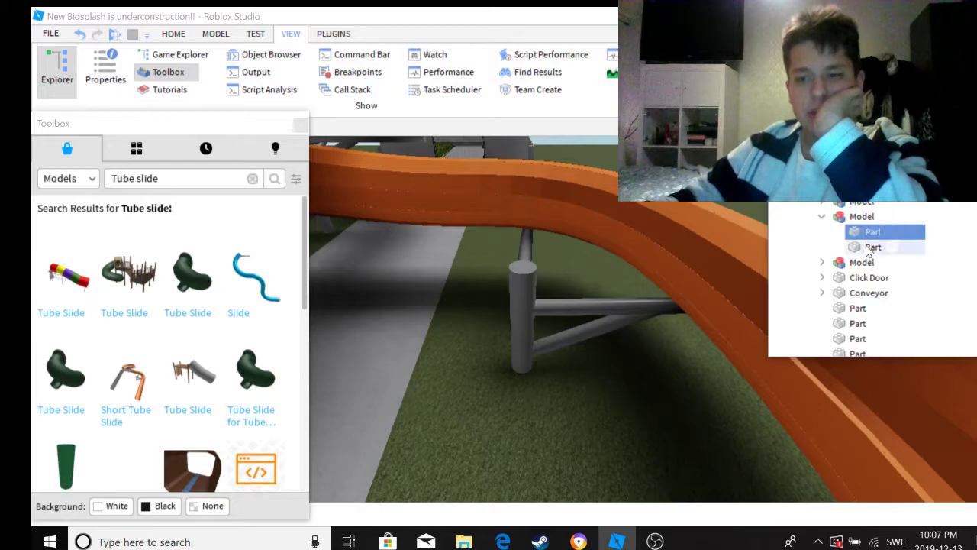
click(857, 233)
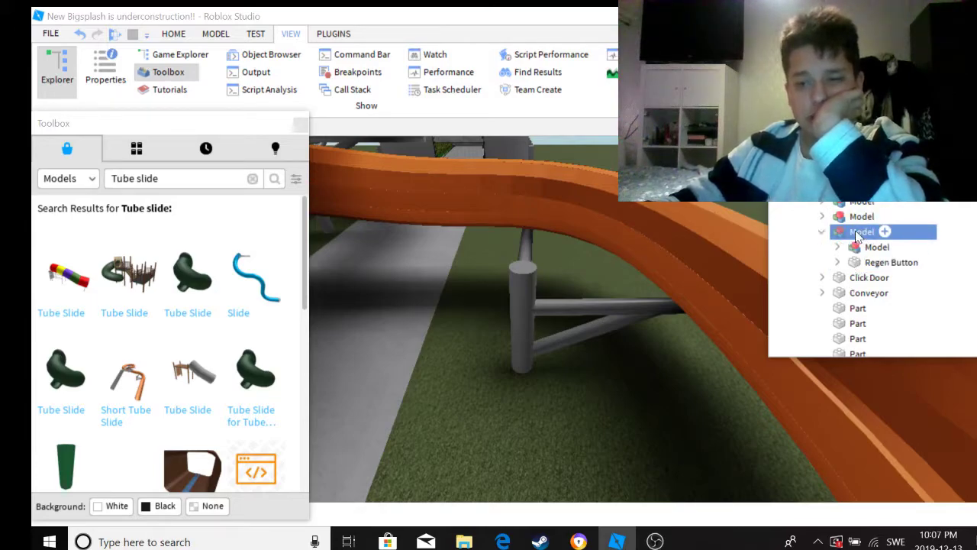
click(858, 243)
double_click(857, 240)
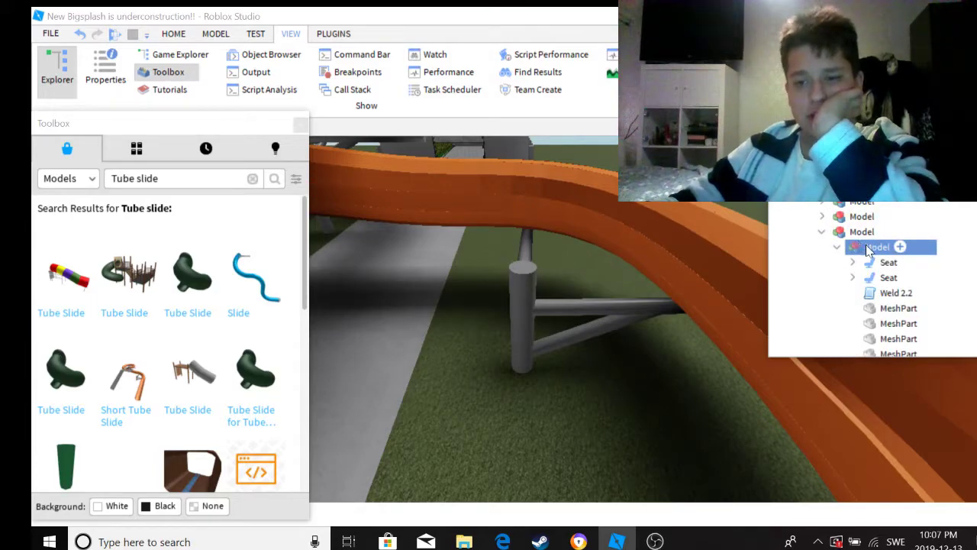
double_click(861, 240)
double_click(861, 237)
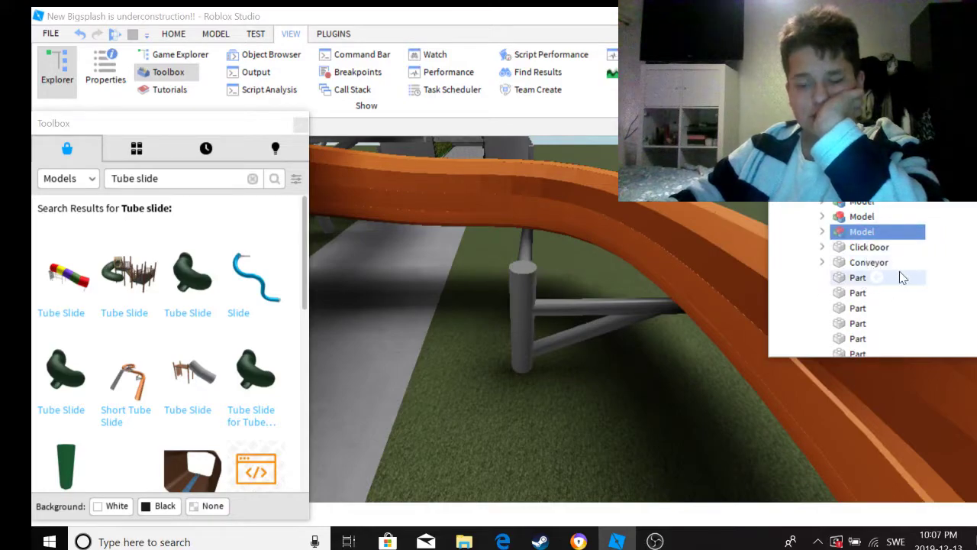
Step: Delete the lower diagonal brace and the thick upright post of the grey support under the orange slide's curve
drag(974, 287, 937, 321)
scroll(927, 290, down, 1)
scroll(909, 281, up, 1)
click(916, 310)
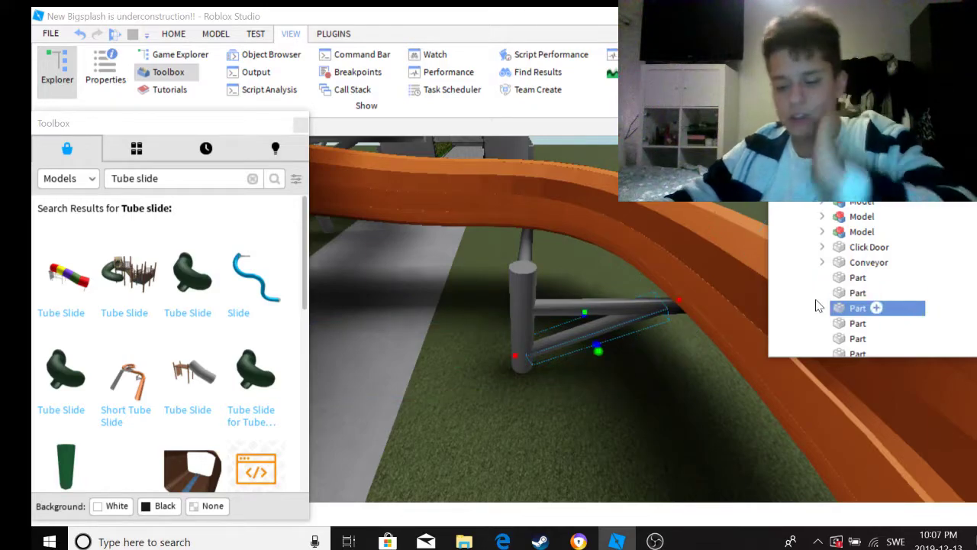
click(856, 293)
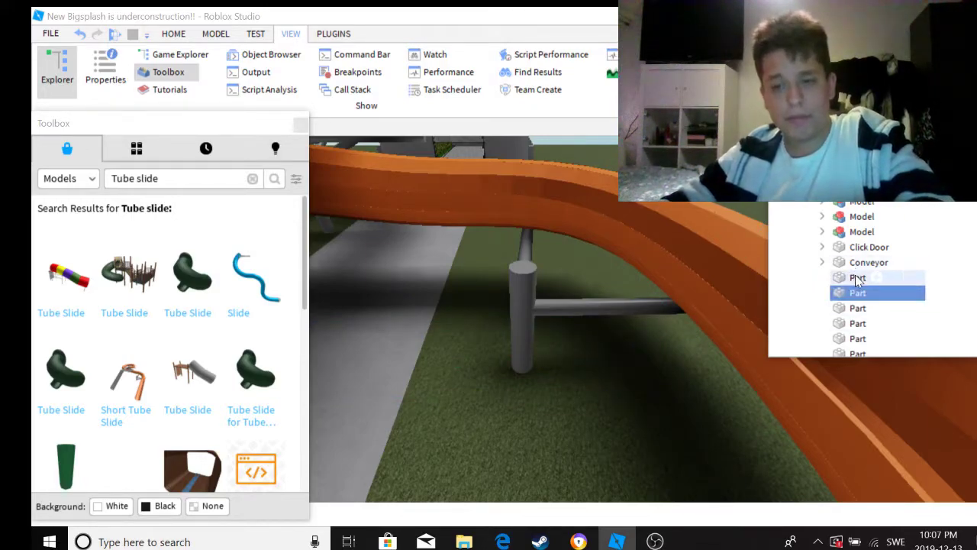
drag(884, 305, 836, 292)
click(853, 294)
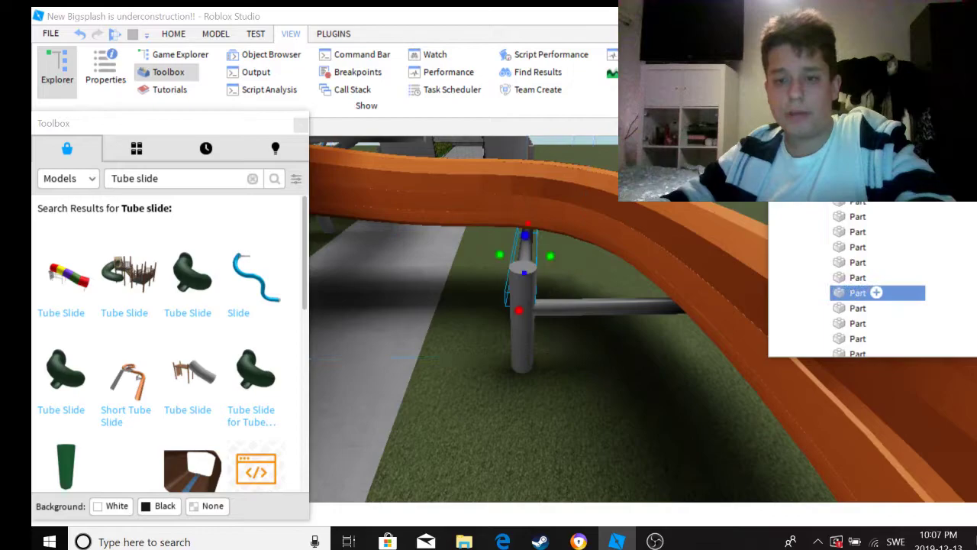
click(904, 313)
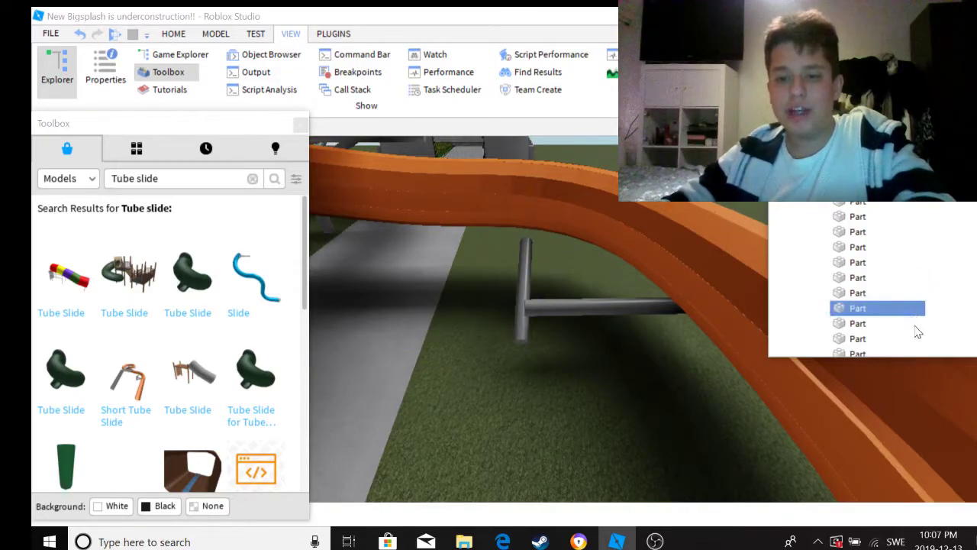
Step: Find the horizontal beam of the grey support under the orange slide's curve among the model's parts and delete it
scroll(957, 248, up, 2)
drag(964, 253, 847, 246)
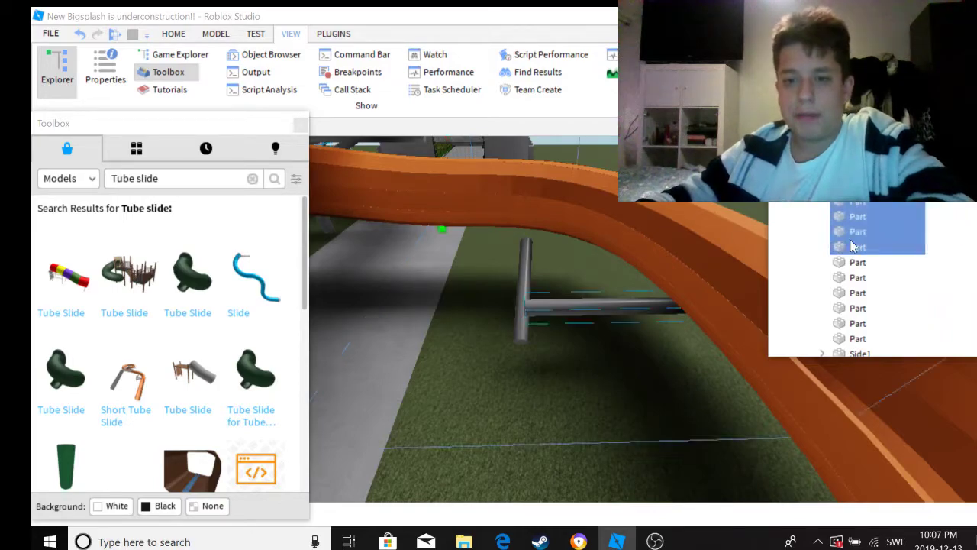
click(890, 252)
key(Delete)
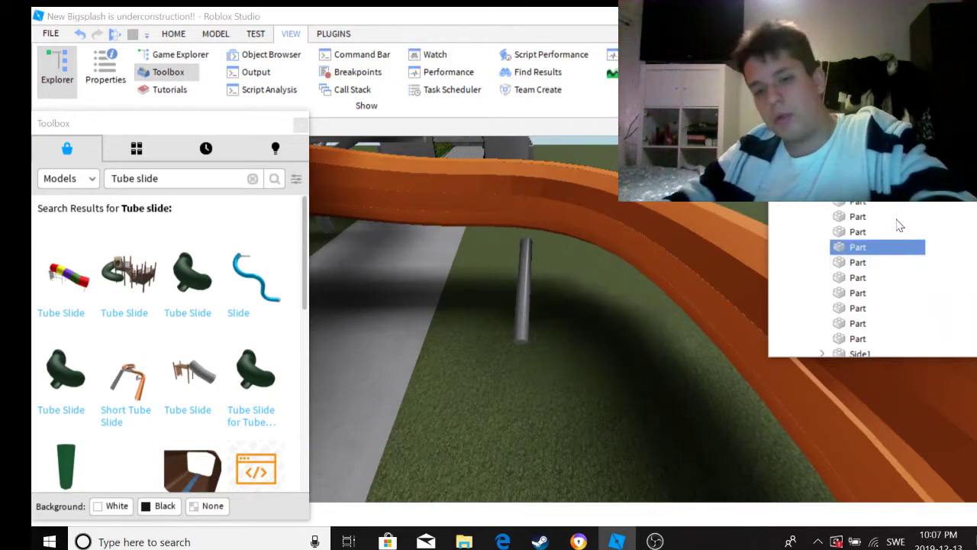
Step: Select the remaining thin upright post of that grey support in the Explorer and delete it
click(879, 253)
key(Escape)
key(Up)
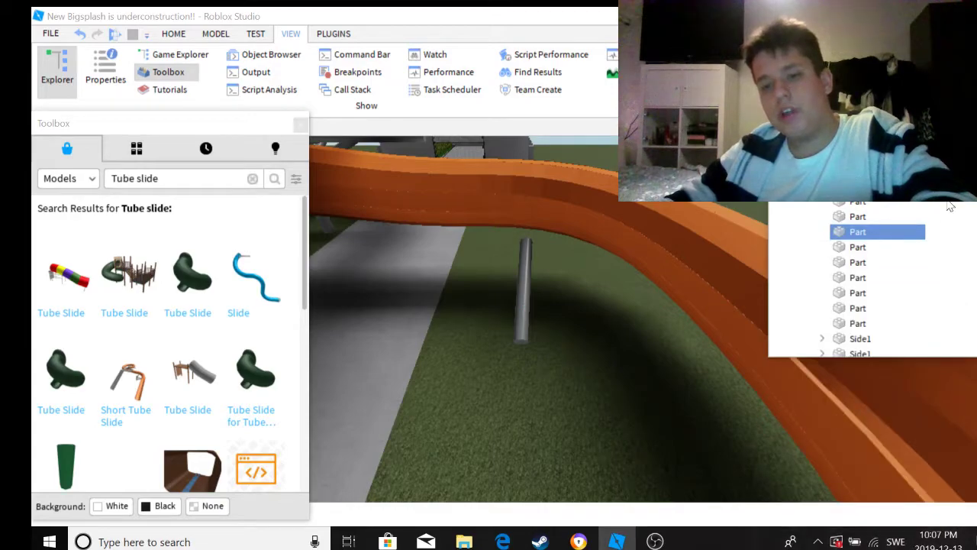
drag(917, 243, 858, 262)
click(882, 263)
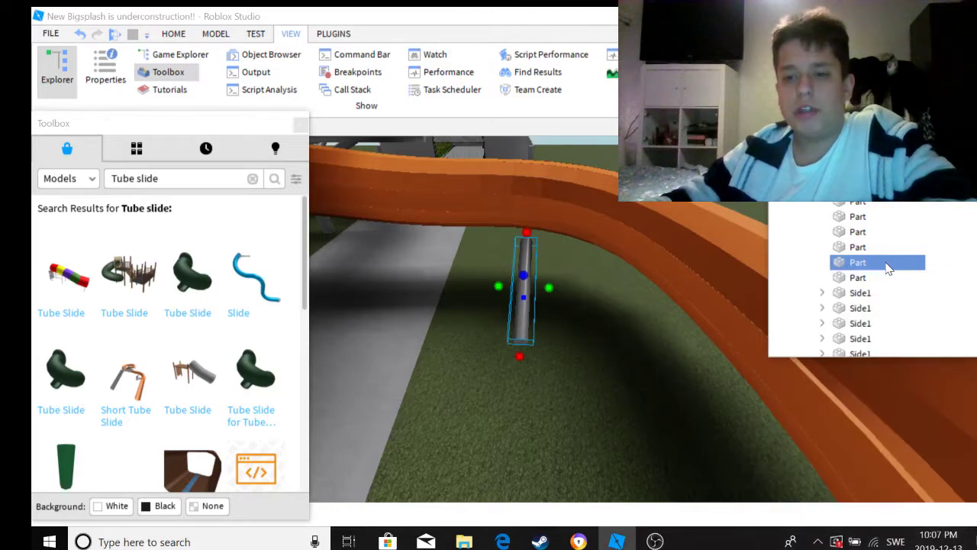
key(Delete)
Step: Find the diagonal brace beneath the horizontal beam of the next grey support in the Explorer and delete it
right_drag(395, 277, 497, 249)
click(447, 247)
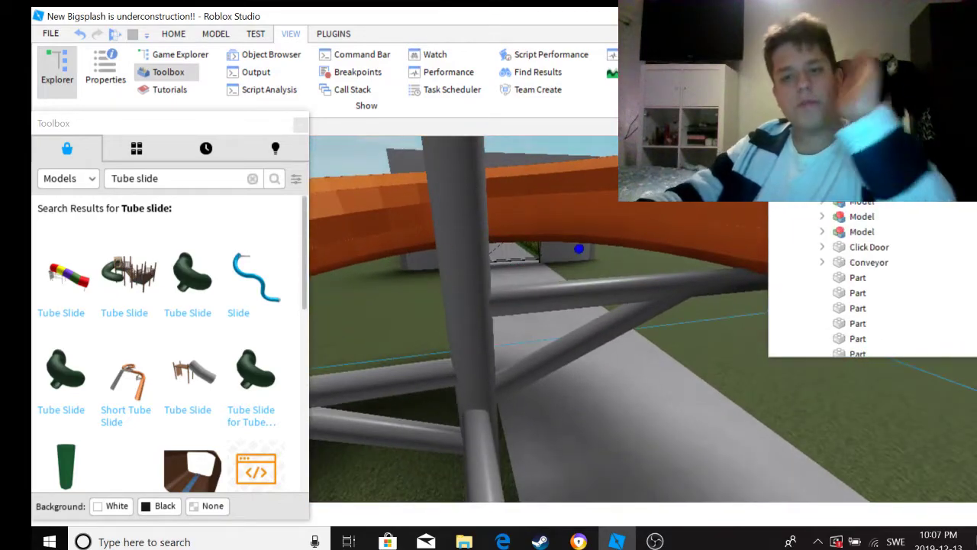
click(688, 245)
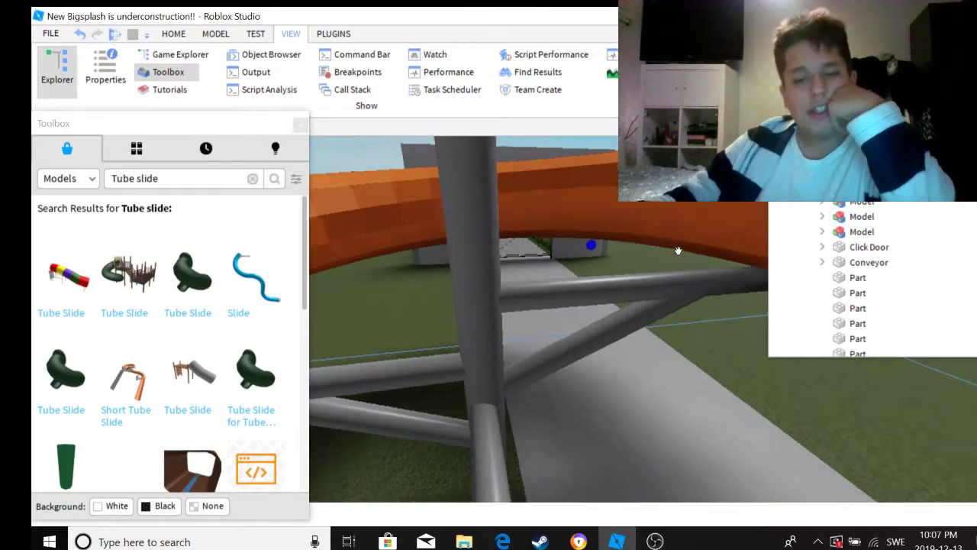
scroll(687, 245, up, 3)
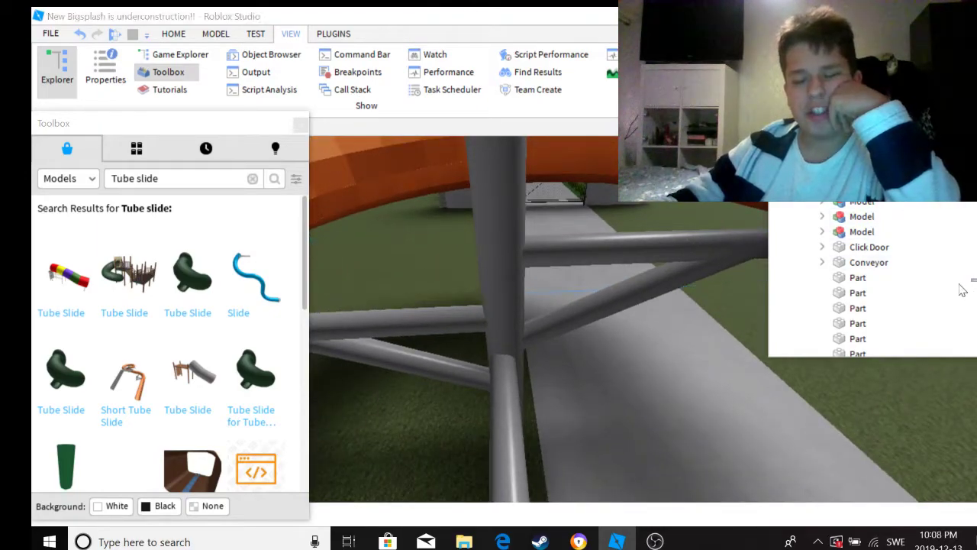
drag(896, 308, 868, 248)
scroll(869, 304, down, 3)
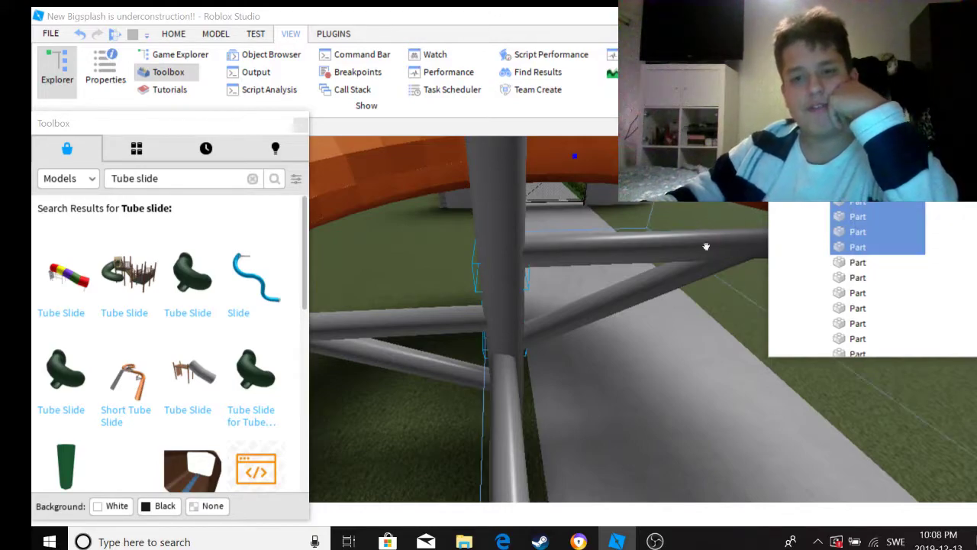
key(f)
right_drag(701, 245, 653, 277)
scroll(873, 233, up, 3)
scroll(904, 233, down, 1)
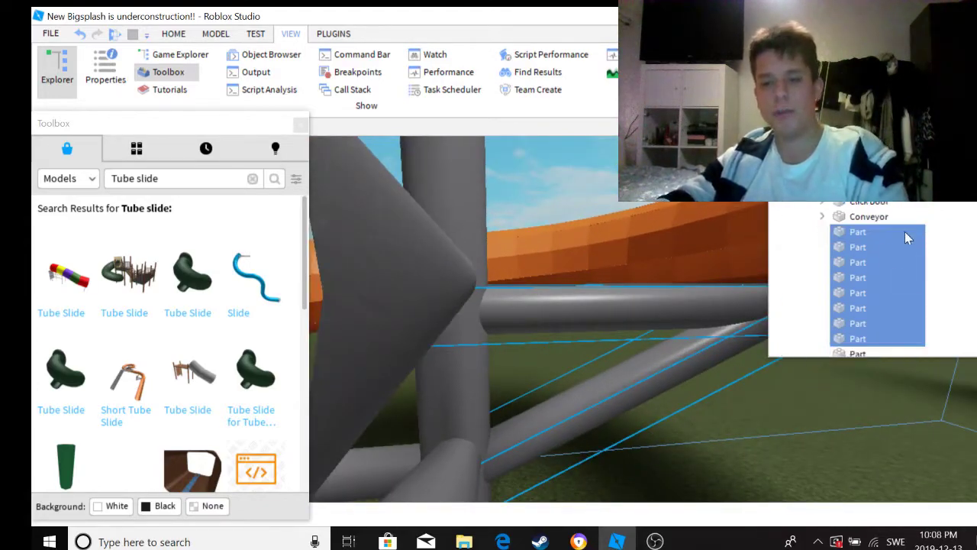
click(773, 267)
right_drag(773, 268, 748, 256)
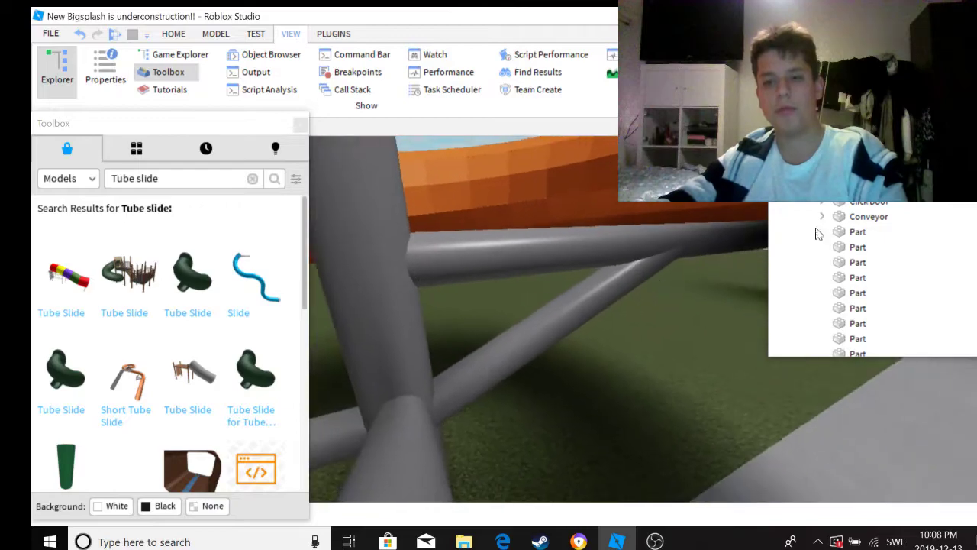
drag(971, 239, 908, 235)
click(910, 235)
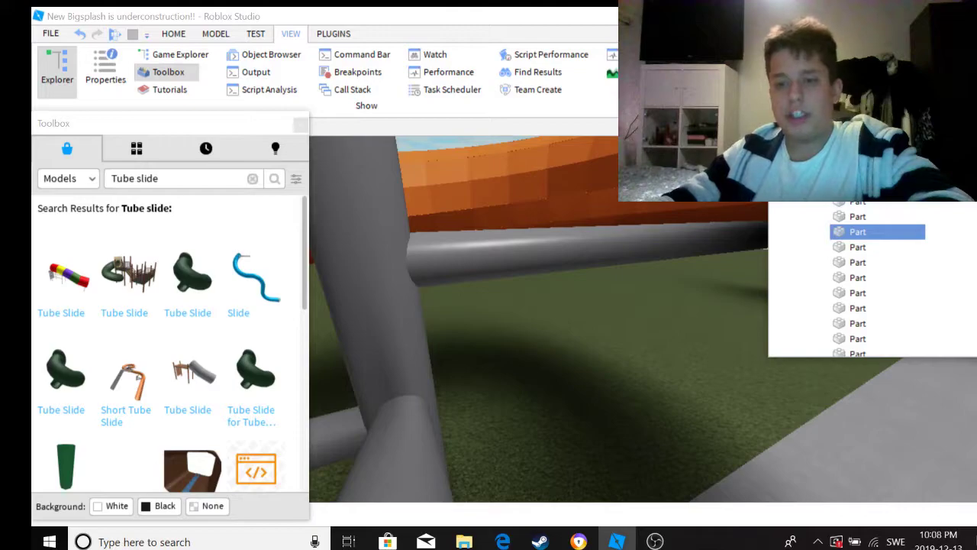
Step: Locate the horizontal beam attached to the same thick grey post in the Explorer and delete it
scroll(878, 216, down, 1)
scroll(866, 236, down, 1)
scroll(859, 252, up, 1)
shift+click(857, 232)
shift+click(863, 248)
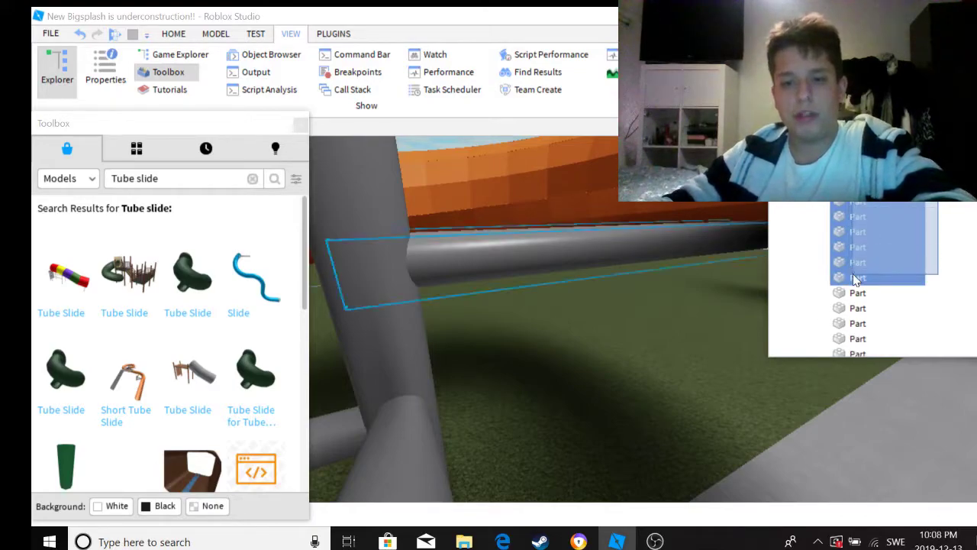
shift+click(888, 279)
click(889, 280)
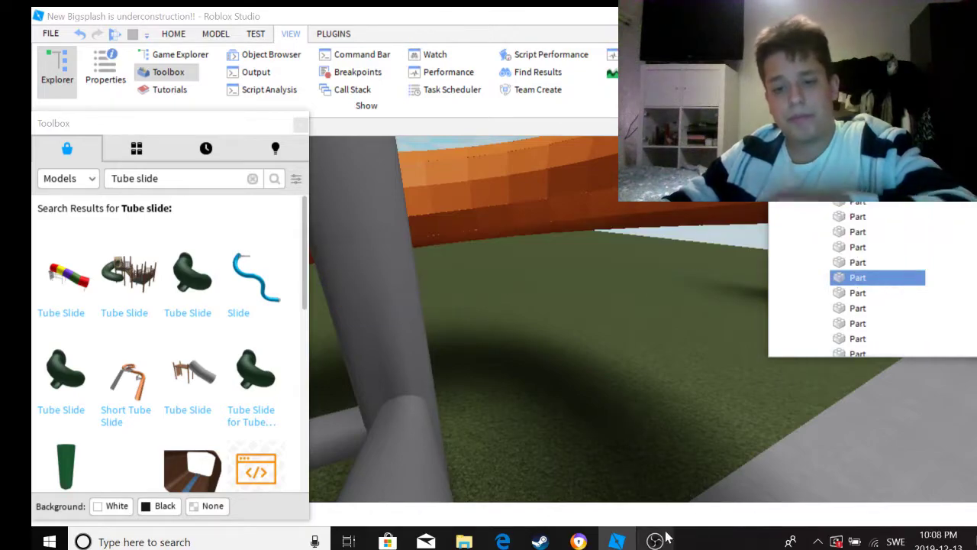
Step: Look at the recording in OBS and return to Roblox Studio
key(alt+Tab)
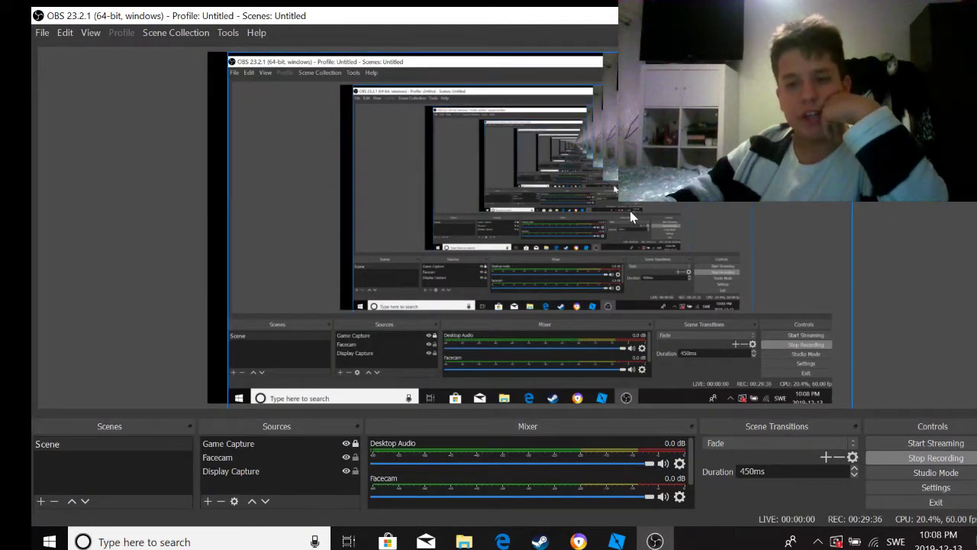
click(611, 539)
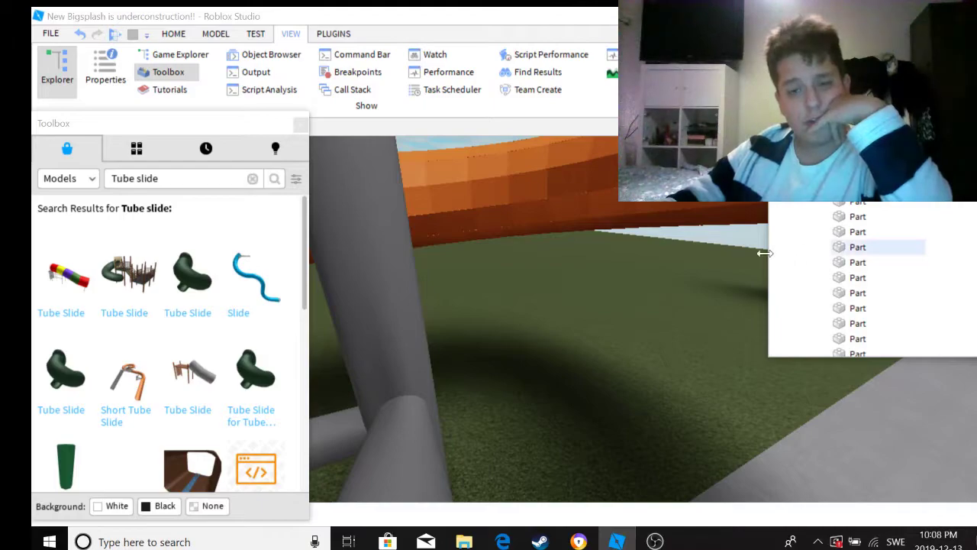
Step: Find the tall upright grey post in the middle of the orange slide's loop and delete it
right_drag(530, 273, 530, 271)
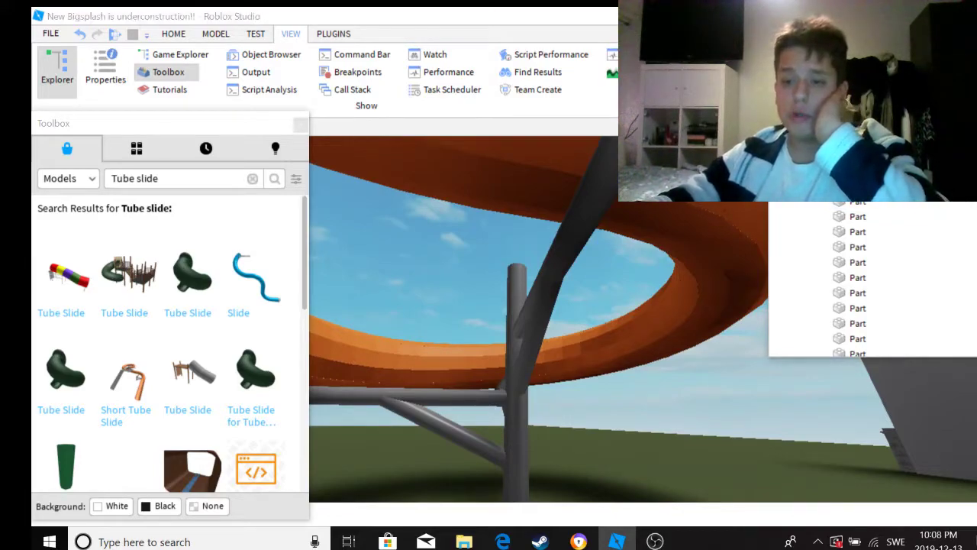
drag(902, 228, 865, 234)
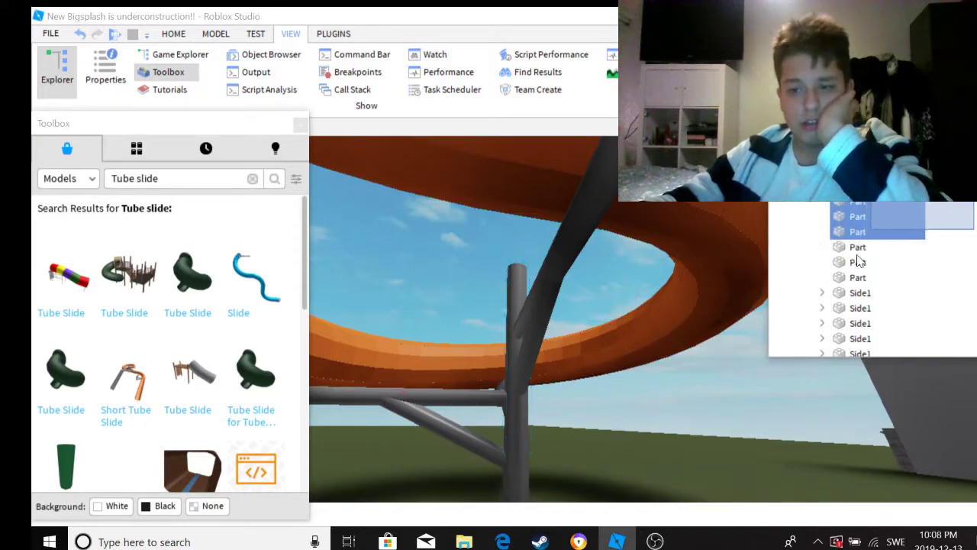
key(f)
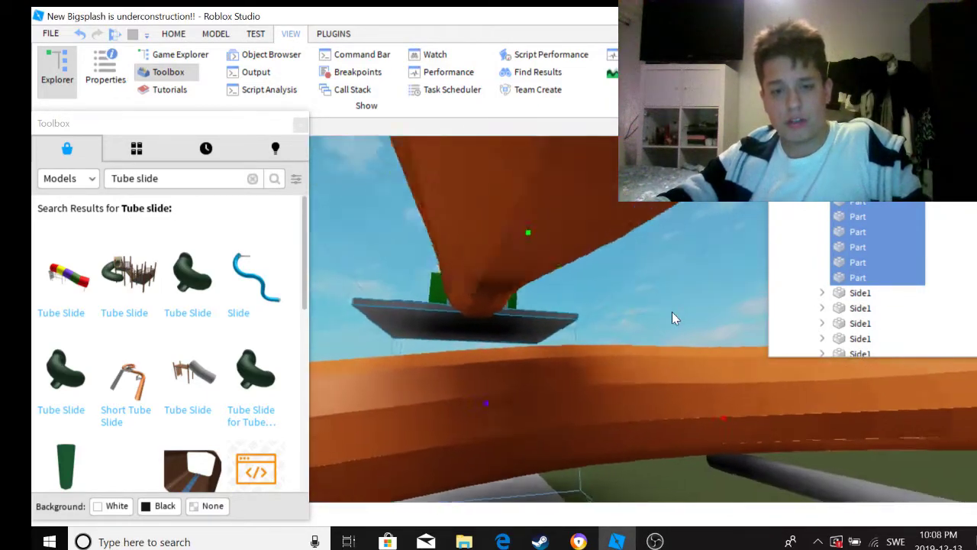
key(w)
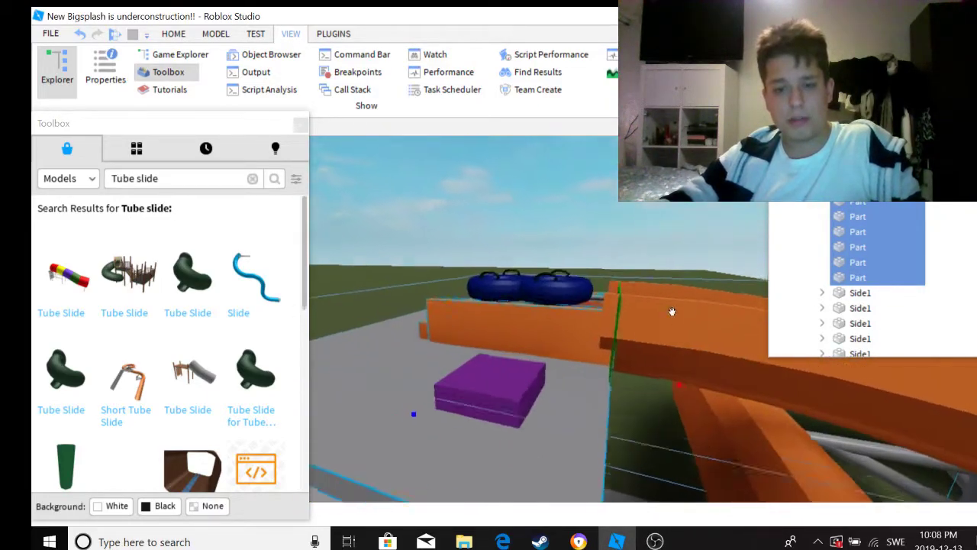
scroll(878, 229, up, 1)
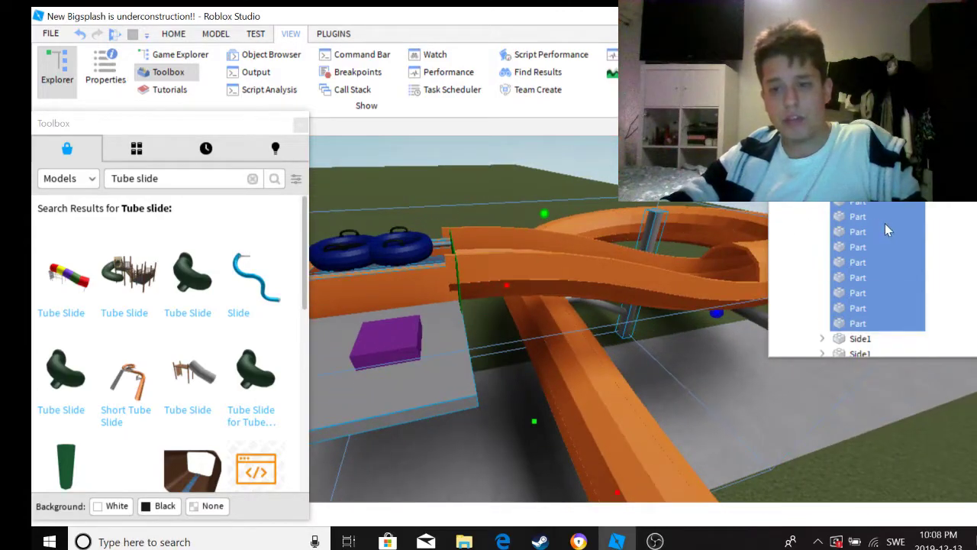
click(850, 324)
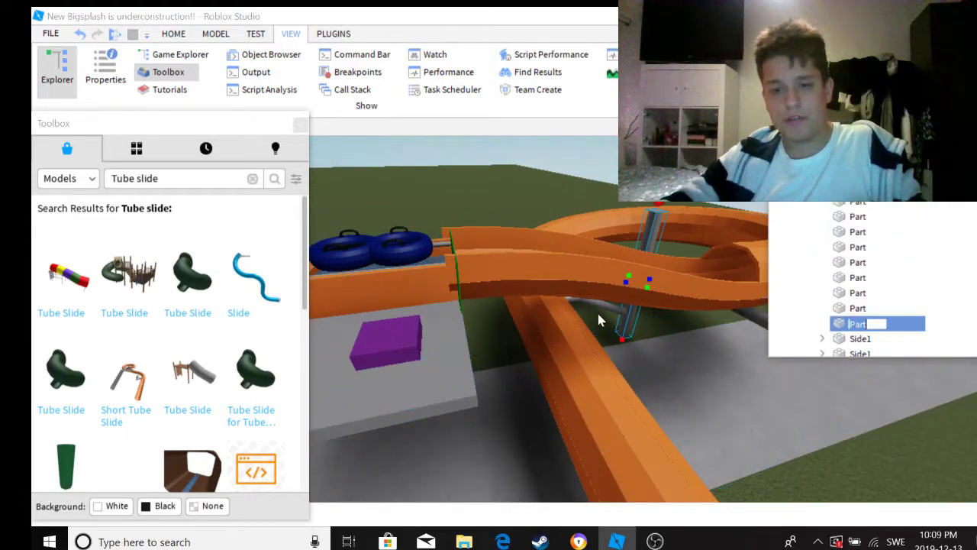
key(w)
key(Delete)
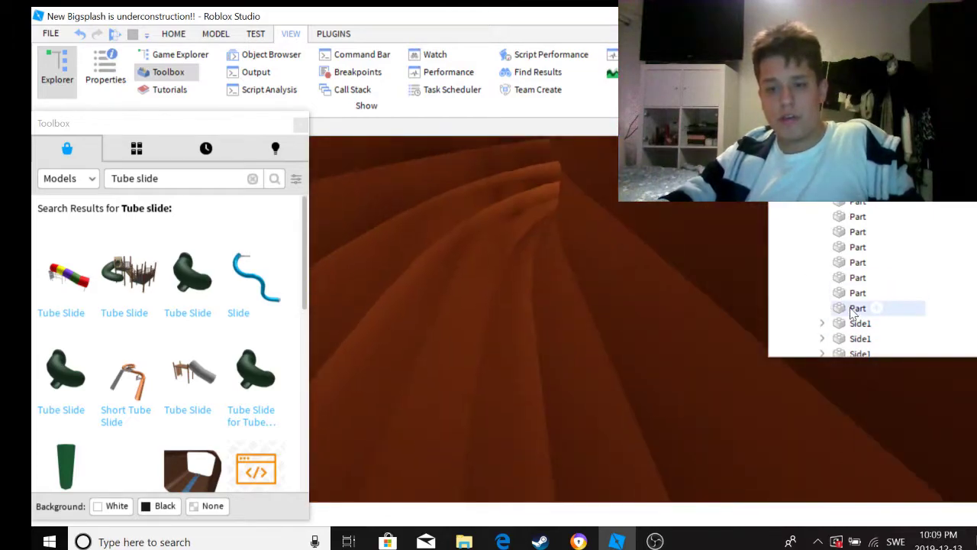
Step: Focus the view on individual slide parts in the Explorer to identify the remaining floating grey braces
click(850, 307)
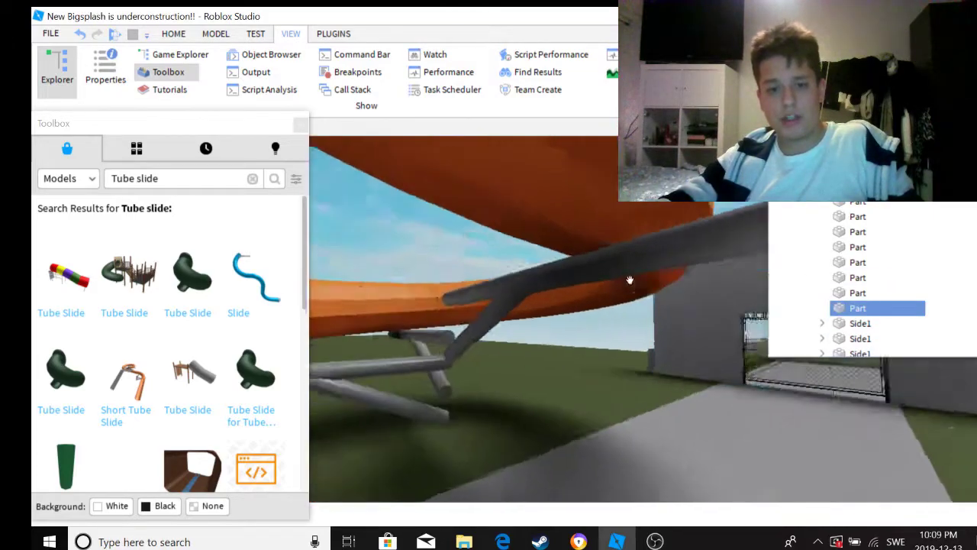
key(f)
click(847, 278)
click(843, 263)
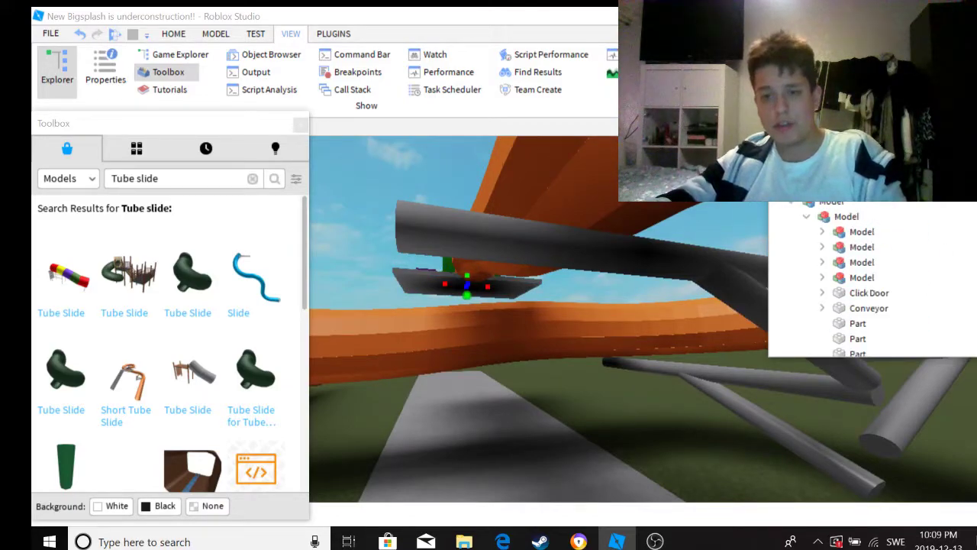
scroll(957, 308, down, 1)
click(858, 323)
click(862, 277)
key(f)
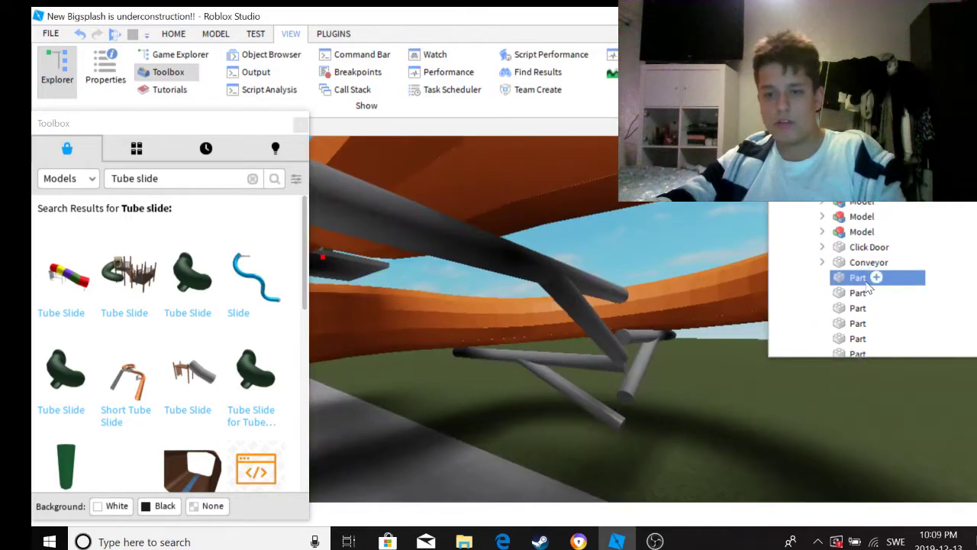
Step: Select ranges of the parts listed below the Conveyor to check whether any of them are the leftover grey braces
drag(937, 280, 844, 278)
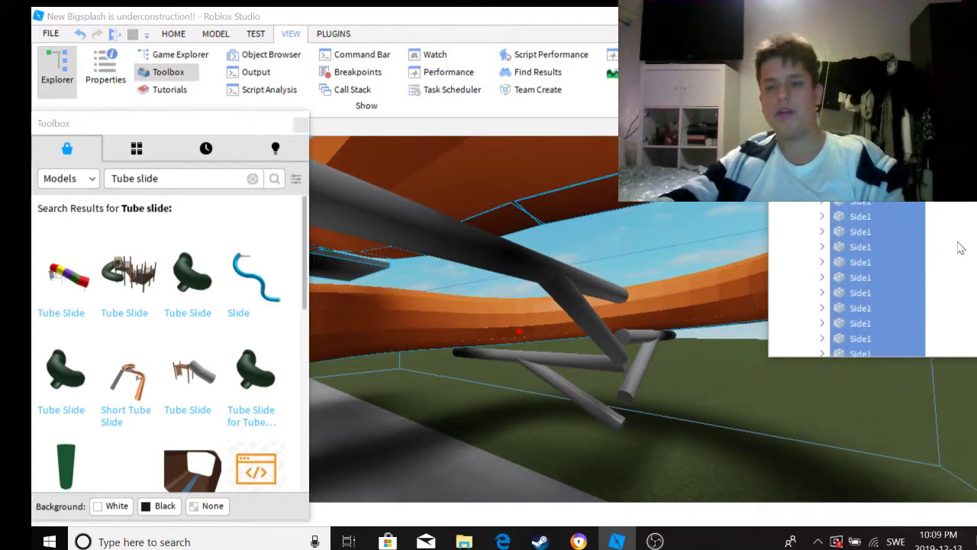
scroll(878, 259, up, 5)
scroll(878, 260, down, 2)
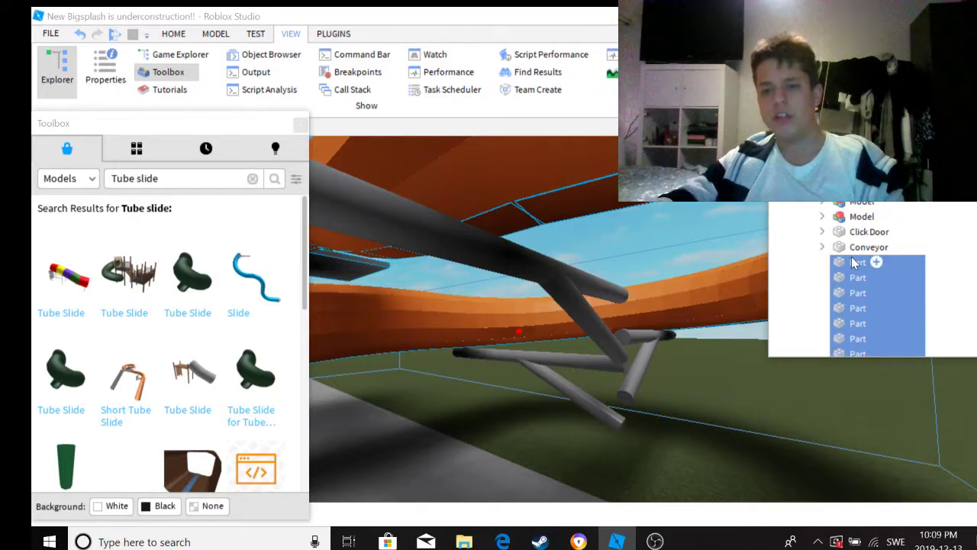
click(855, 263)
click(855, 293)
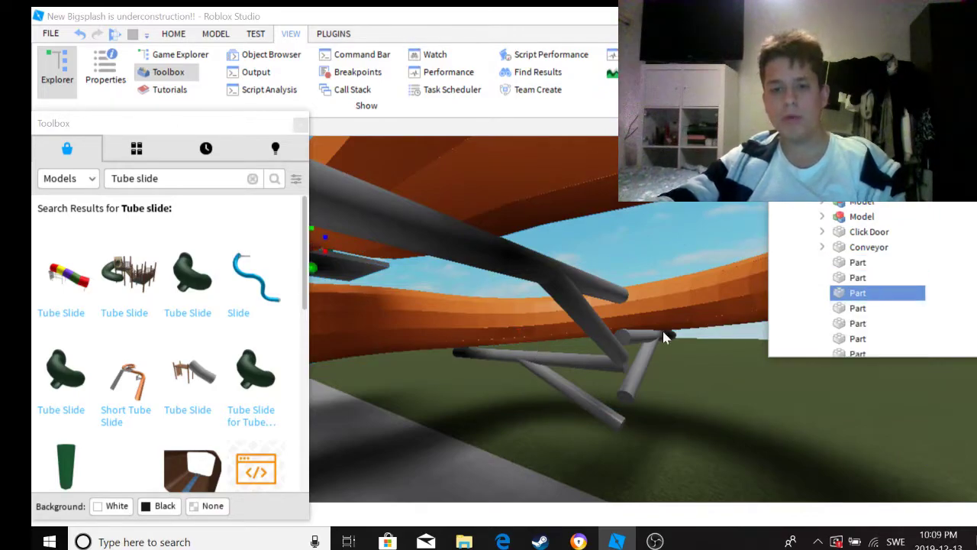
key(f)
right_drag(606, 327, 496, 269)
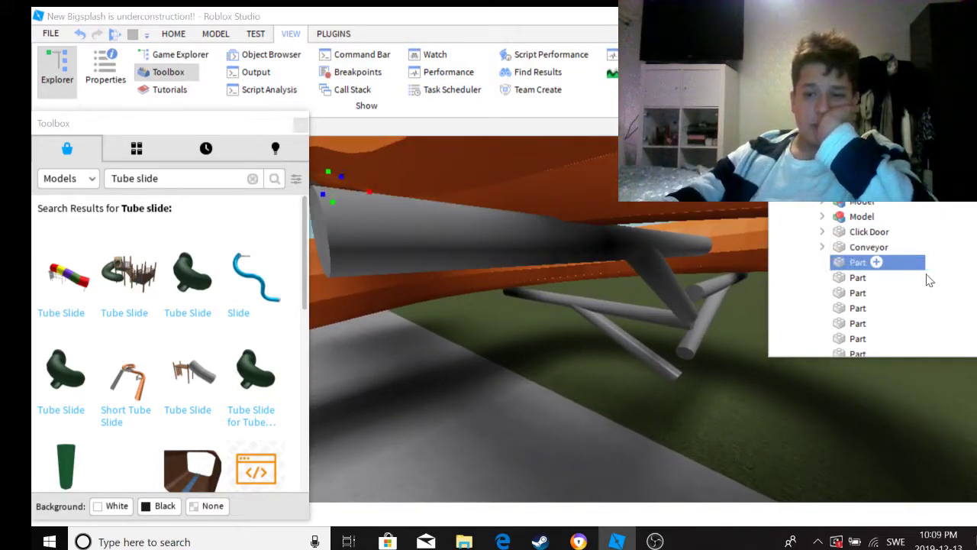
drag(871, 296, 860, 296)
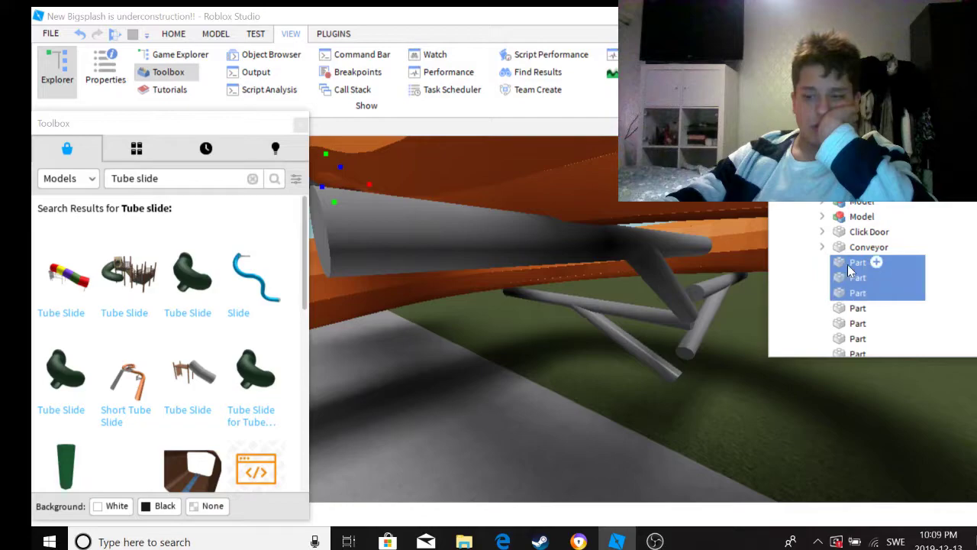
drag(908, 263, 904, 268)
right_drag(663, 288, 664, 264)
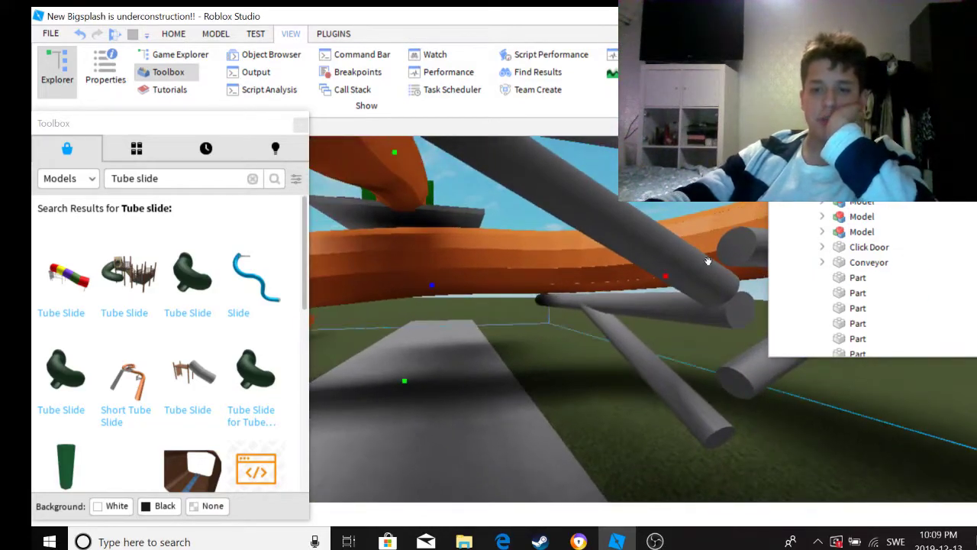
Step: Examine the nested models above Click Door and delete the one containing the lower grey braces
click(861, 216)
click(861, 232)
click(861, 216)
key(f)
right_drag(653, 265, 654, 274)
click(859, 203)
key(Delete)
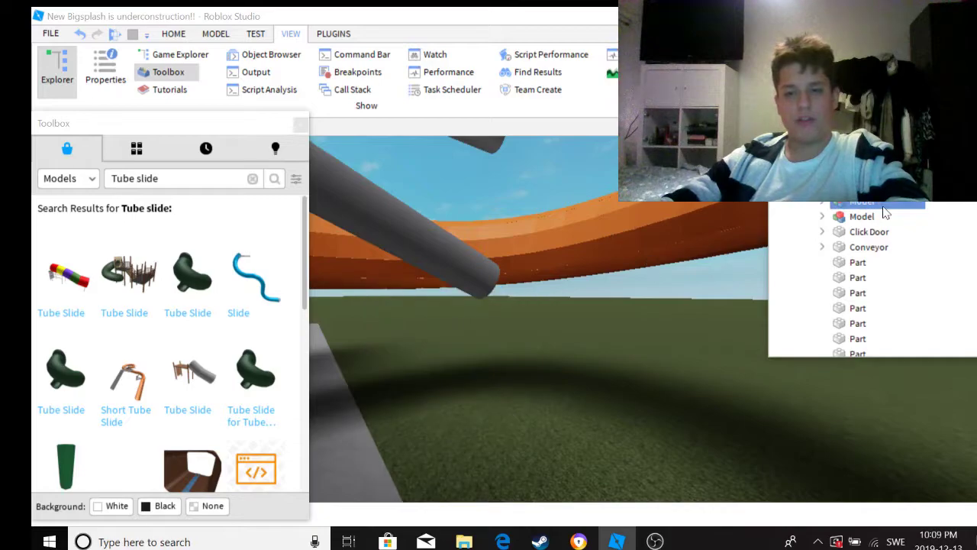
Step: Delete the nested models holding the last grey beams and view the whole slide from a distance
scroll(551, 267, up, 5)
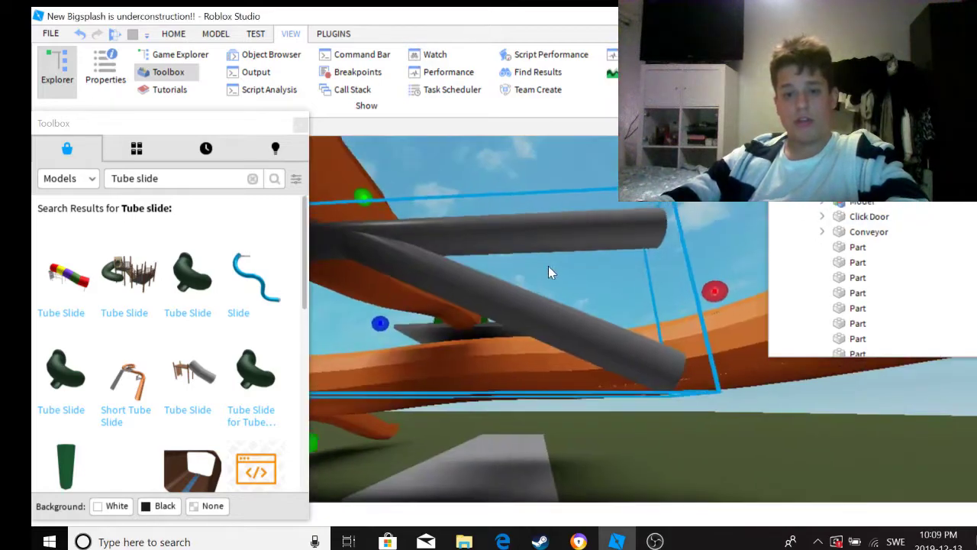
right_drag(551, 267, 657, 327)
scroll(657, 333, up, 5)
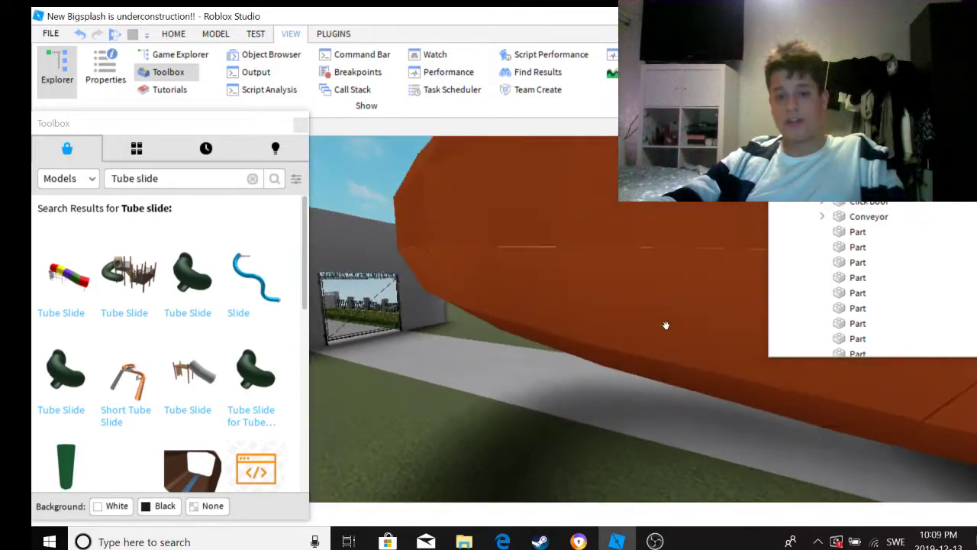
scroll(677, 302, down, 10)
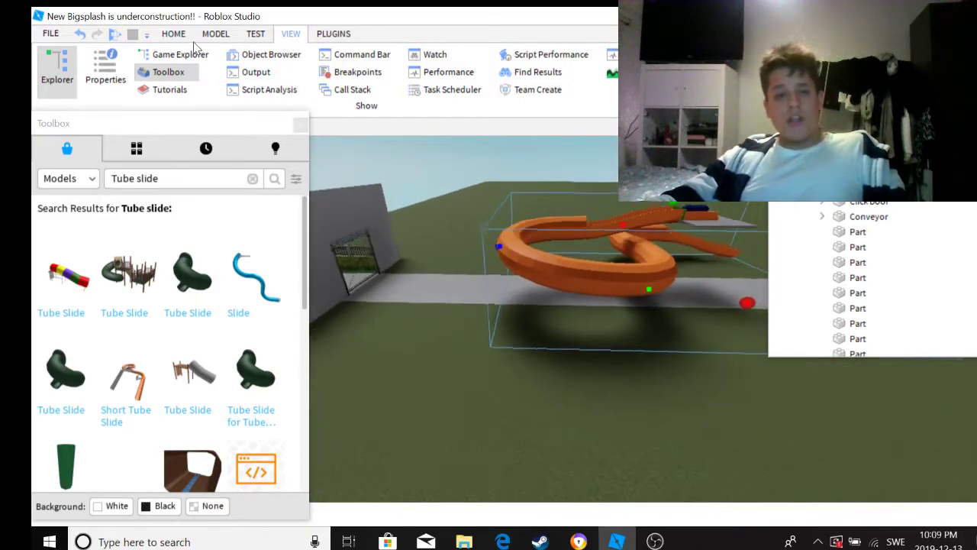
Step: Move the orange tube slide off the entrance path onto the open grass beside it
click(173, 33)
click(177, 68)
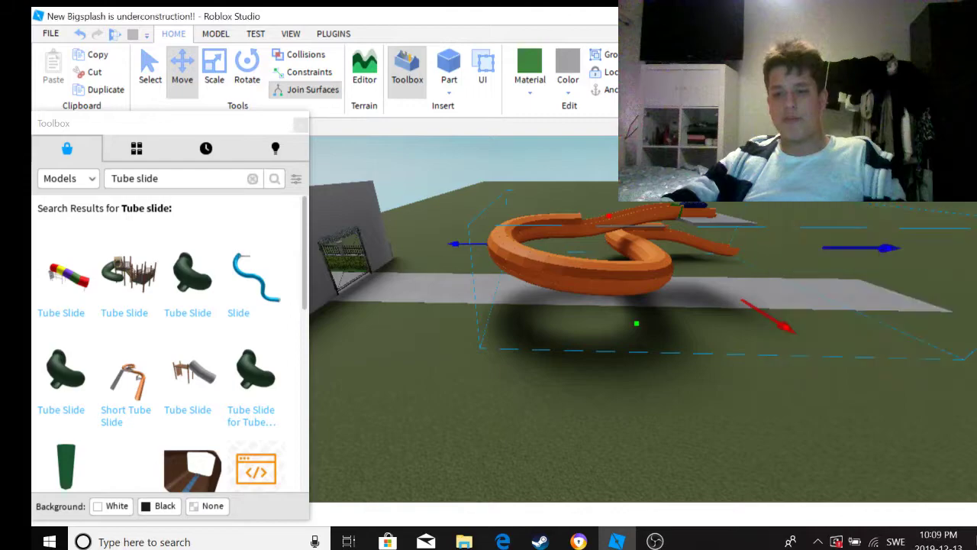
scroll(829, 221, up, 5)
right_drag(829, 220, 851, 232)
scroll(851, 232, down, 8)
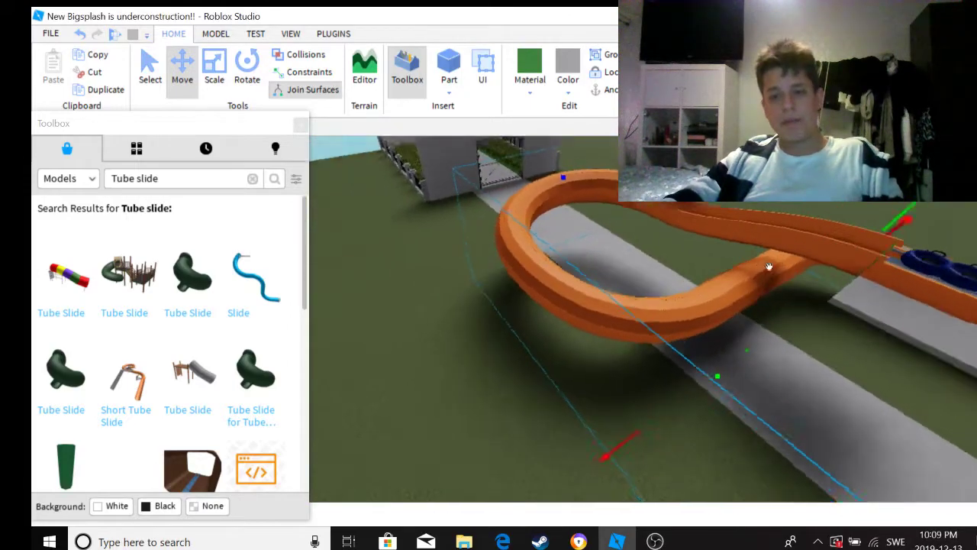
drag(611, 337, 758, 217)
drag(710, 256, 741, 280)
right_drag(742, 279, 332, 144)
click(332, 143)
Step: Search the Toolbox models for Creepnation and limit the results to everything published by that creator
click(252, 178)
text(Creepnatio)
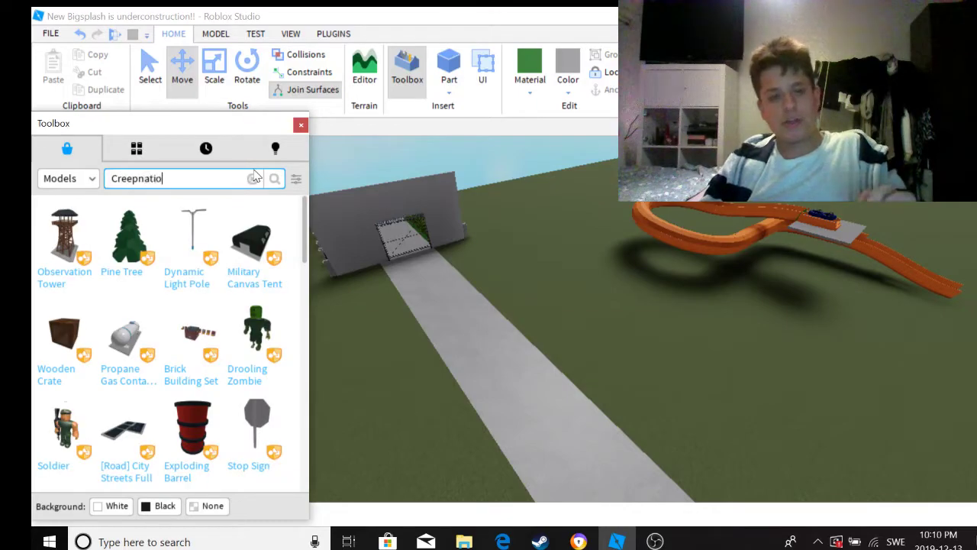
text(n)
key(Return)
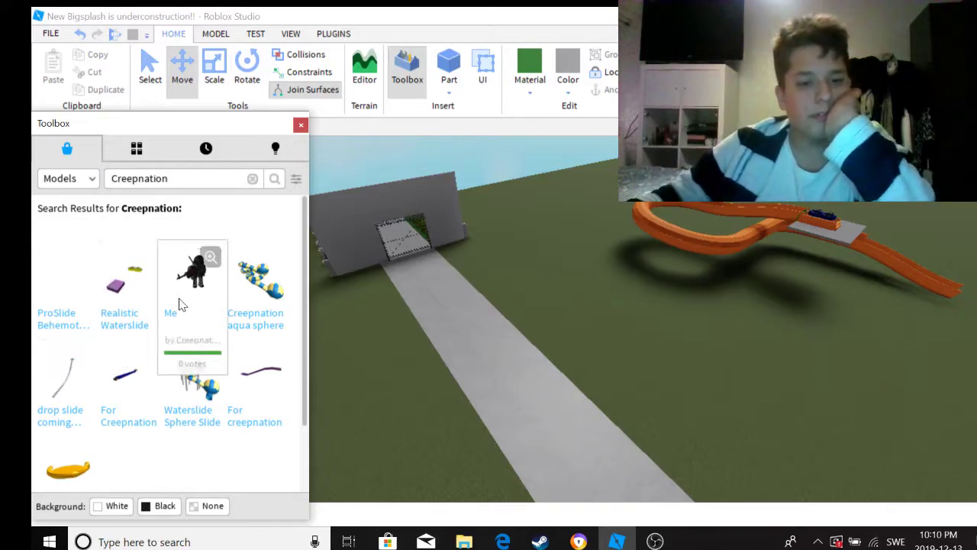
click(189, 340)
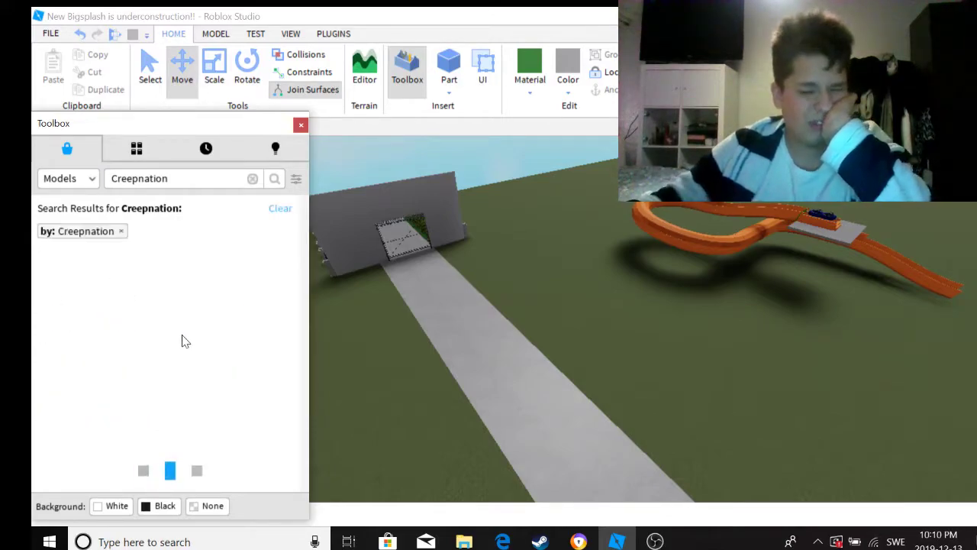
click(252, 180)
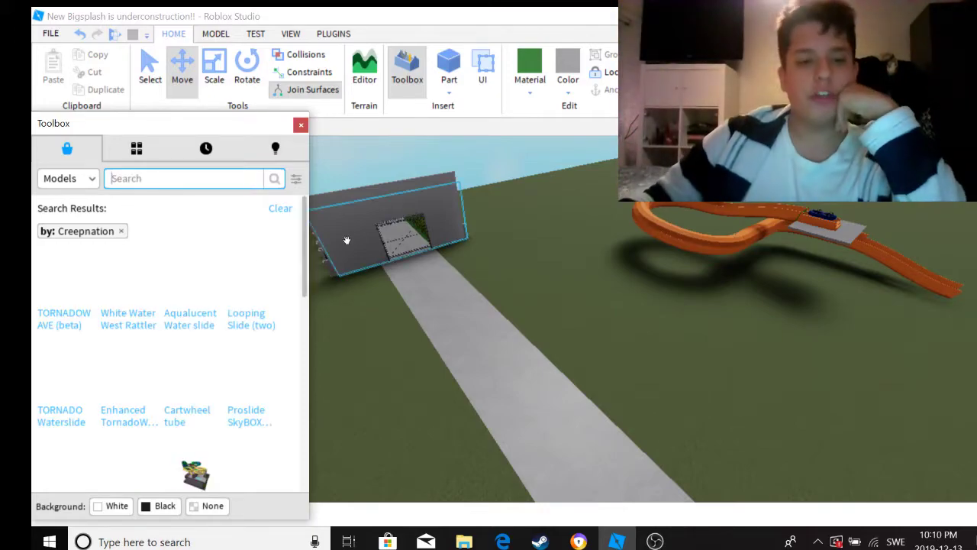
Step: Look through the creator's waterslide models and insert the FlyingSAUCER kit between the entrance path and the orange slide
scroll(186, 317, down, 5)
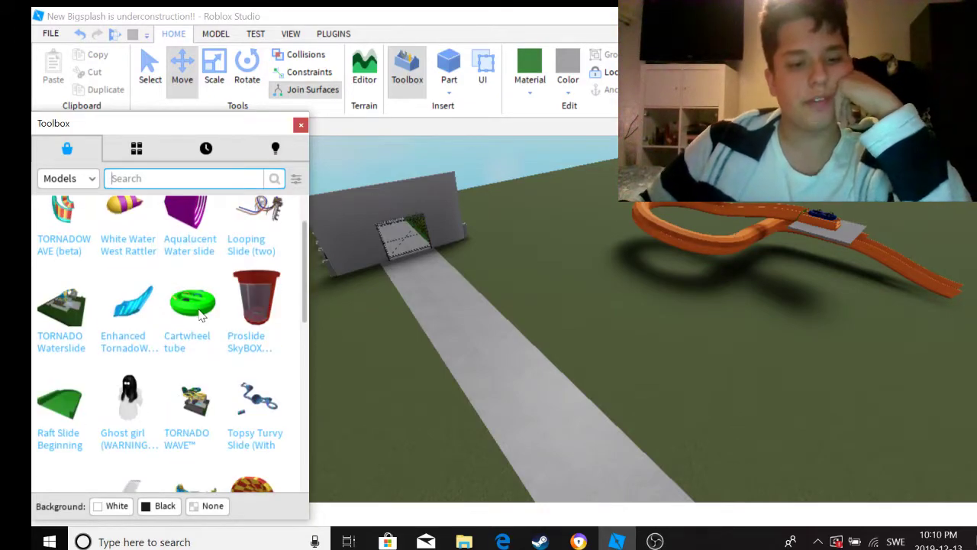
scroll(216, 327, down, 3)
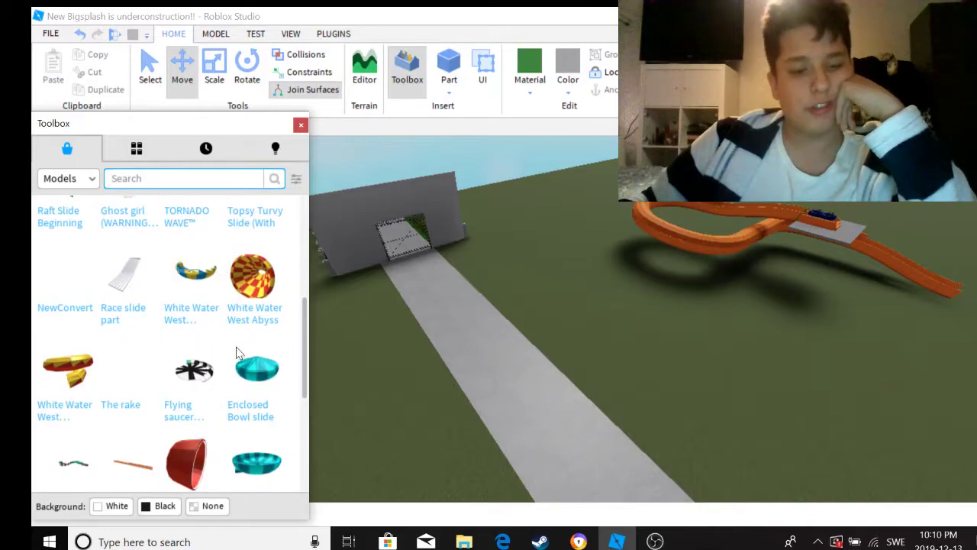
scroll(217, 364, down, 5)
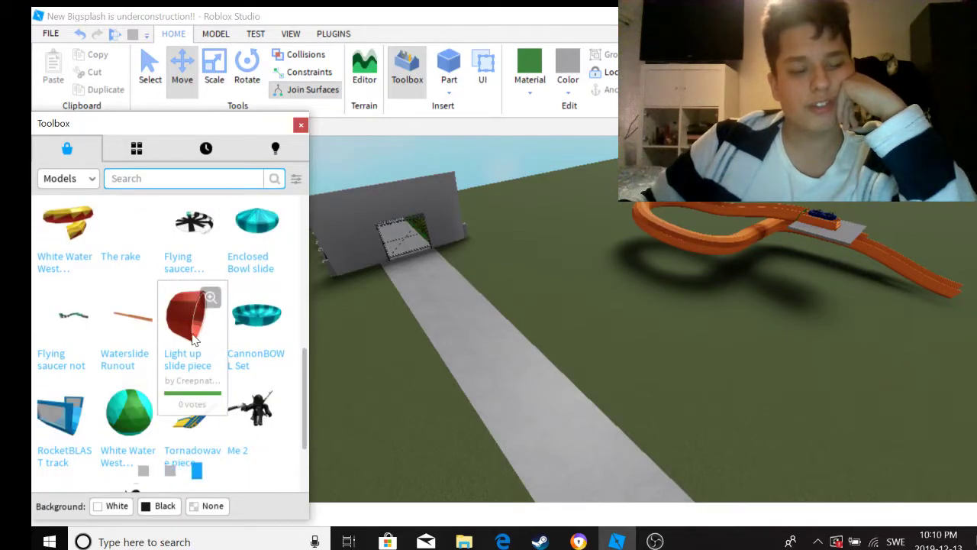
scroll(195, 341, down, 3)
scroll(126, 352, down, 8)
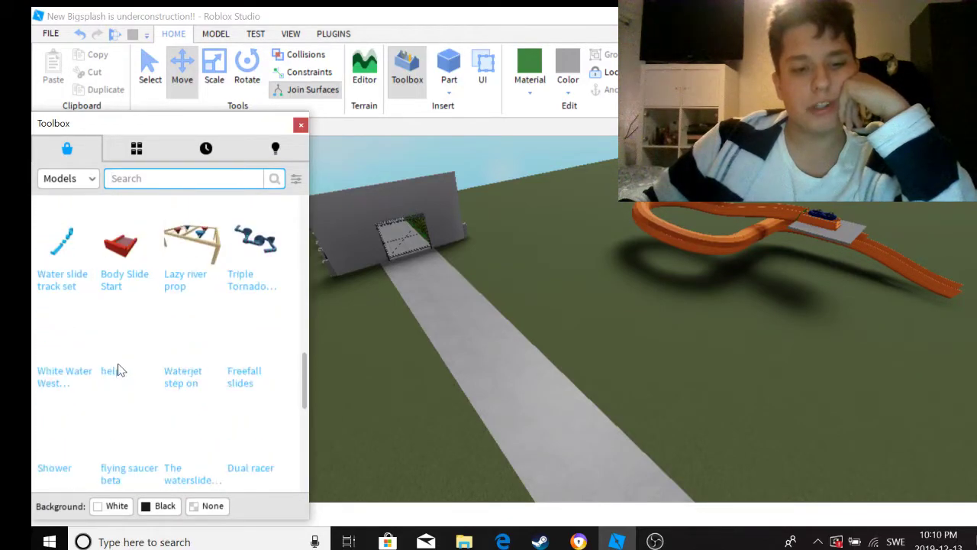
scroll(90, 357, down, 8)
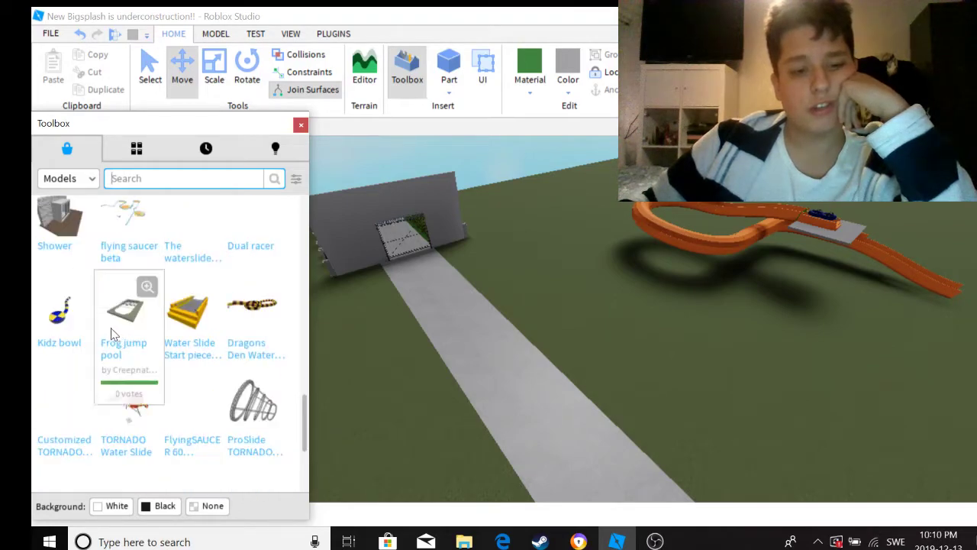
scroll(99, 321, down, 3)
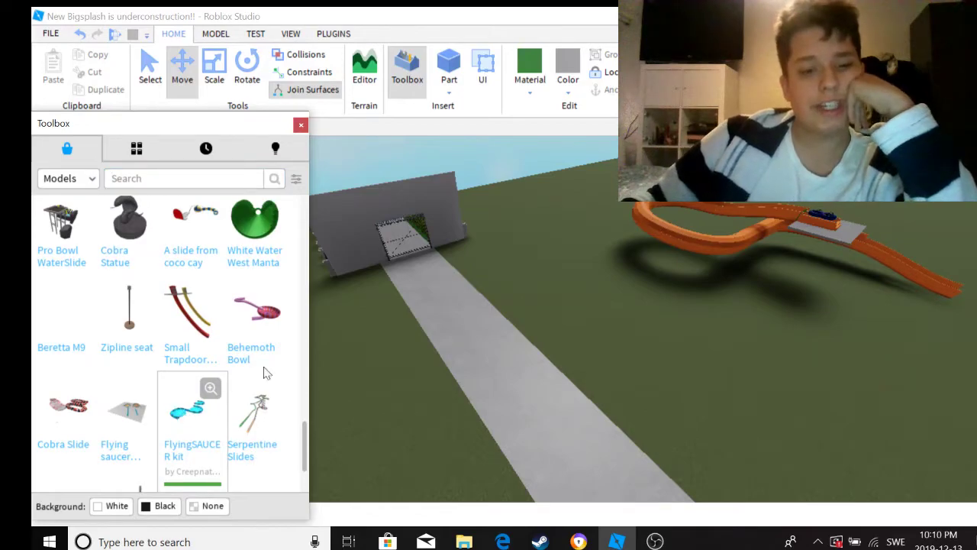
right_drag(688, 320, 488, 350)
click(453, 352)
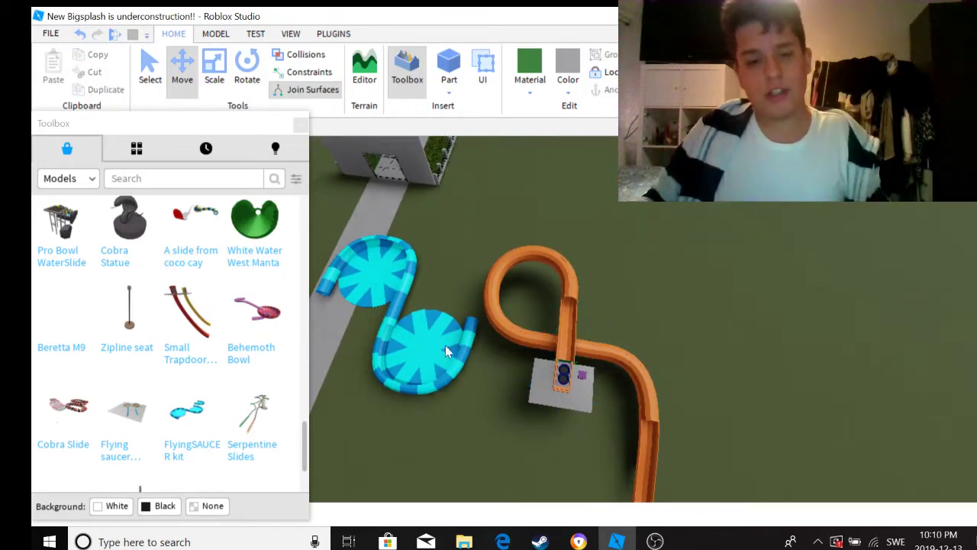
Step: Undo the accidental path move and shift the blue FlyingSAUCER kit to the far side of the orange slide
right_drag(426, 347, 497, 231)
scroll(506, 237, up, 3)
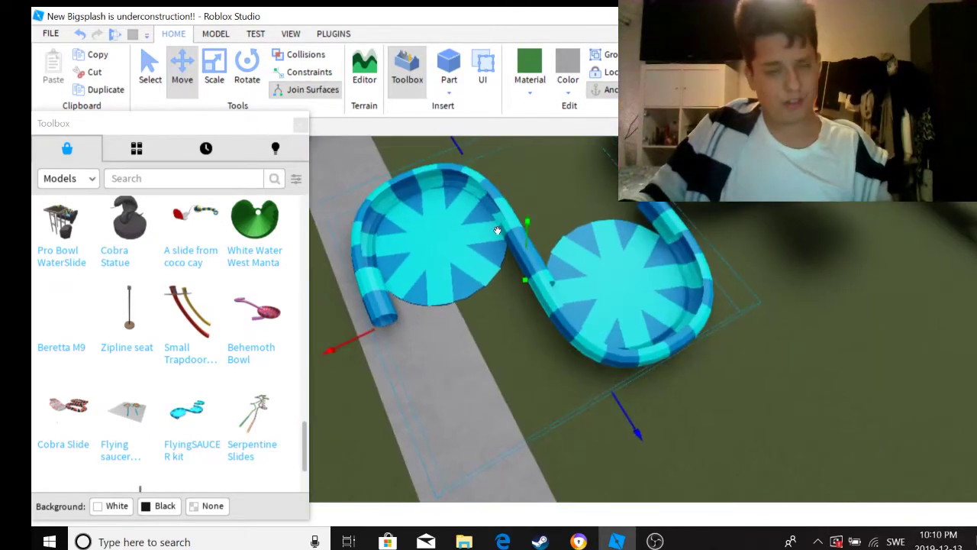
scroll(603, 187, down, 2)
right_drag(733, 212, 553, 324)
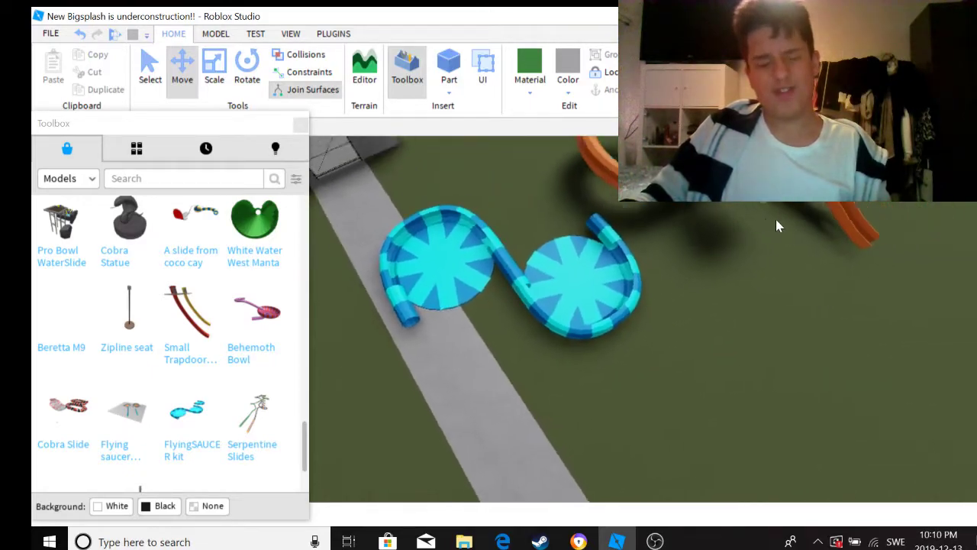
click(490, 288)
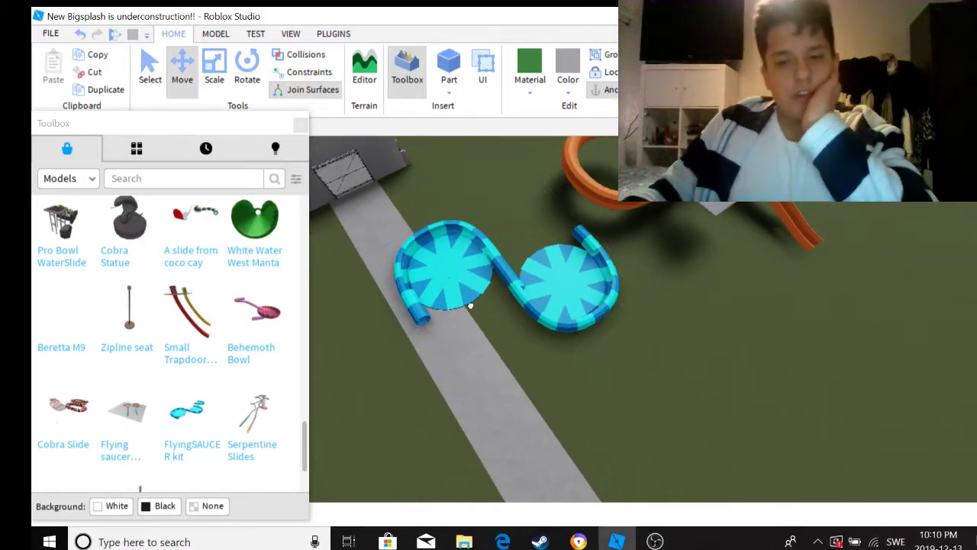
drag(454, 311, 716, 268)
click(78, 36)
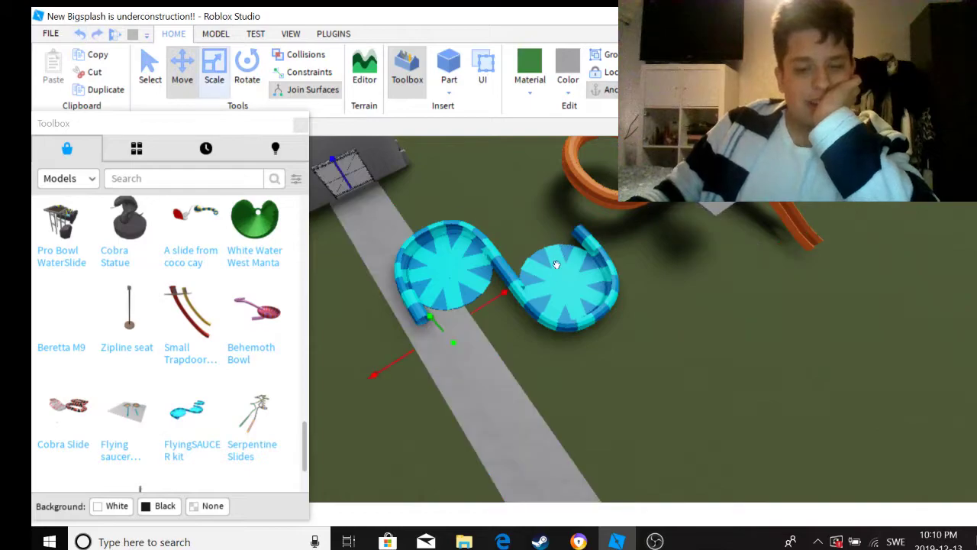
drag(394, 342, 715, 245)
Step: Focus on the orange tube slide and move it sideways, closer to the entrance path
key(f)
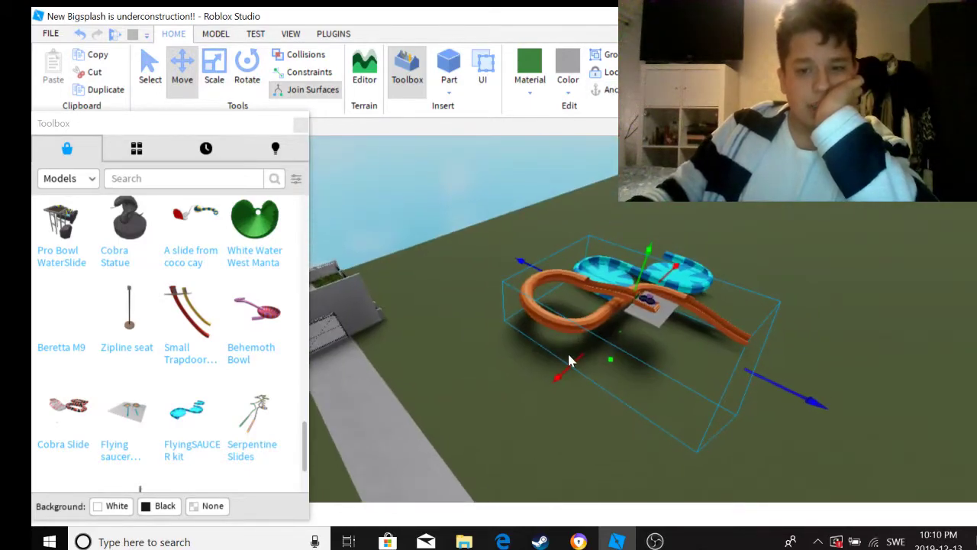
drag(571, 360, 413, 413)
scroll(418, 411, up, 3)
right_drag(417, 411, 580, 388)
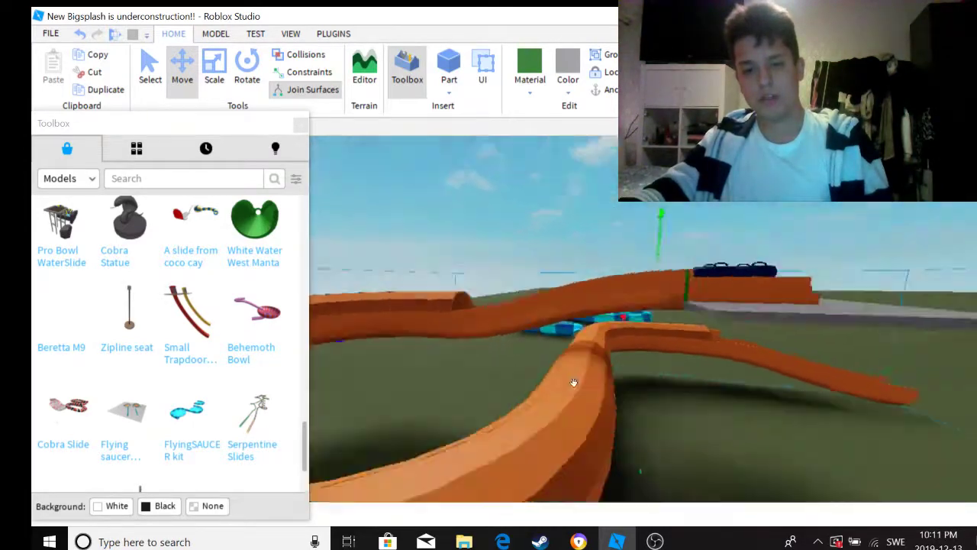
Step: Examine the orange slide's loop, underside and open runout end in relation to the entrance gate and the blue kit
scroll(580, 388, up, 5)
scroll(573, 385, down, 5)
scroll(596, 335, up, 10)
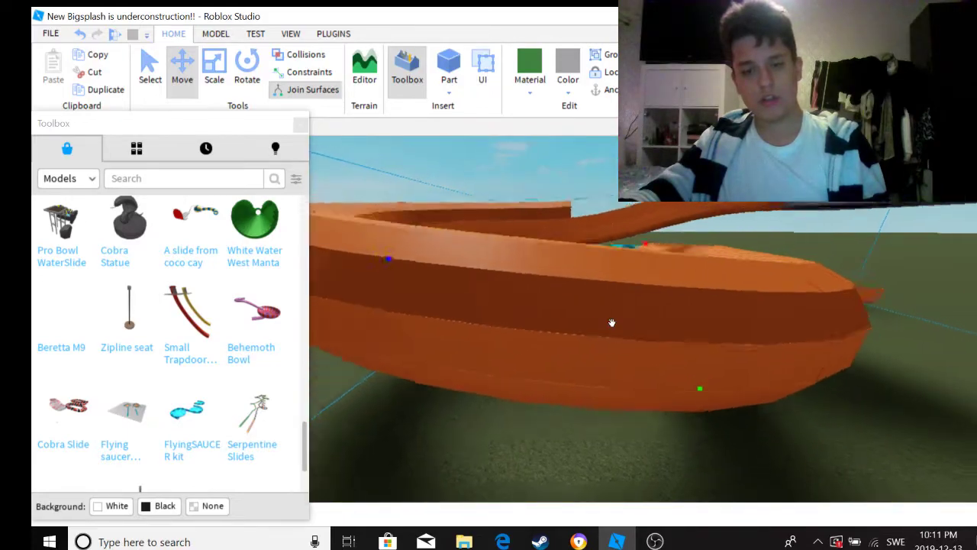
scroll(443, 264, down, 5)
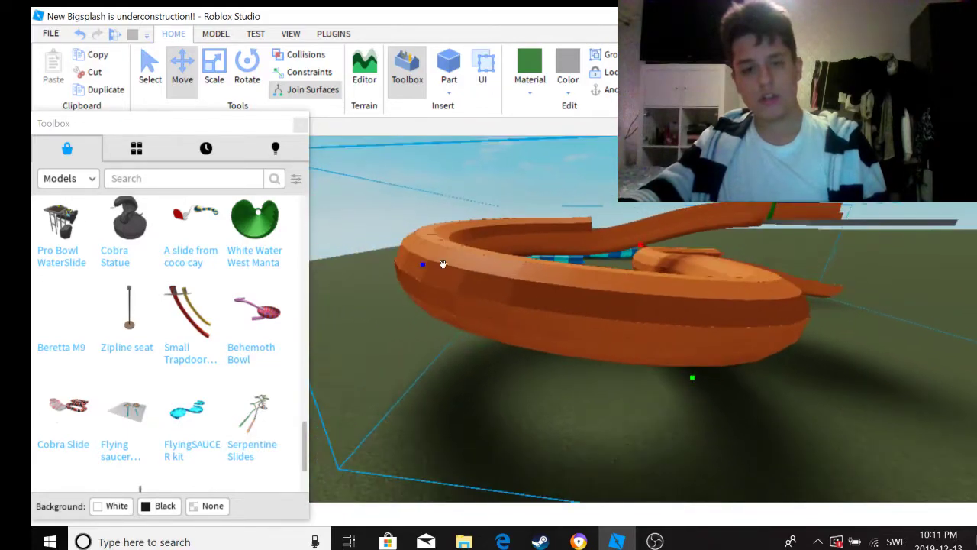
scroll(404, 271, up, 10)
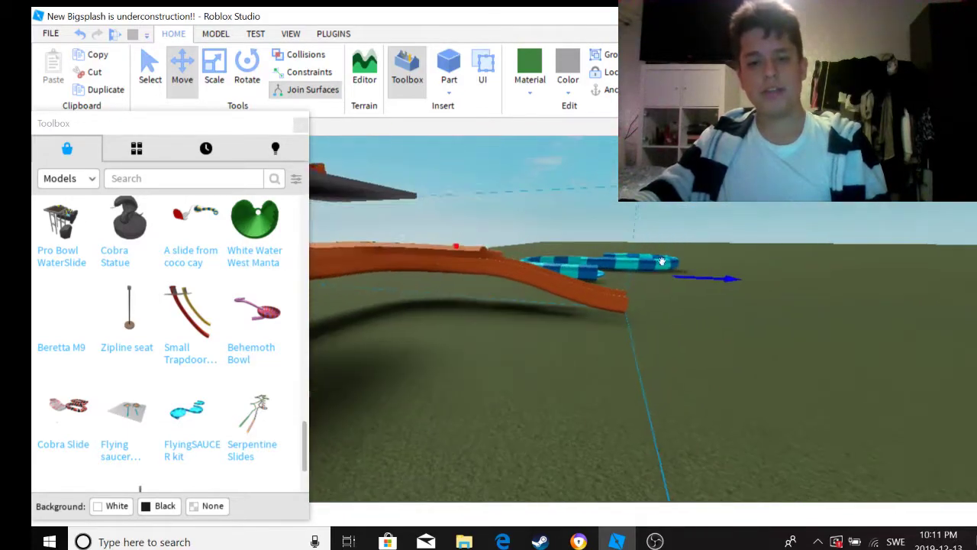
scroll(674, 270, down, 5)
right_drag(675, 270, 596, 363)
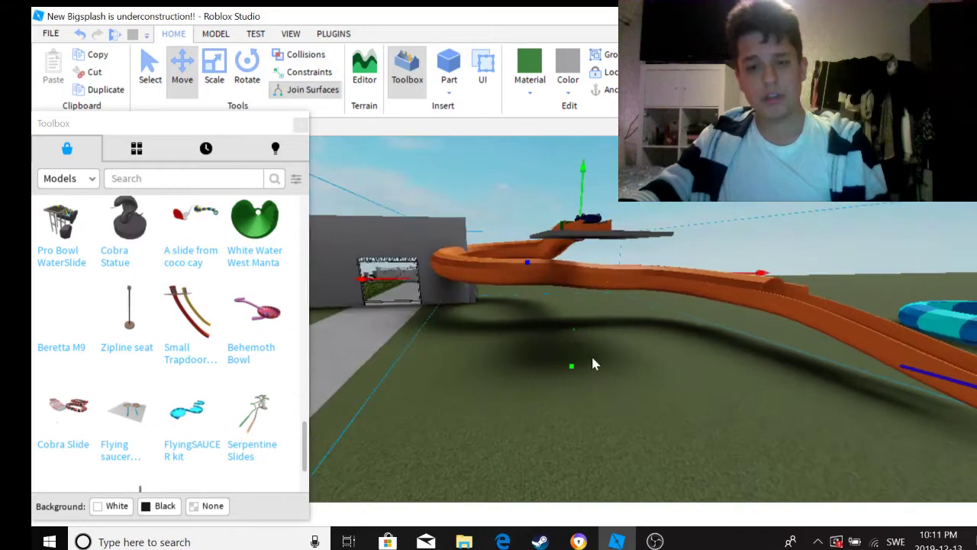
scroll(572, 364, up, 4)
right_drag(571, 328, 681, 340)
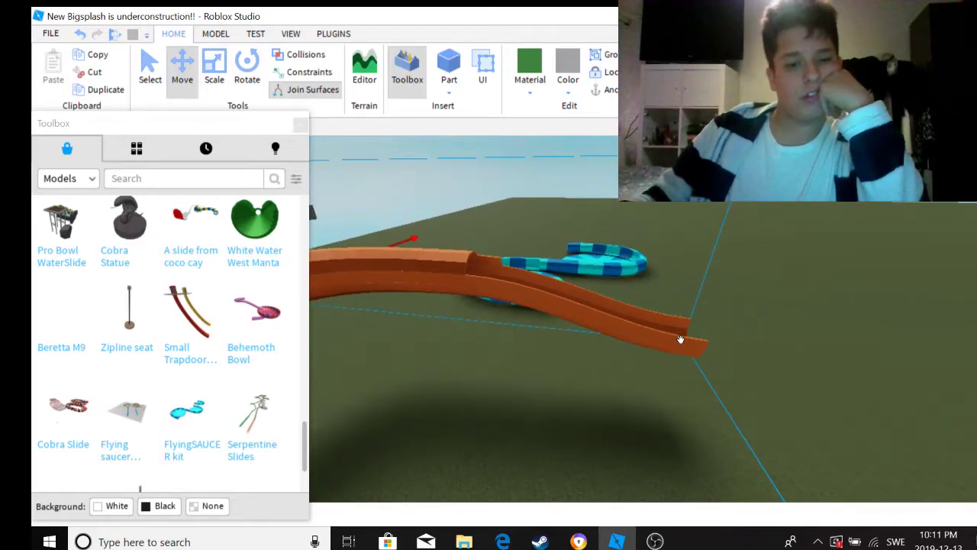
right_drag(668, 341, 455, 353)
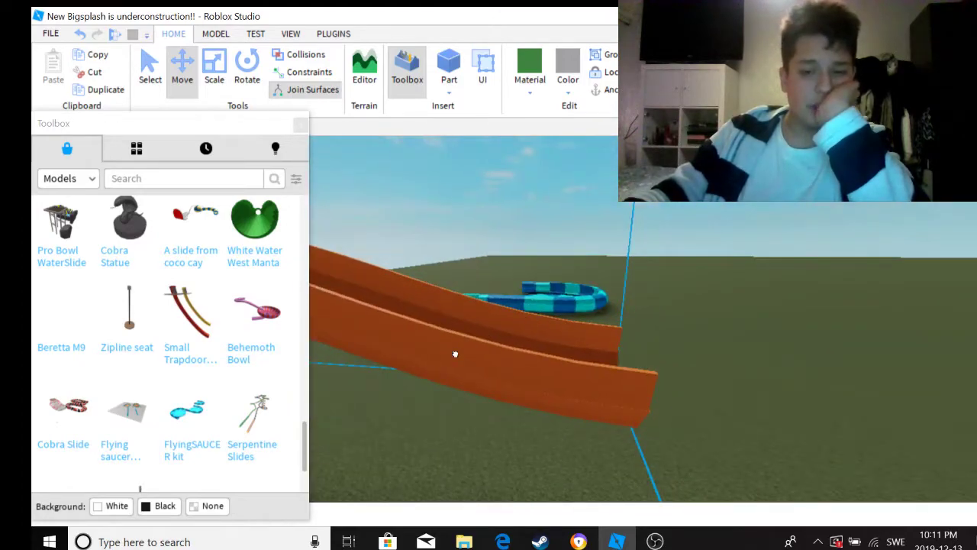
Step: Show the Explorer and select a range of the orange slide's Side1 parts to see which section they form
click(290, 34)
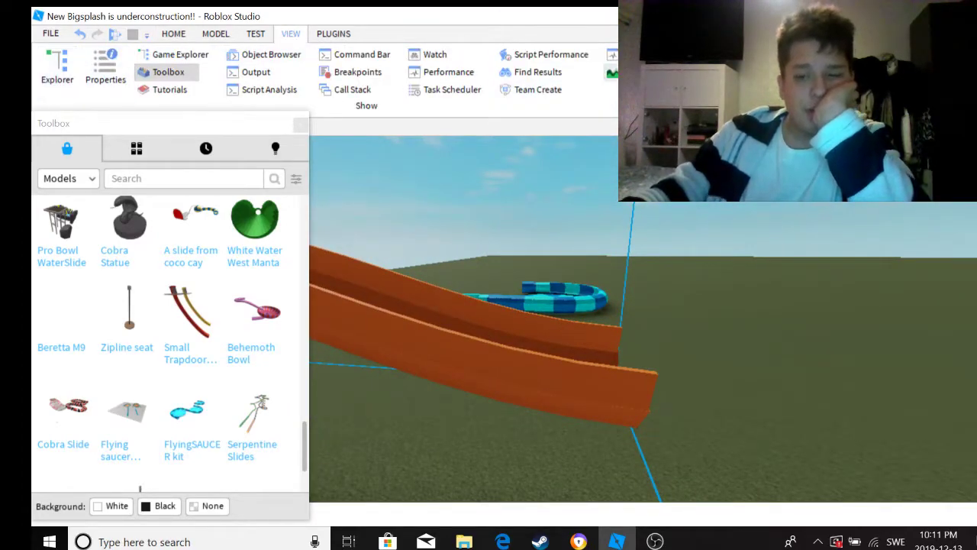
click(55, 73)
scroll(545, 284, up, 5)
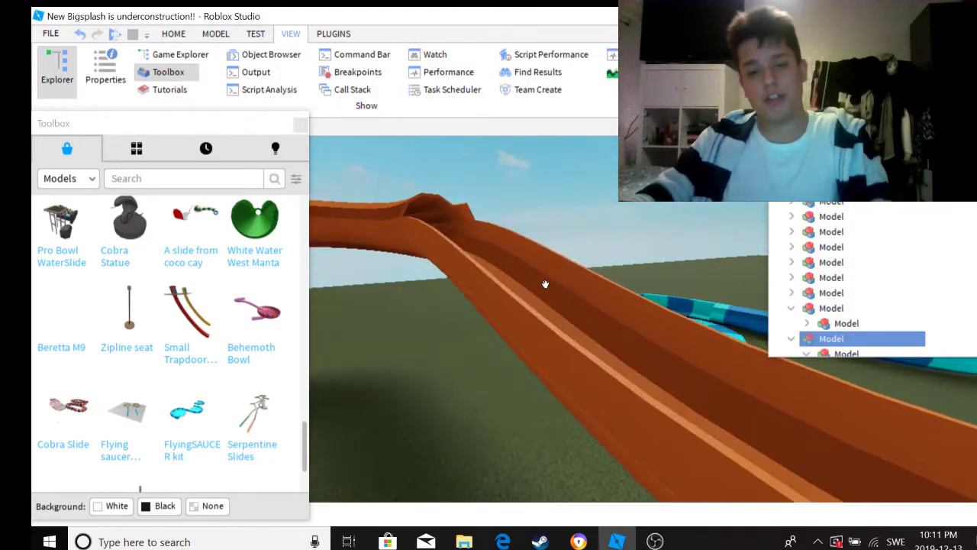
scroll(840, 275, down, 2)
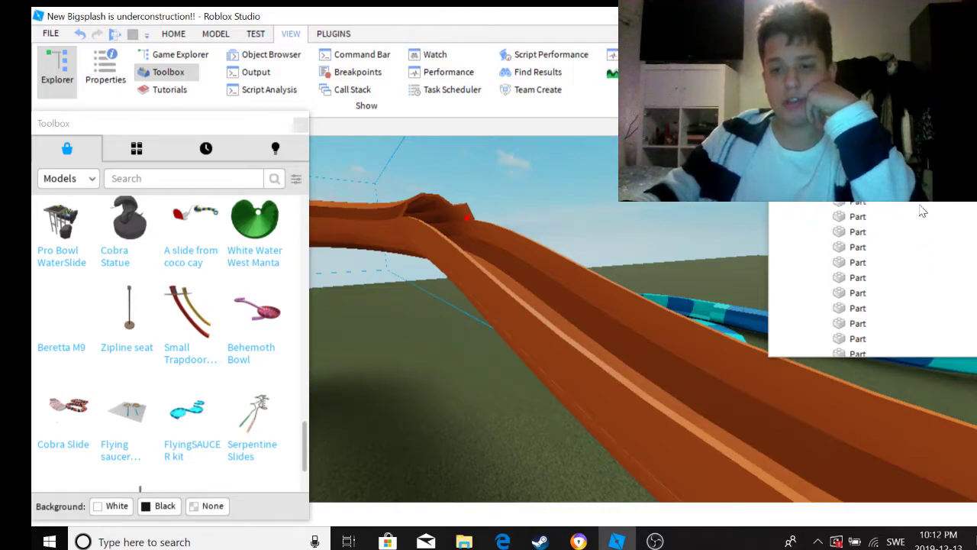
key(f)
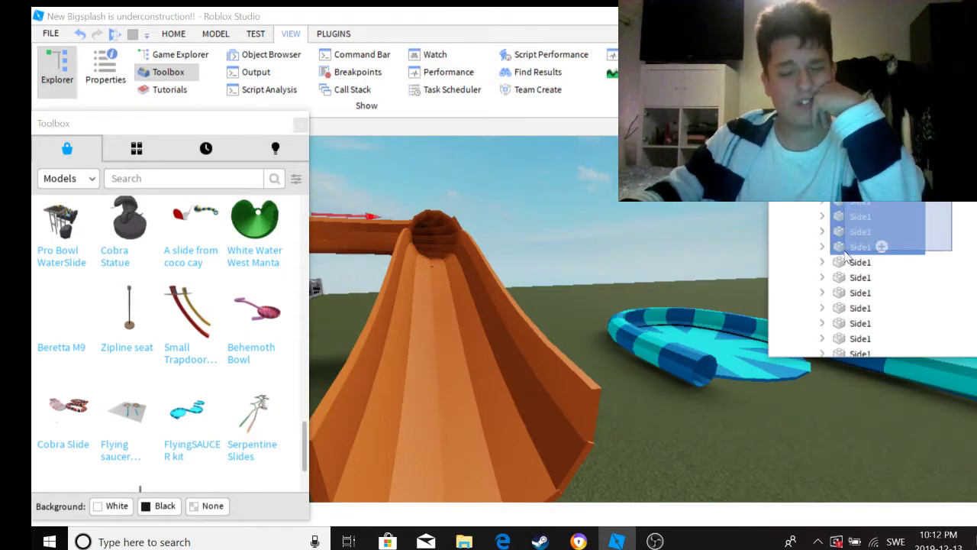
drag(855, 277, 852, 206)
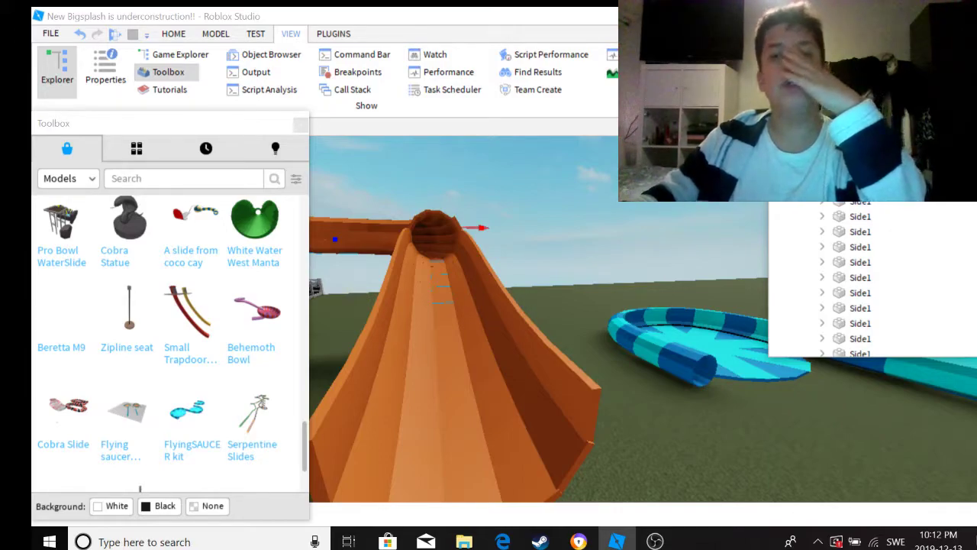
Step: Focus on the blue FlyingSAUCER kit and compare its pipe ends with the orange slide's open end from above
right_drag(809, 328, 693, 244)
key(f)
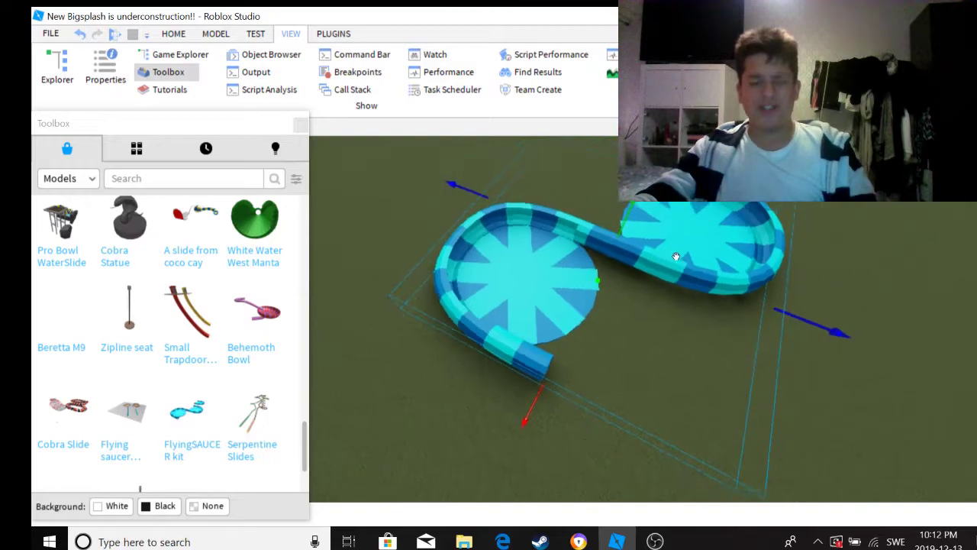
right_drag(774, 315, 576, 382)
click(174, 35)
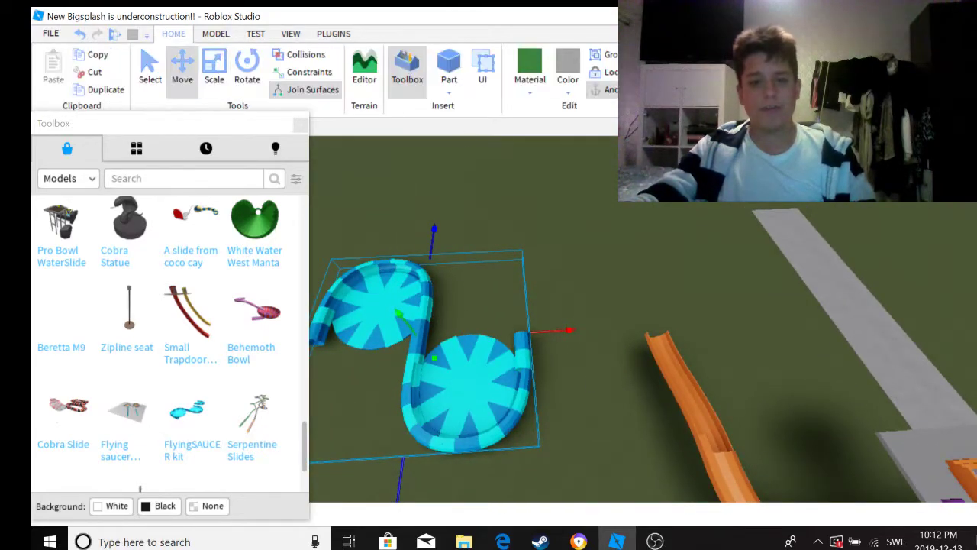
right_drag(562, 188, 581, 206)
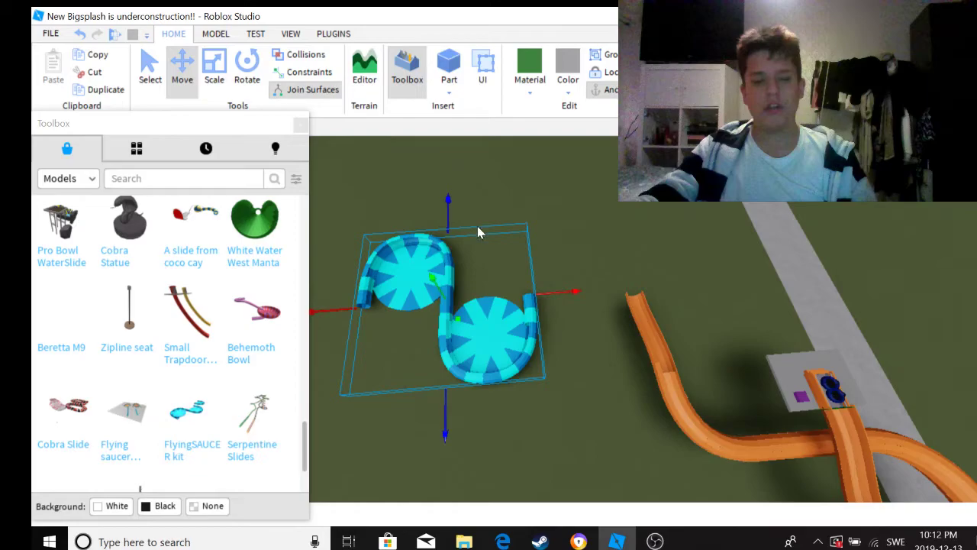
scroll(496, 233, up, 5)
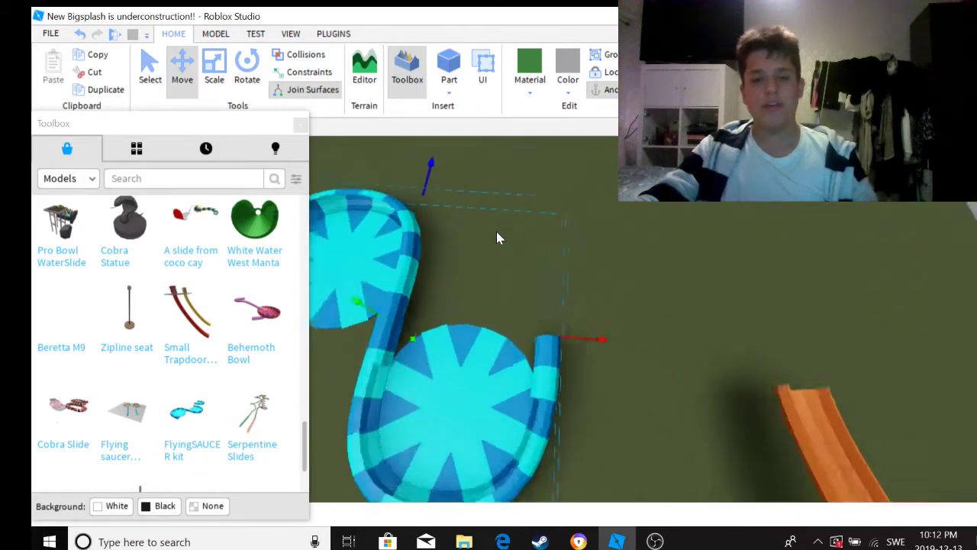
right_drag(496, 239, 519, 286)
scroll(495, 229, up, 5)
scroll(501, 241, down, 10)
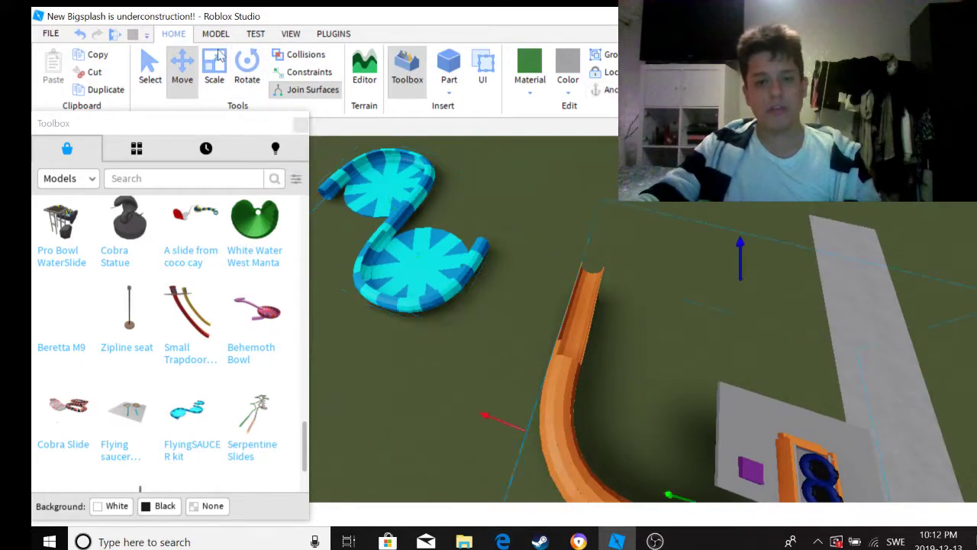
Step: Rotate the orange tube slide horizontally so that its long runout end points along the entrance path
key(ctrl+4)
right_drag(624, 213, 626, 214)
drag(939, 378, 443, 359)
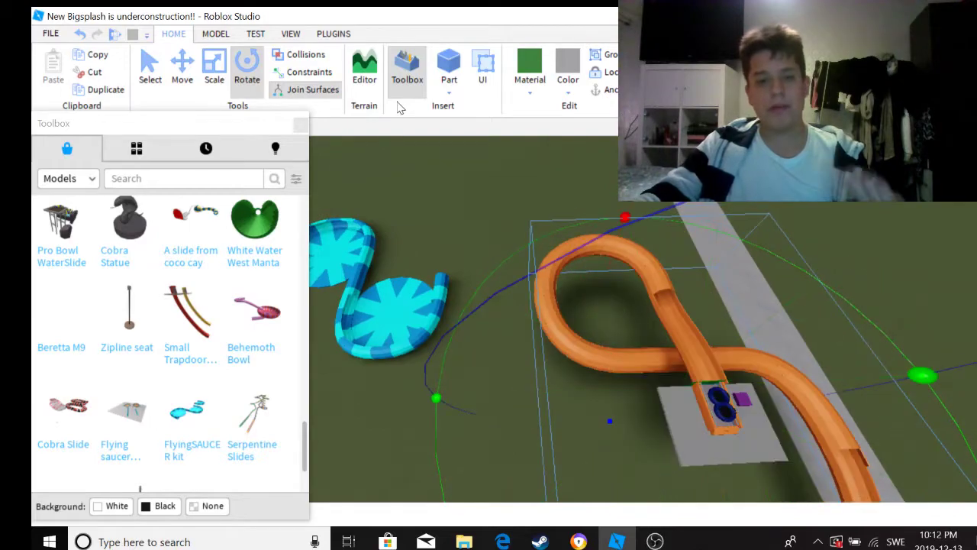
right_drag(813, 331, 817, 328)
drag(839, 337, 769, 346)
Step: Move the blue FlyingSAUCER kit across the ground until its larger saucer lies beneath the orange slide's open runout
right_drag(560, 218, 672, 374)
right_drag(544, 371, 493, 292)
drag(638, 255, 645, 233)
right_drag(578, 203, 530, 291)
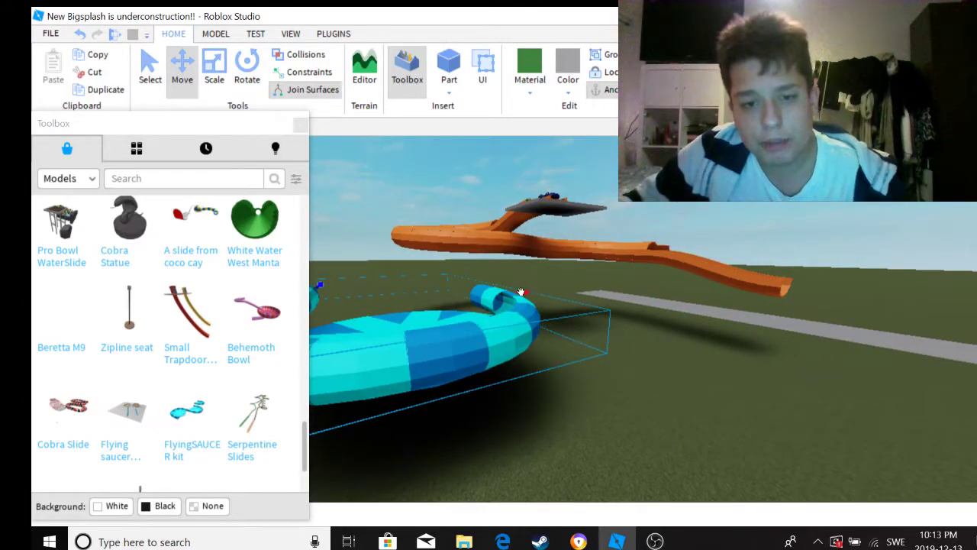
scroll(521, 290, down, 5)
scroll(779, 324, up, 8)
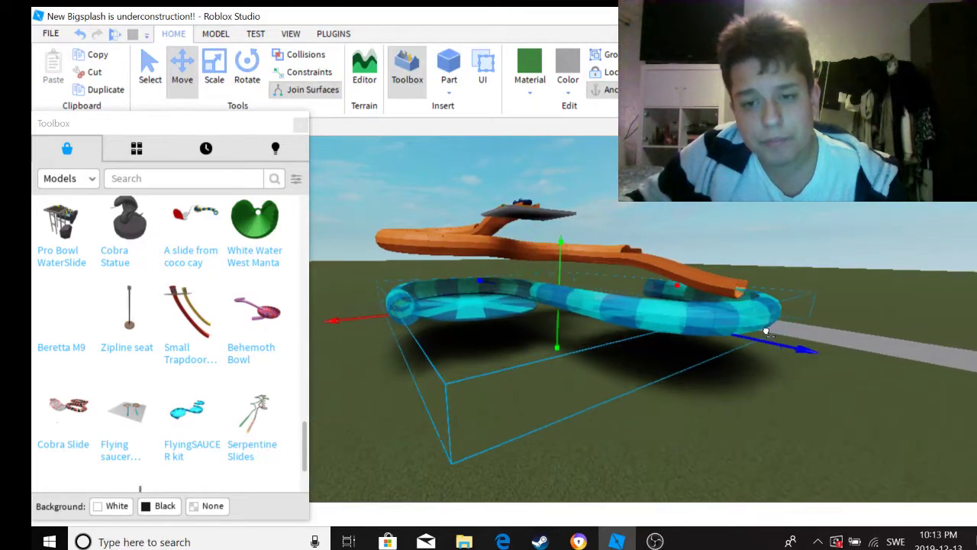
right_drag(781, 322, 788, 325)
key(f)
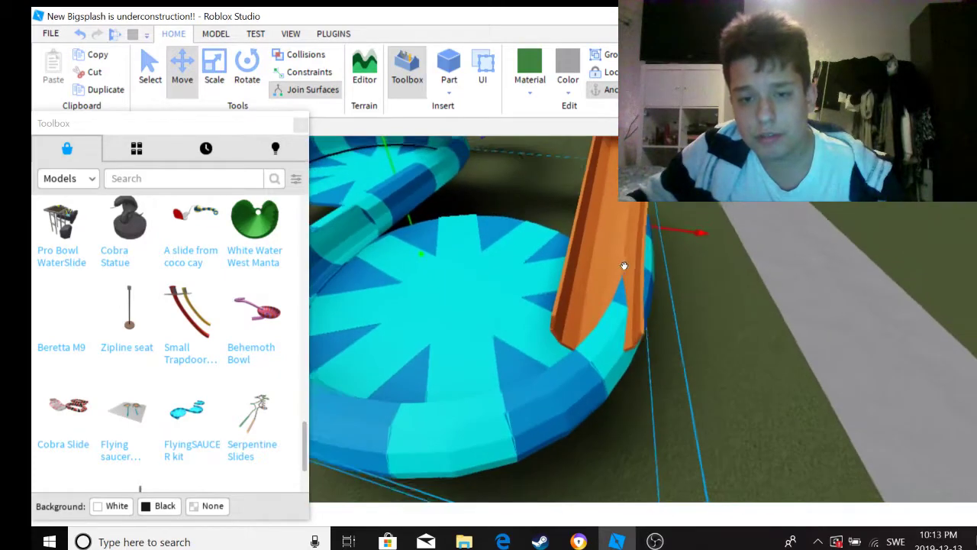
Step: Shift the blue kit sideways to line up its entry pipe with the orange slide's open channel
right_drag(355, 298, 594, 269)
scroll(599, 321, up, 5)
right_drag(599, 321, 598, 318)
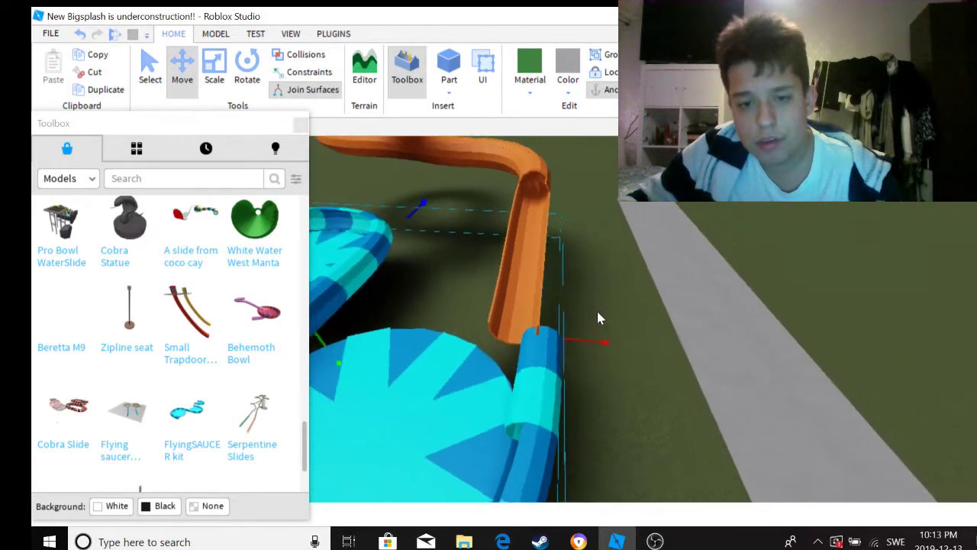
drag(584, 339, 553, 356)
right_drag(406, 208, 780, 304)
scroll(475, 285, up, 4)
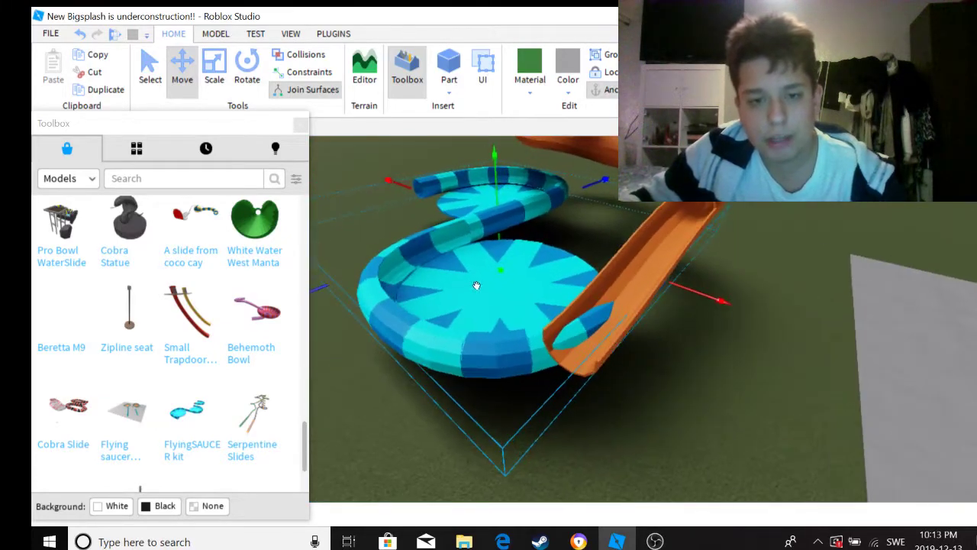
Step: Adjust the kit's sideways position while looking down the orange channel, centring the blue pipe in the slide
right_drag(500, 272, 454, 343)
scroll(528, 226, up, 5)
scroll(530, 228, down, 4)
scroll(551, 222, up, 3)
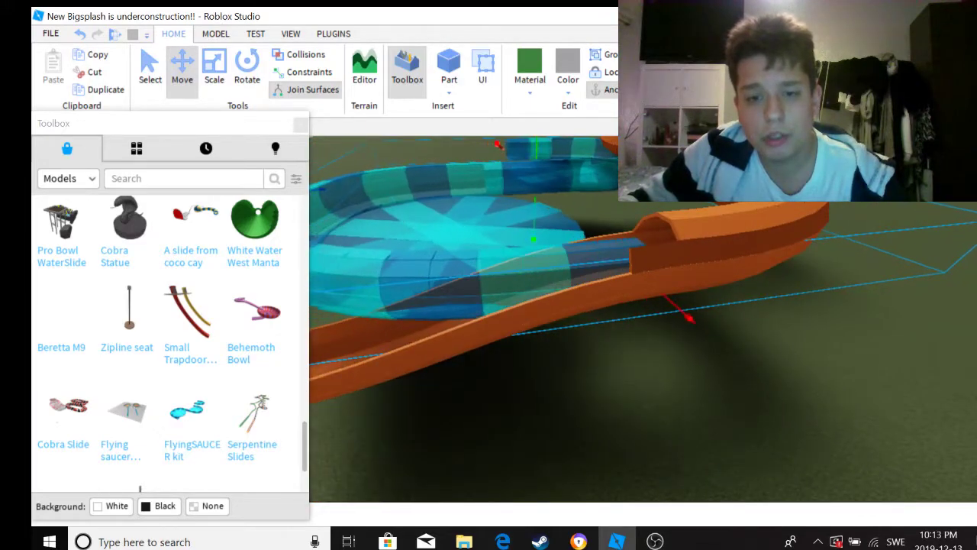
scroll(552, 223, up, 6)
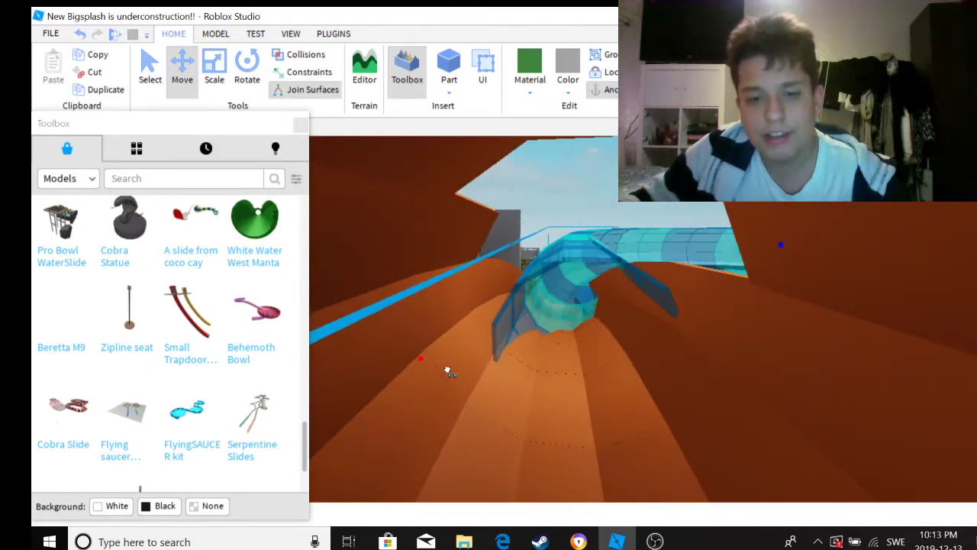
scroll(420, 376, down, 10)
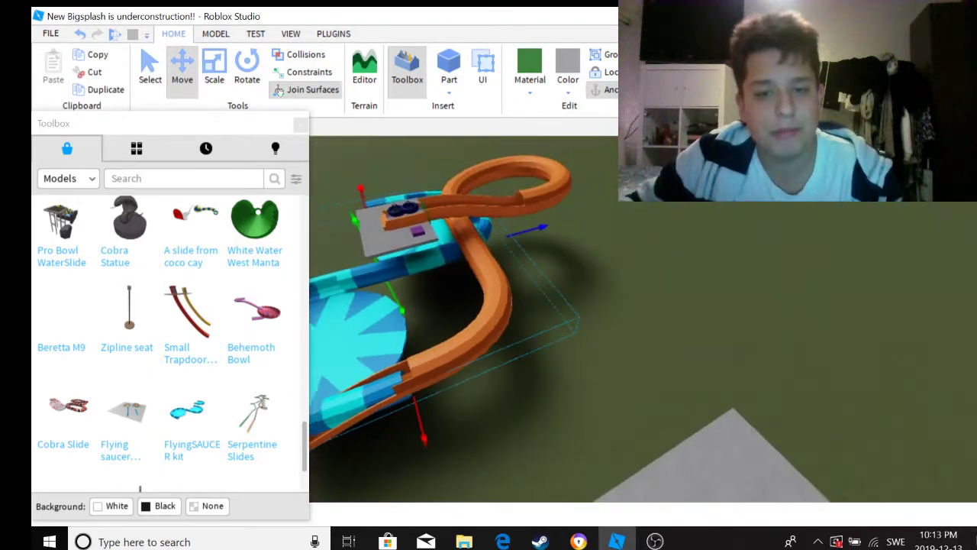
Step: Pull the kit clear of the orange channel and inspect the inside of its entry pipe
right_drag(533, 322, 454, 348)
drag(470, 347, 531, 406)
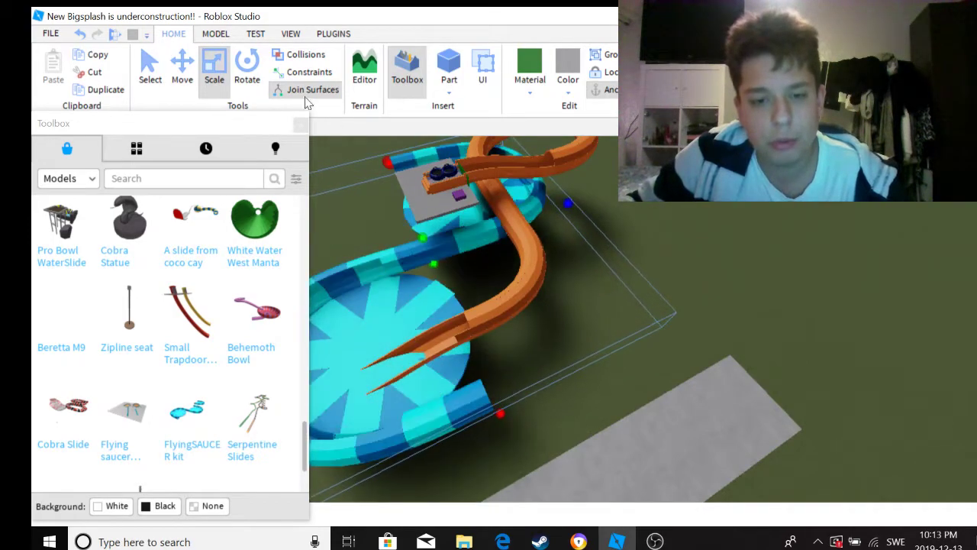
scroll(720, 232, up, 10)
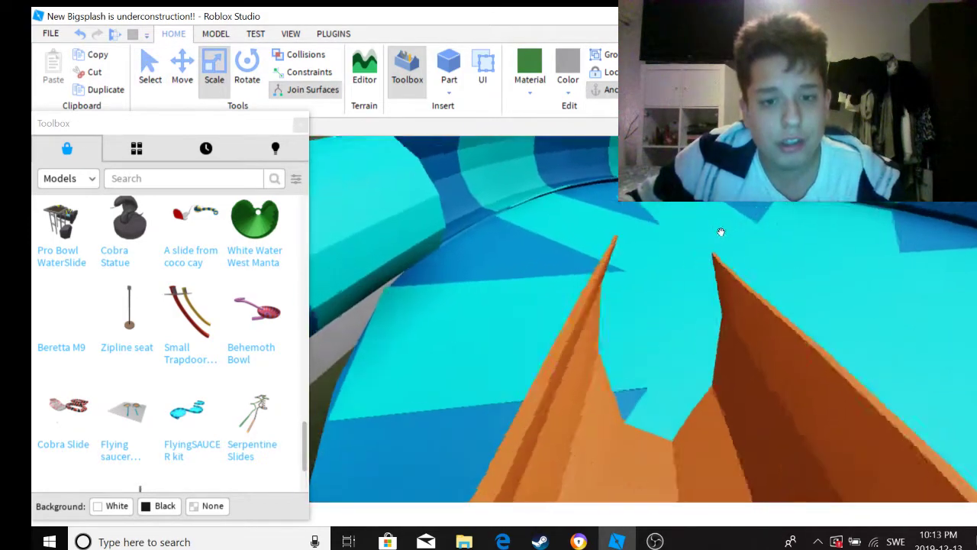
scroll(722, 231, up, 10)
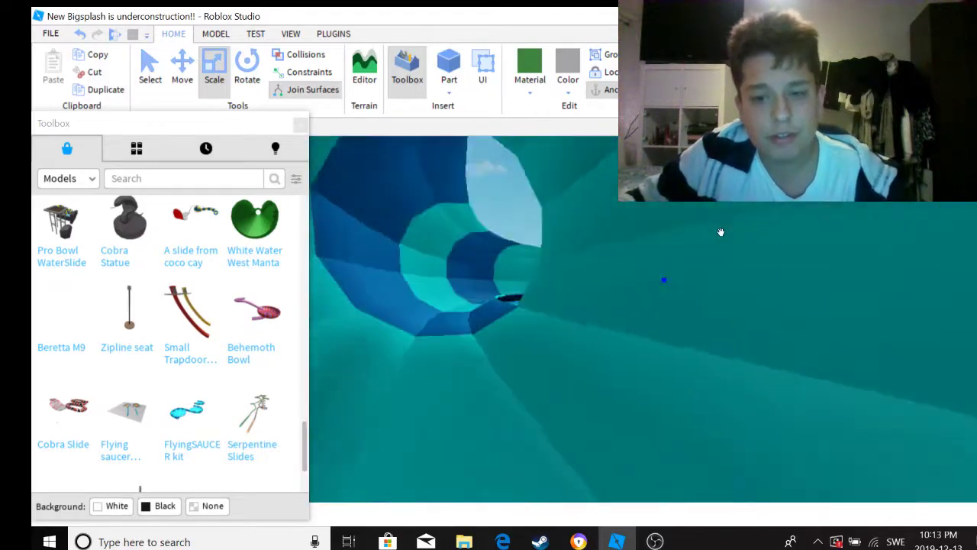
scroll(721, 232, down, 8)
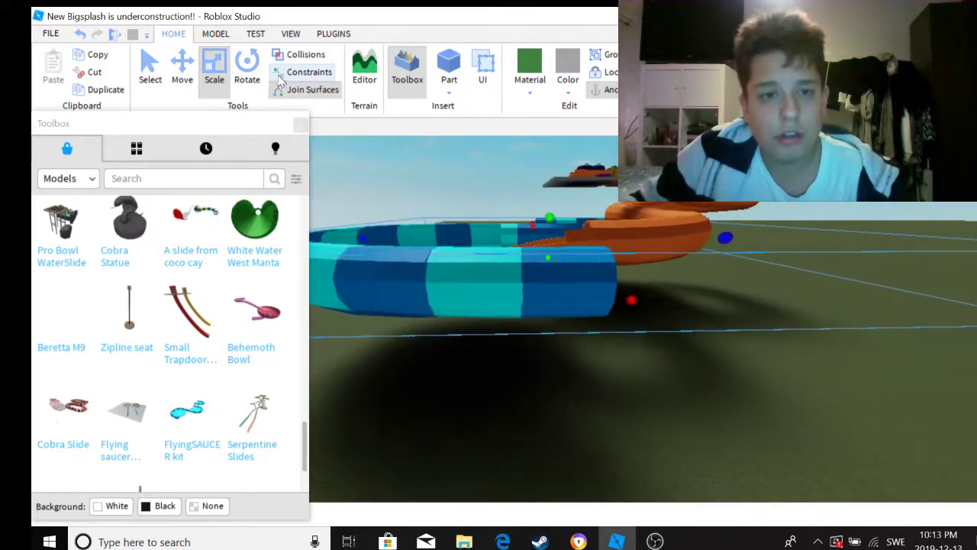
Step: Tilt the blue kit slightly with the Rotate tool so its entry pipe matches the slope of the orange slide
right_drag(683, 212, 676, 234)
key(ctrl+4)
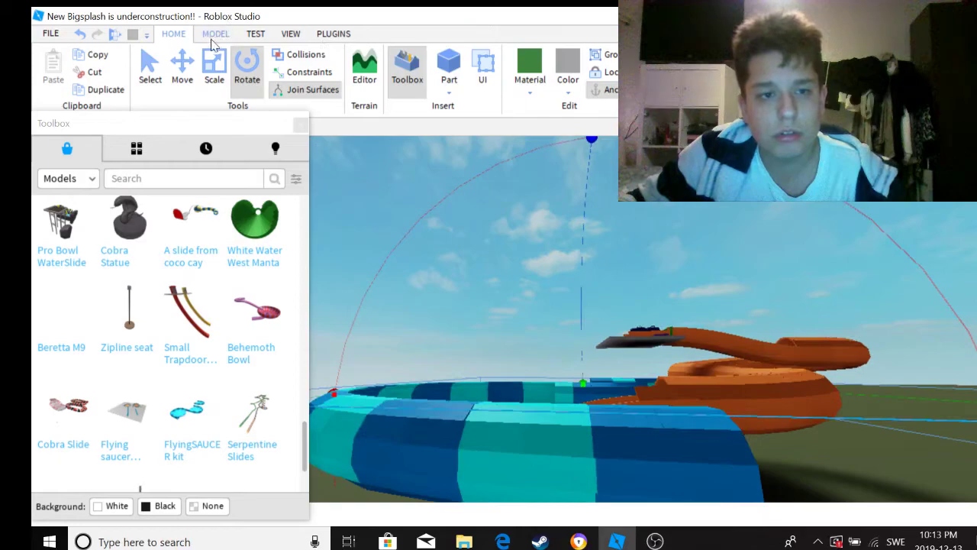
click(215, 34)
right_drag(646, 204, 932, 428)
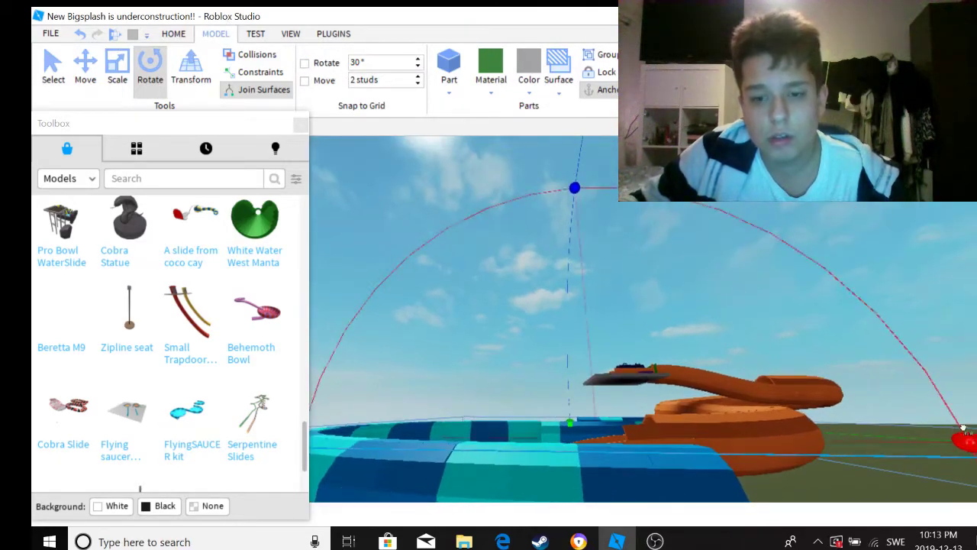
key(w)
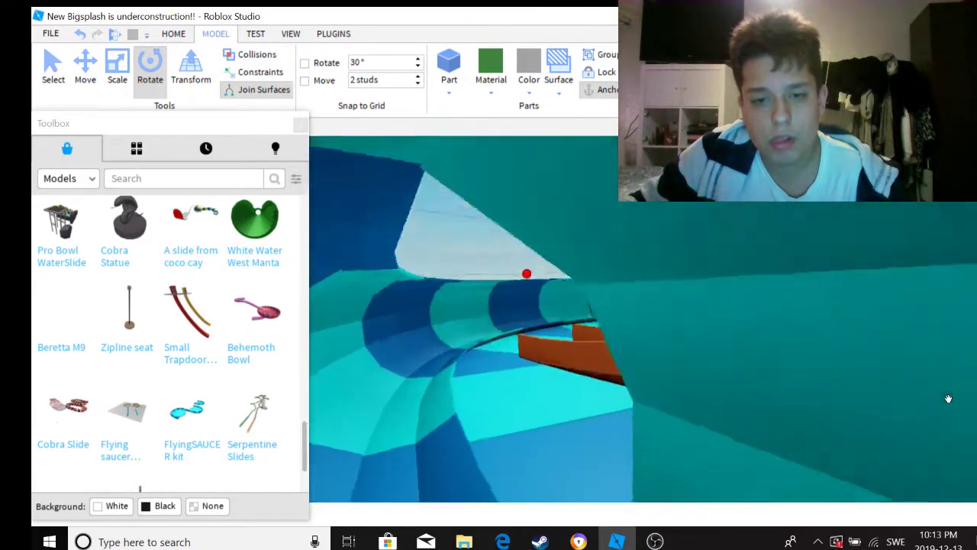
key(f)
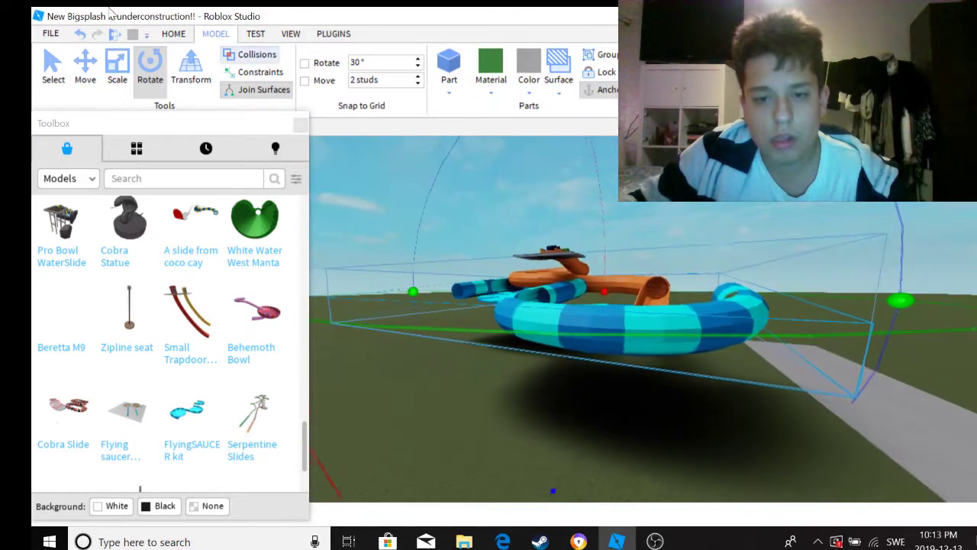
right_drag(590, 191, 603, 164)
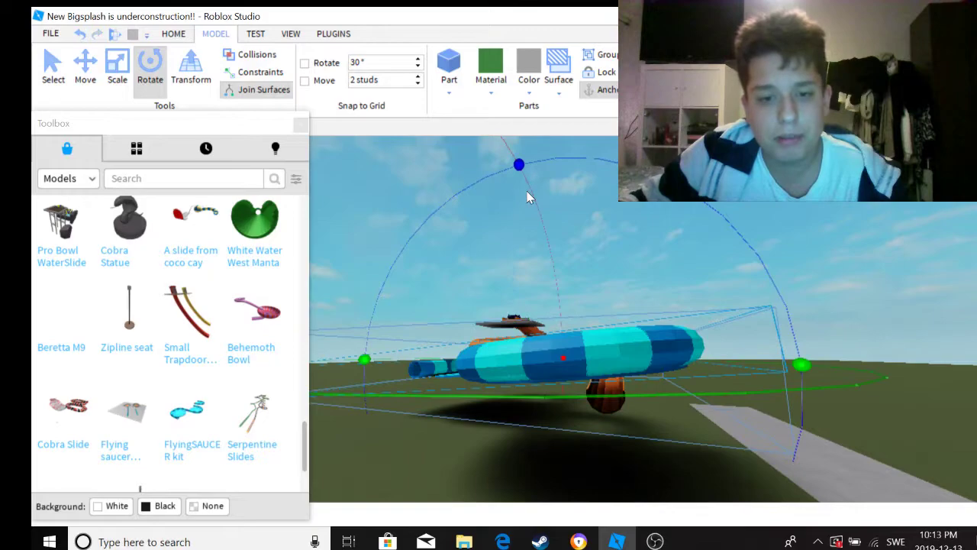
key(w)
key(w)
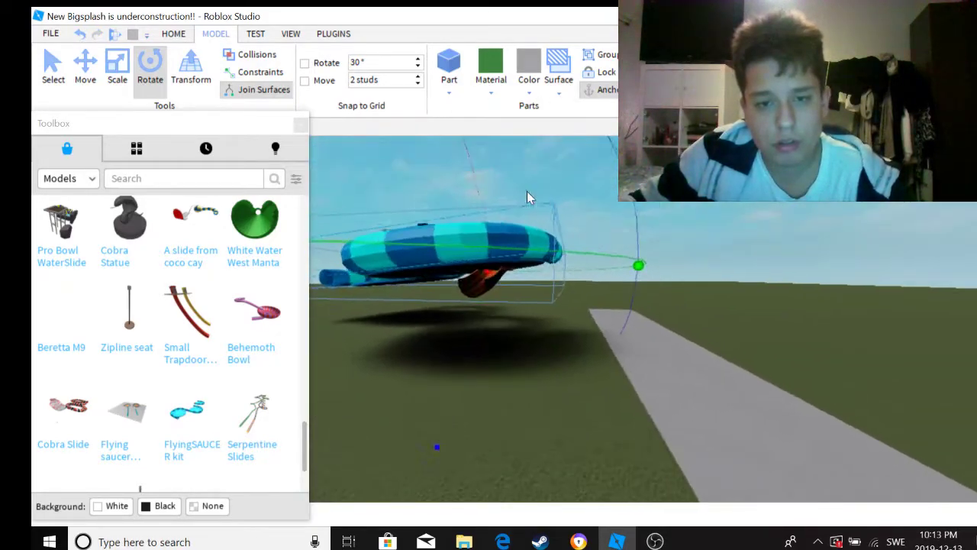
right_drag(536, 191, 470, 159)
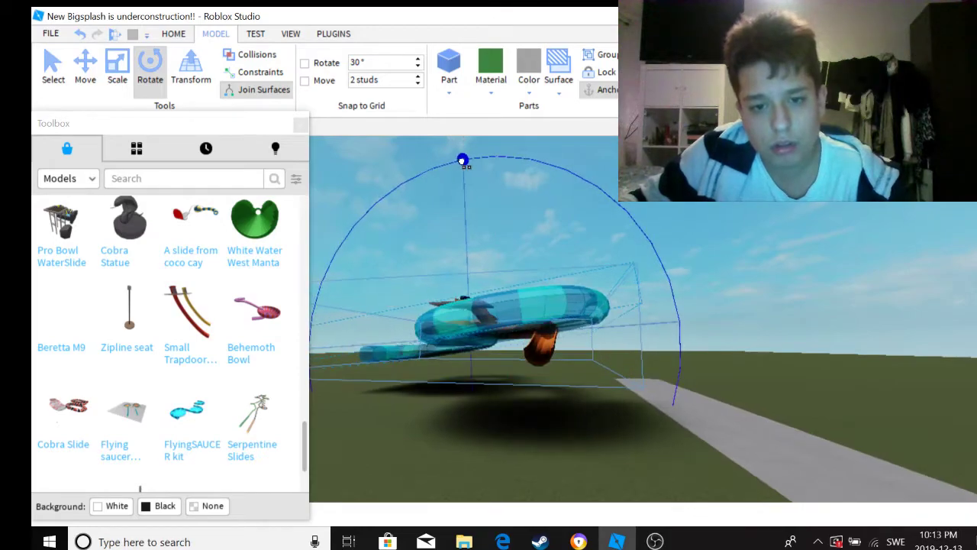
key(w)
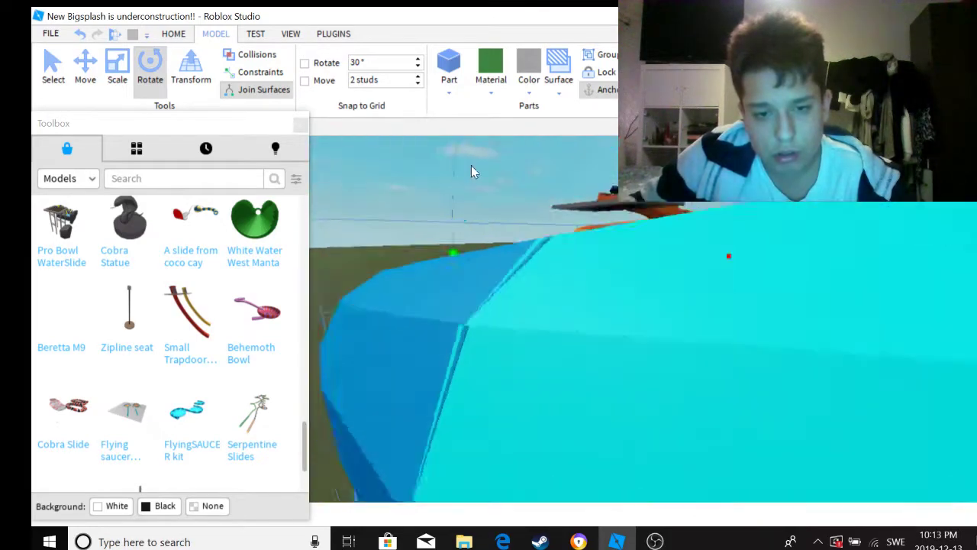
key(s)
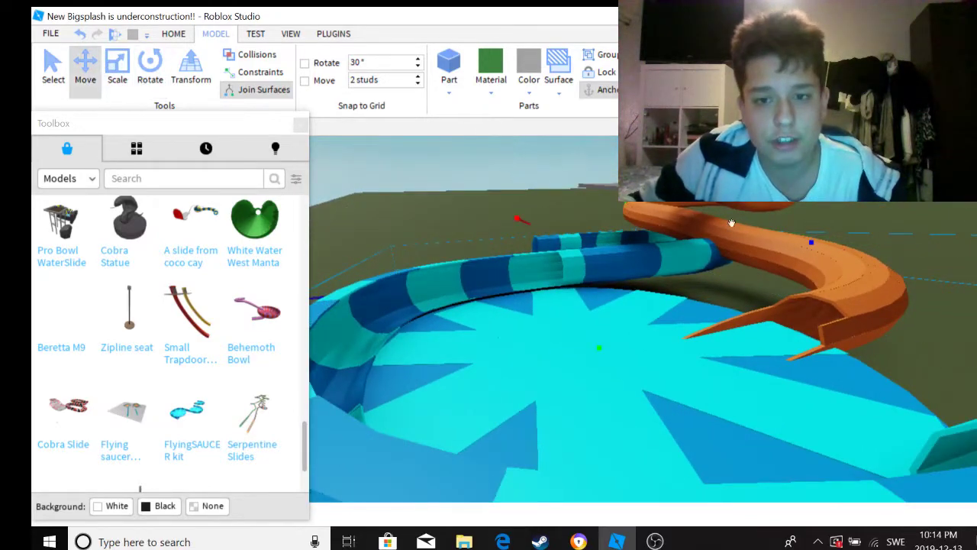
Step: Move the tilted kit back against the orange slide and fine-tune its position until the entry pipe sits in the channel
right_drag(731, 223, 682, 223)
drag(681, 267, 602, 246)
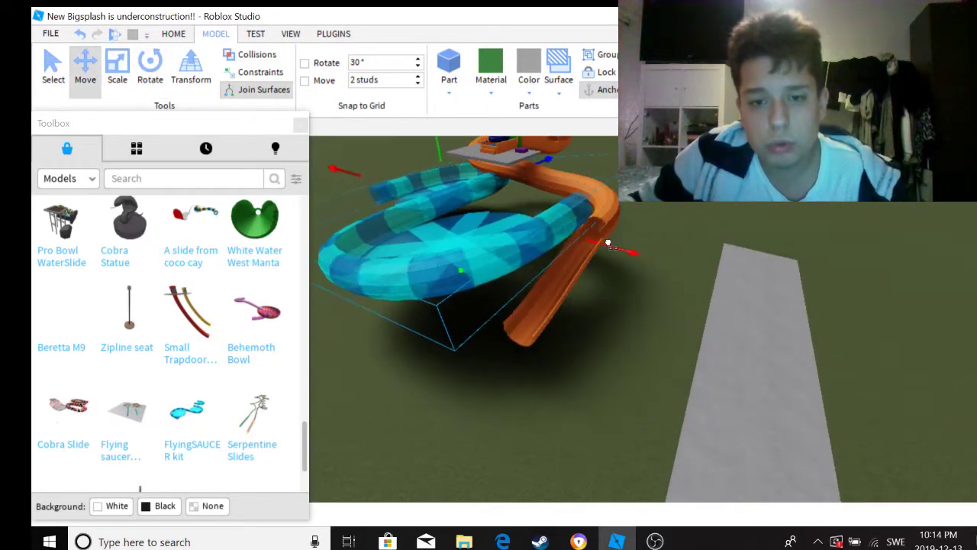
scroll(494, 183, up, 10)
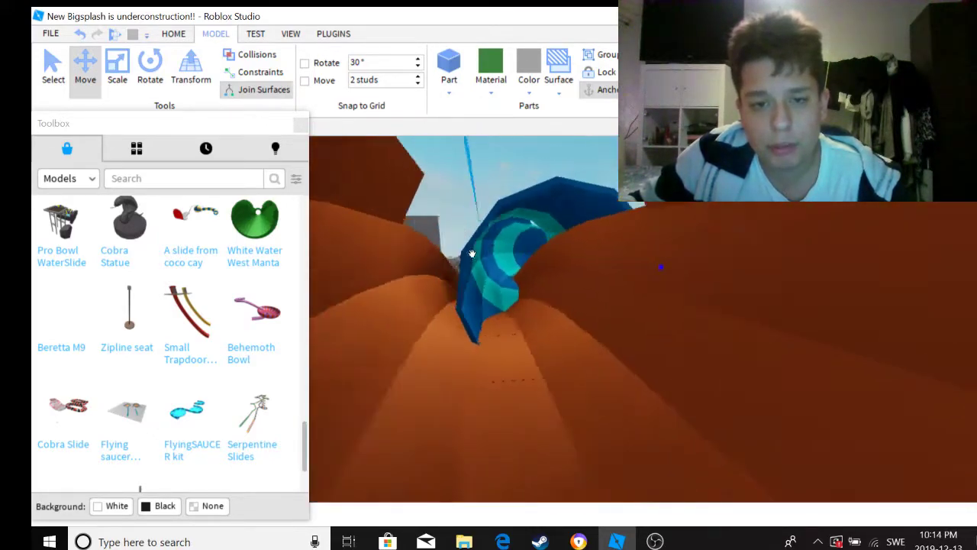
scroll(511, 321, up, 3)
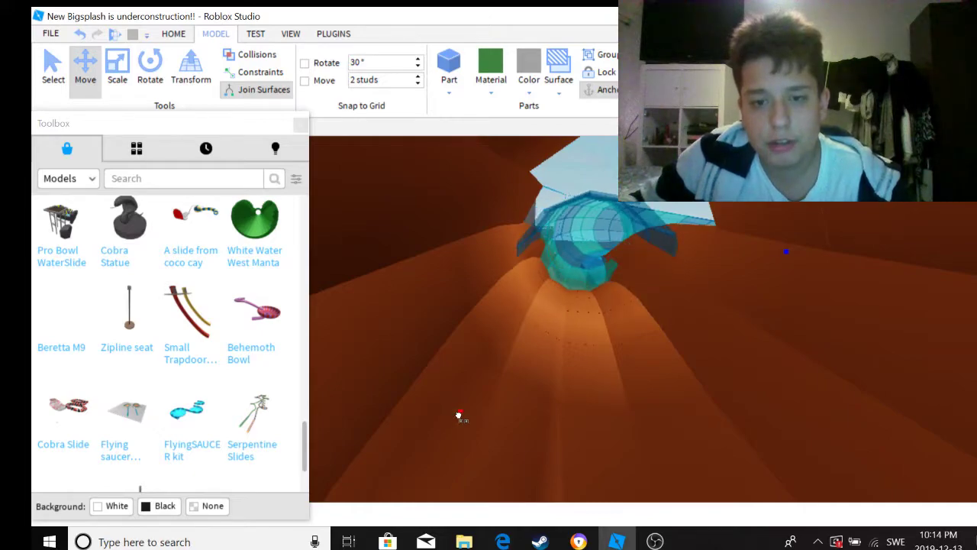
right_drag(454, 413, 800, 230)
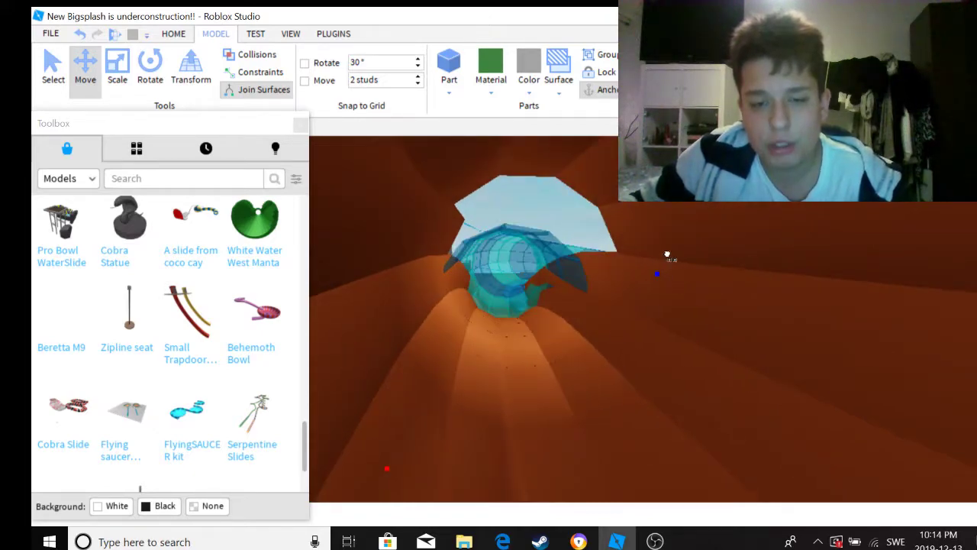
right_drag(693, 227, 722, 220)
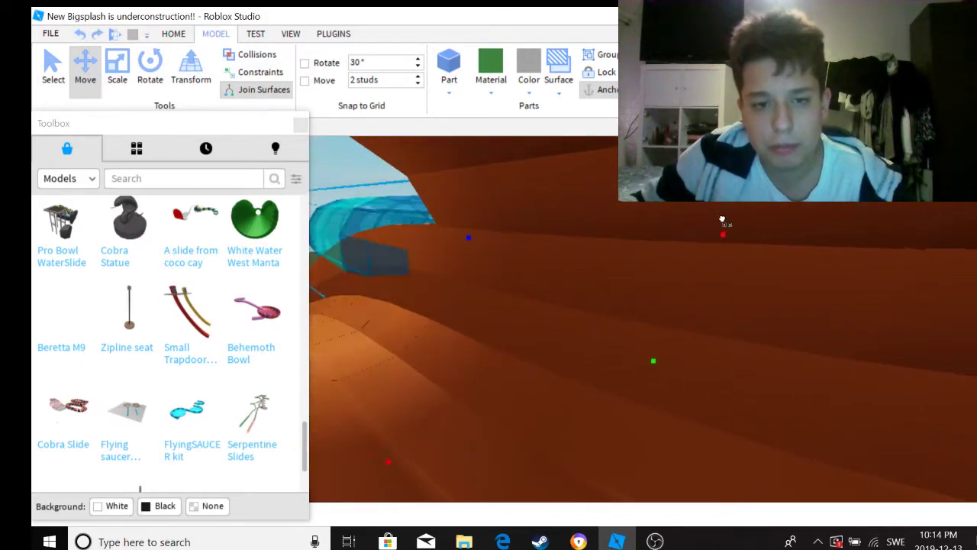
right_drag(566, 220, 851, 313)
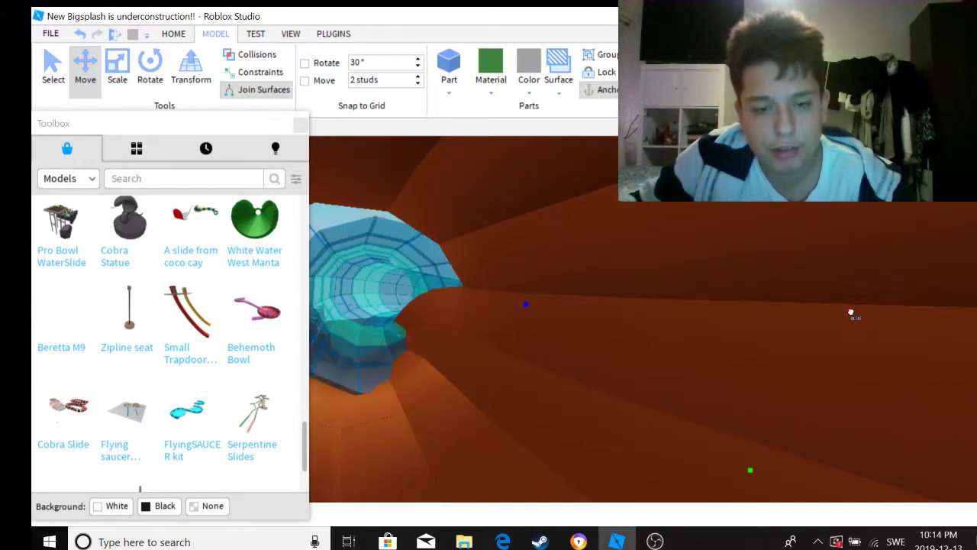
right_drag(851, 317, 429, 358)
right_drag(433, 397, 614, 340)
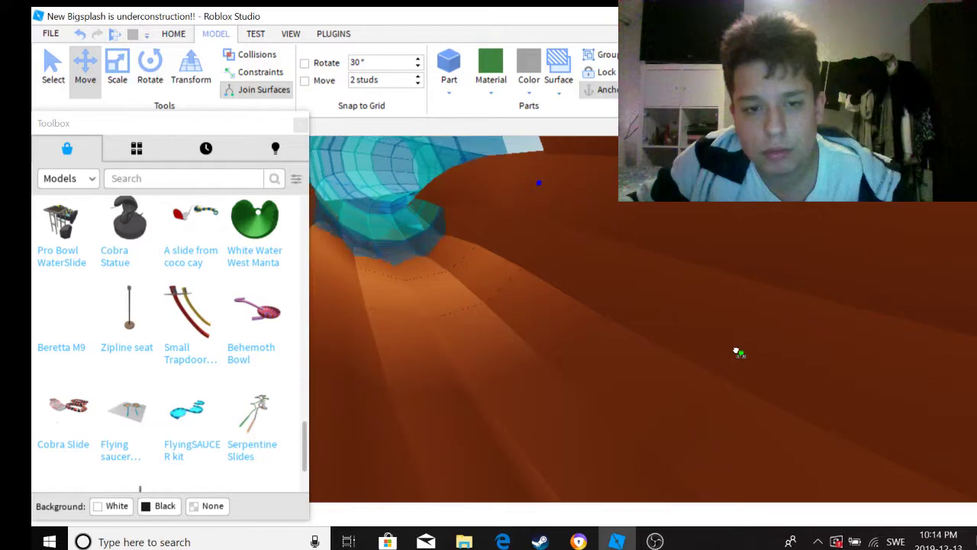
right_drag(679, 312, 685, 287)
Step: Examine the joint between the blue entry pipe and the orange channel from inside the tubes and from outside
key(w)
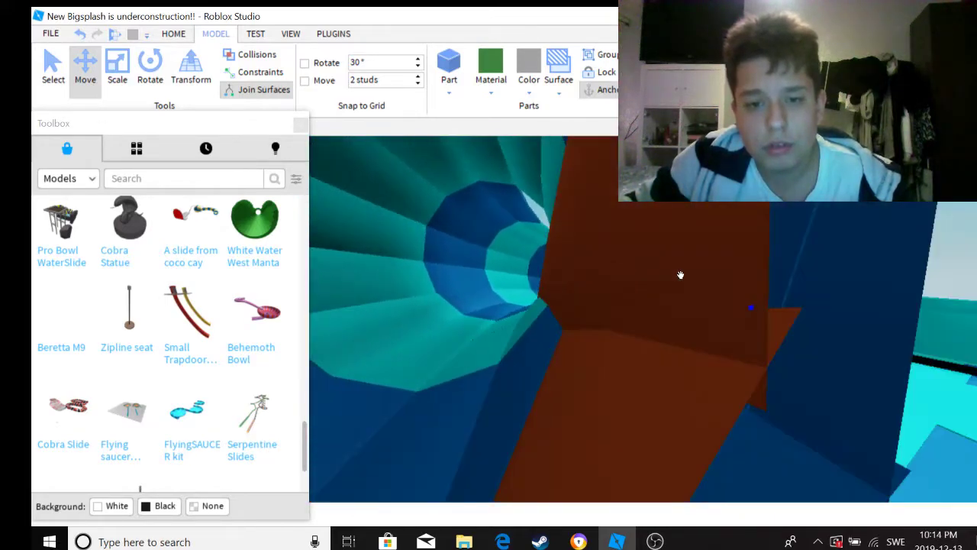
key(s)
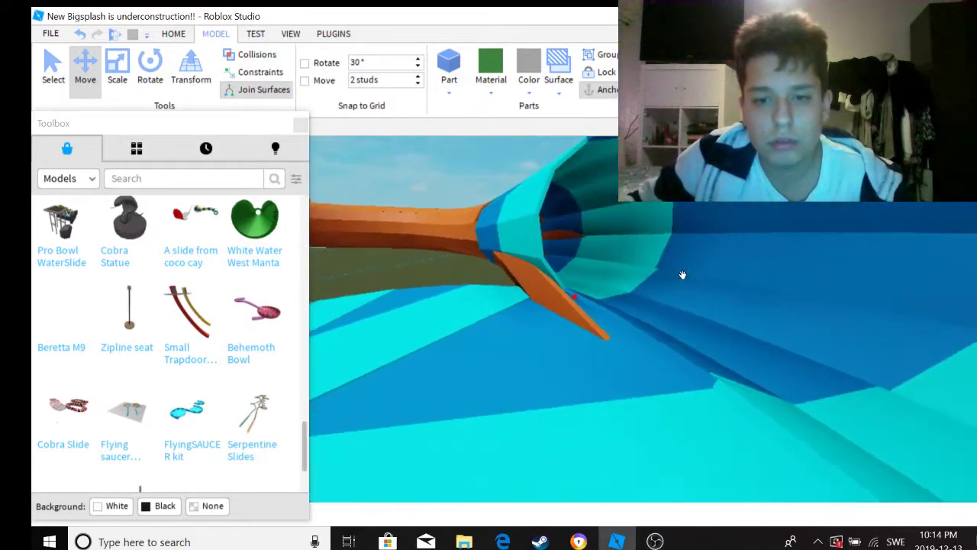
right_drag(652, 271, 640, 231)
key(s)
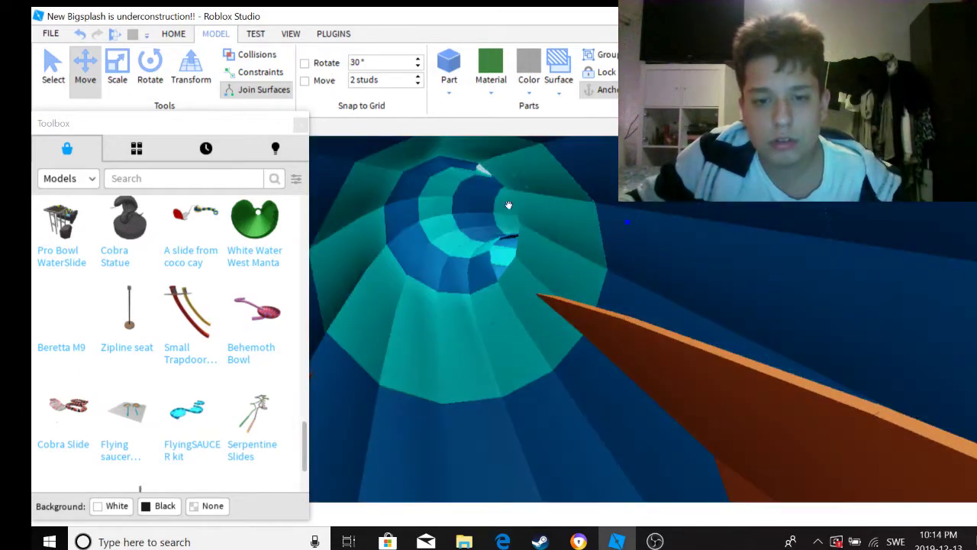
right_drag(532, 163, 554, 381)
key(w)
right_drag(573, 422, 553, 414)
key(s)
right_drag(469, 303, 748, 260)
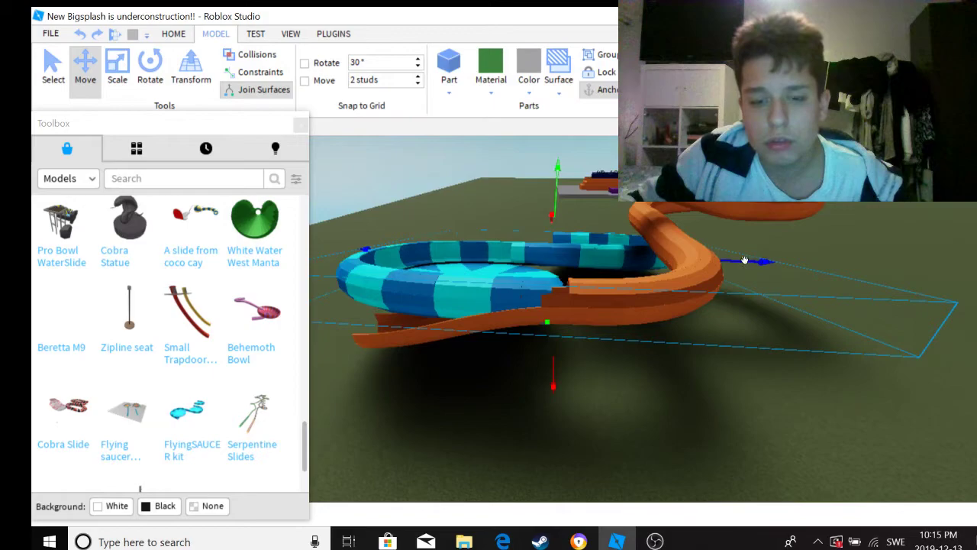
key(w)
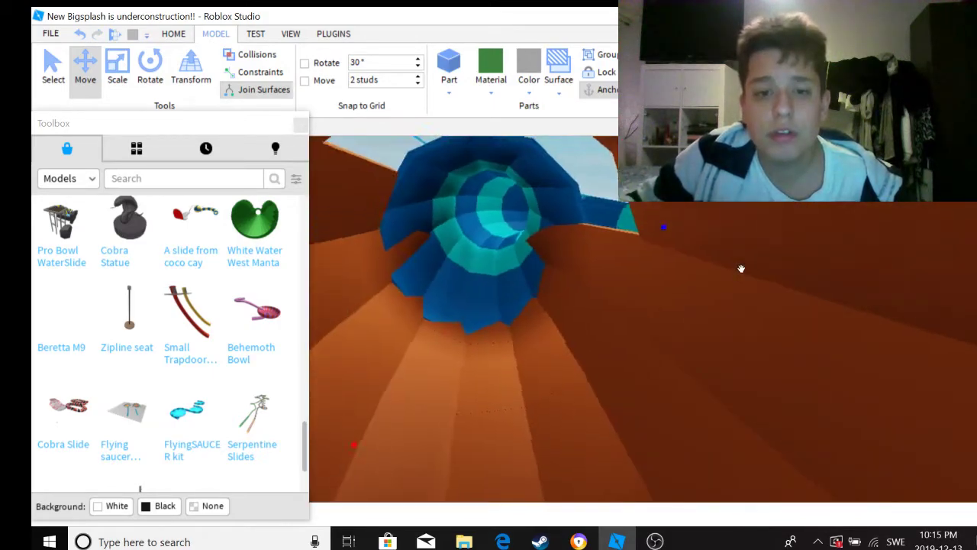
key(s)
right_drag(740, 269, 767, 250)
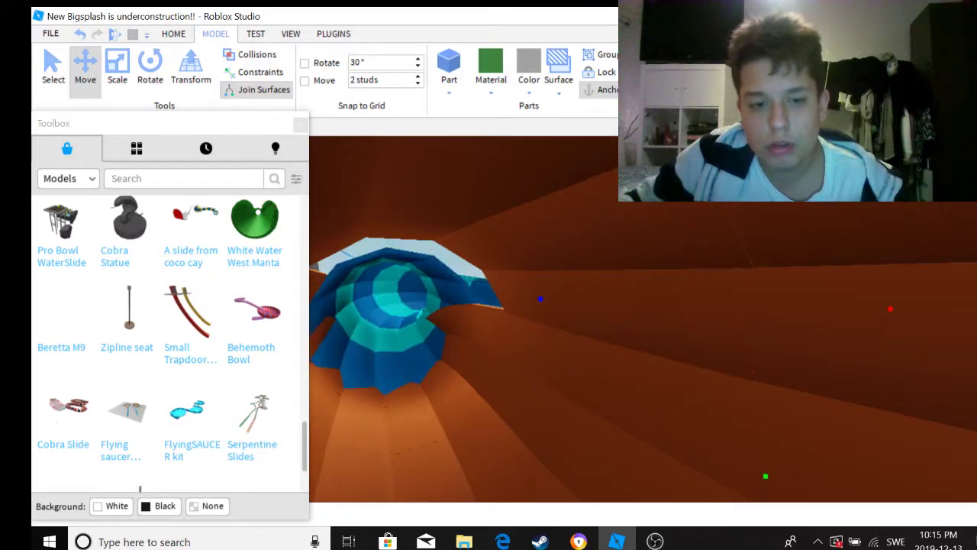
Step: Check how the tilted blue entry pipe sits in the orange channel, inside the tubes and along the full slide
key(w)
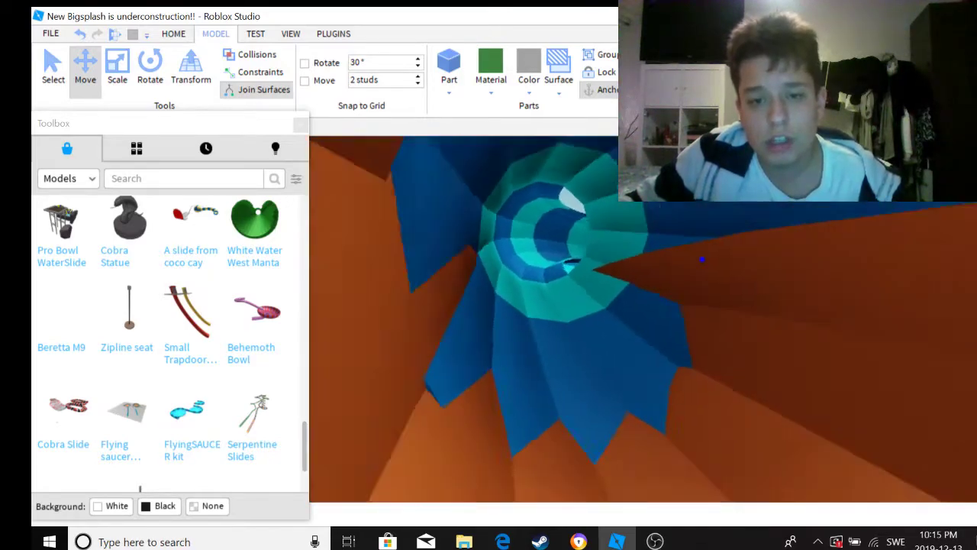
key(w)
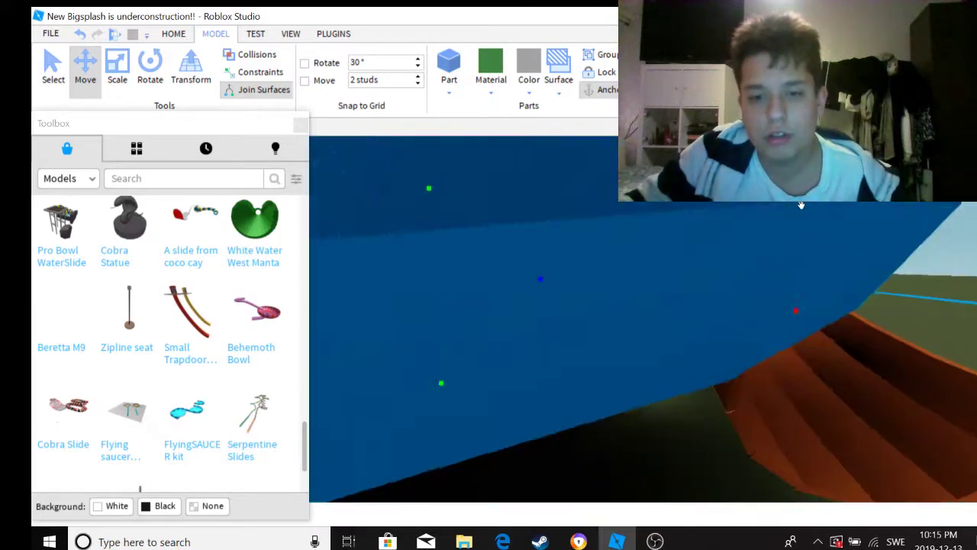
key(s)
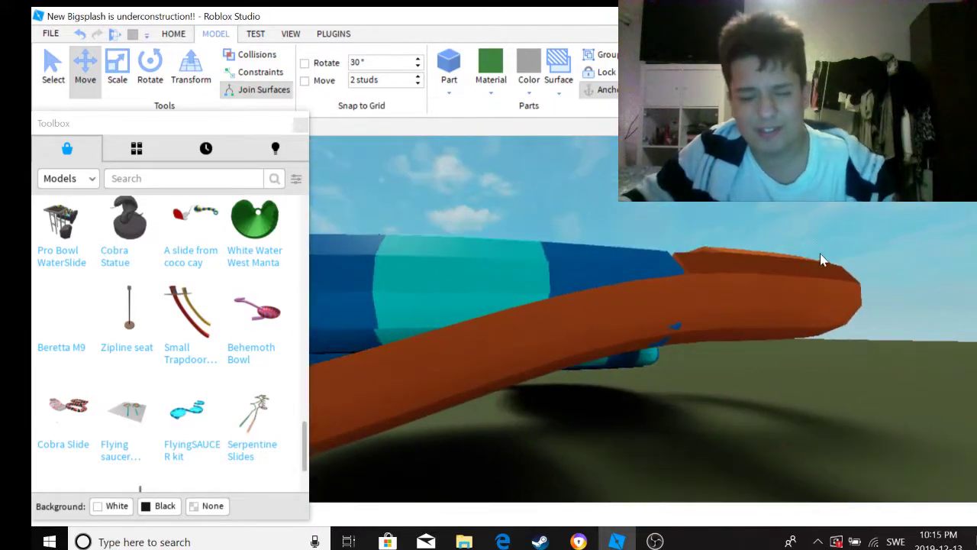
key(w)
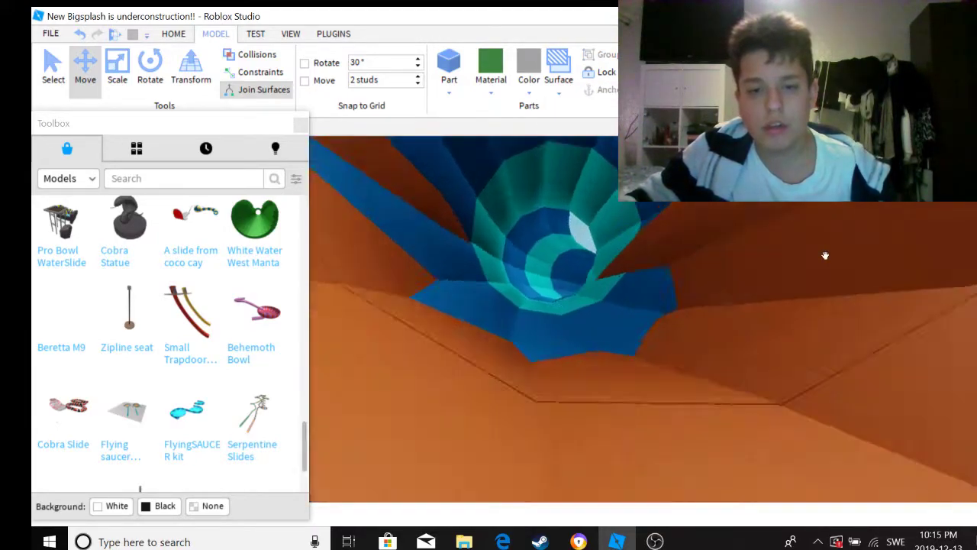
key(w)
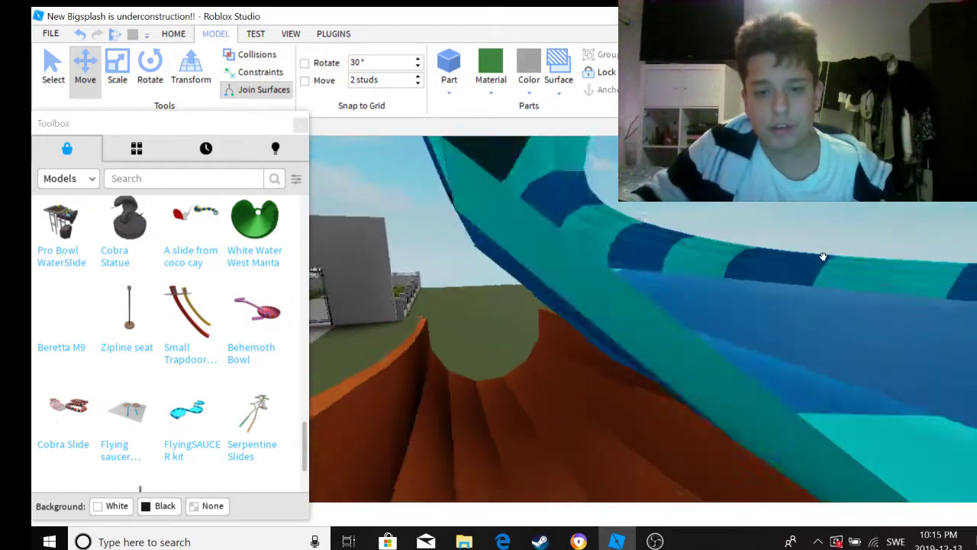
key(s)
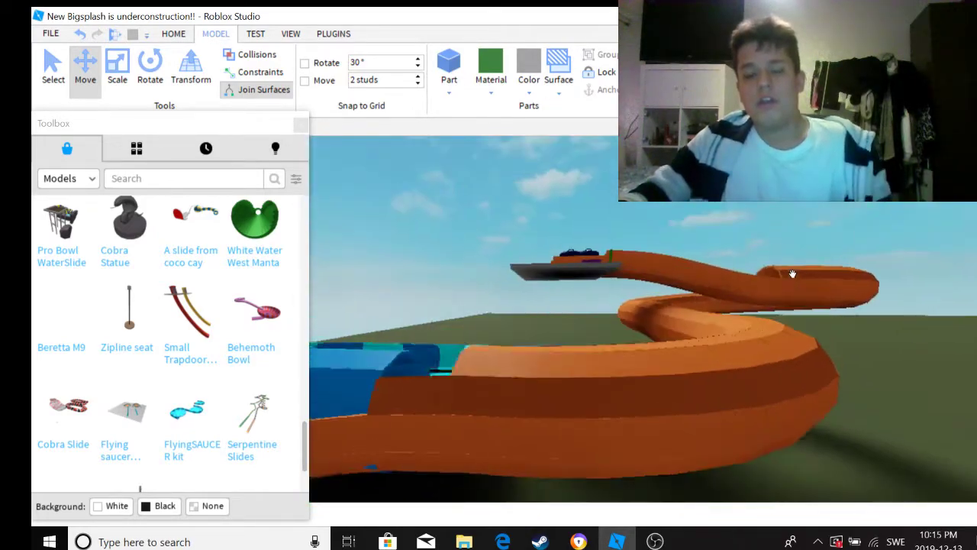
Step: Go to the fenced entrance path between the grass strips and show the Explorer
mouse_move(792, 273)
right_down()
mouse_move(795, 283)
mouse_move(776, 278)
right_up()
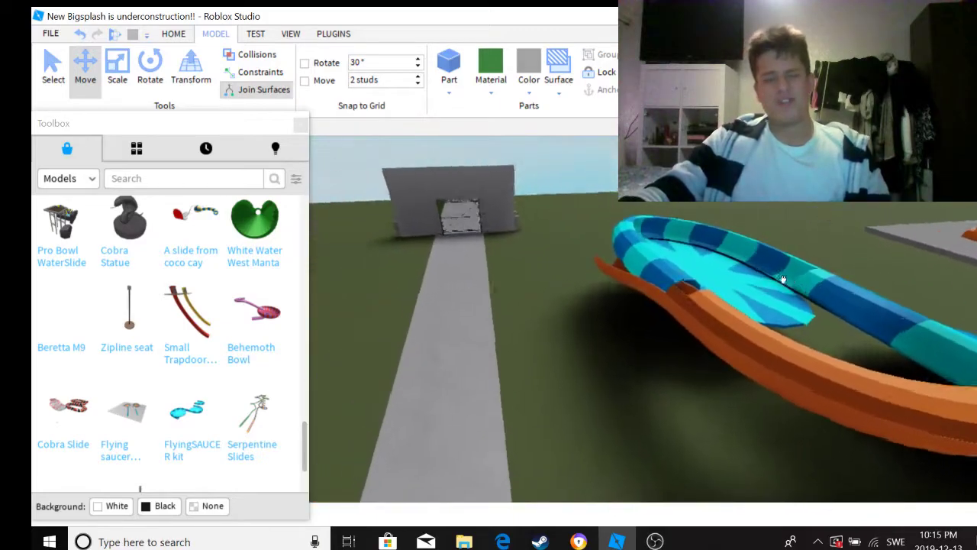
key(w)
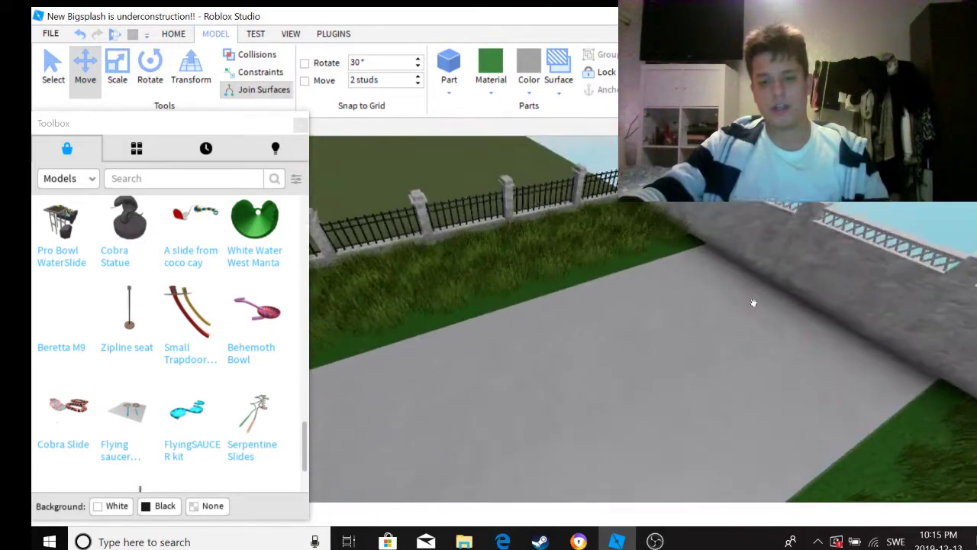
right_drag(690, 342, 710, 342)
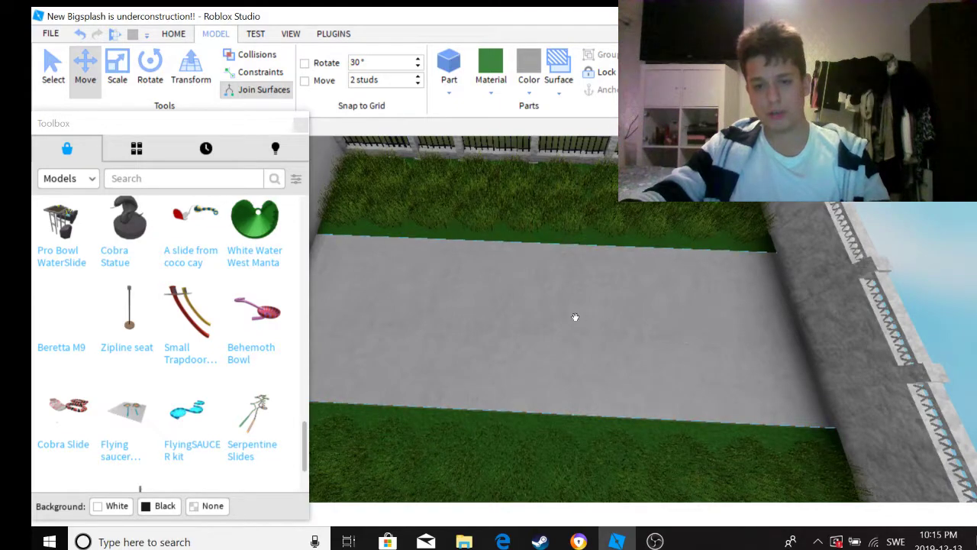
right_drag(689, 328, 513, 268)
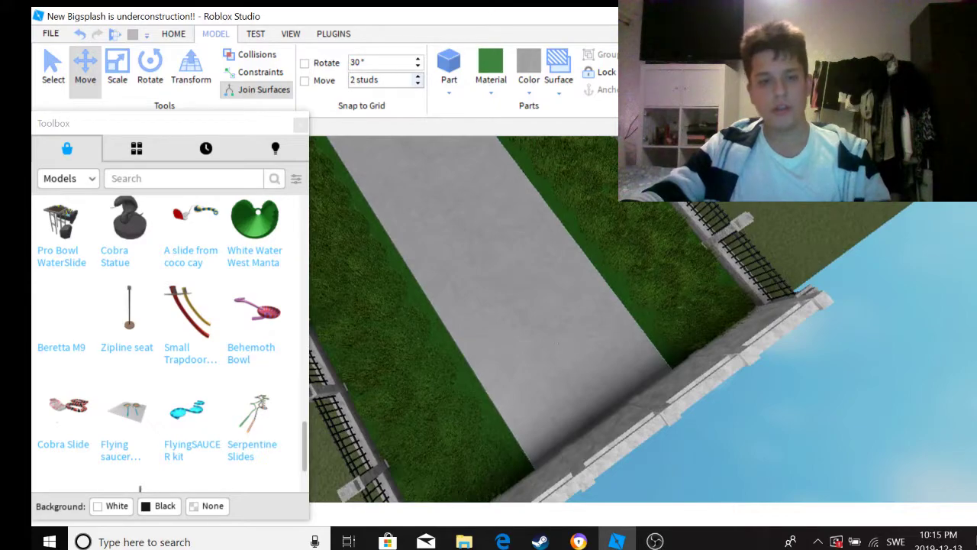
click(290, 34)
click(56, 67)
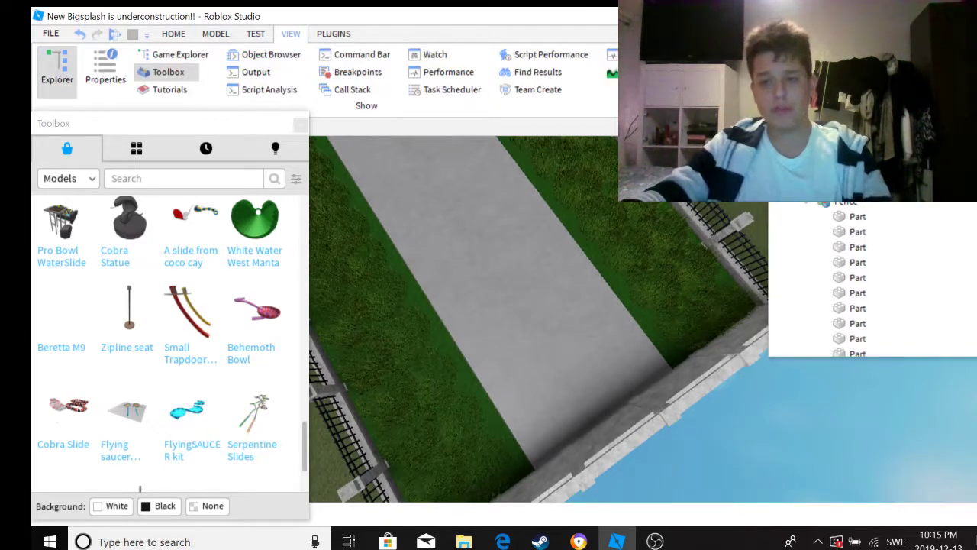
Step: Move the spawn location from the entrance path onto the slide's grey start platform, beside the two blue tubes
right_drag(702, 214, 529, 277)
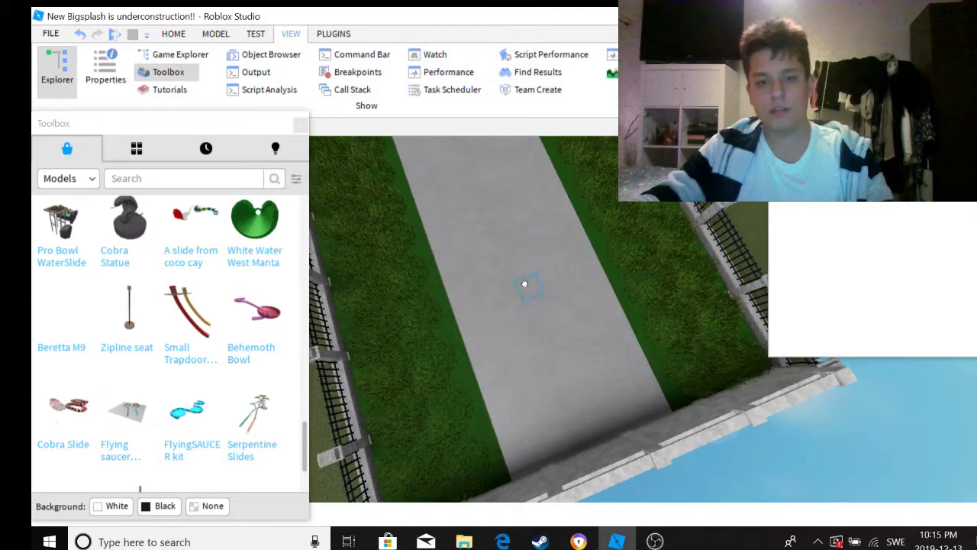
key(f)
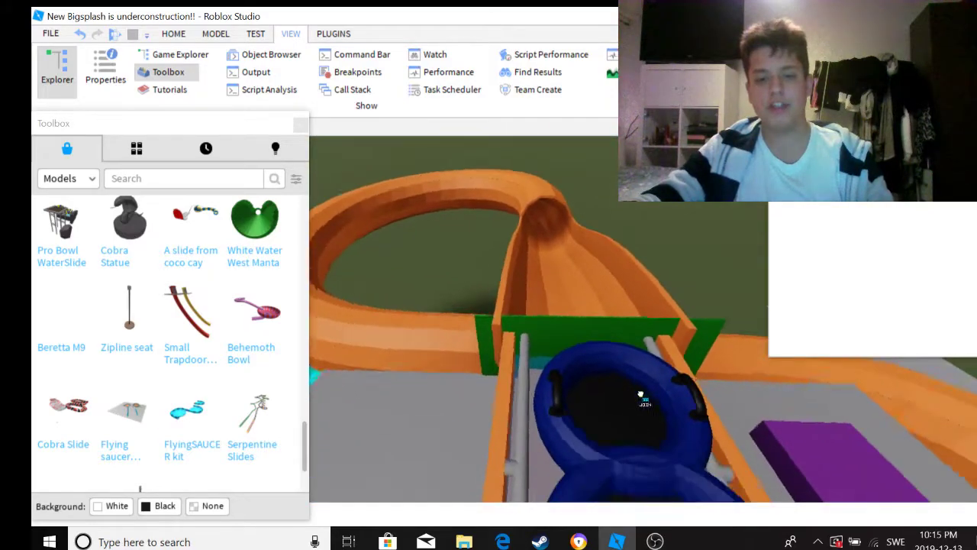
scroll(640, 395, down, 3)
right_drag(640, 394, 474, 379)
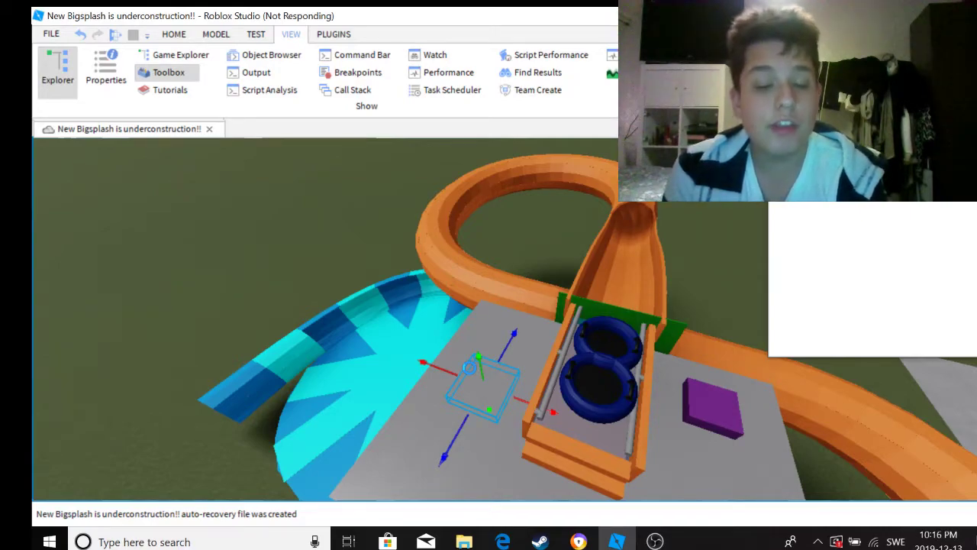
Step: Playtest the slide with the character, starting from the grey start platform
key(F5)
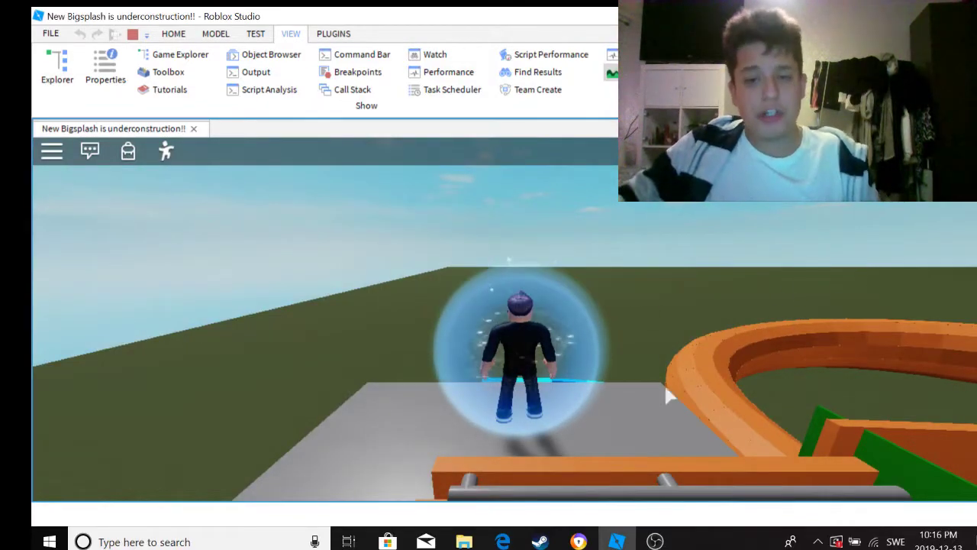
right_drag(631, 389, 632, 389)
key(w)
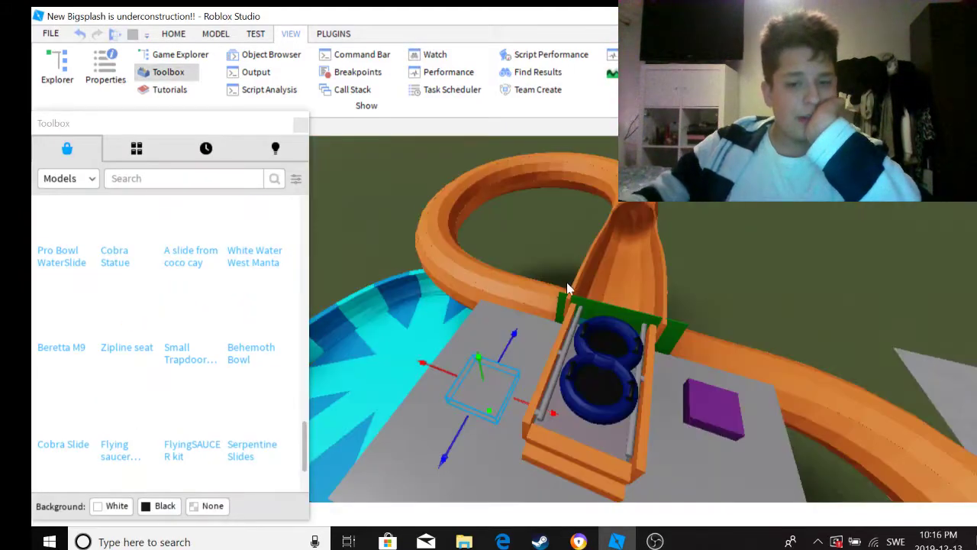
Step: Select the blue flying saucer kit and tilt it more steeply with the Rotate tool
scroll(566, 277, up, 5)
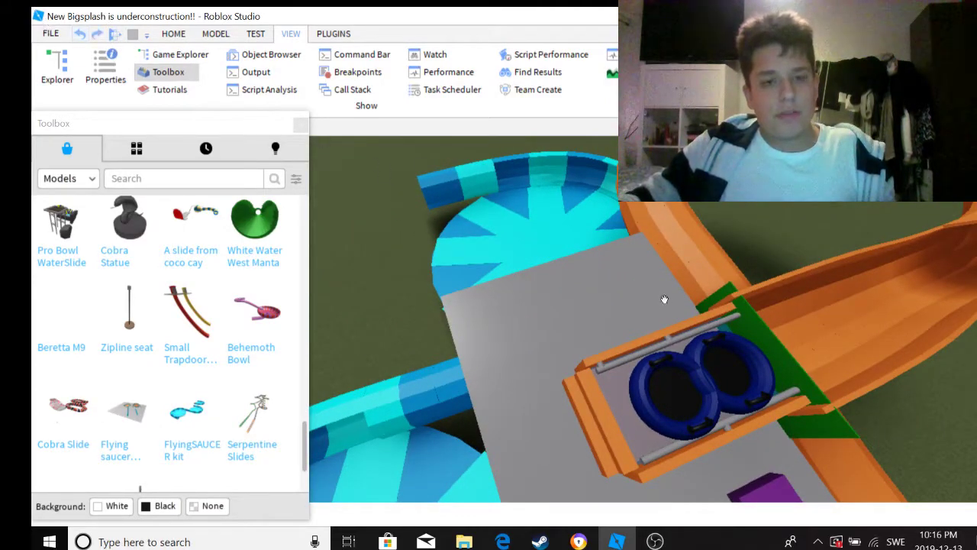
right_drag(531, 311, 508, 303)
key(f)
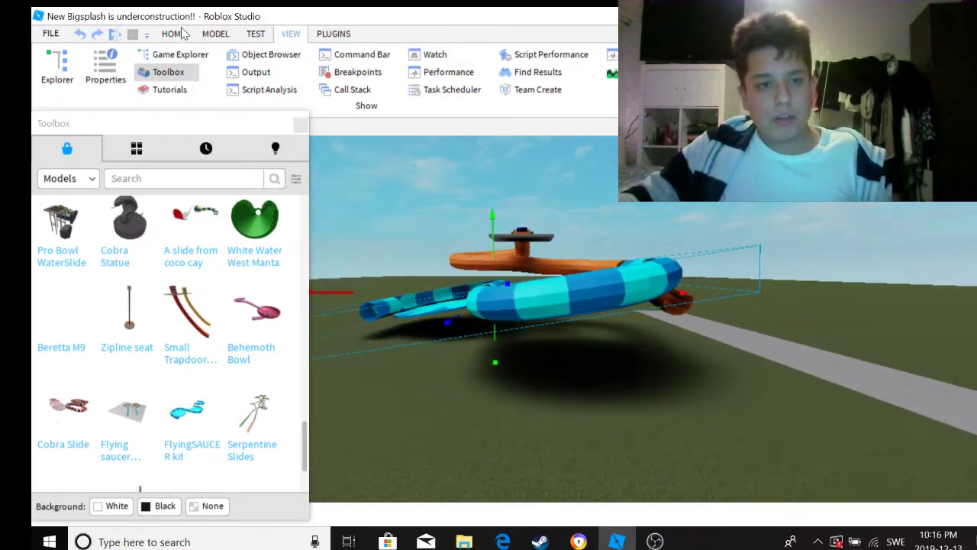
click(173, 34)
scroll(494, 139, up, 2)
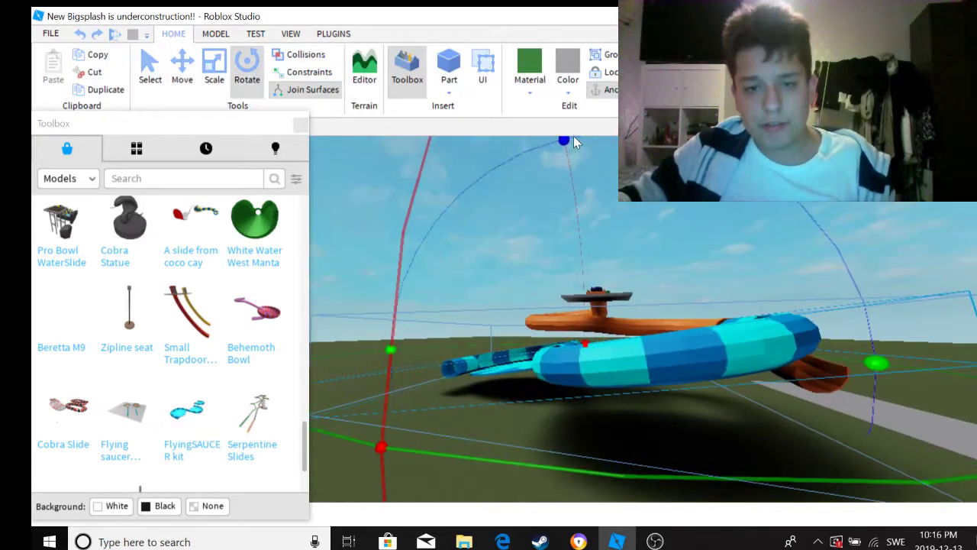
drag(563, 139, 550, 142)
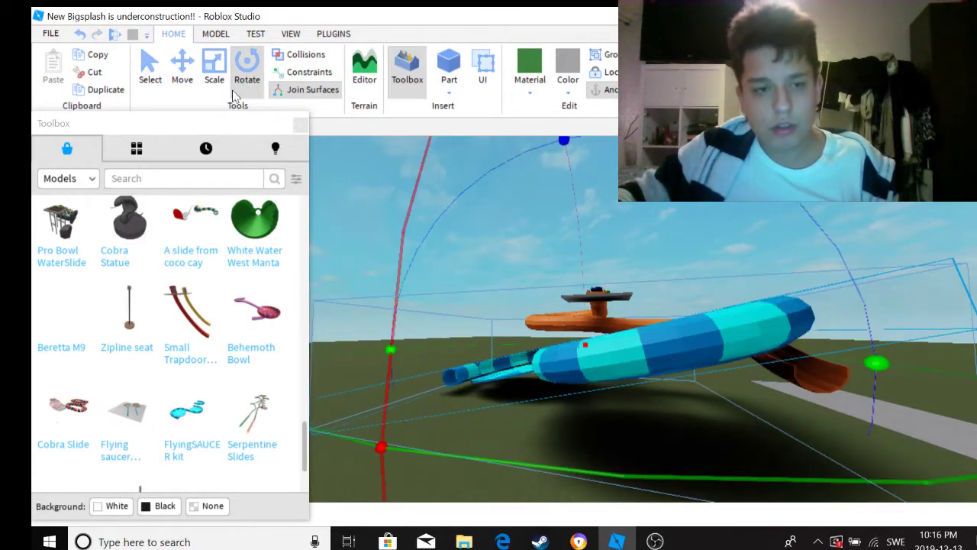
Step: Move the steeper kit with the Move tool until its blue entry pipe lines up with the orange channel
click(182, 92)
right_drag(679, 290, 731, 221)
scroll(704, 249, up, 10)
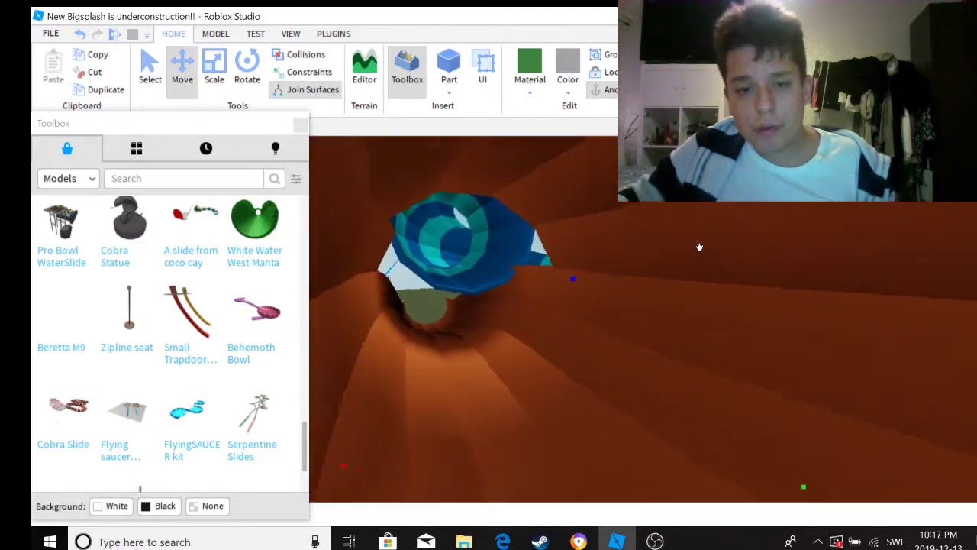
right_drag(699, 246, 753, 270)
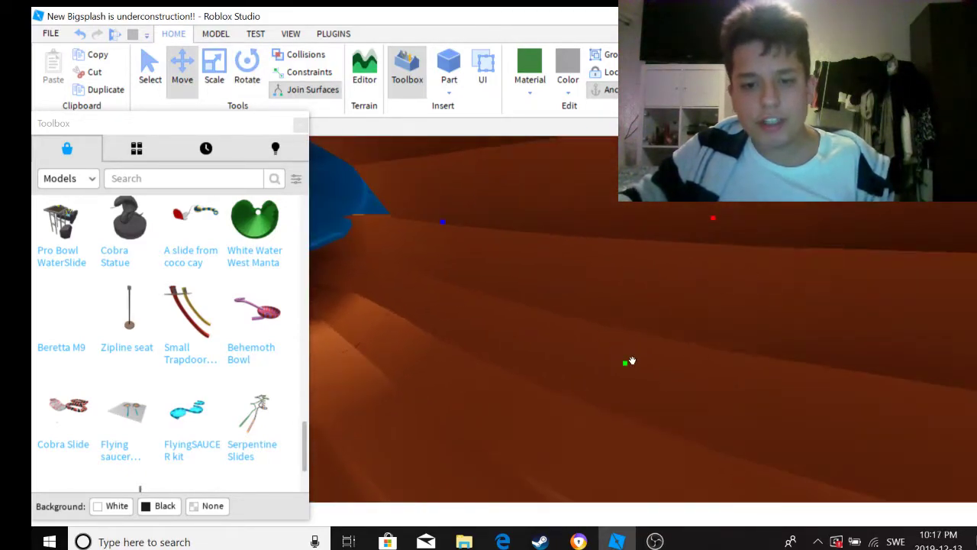
key(a)
key(s)
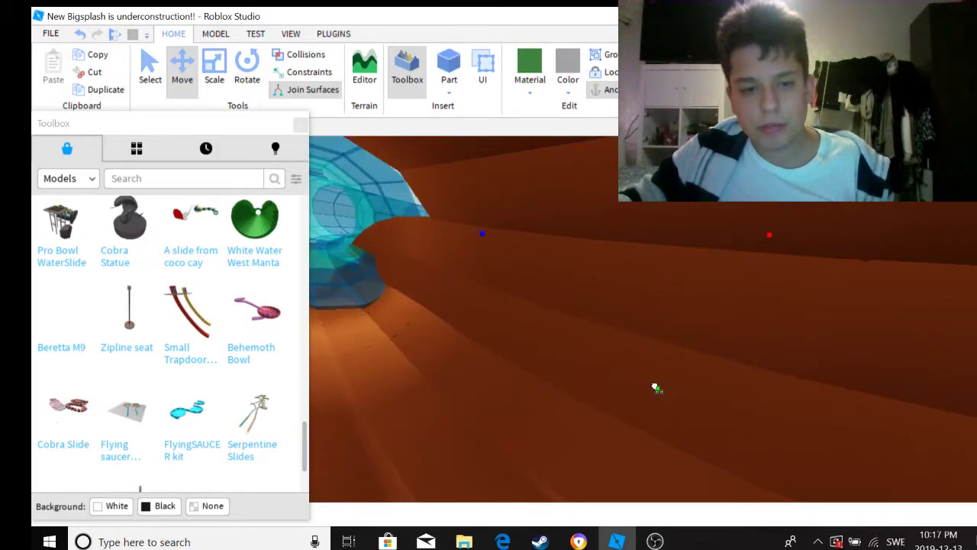
right_drag(649, 391, 449, 426)
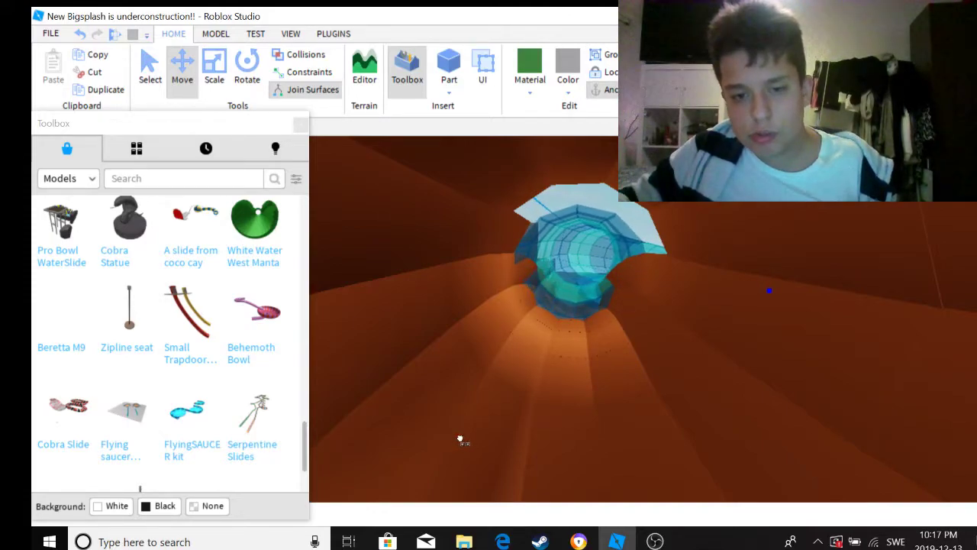
right_drag(460, 436, 782, 247)
click(782, 247)
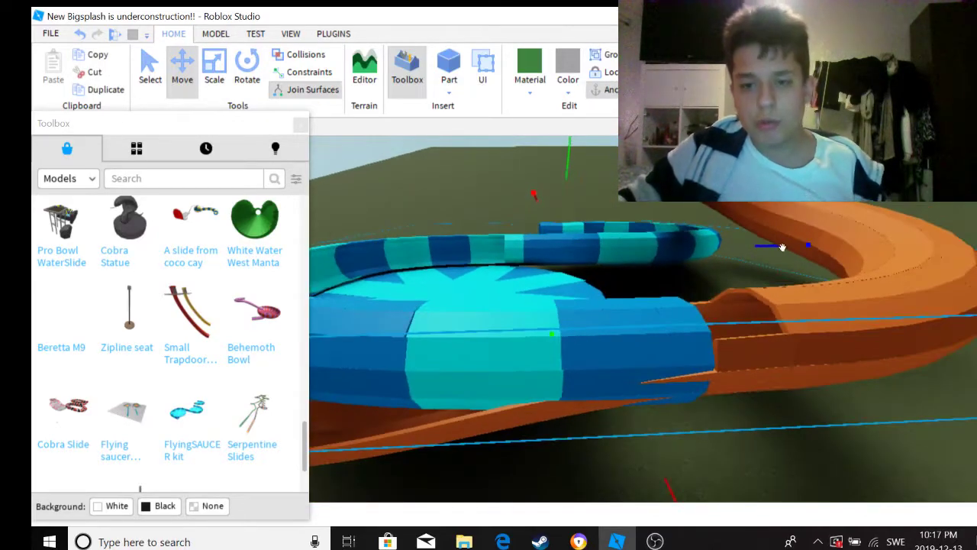
Step: Inspect the gap at the joint and shift the kit along its length so the entry pipe meets the orange tube
key(w)
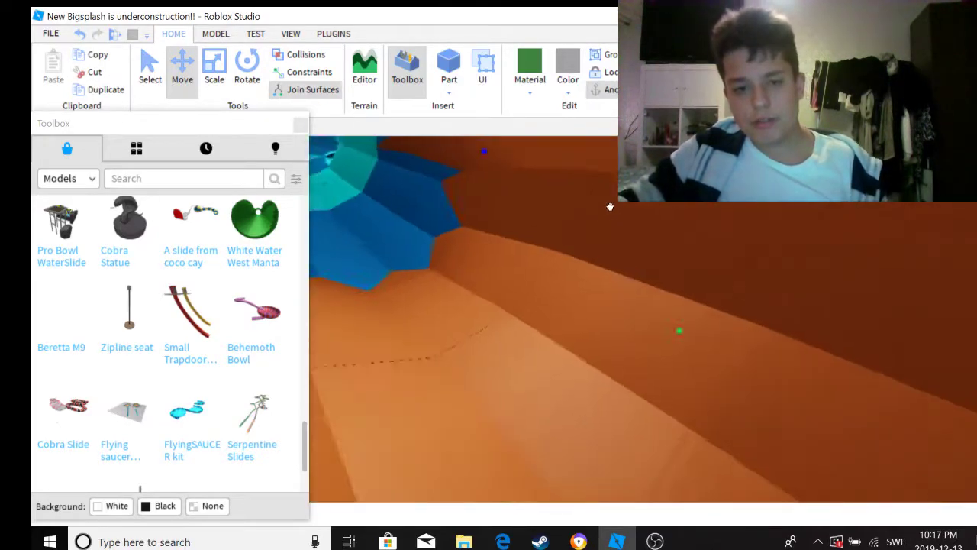
mouse_move(617, 236)
right_down()
mouse_move(628, 248)
mouse_move(608, 237)
mouse_move(621, 243)
right_up()
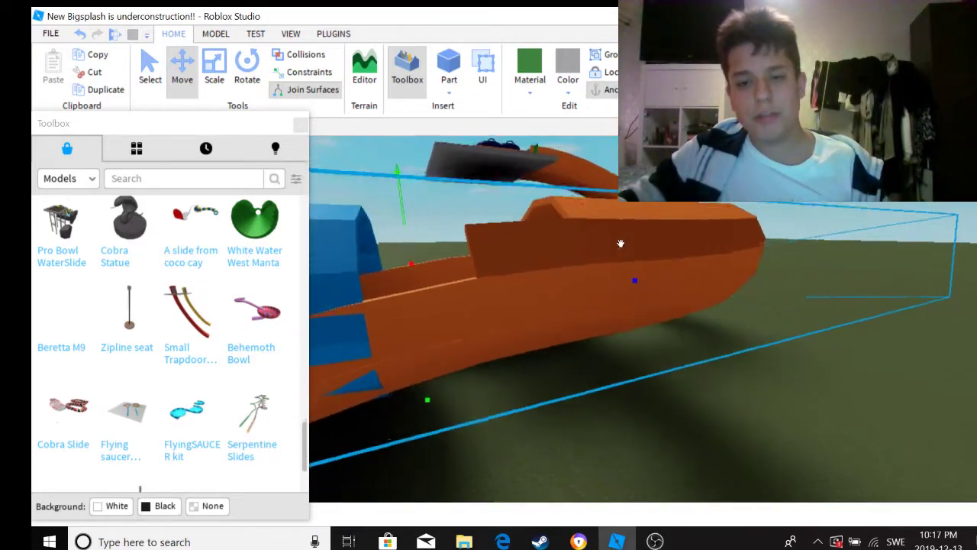
right_drag(629, 276, 629, 278)
right_drag(666, 304, 747, 298)
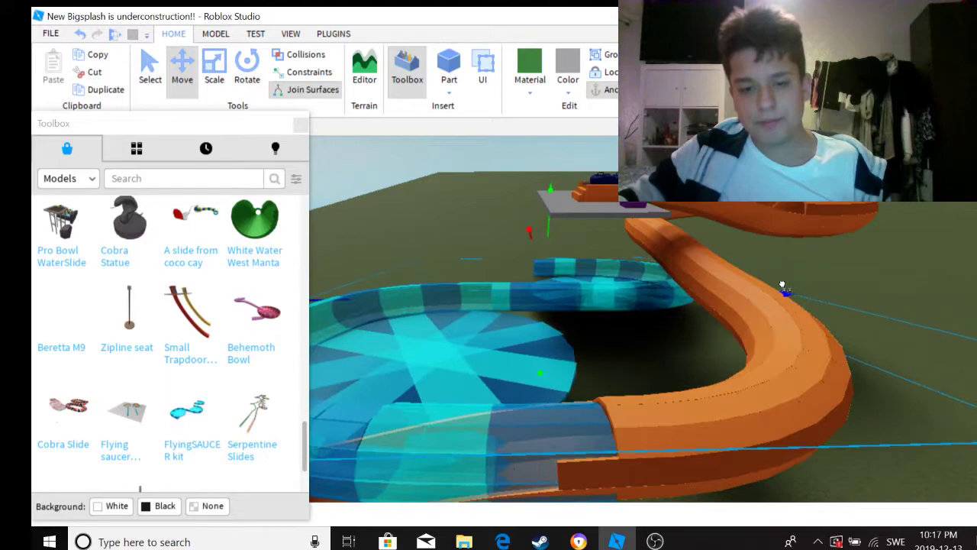
scroll(796, 326, down, 6)
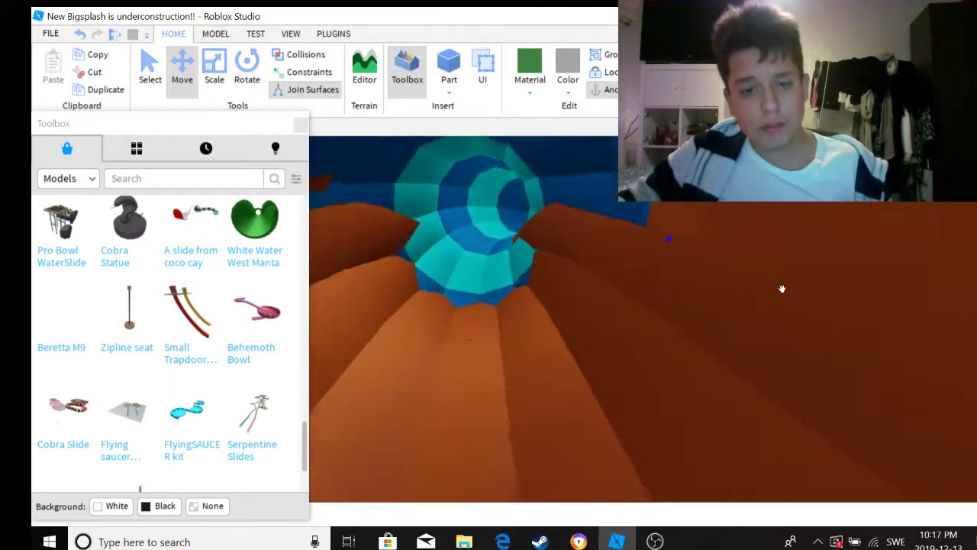
Step: Examine the fit of the blue entry pipe from inside the orange tube, near the joint and further back
right_drag(824, 313, 817, 314)
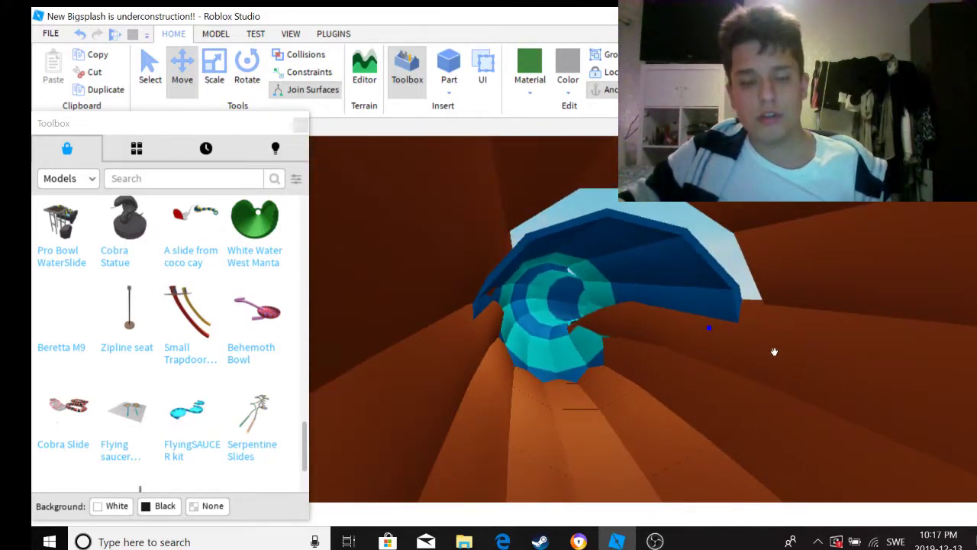
scroll(734, 315, down, 8)
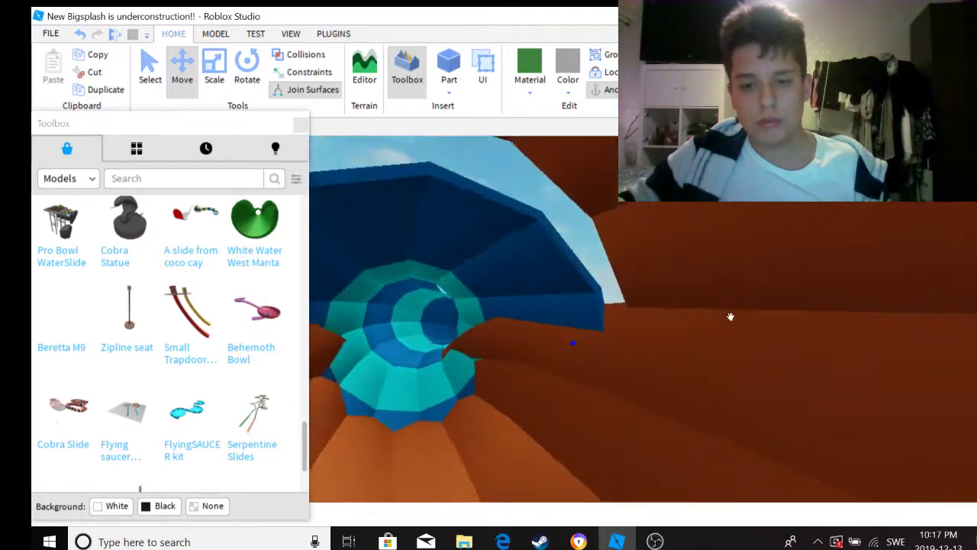
scroll(732, 316, up, 8)
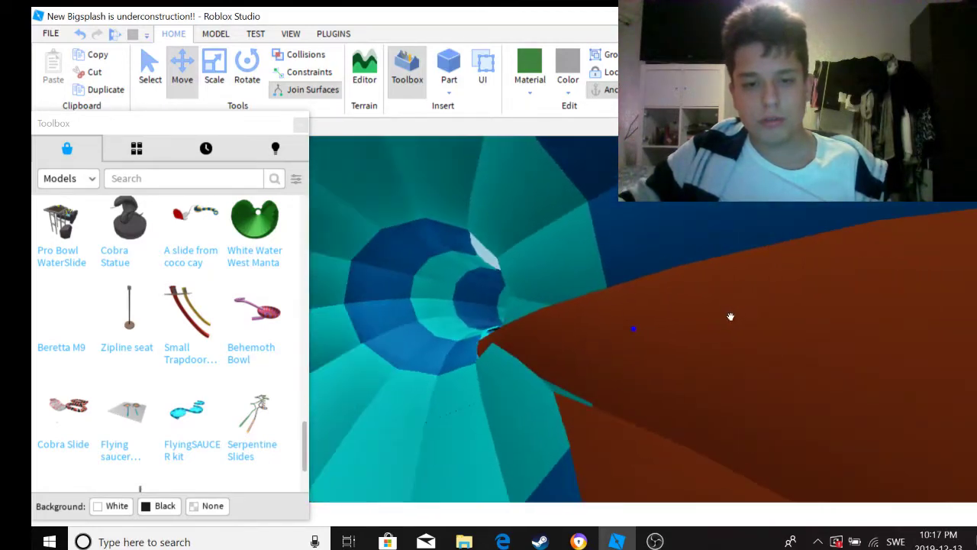
scroll(729, 316, up, 3)
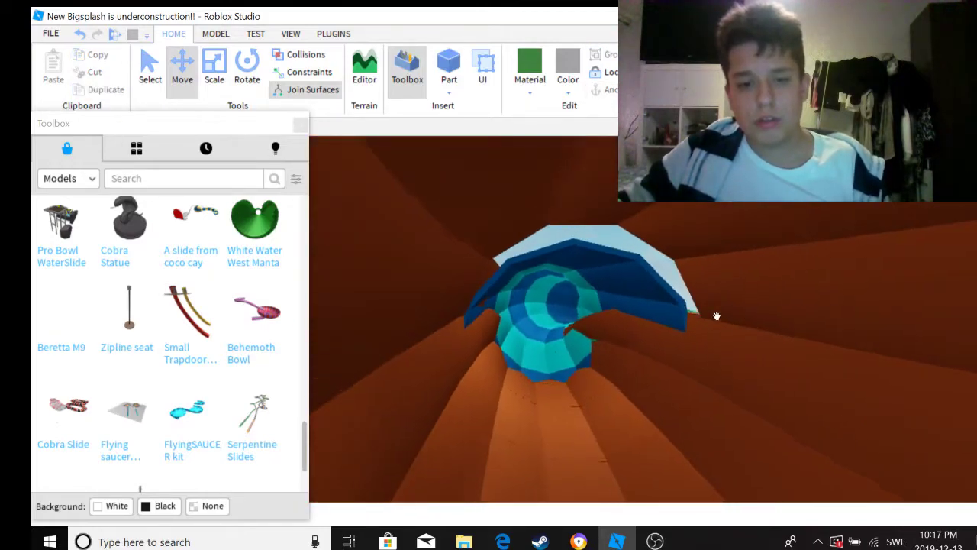
scroll(661, 293, up, 4)
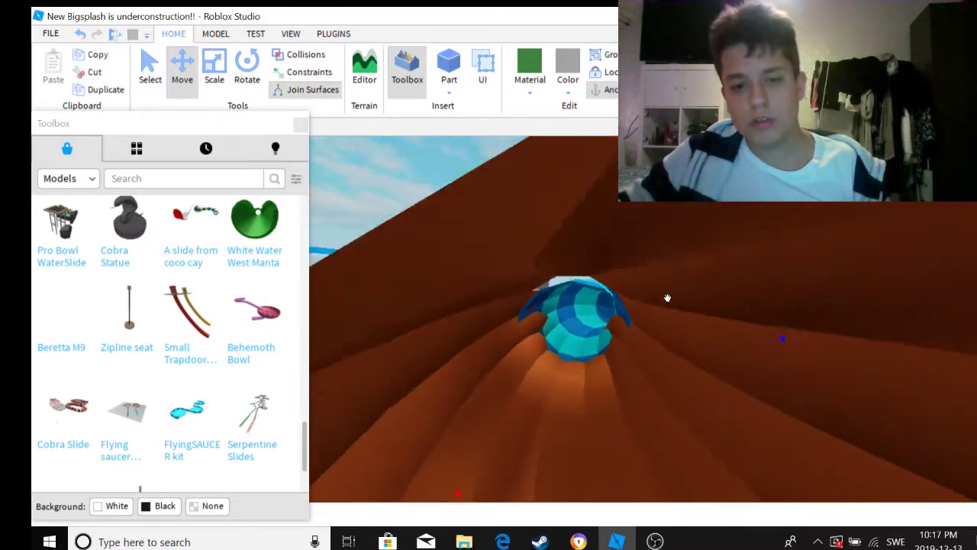
scroll(671, 297, down, 10)
scroll(686, 297, up, 4)
scroll(396, 282, up, 4)
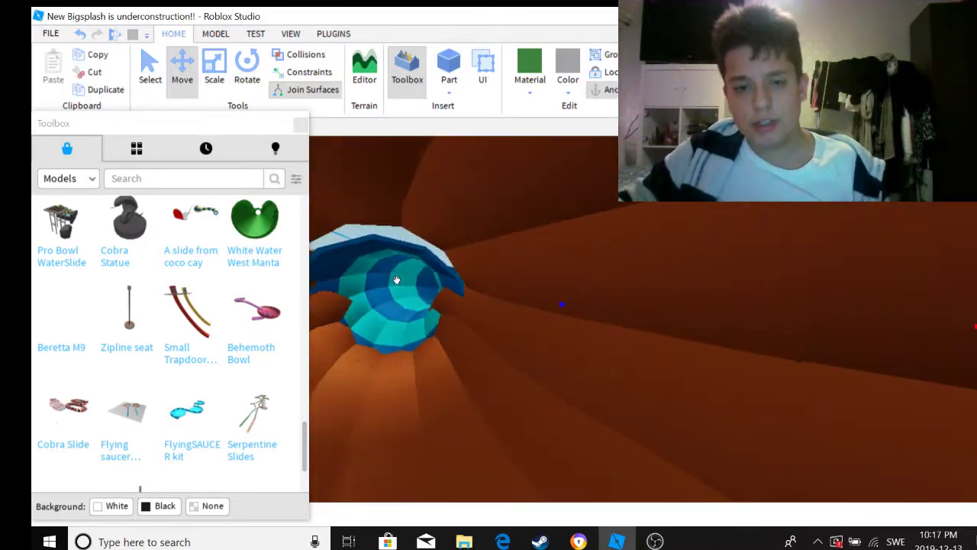
Step: Inspect the joint between the orange tube and the kit's blue entry pipe from inside both pipes and from outside
scroll(516, 271, down, 5)
right_drag(516, 272, 884, 338)
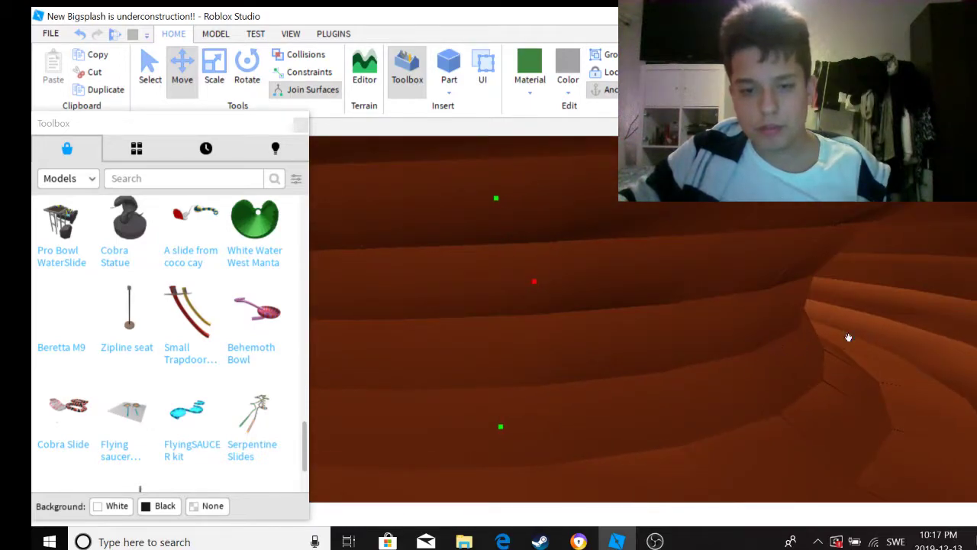
scroll(847, 338, up, 5)
scroll(855, 338, down, 8)
scroll(857, 339, down, 2)
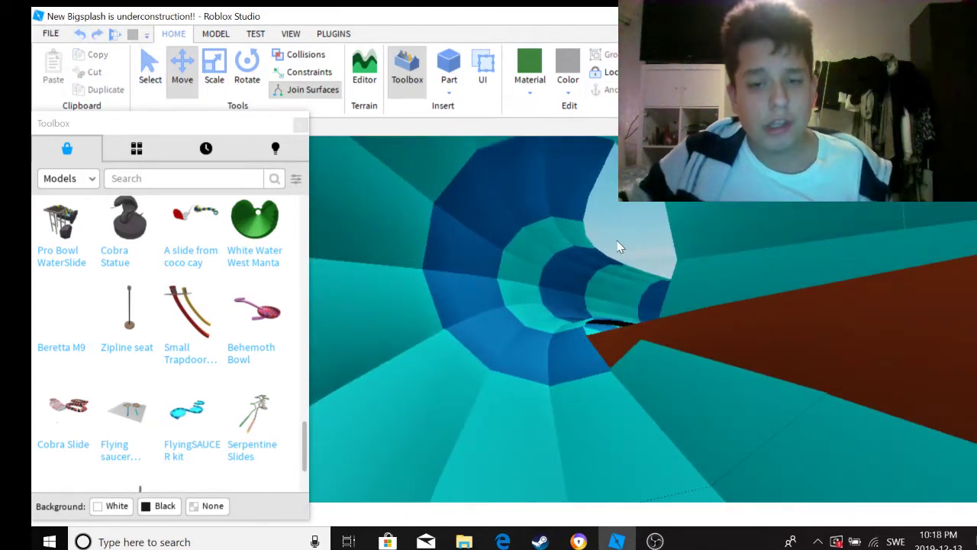
scroll(620, 246, up, 4)
right_drag(620, 246, 484, 323)
scroll(421, 301, down, 4)
scroll(478, 323, up, 8)
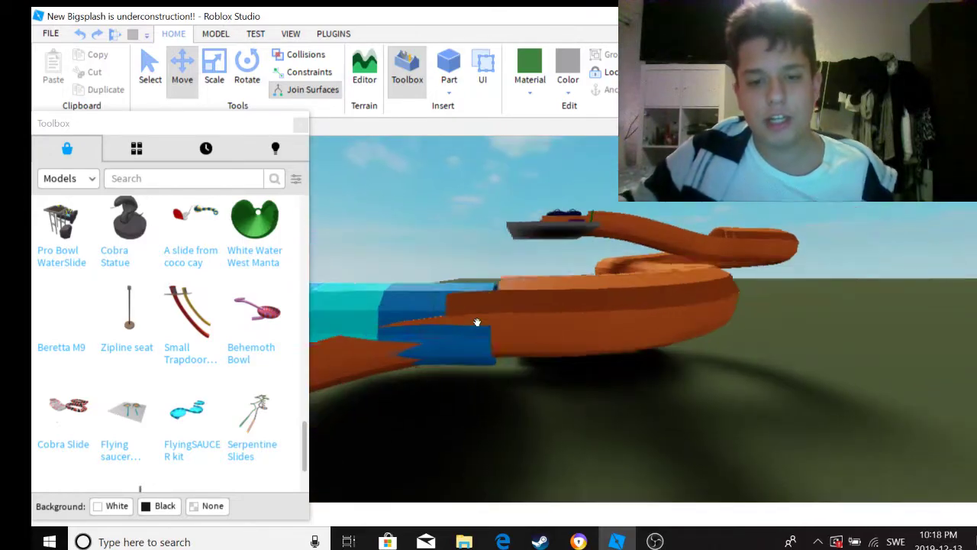
scroll(476, 321, down, 8)
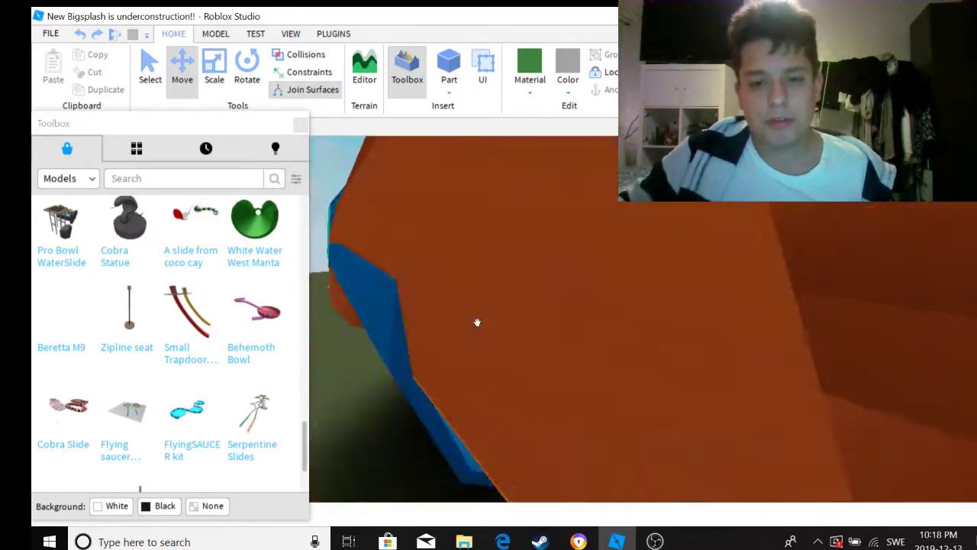
scroll(474, 319, down, 6)
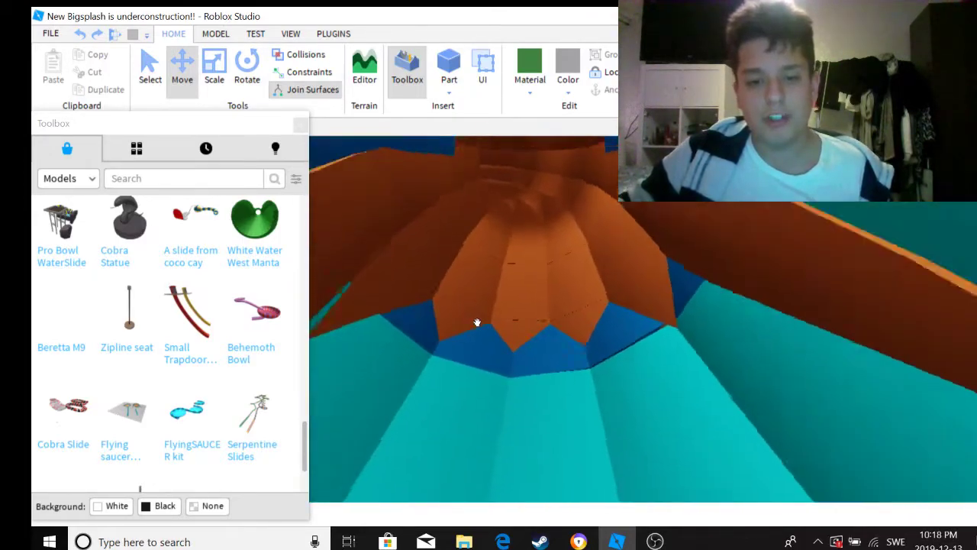
scroll(478, 321, down, 8)
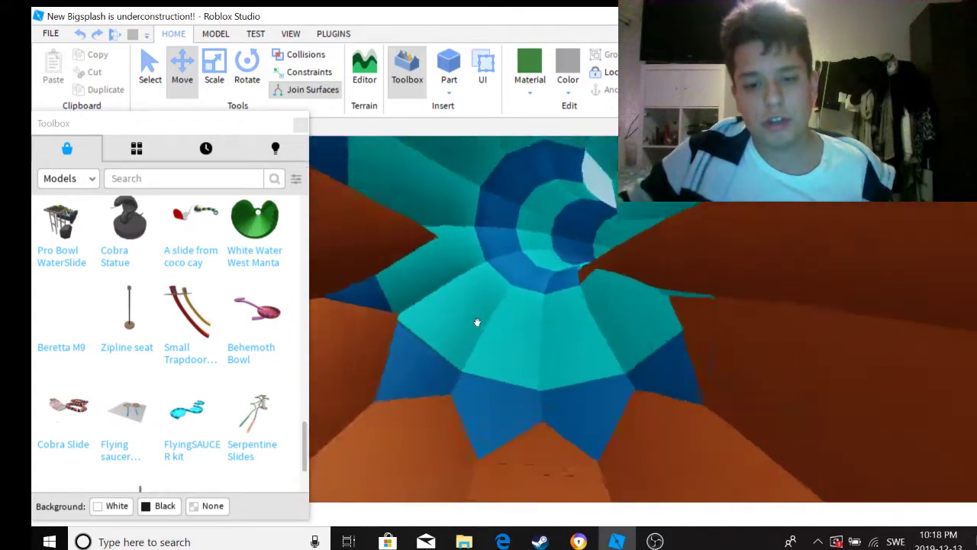
scroll(480, 324, down, 8)
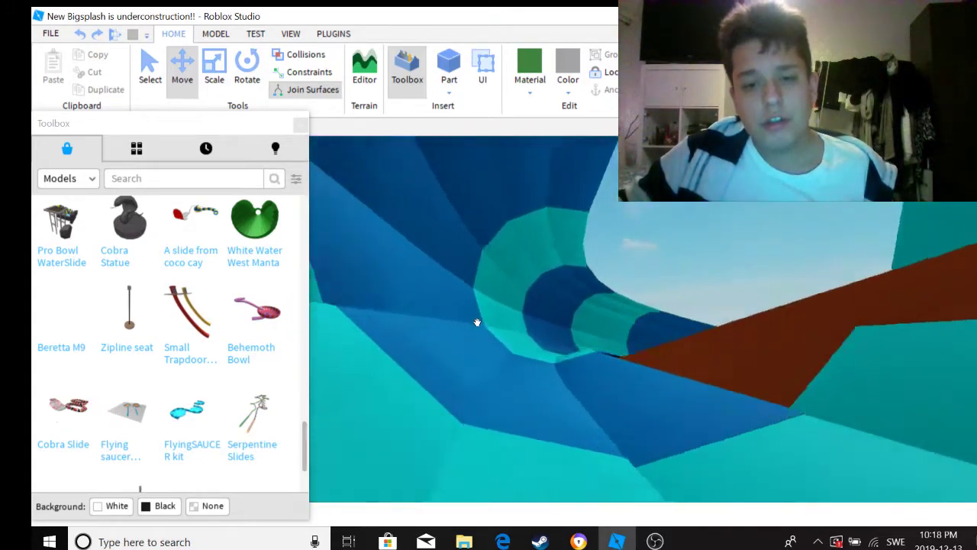
scroll(477, 322, down, 8)
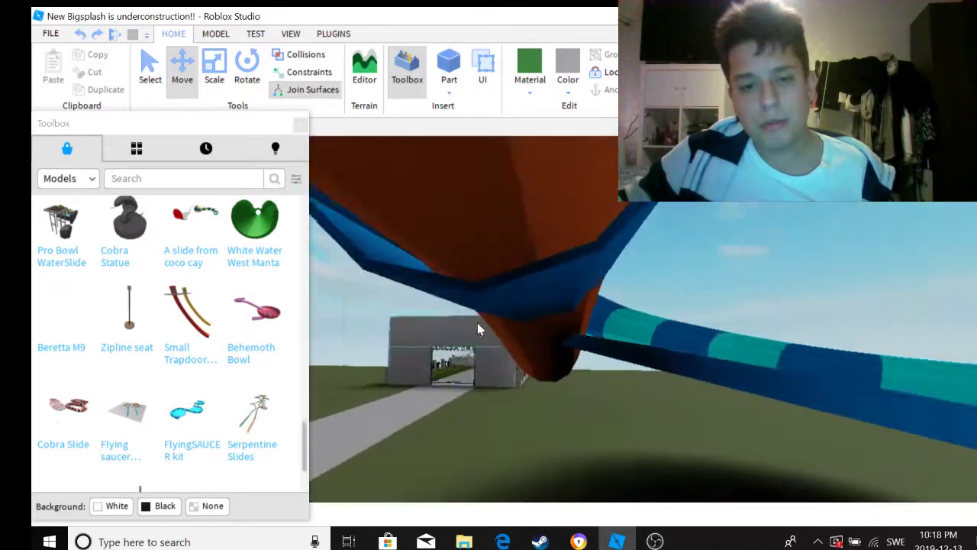
Step: Examine the flying saucer kit along its length, from the upper disc down to the exit pipe
scroll(478, 322, down, 10)
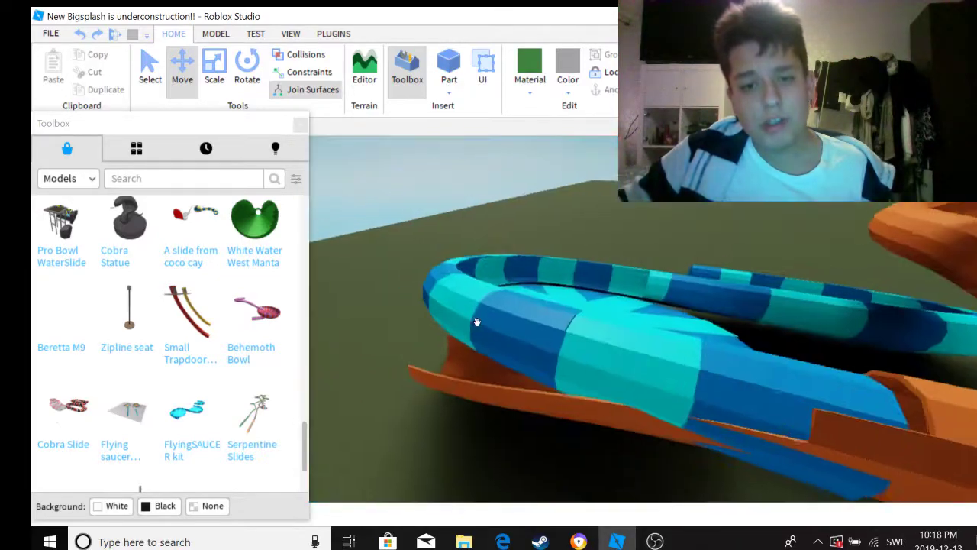
scroll(477, 323, down, 10)
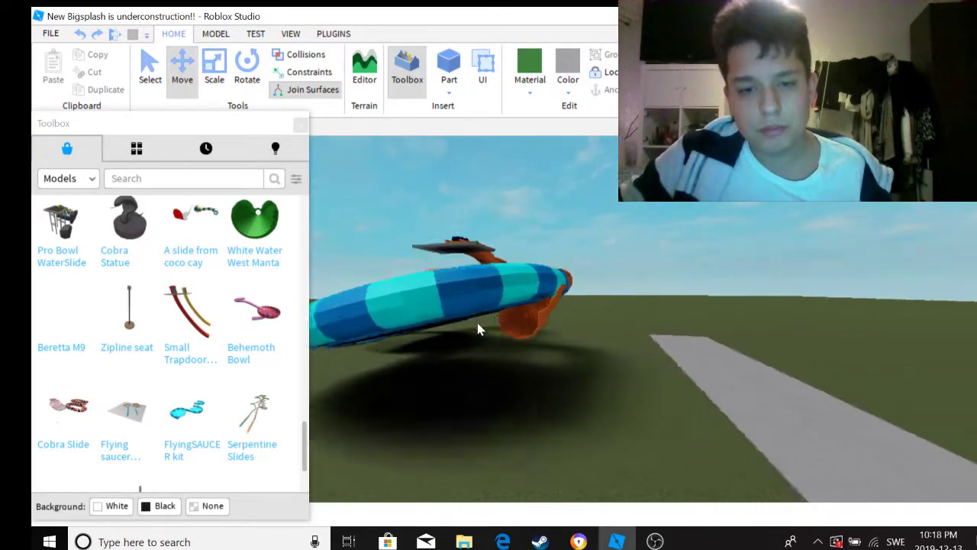
scroll(479, 322, up, 10)
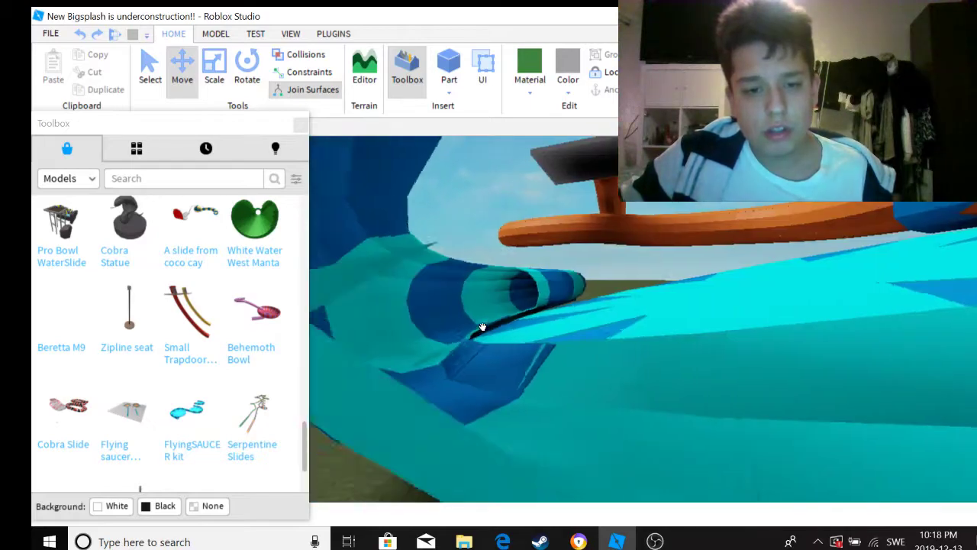
scroll(481, 327, up, 5)
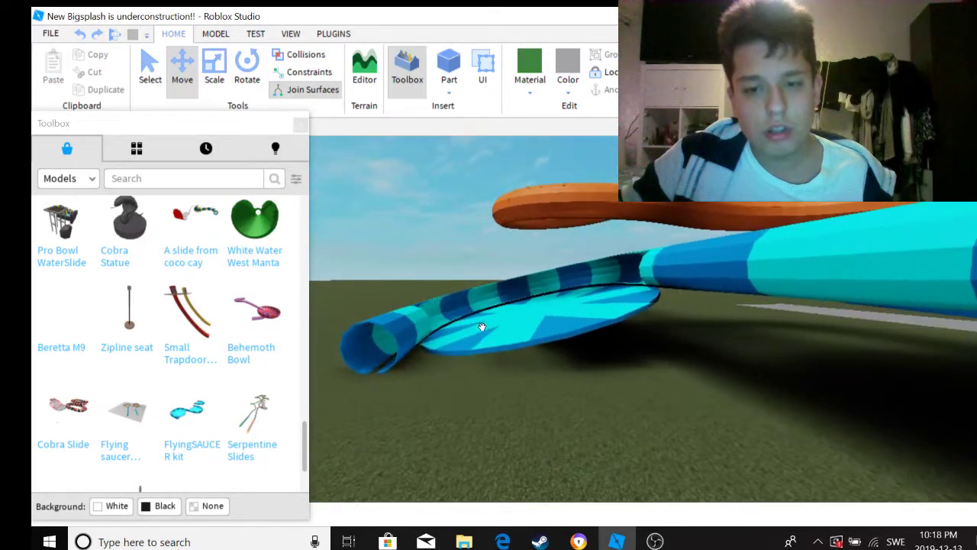
scroll(482, 327, down, 5)
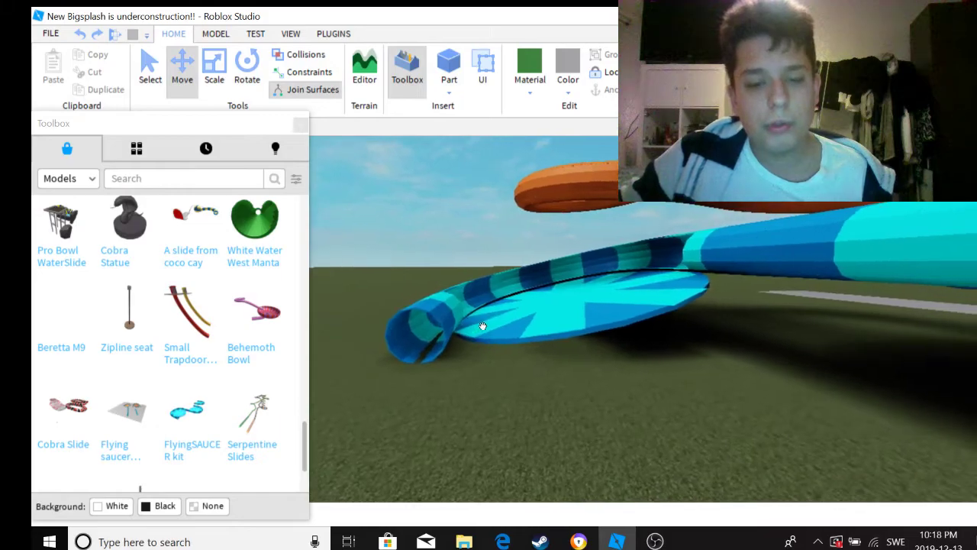
scroll(527, 309, up, 4)
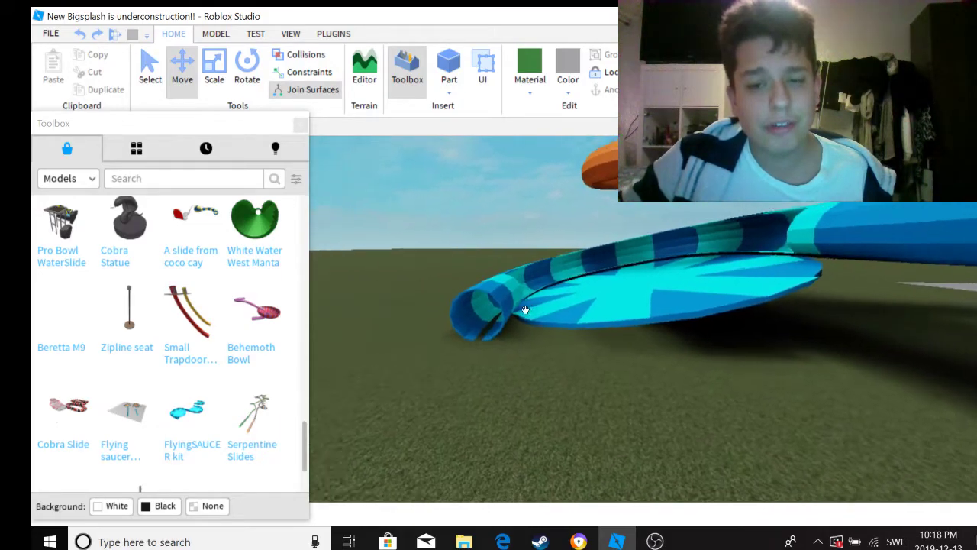
Step: Select the blue kit and recheck its joint with the orange tube, its exit pipe near the ground and the whole ride
click(529, 305)
right_drag(530, 305, 443, 319)
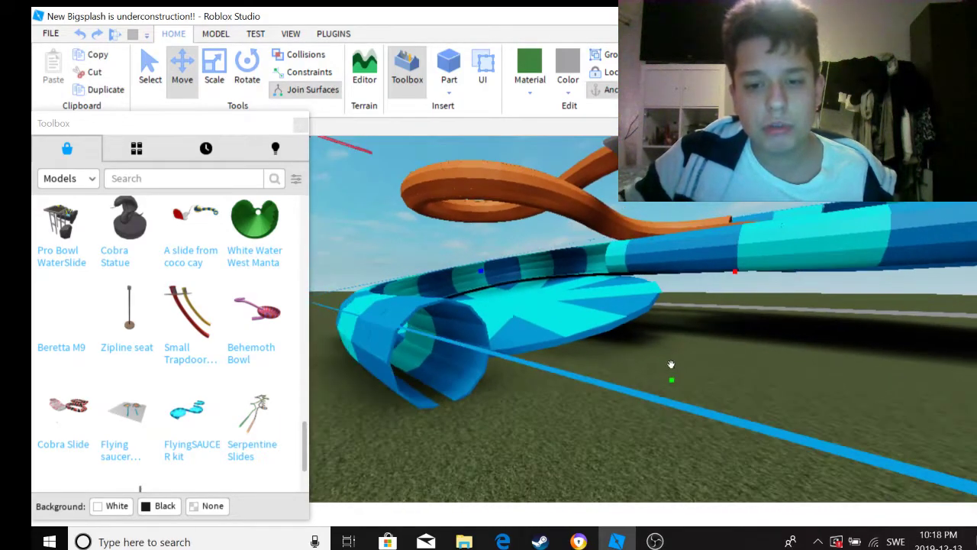
scroll(671, 380, up, 5)
right_drag(665, 373, 664, 373)
scroll(665, 372, up, 6)
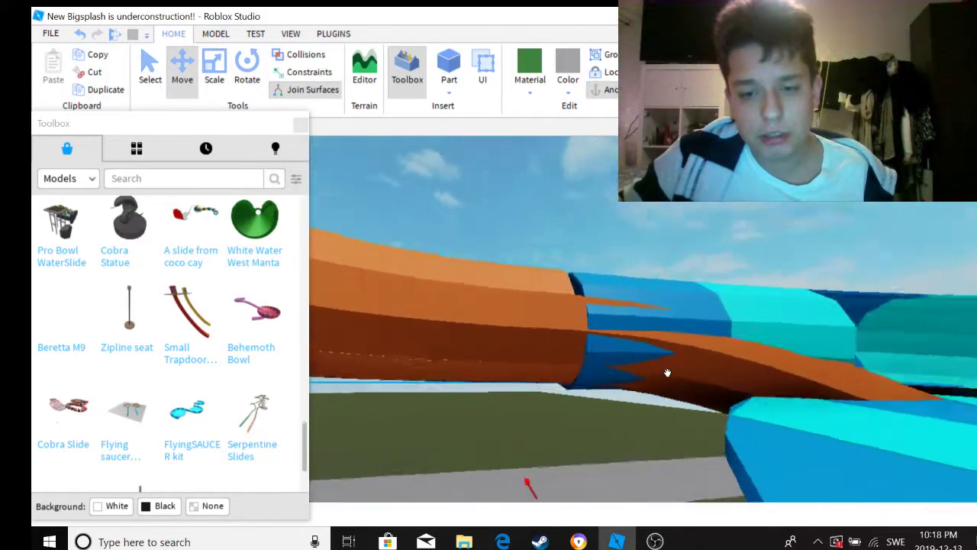
scroll(664, 372, up, 8)
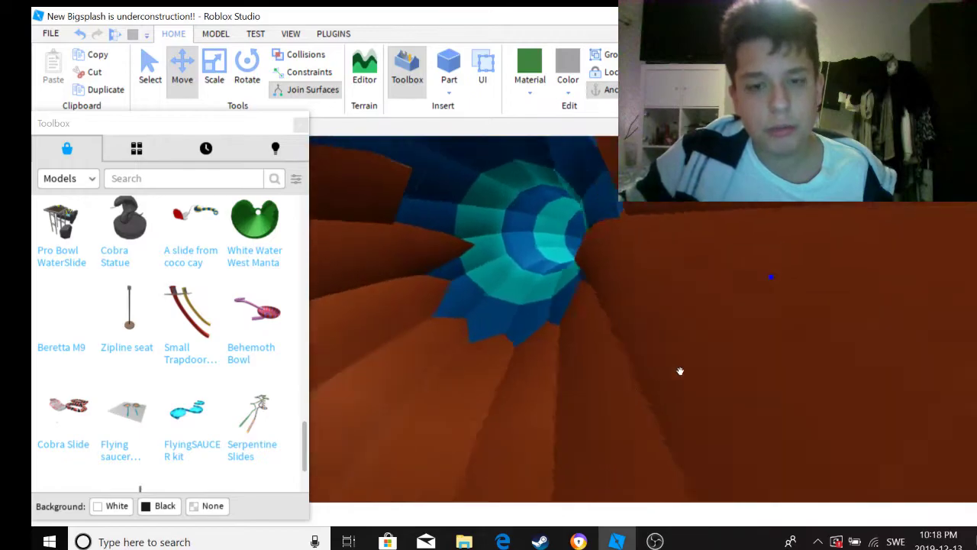
scroll(666, 373, down, 6)
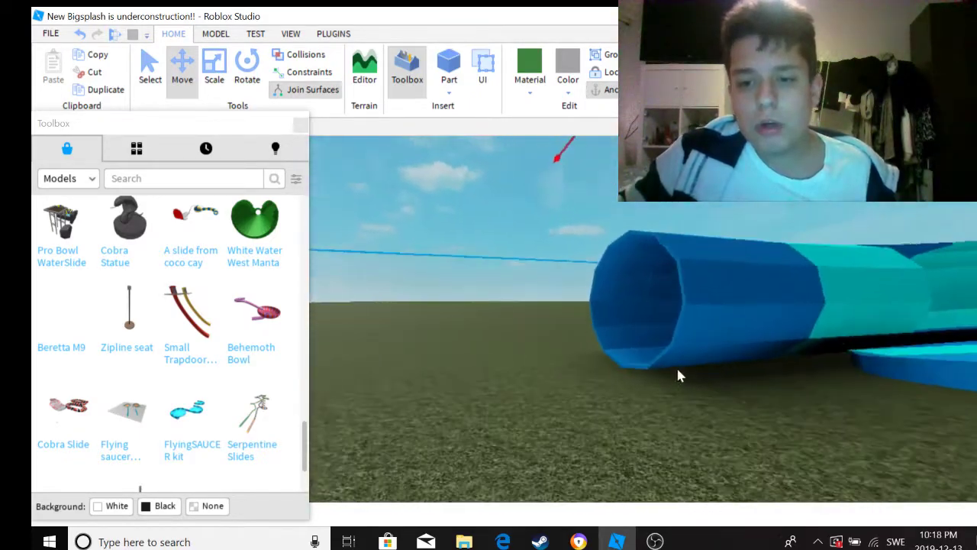
right_drag(726, 379, 706, 321)
scroll(772, 369, down, 5)
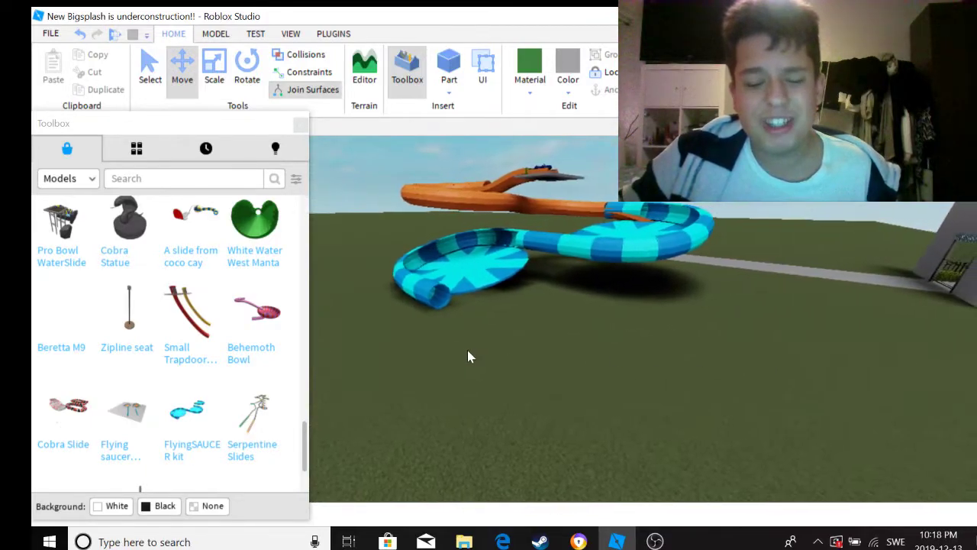
scroll(631, 288, up, 5)
scroll(570, 287, down, 2)
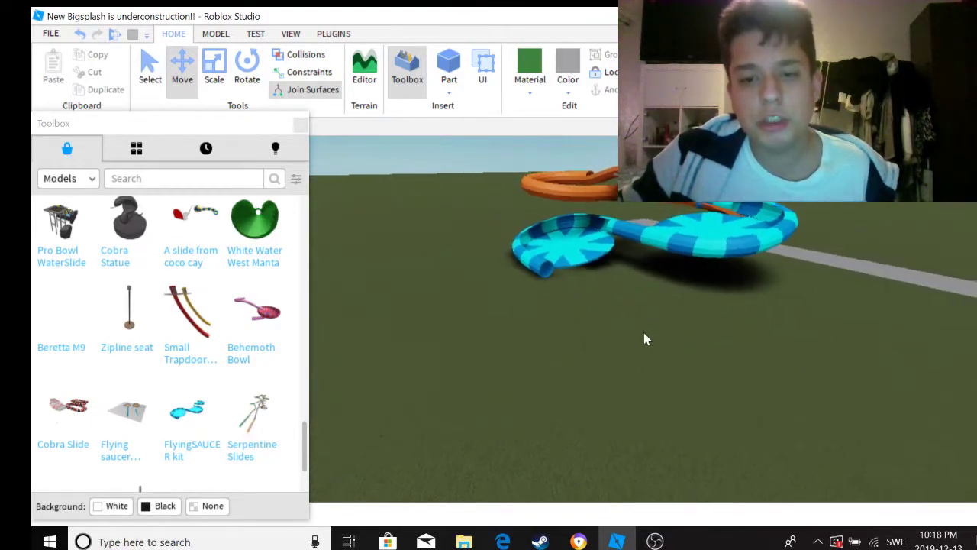
Step: Pick up the invisible spawn location at the park entrance path and place it on the grey start platform of the orange slide
right_drag(641, 329, 665, 269)
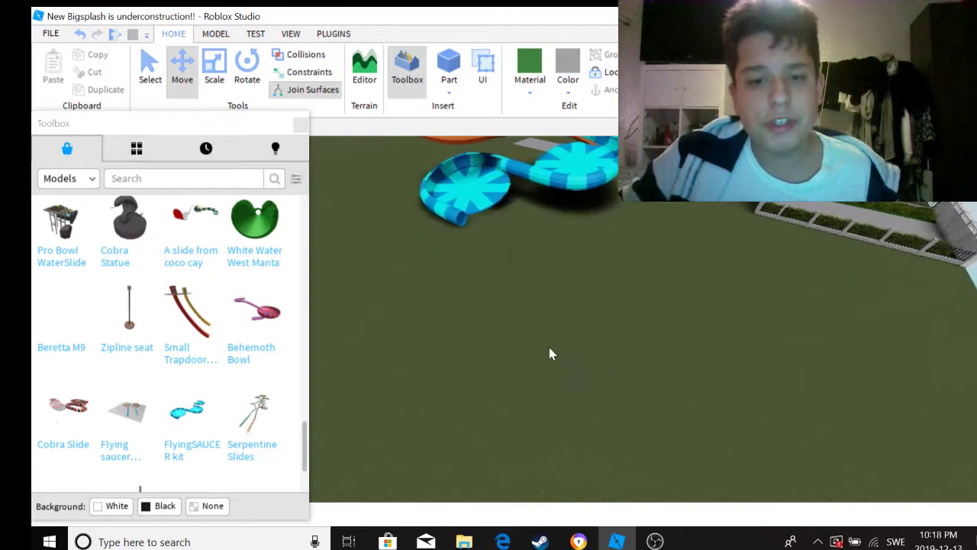
key(a)
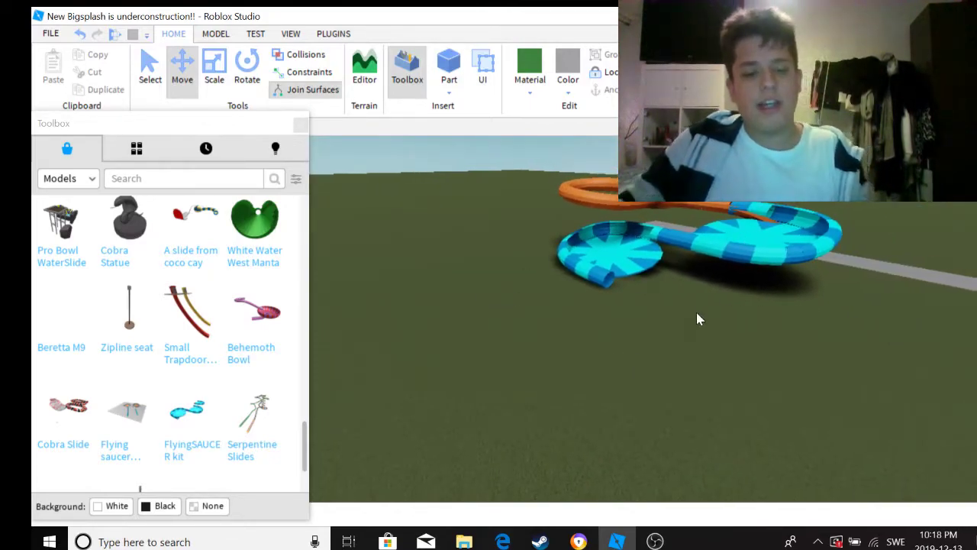
key(w)
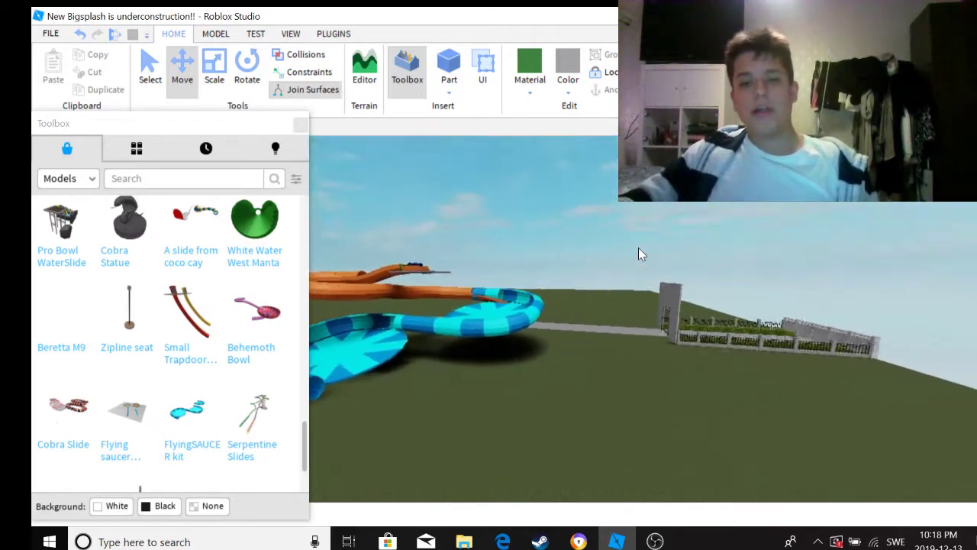
key(w)
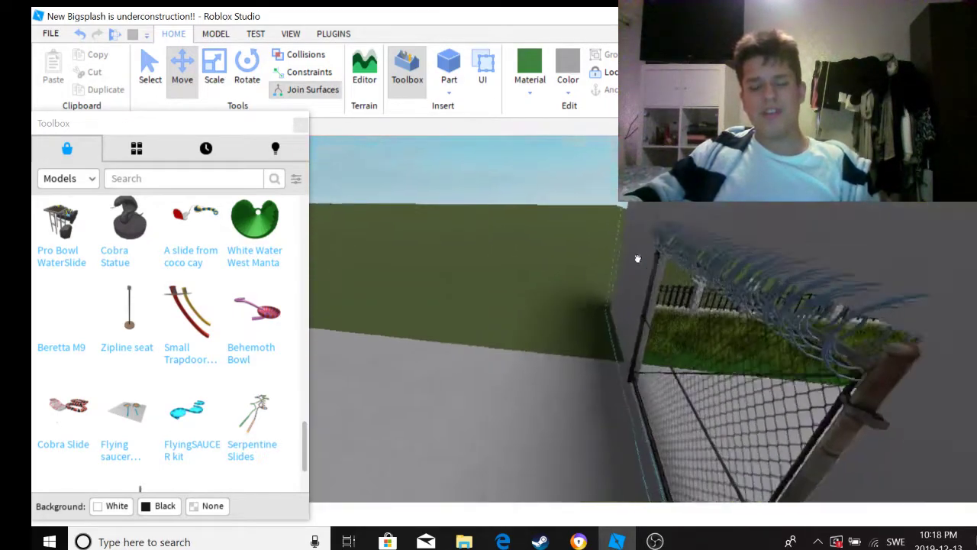
key(d)
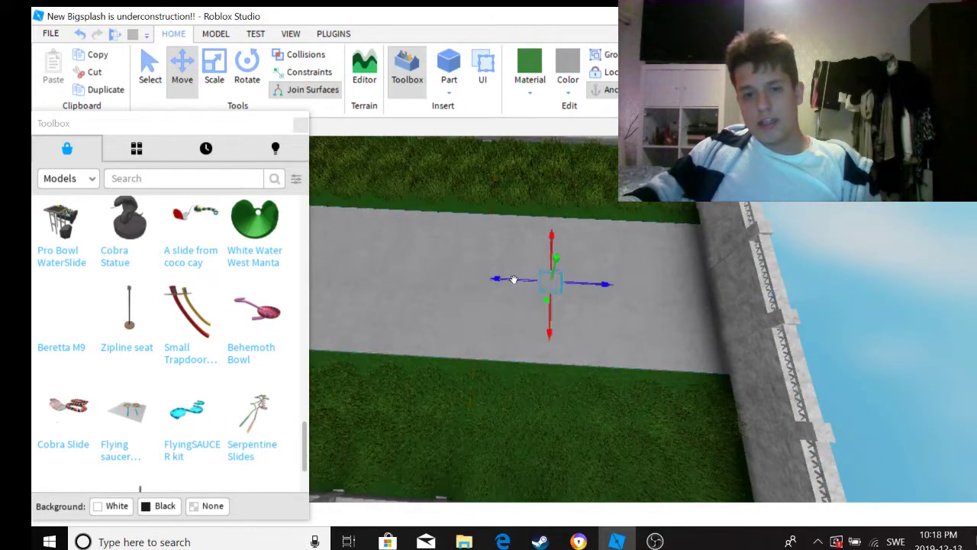
key(s)
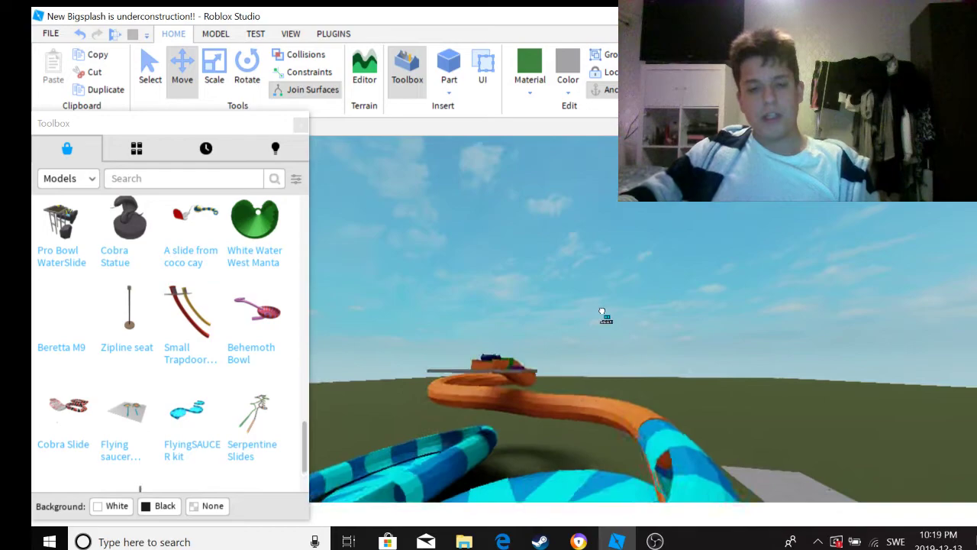
right_drag(602, 315, 582, 278)
drag(582, 276, 590, 268)
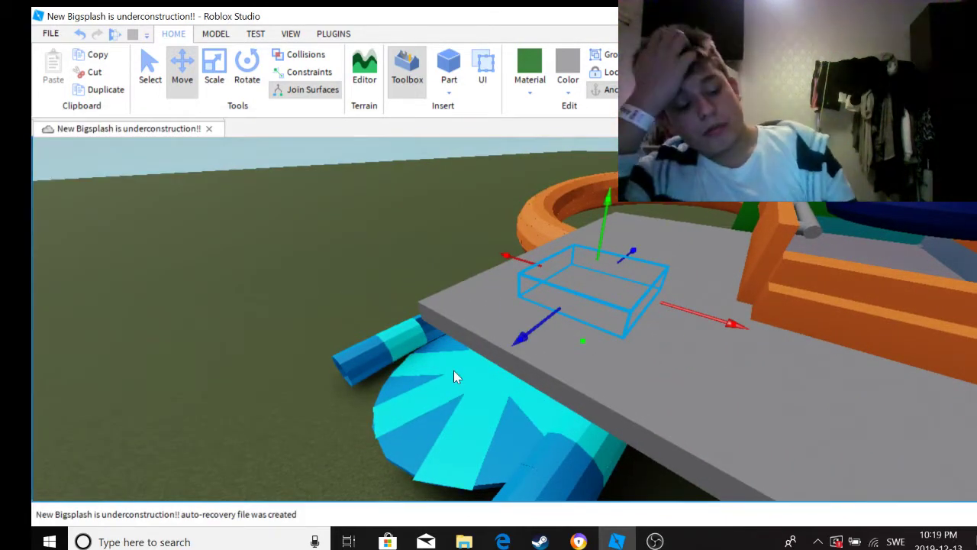
Step: Run a play test from the start platform and ride the dark blue double tube
click(655, 542)
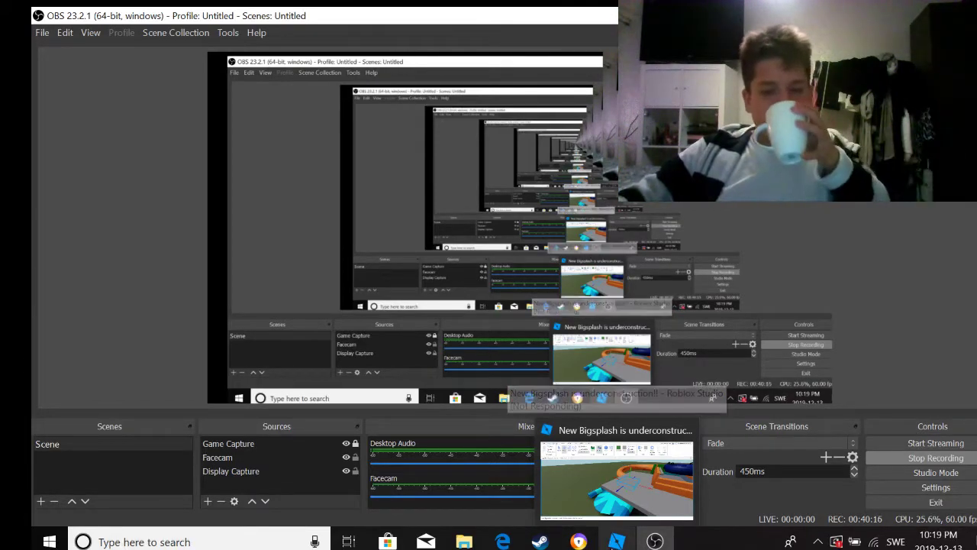
click(610, 540)
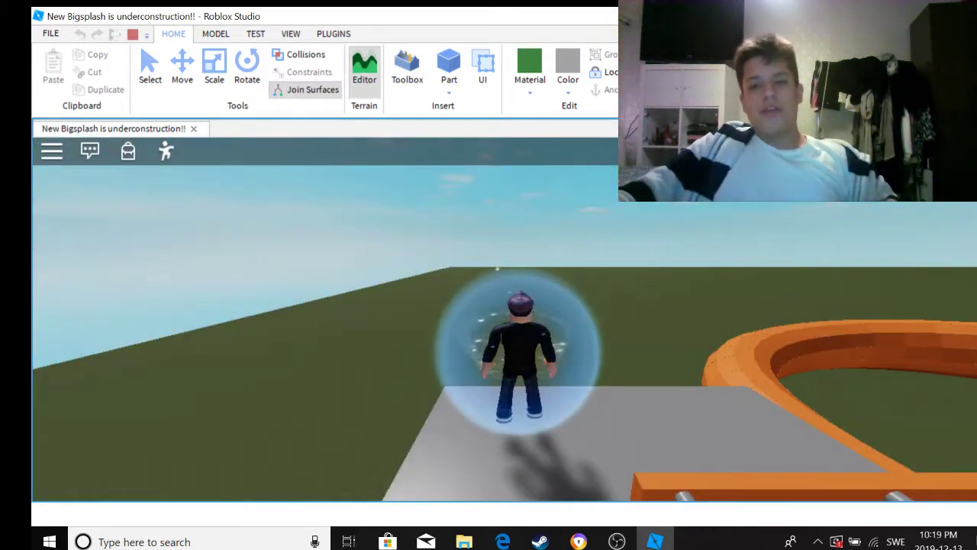
click(619, 288)
right_drag(621, 272, 620, 271)
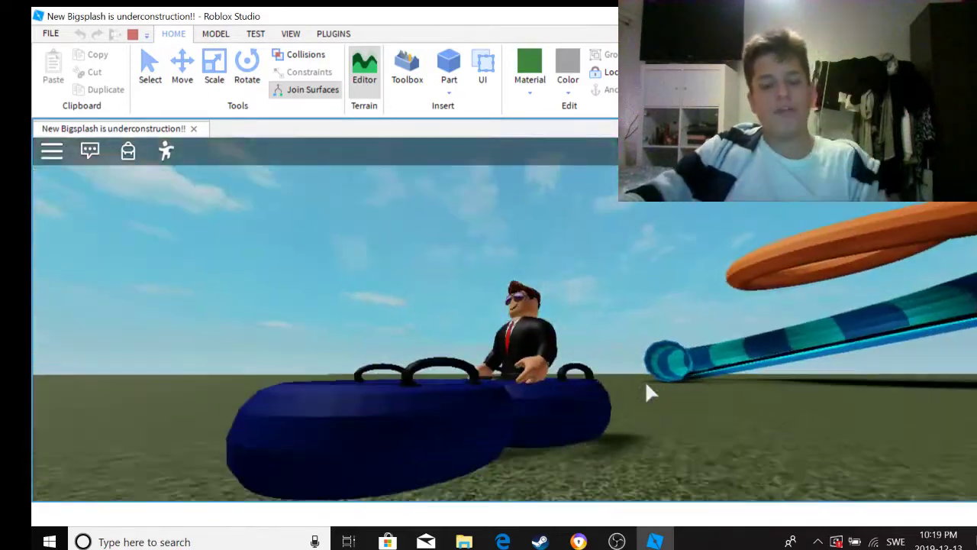
Step: Walk the avatar from the tube onto the lower saucer disc, view the whole ride and stop the play test
key(w)
scroll(645, 392, down, 5)
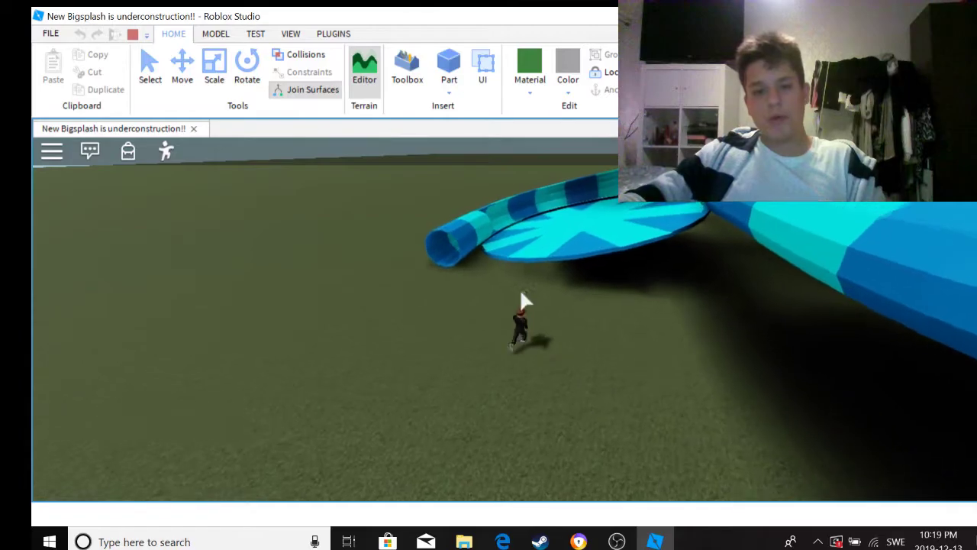
scroll(519, 288, up, 5)
key(space)
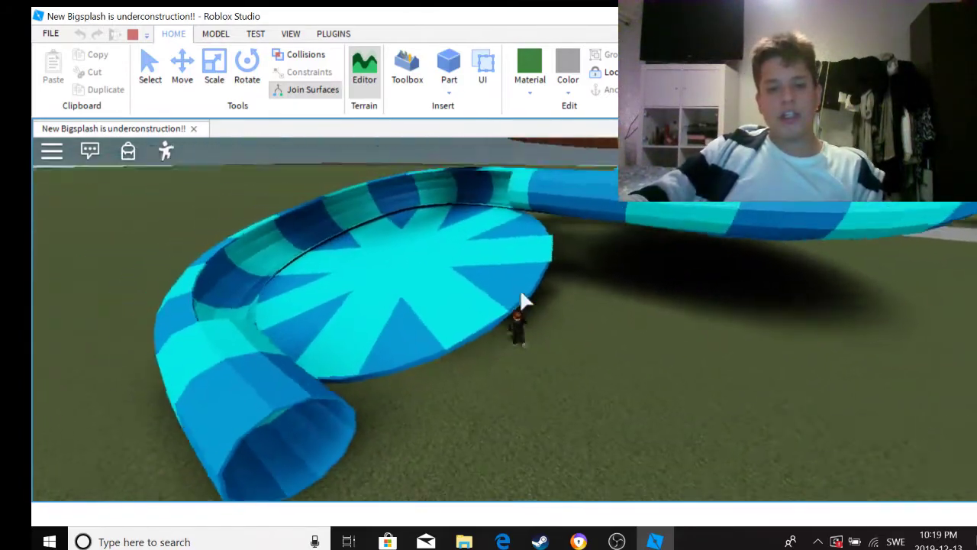
key(w)
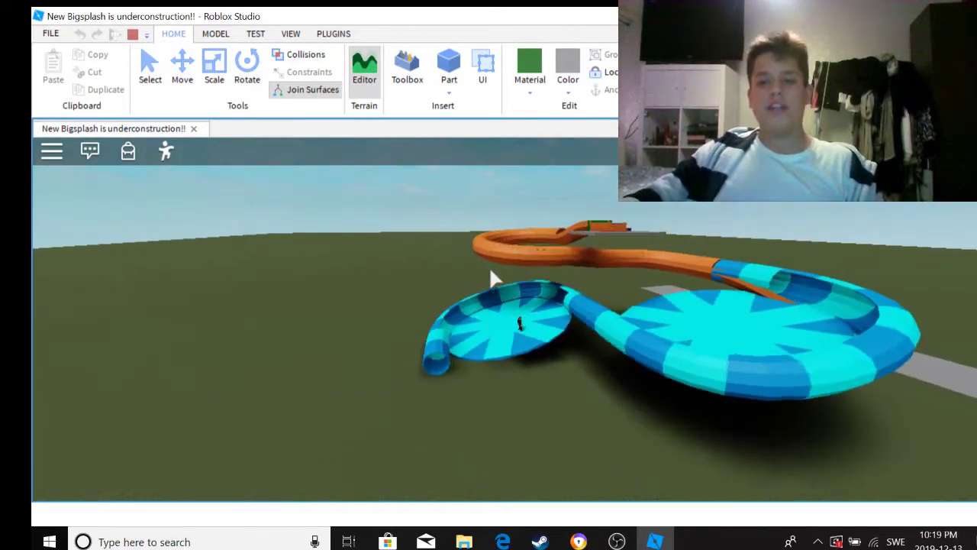
scroll(491, 279, down, 5)
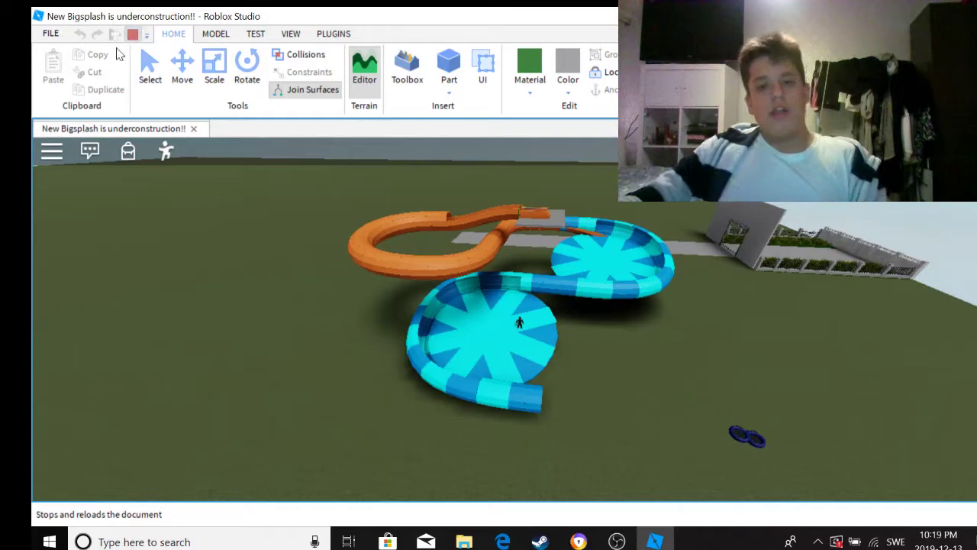
click(133, 36)
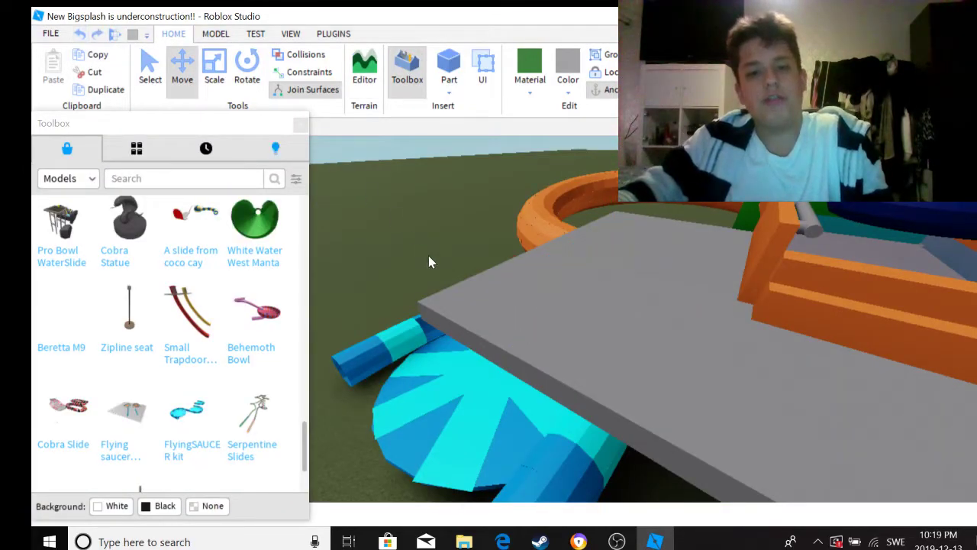
Step: Examine the orange slide's start platform, the inside of the blue saucer discs and the exit pipe near the ground
key(s)
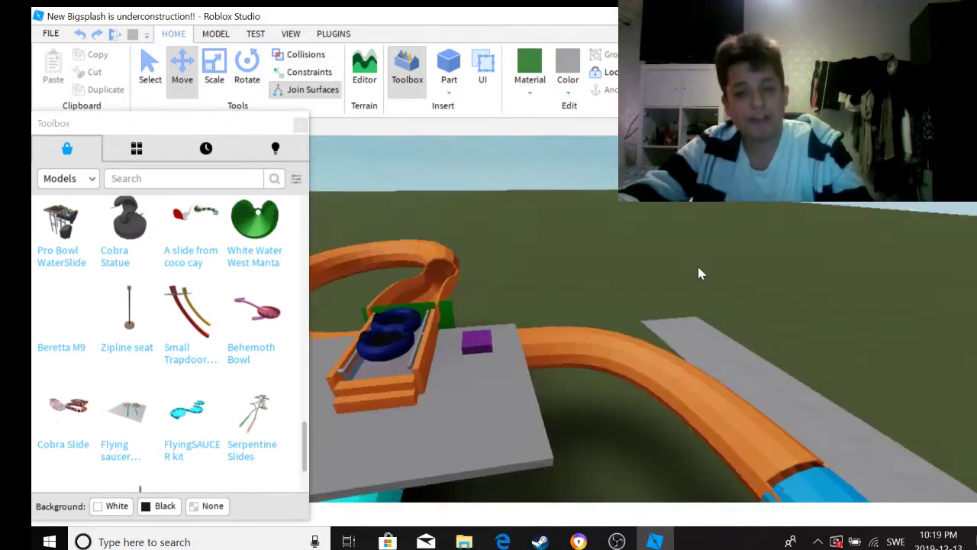
key(s)
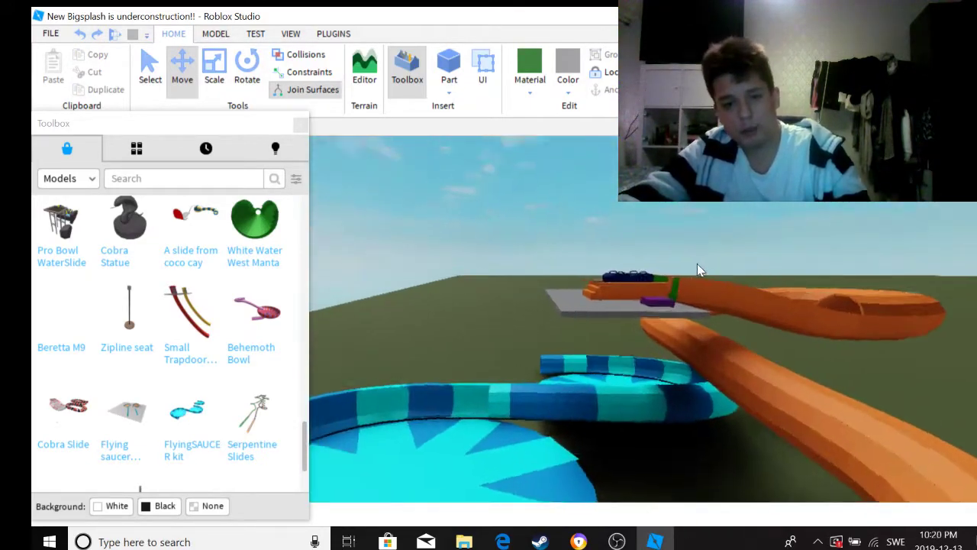
right_drag(697, 264, 609, 247)
key(w)
right_drag(532, 270, 625, 307)
key(s)
key(w)
key(s)
key(w)
key(w)
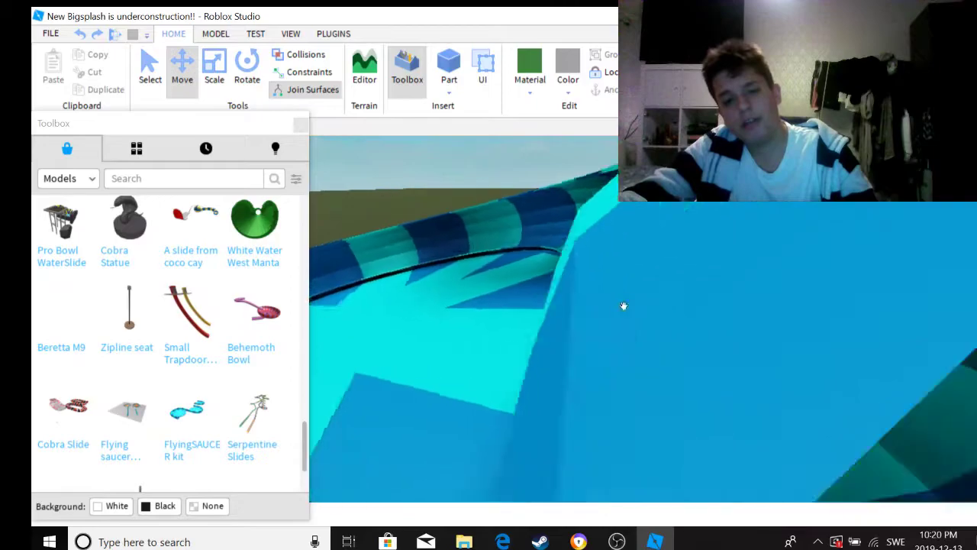
key(w)
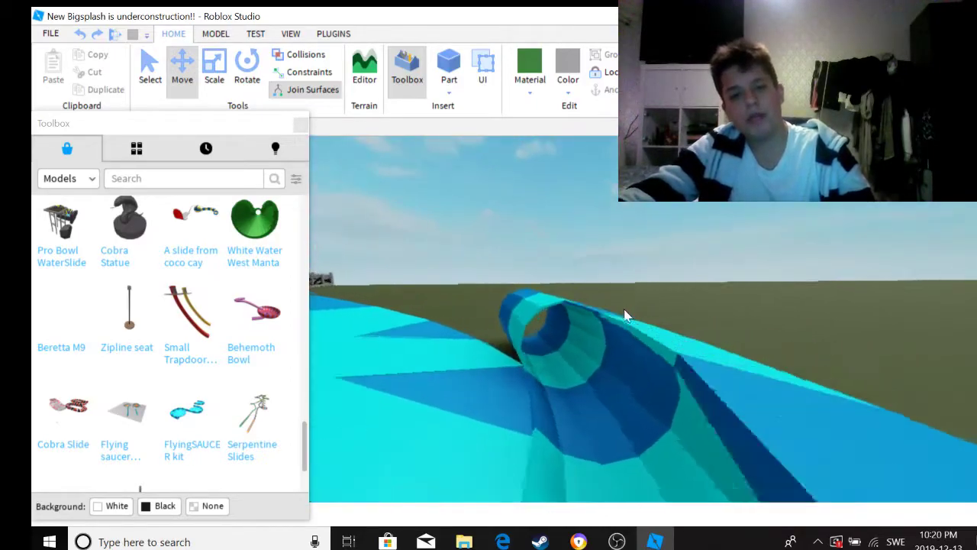
key(s)
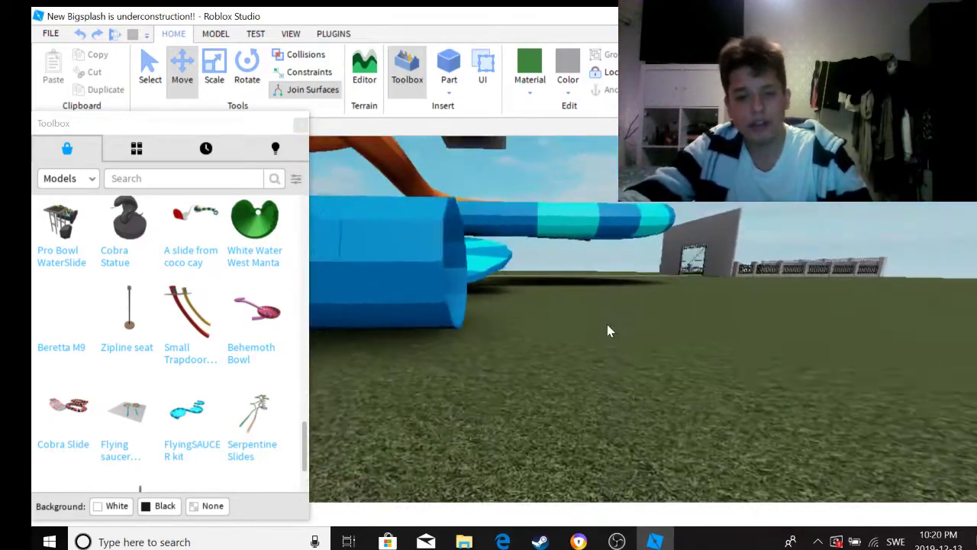
right_drag(608, 329, 522, 337)
key(w)
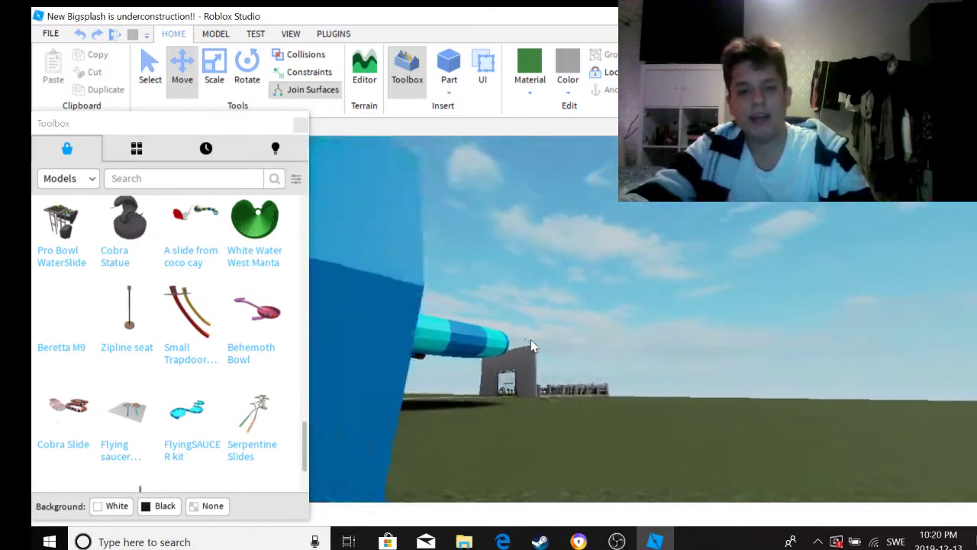
key(w)
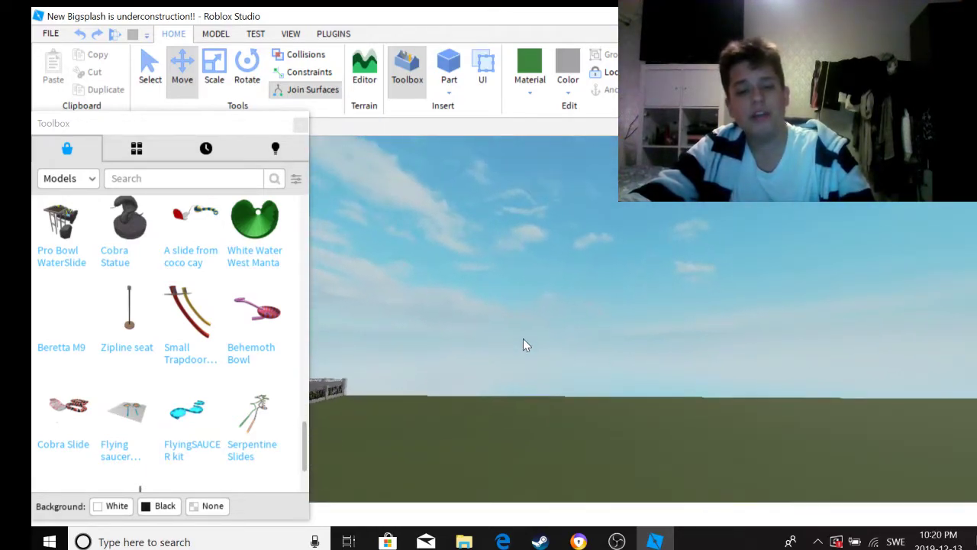
Step: Inspect the whole ride from above and the open ground beneath its orange and blue sections beside the grey path
right_drag(524, 345, 513, 368)
right_drag(551, 321, 478, 215)
scroll(488, 212, up, 10)
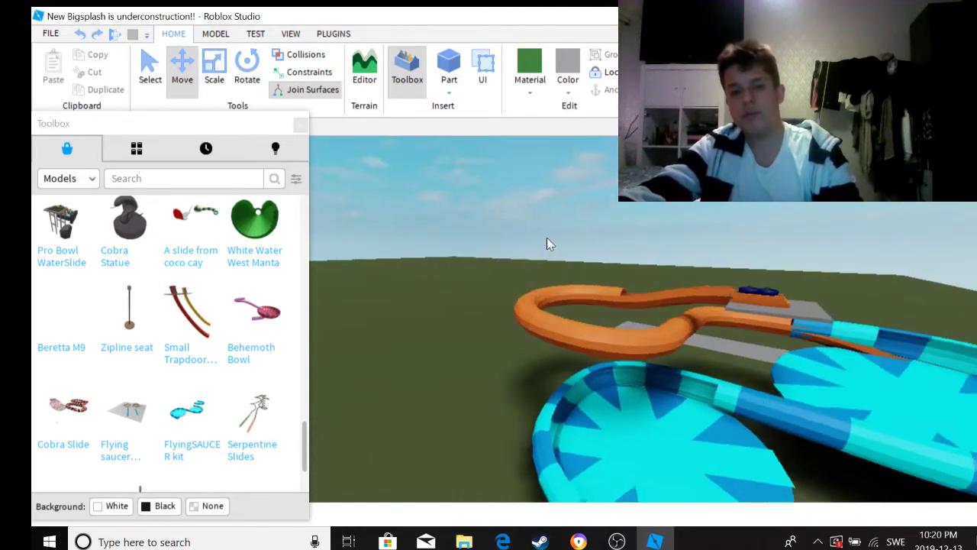
scroll(610, 246, down, 5)
scroll(609, 250, up, 10)
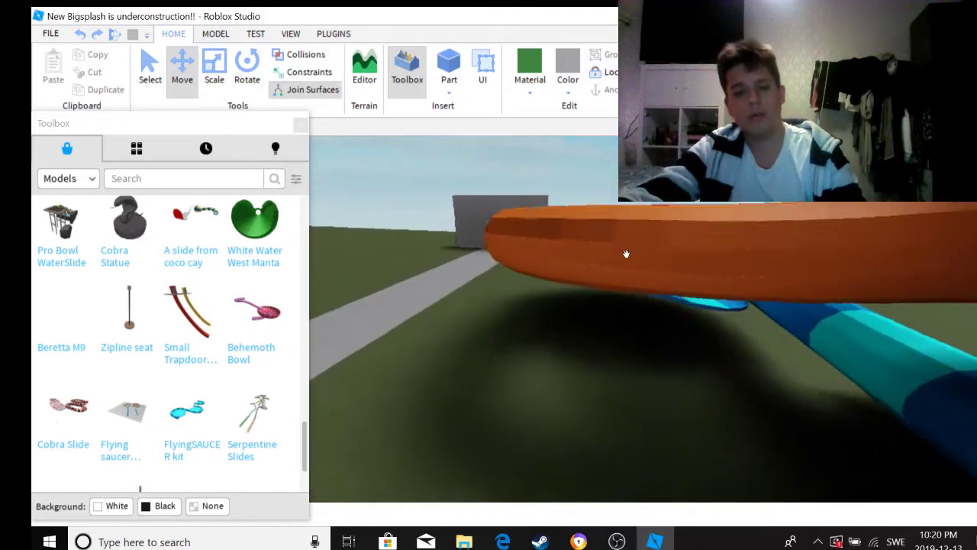
key(a)
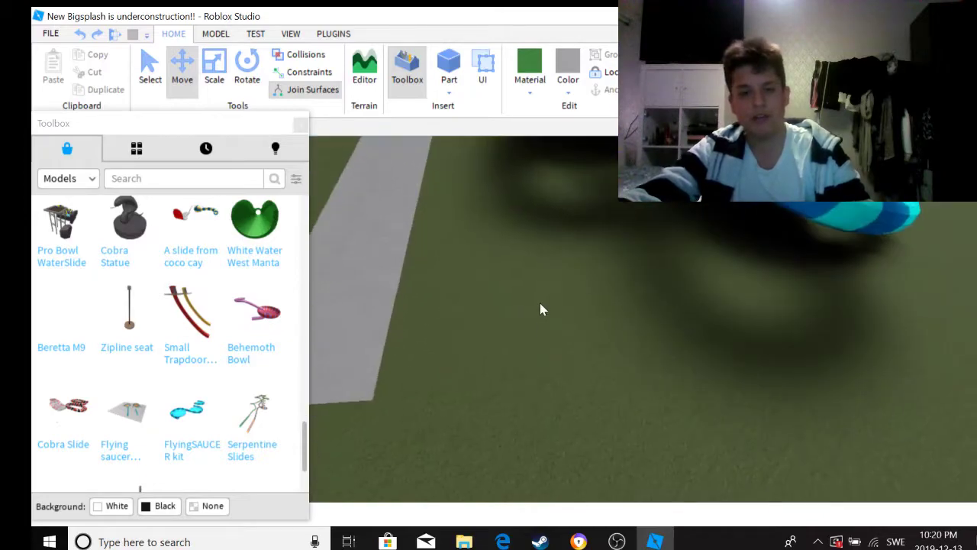
right_drag(657, 290, 539, 425)
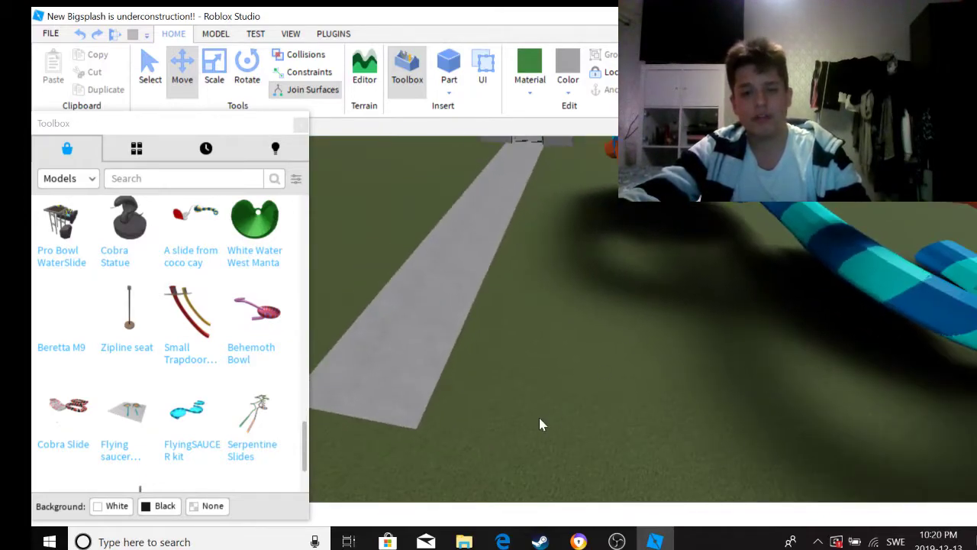
scroll(596, 319, down, 5)
scroll(596, 319, up, 5)
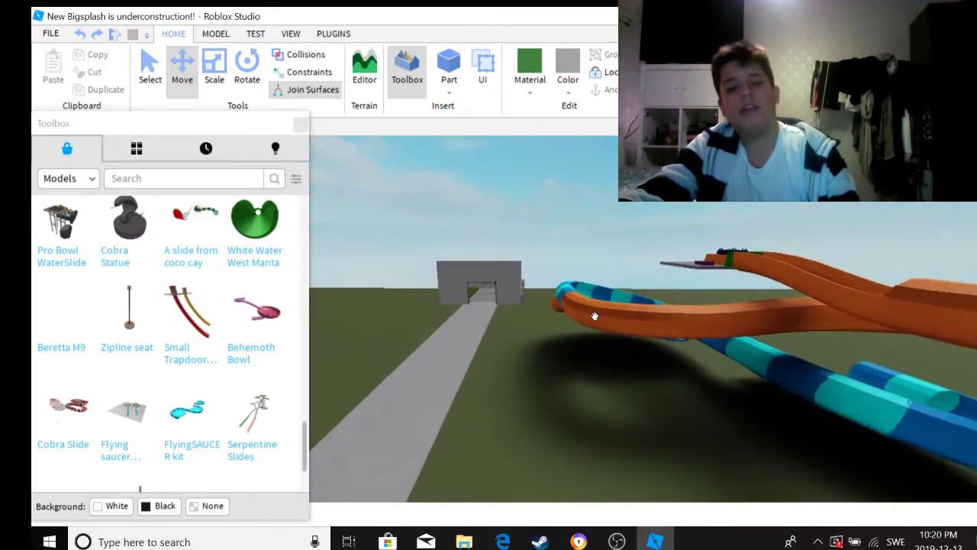
right_drag(597, 323, 664, 388)
scroll(665, 387, up, 5)
Step: Insert a block part and place it against the underside of the upper blue saucer disc
key(w)
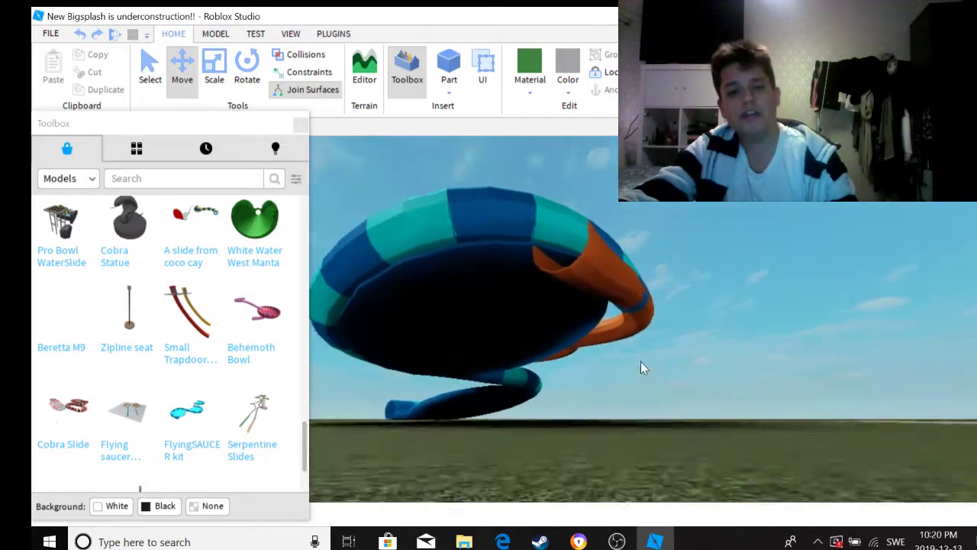
key(w)
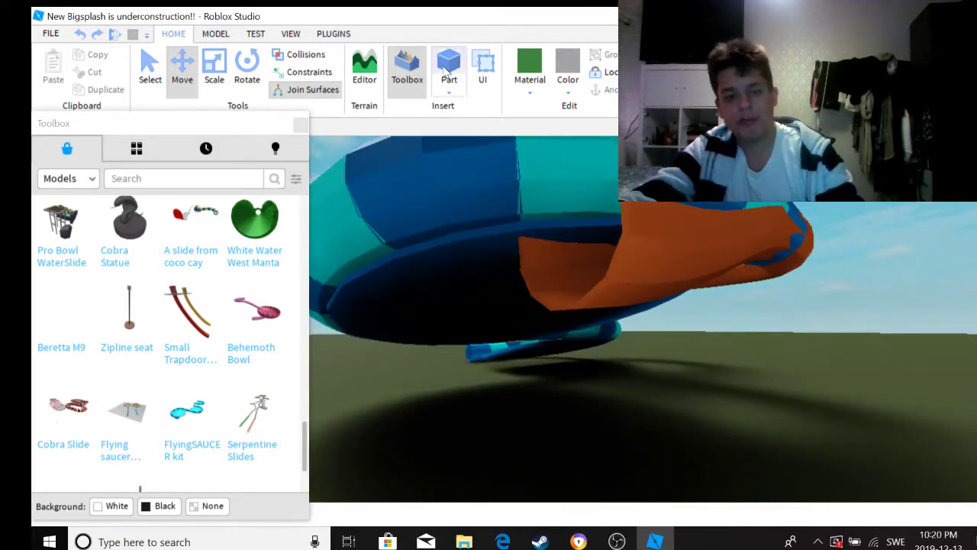
key(w)
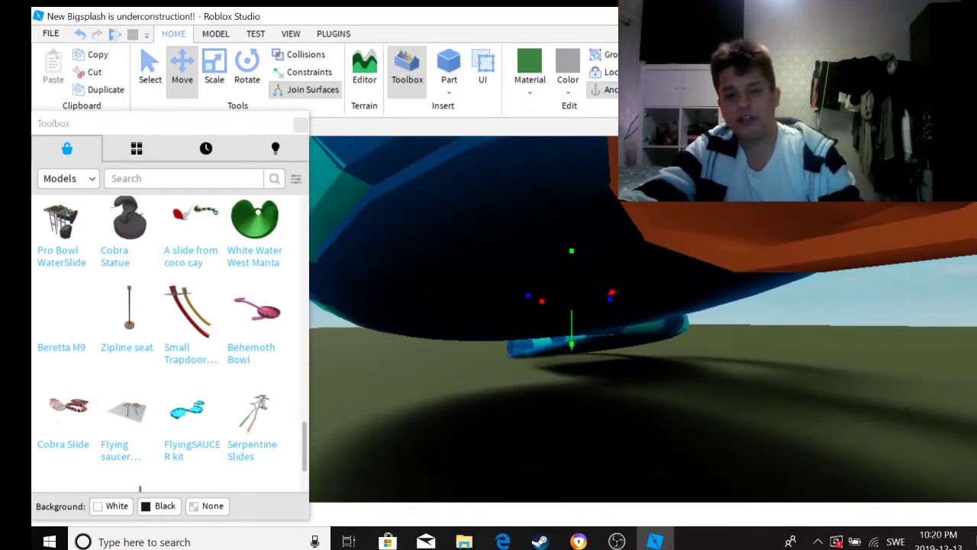
key(e)
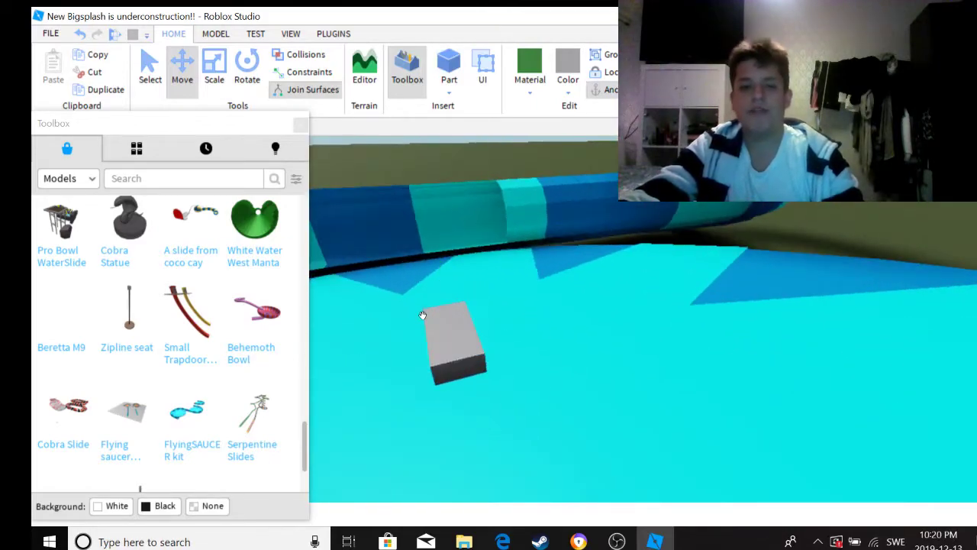
key(w)
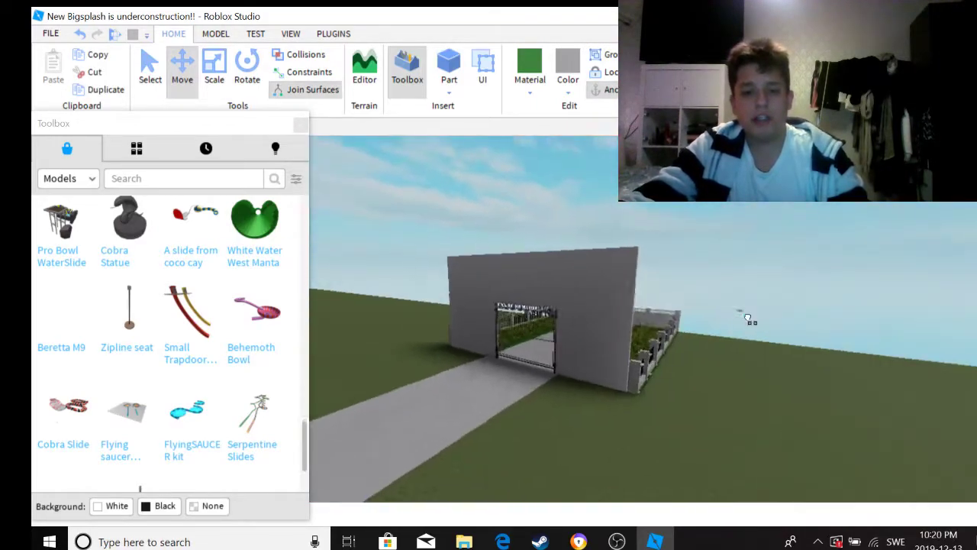
right_drag(748, 319, 726, 330)
key(s)
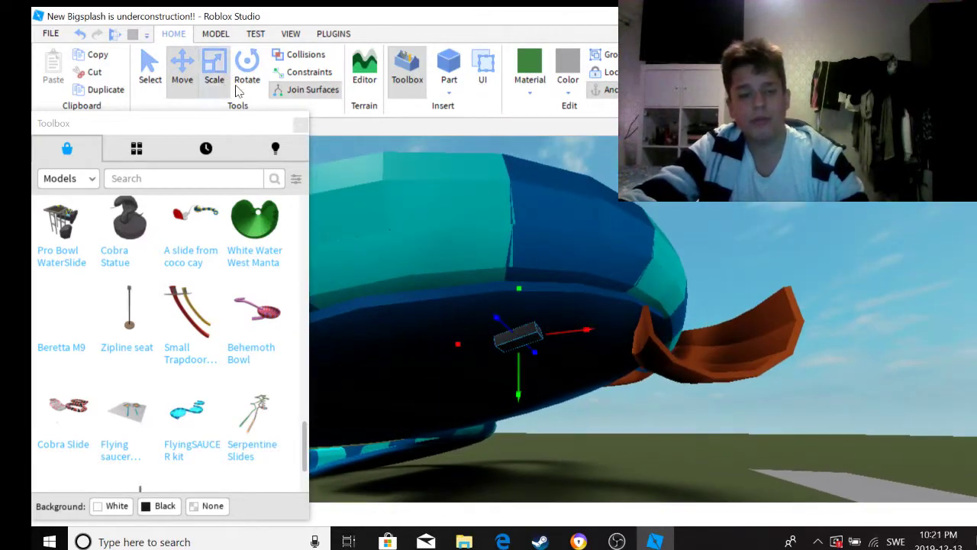
Step: Scale the block into a long, slim grey support pillar reaching from beneath the upper saucer towards the ground
right_drag(525, 366, 527, 408)
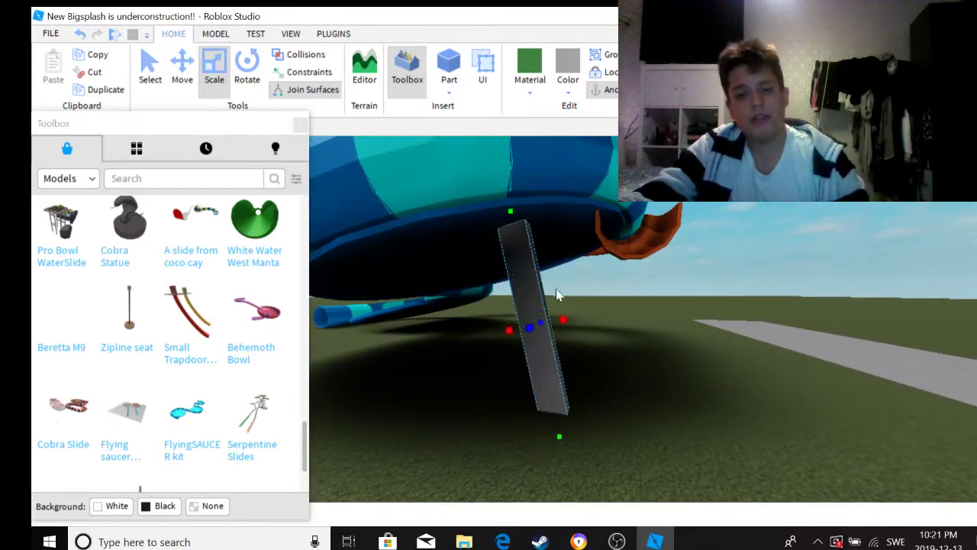
key(w)
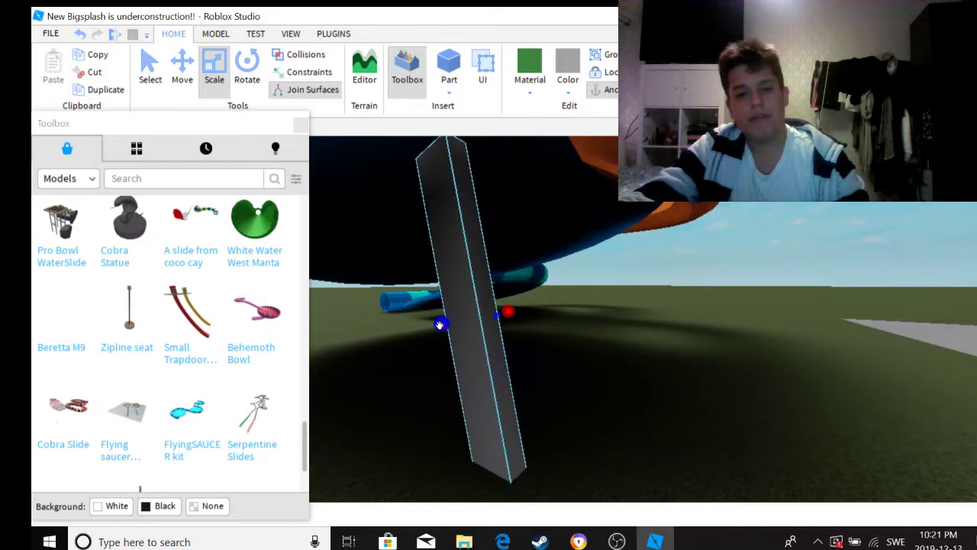
right_drag(439, 324, 515, 362)
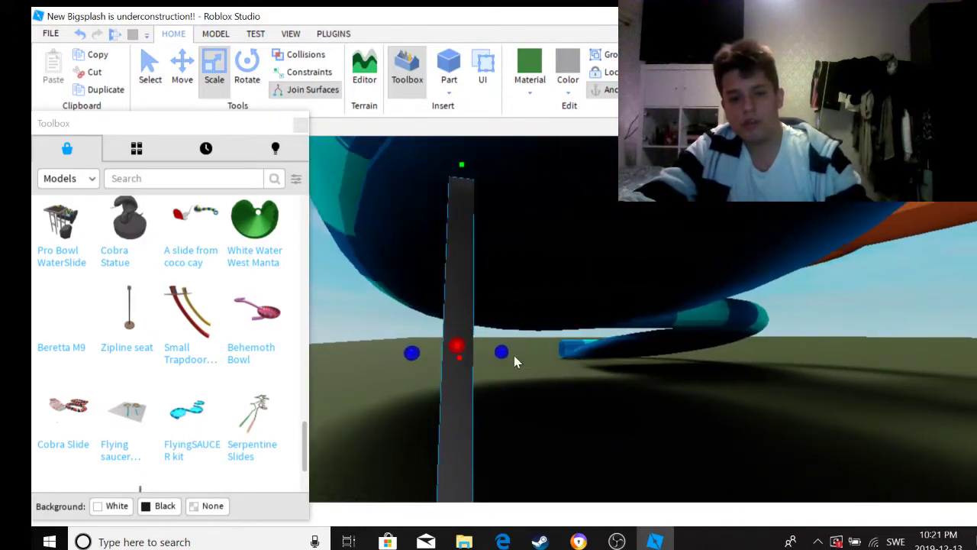
Step: Duplicate the grey support pillar and position the copy under the lower side of the tilted upper saucer
key(s)
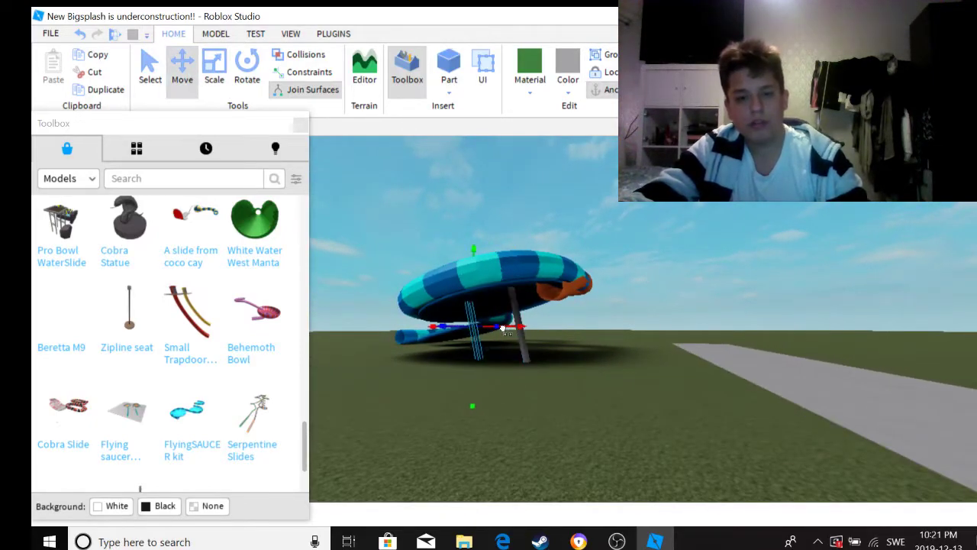
scroll(454, 266, up, 4)
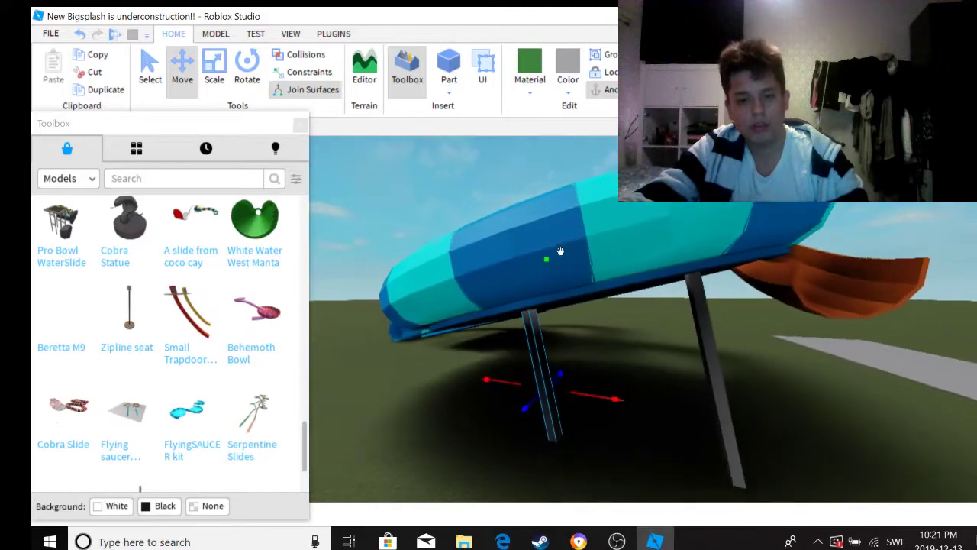
key(s)
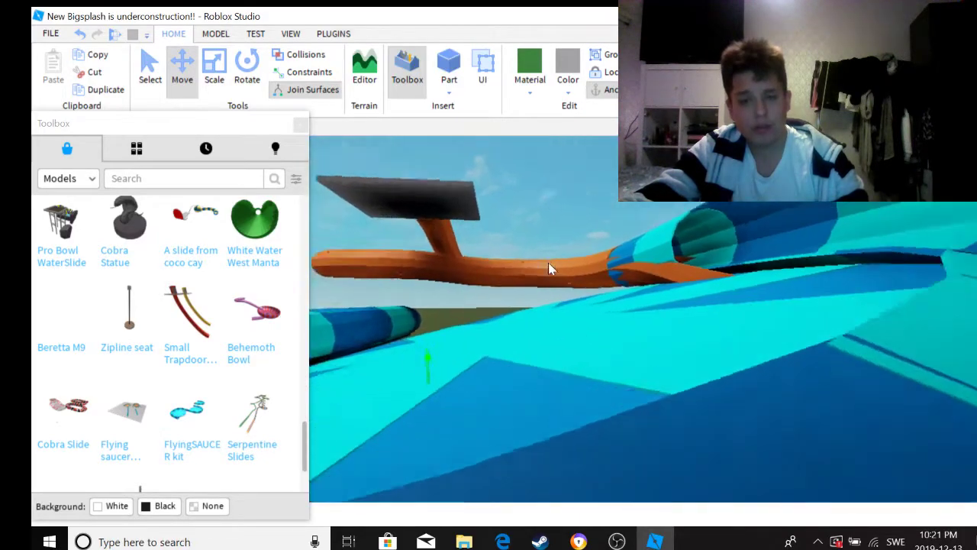
key(s)
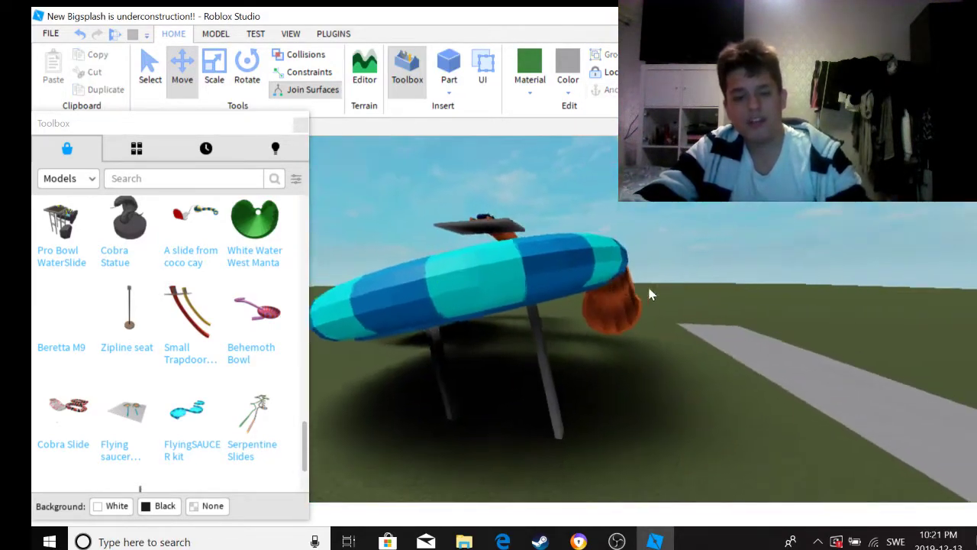
Step: Review the supported saucer ride from the Bigsplash entrance wall, through the gate fence and from the grass beside the path
click(653, 297)
key(s)
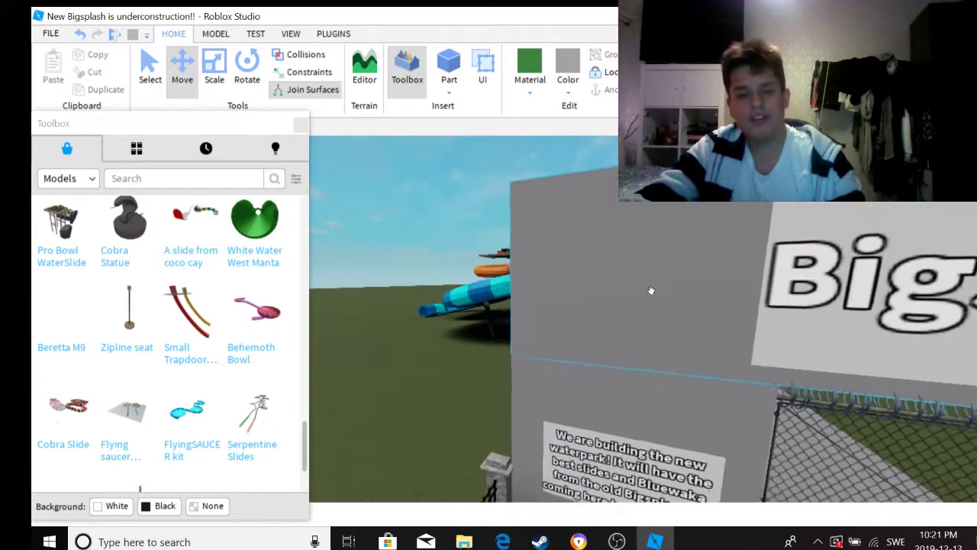
key(w)
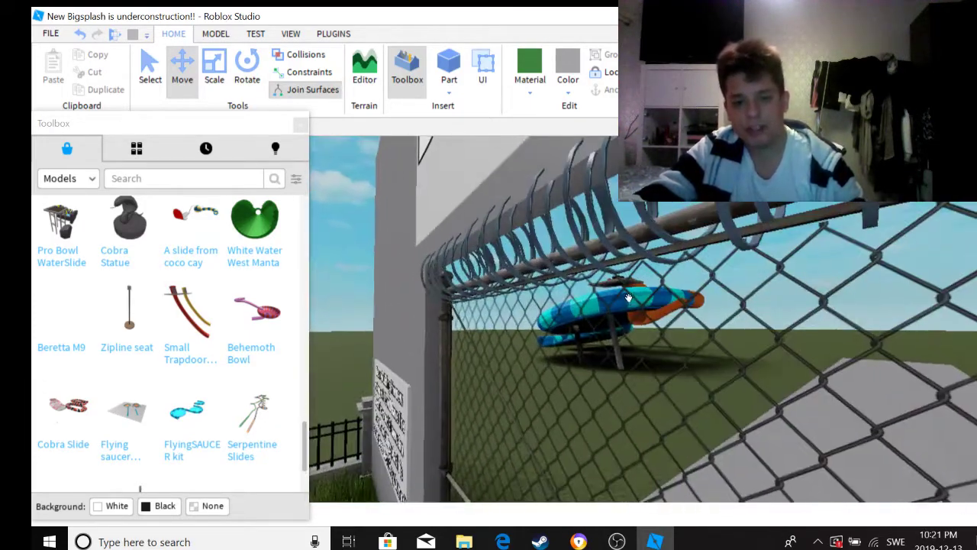
key(w)
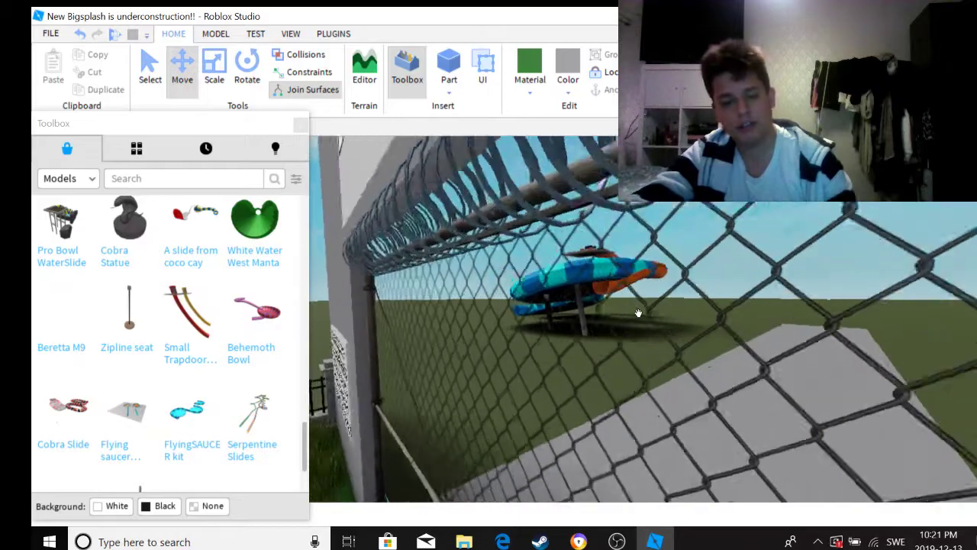
key(s)
key(w)
key(s)
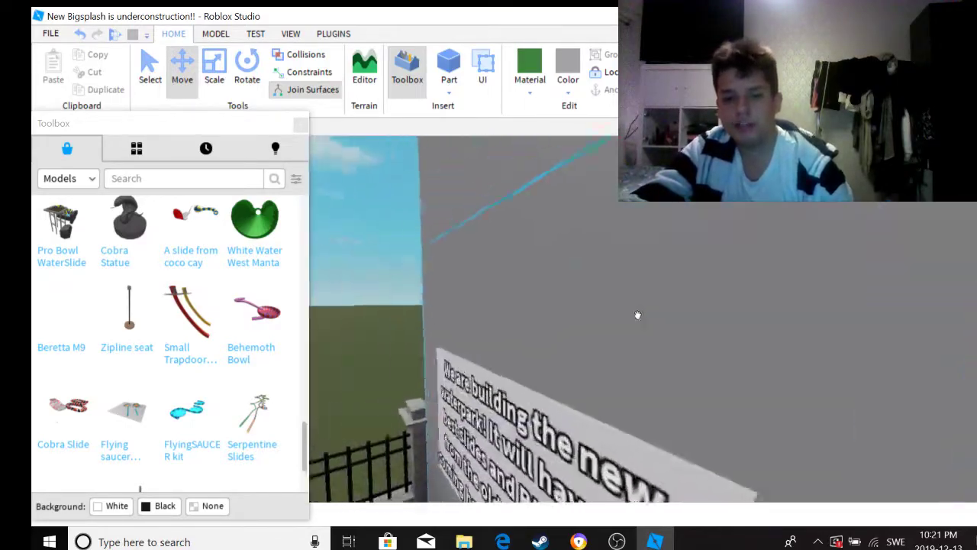
key(w)
key(w)
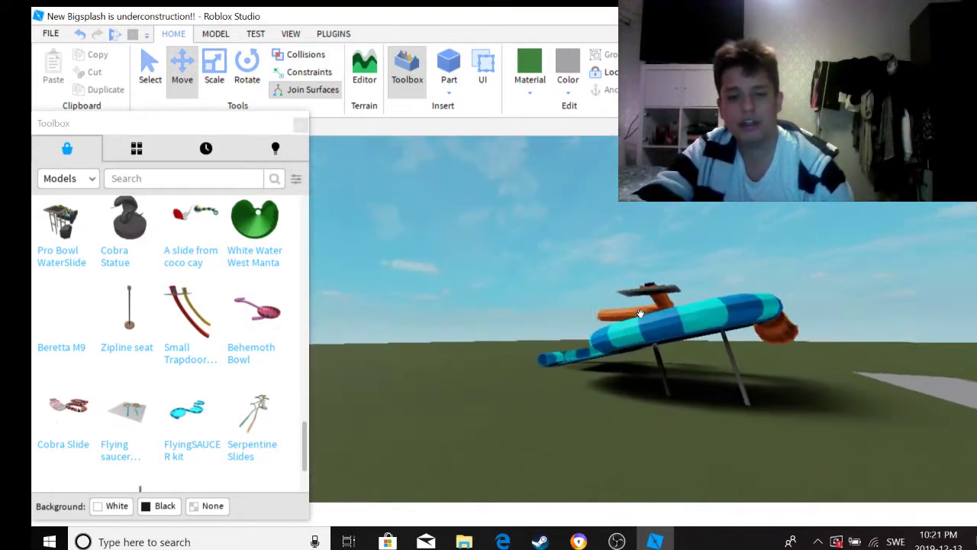
right_drag(645, 319, 794, 321)
key(w)
key(w)
right_drag(691, 288, 771, 319)
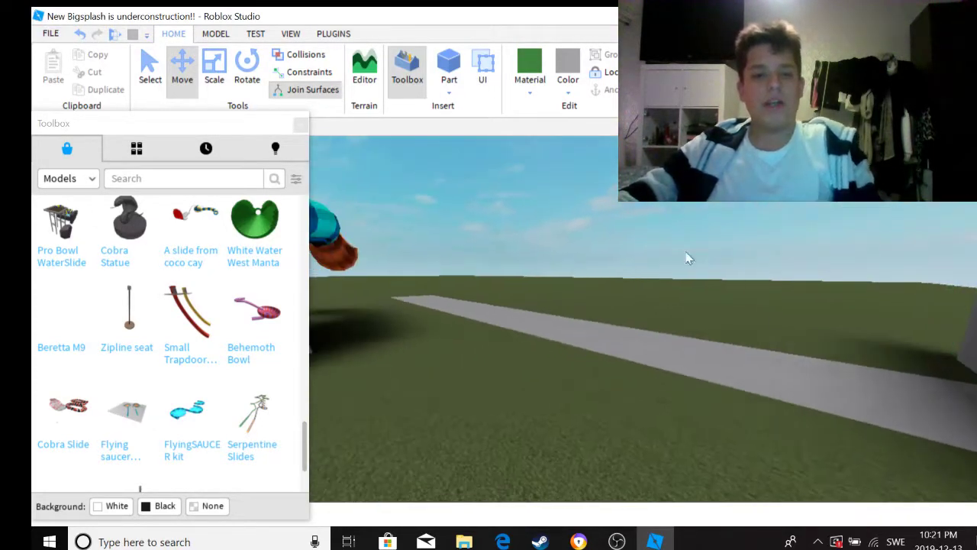
Step: Save the waterpark place with the new support pillars
right_drag(687, 290, 36, 14)
scroll(675, 280, up, 3)
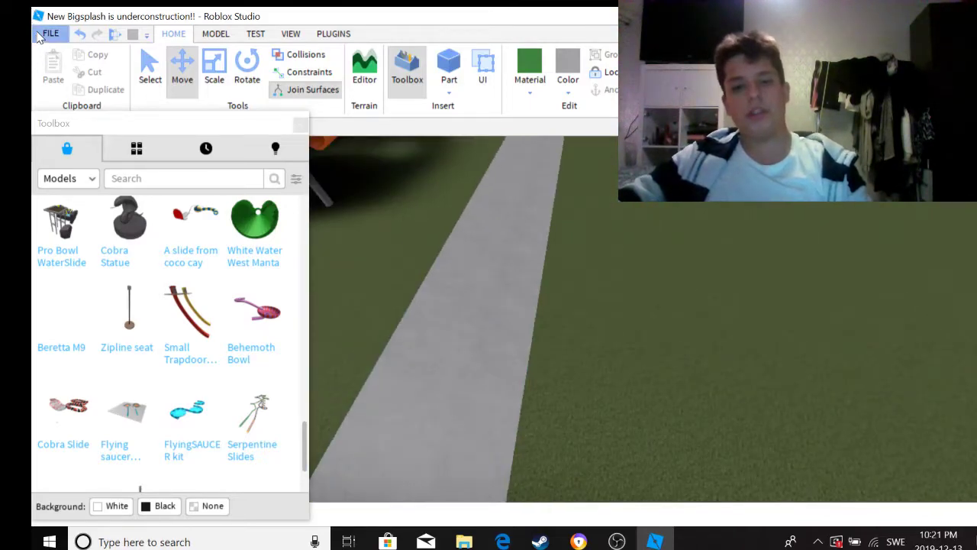
click(47, 33)
click(91, 191)
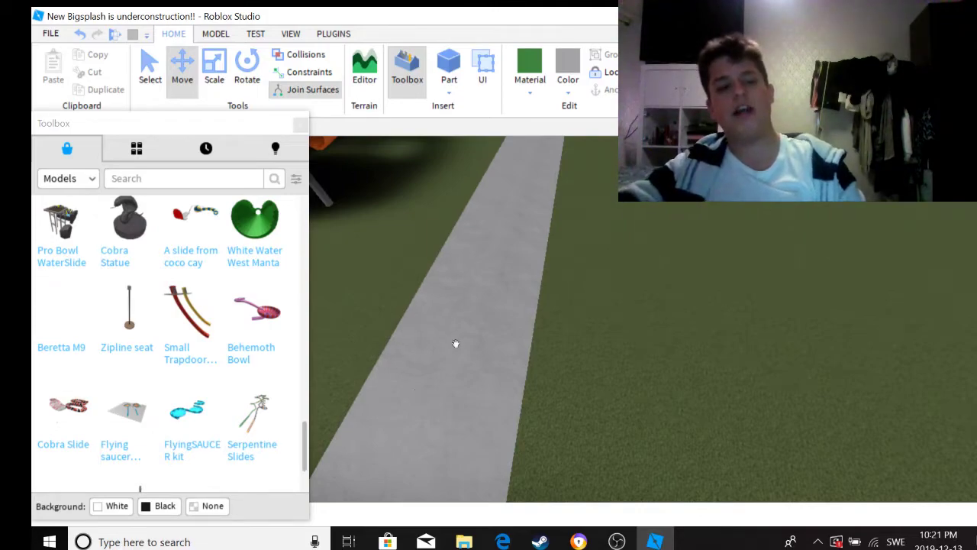
right_drag(382, 272, 70, 11)
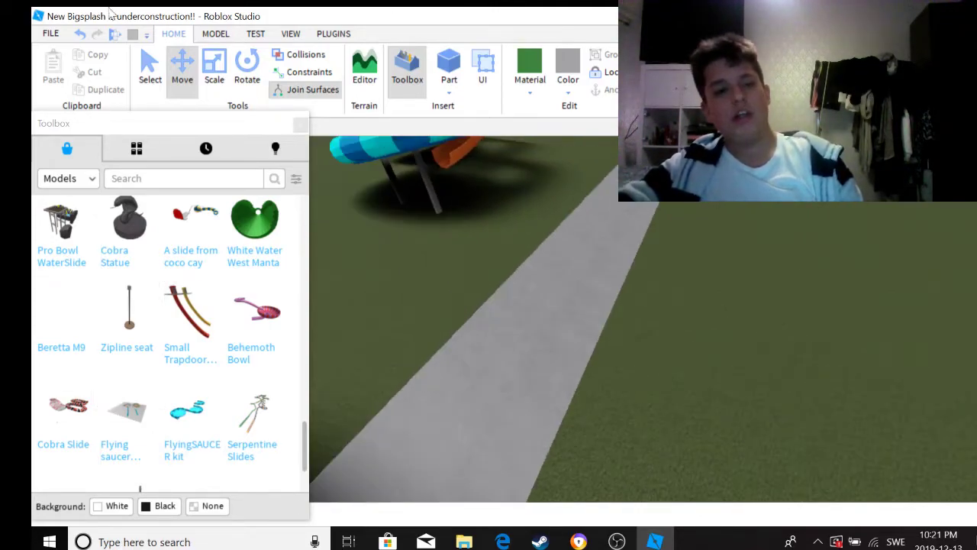